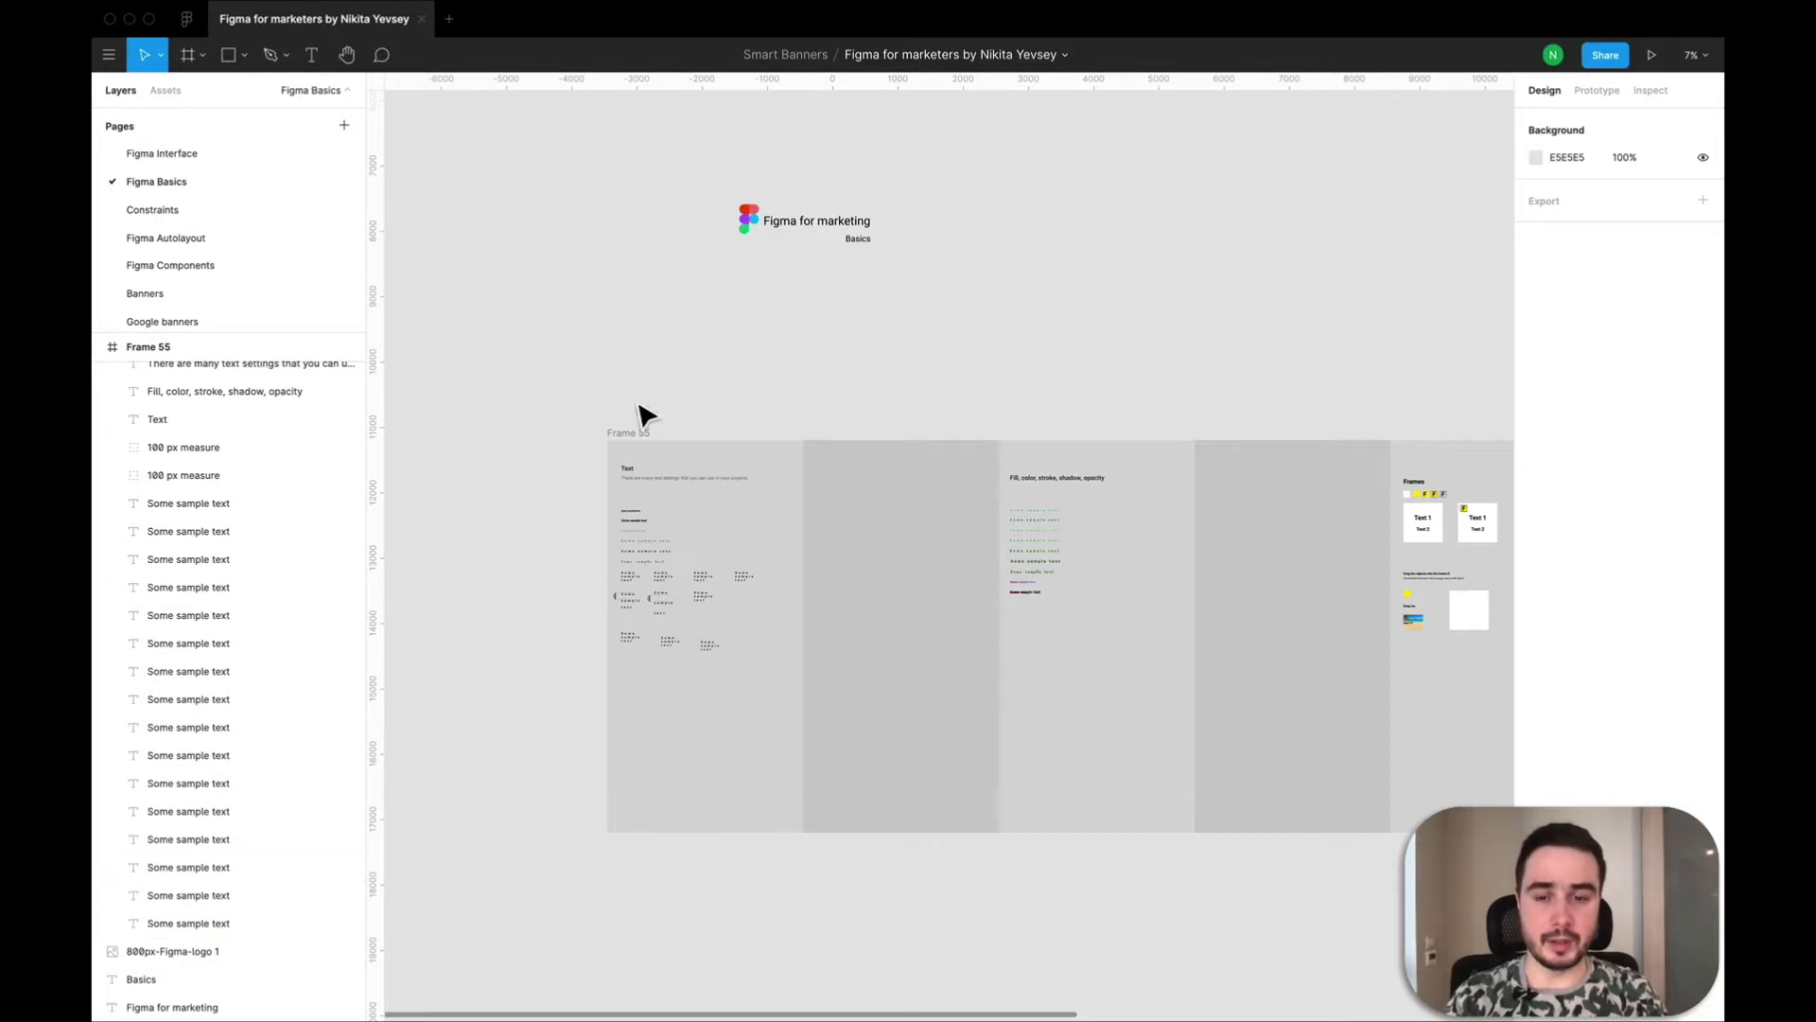
# Examine the six single-line text samples below the Text heading in Frame 55.
pyautogui.scroll(3, 657, 633)
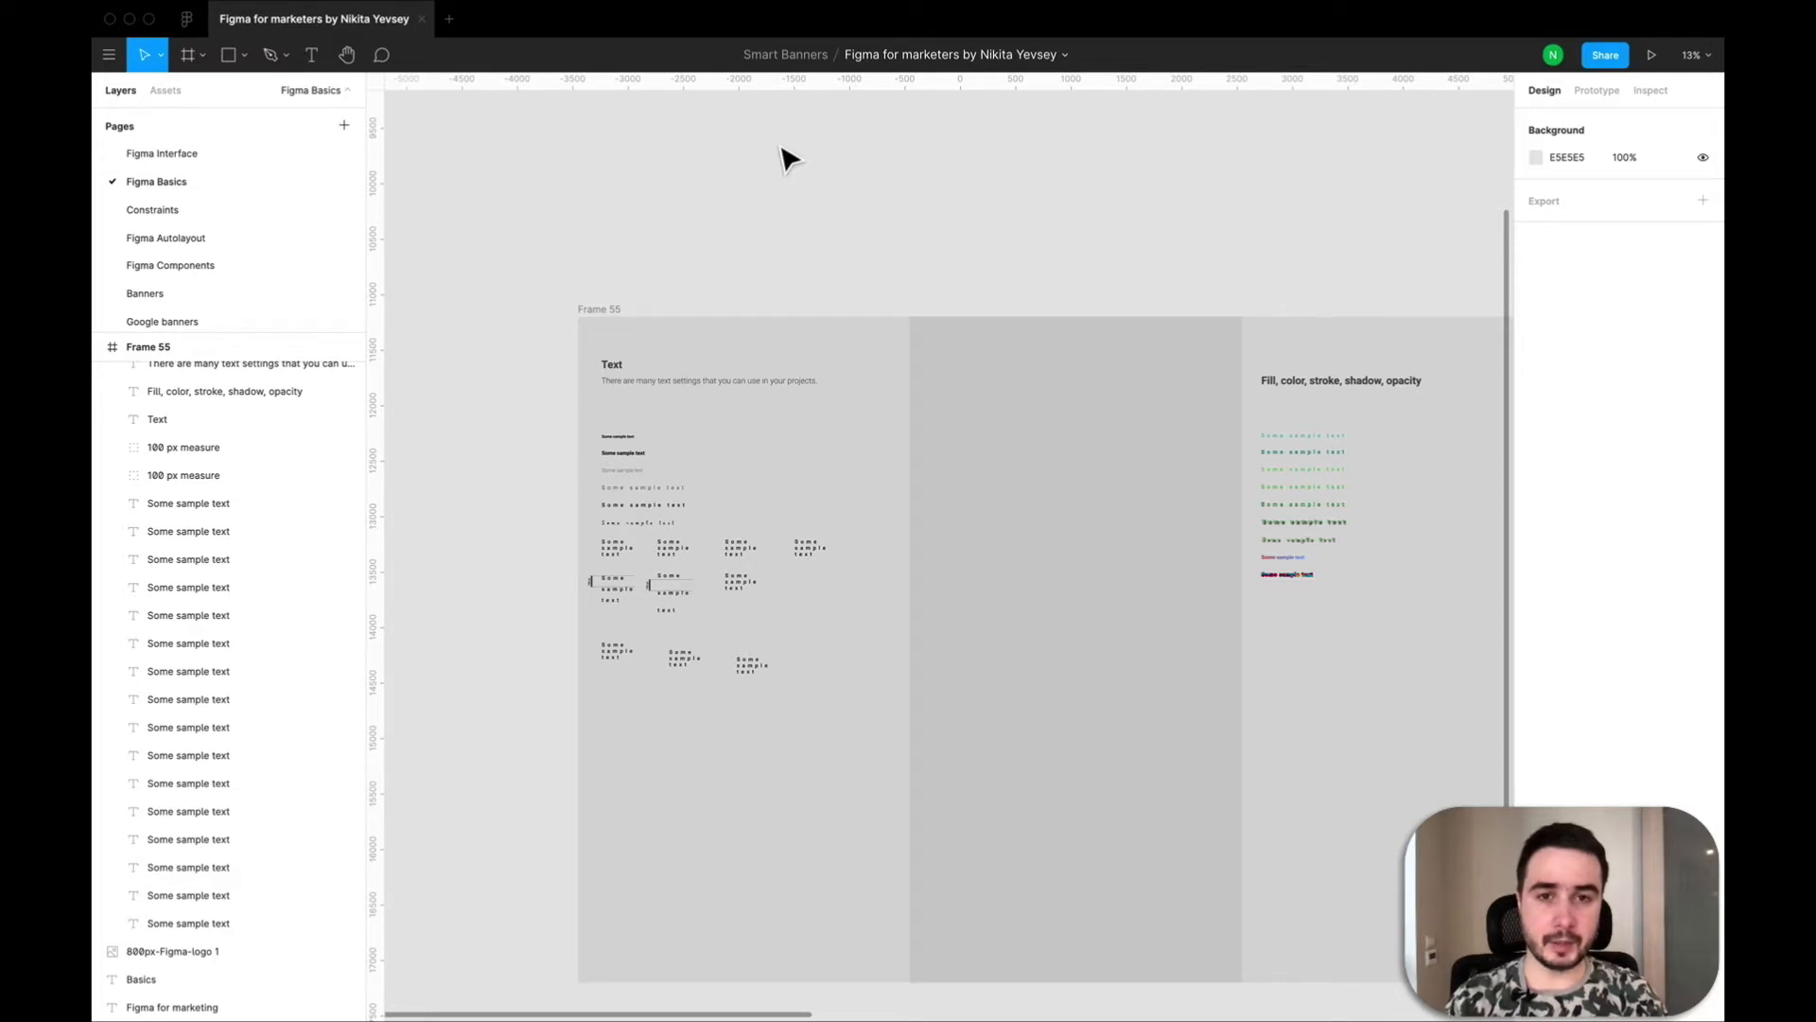
pyautogui.scroll(3, 662, 474)
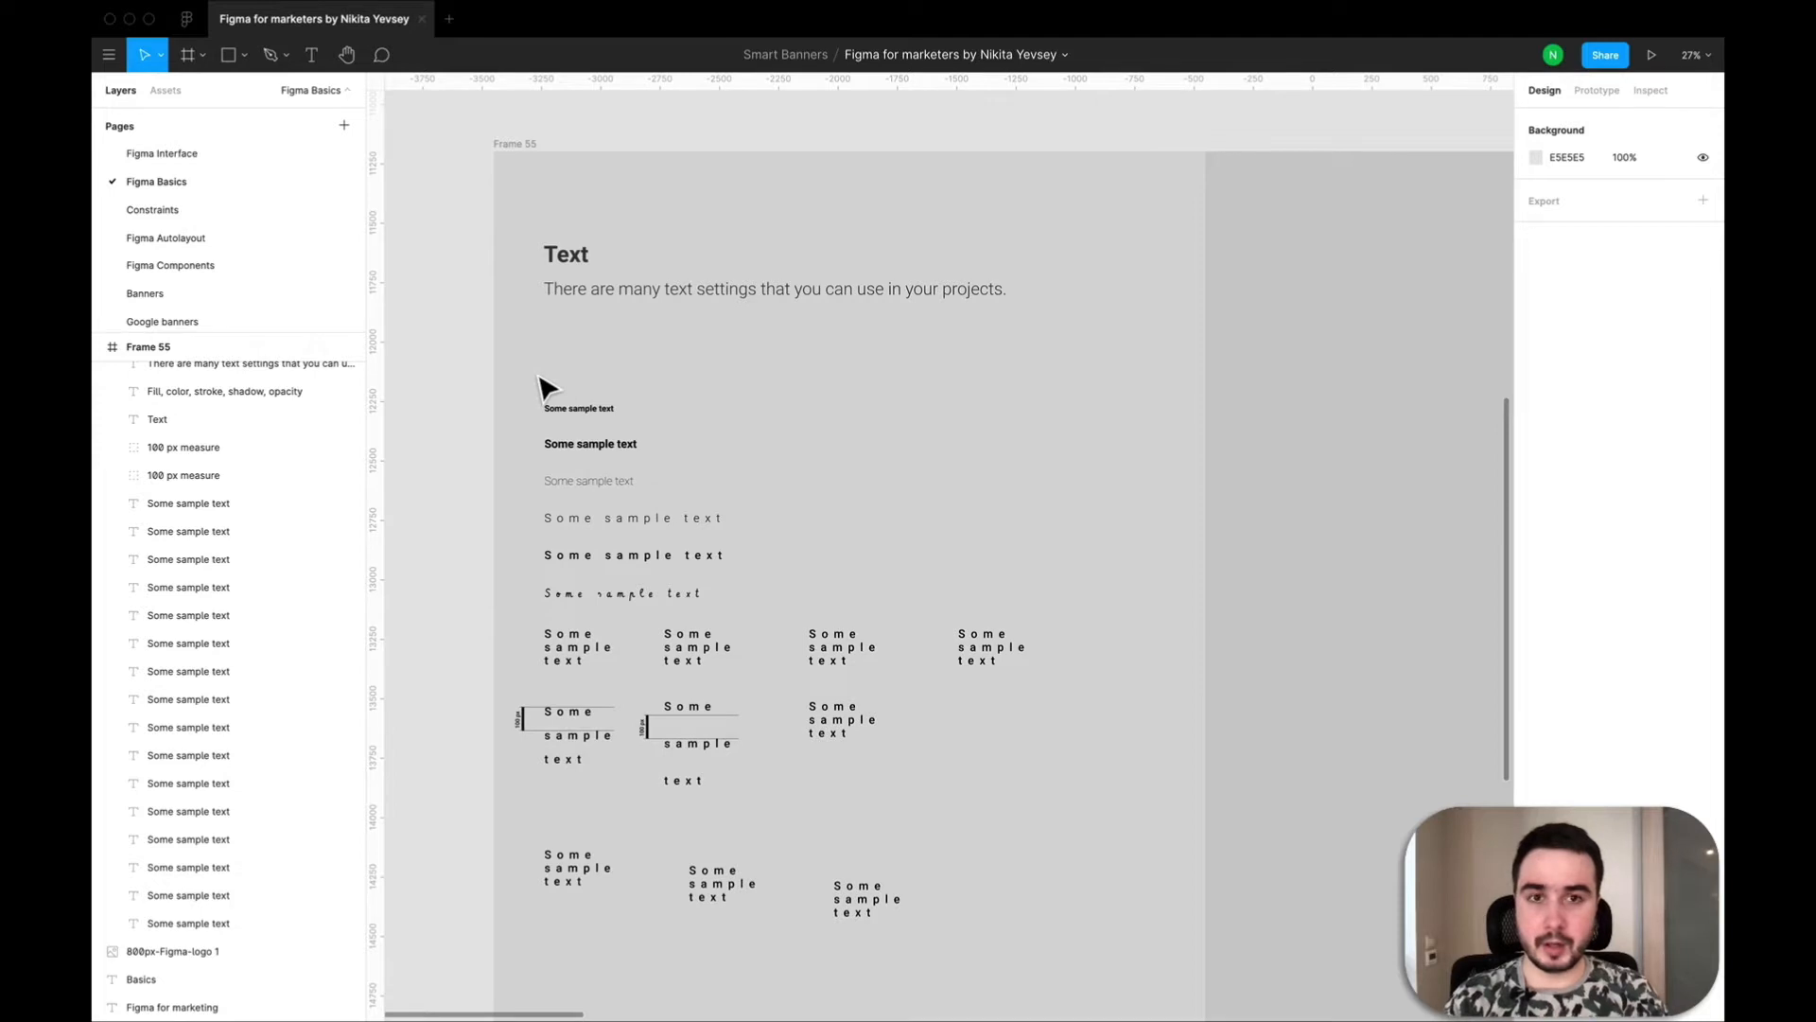
pyautogui.moveTo(521, 363); pyautogui.dragTo(791, 603)
pyautogui.click(788, 599)
pyautogui.moveTo(518, 395); pyautogui.dragTo(795, 615)
pyautogui.scroll(-3, 669, 425)
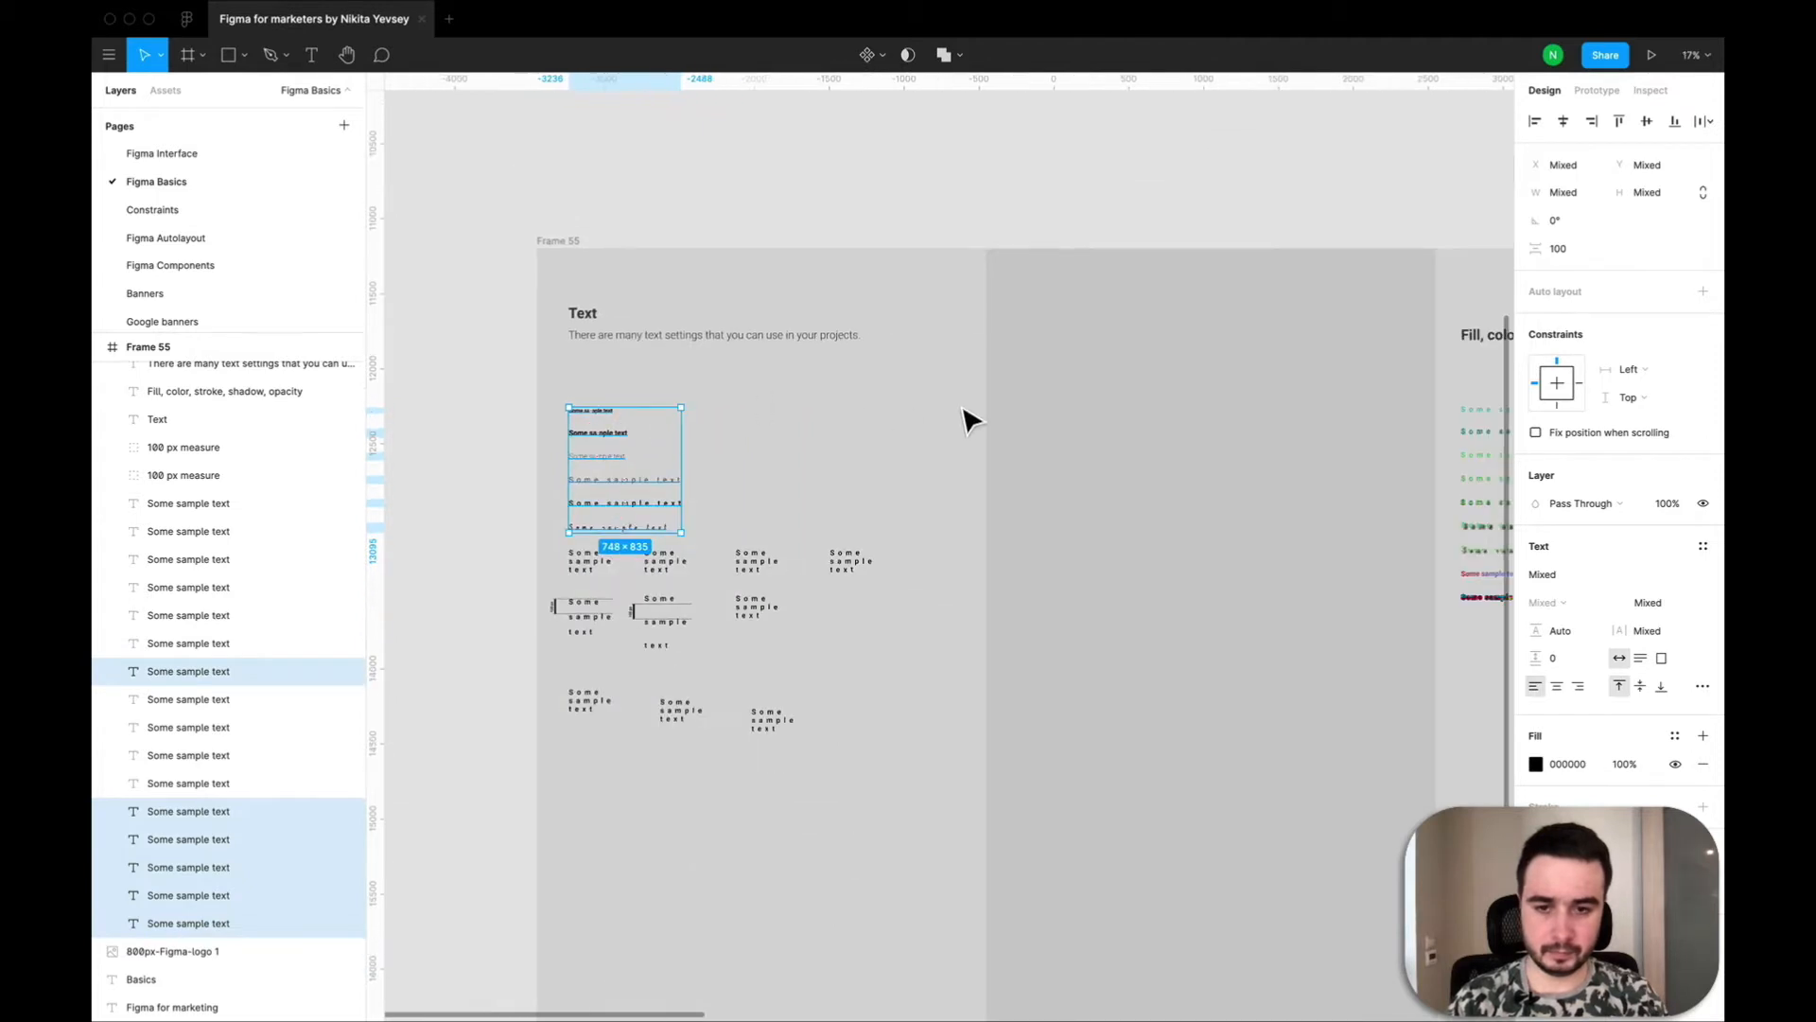
pyautogui.scroll(-3, 965, 414)
pyautogui.click(774, 452)
# Copy the first bold sample text into the empty neighbouring column at X 3193, Y 1061, and place a second copy below it at Y 1205.
pyautogui.click(481, 391)
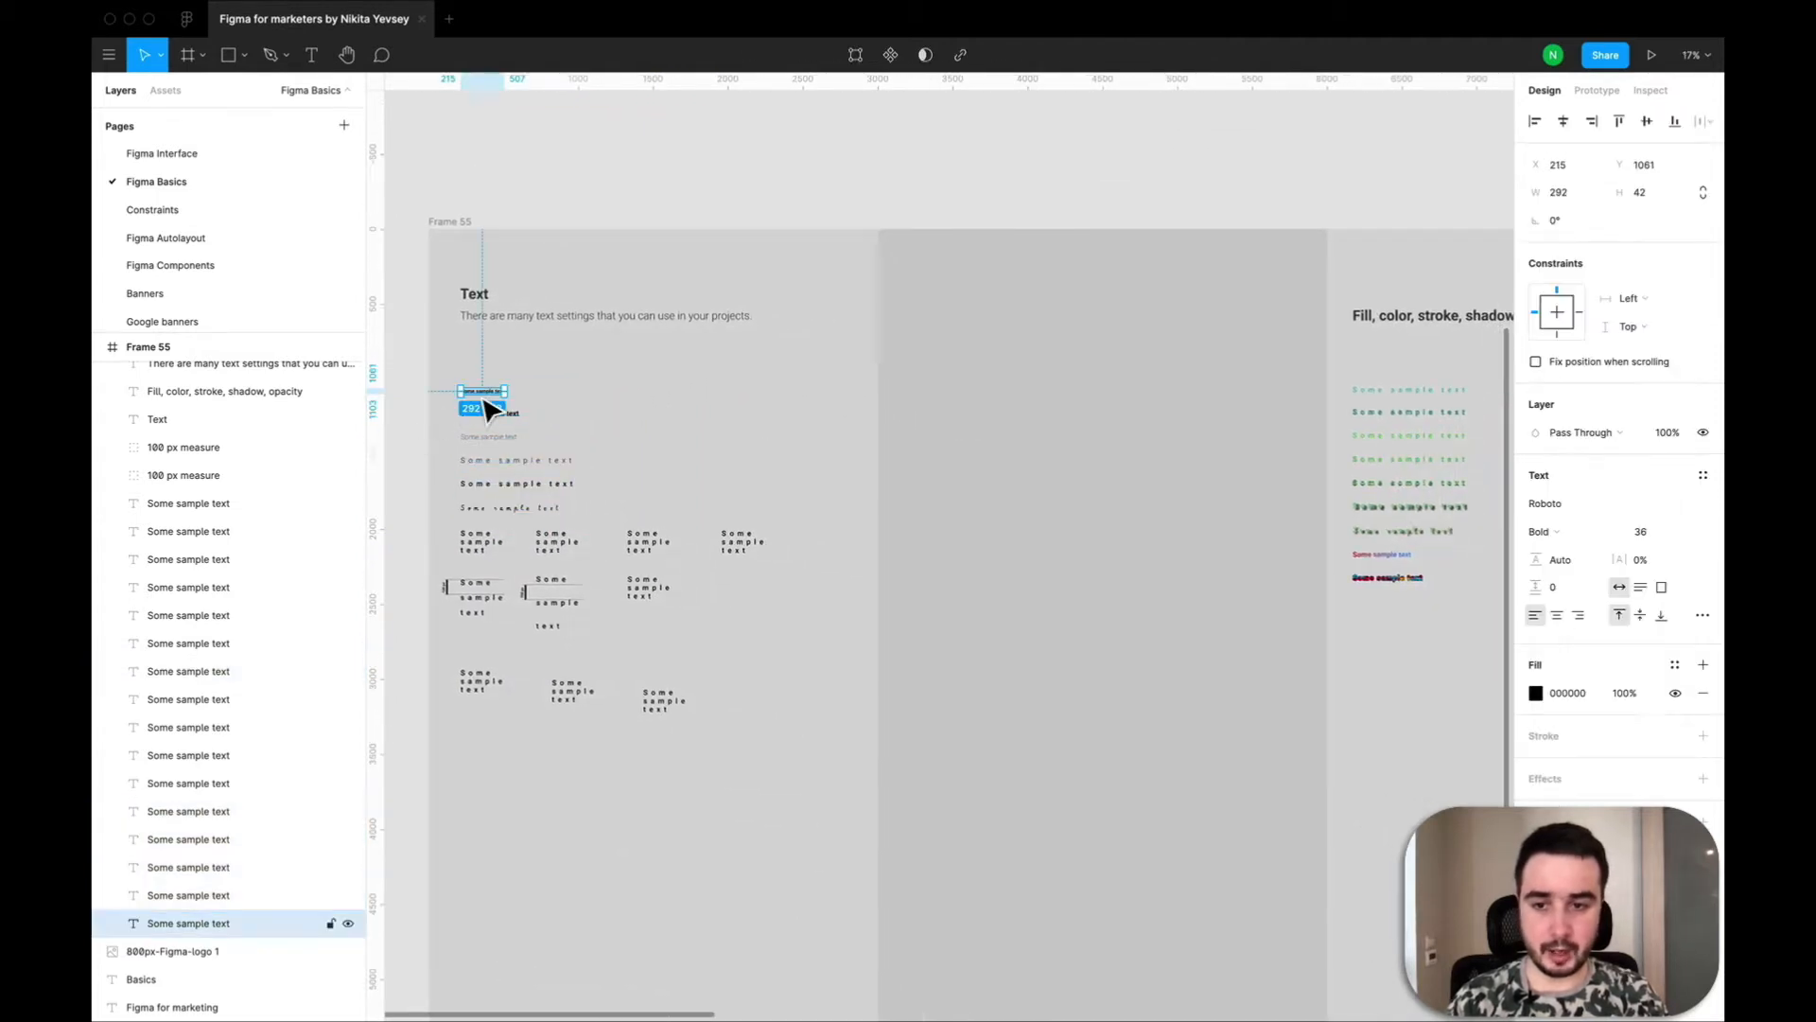
pyautogui.press('super+v')
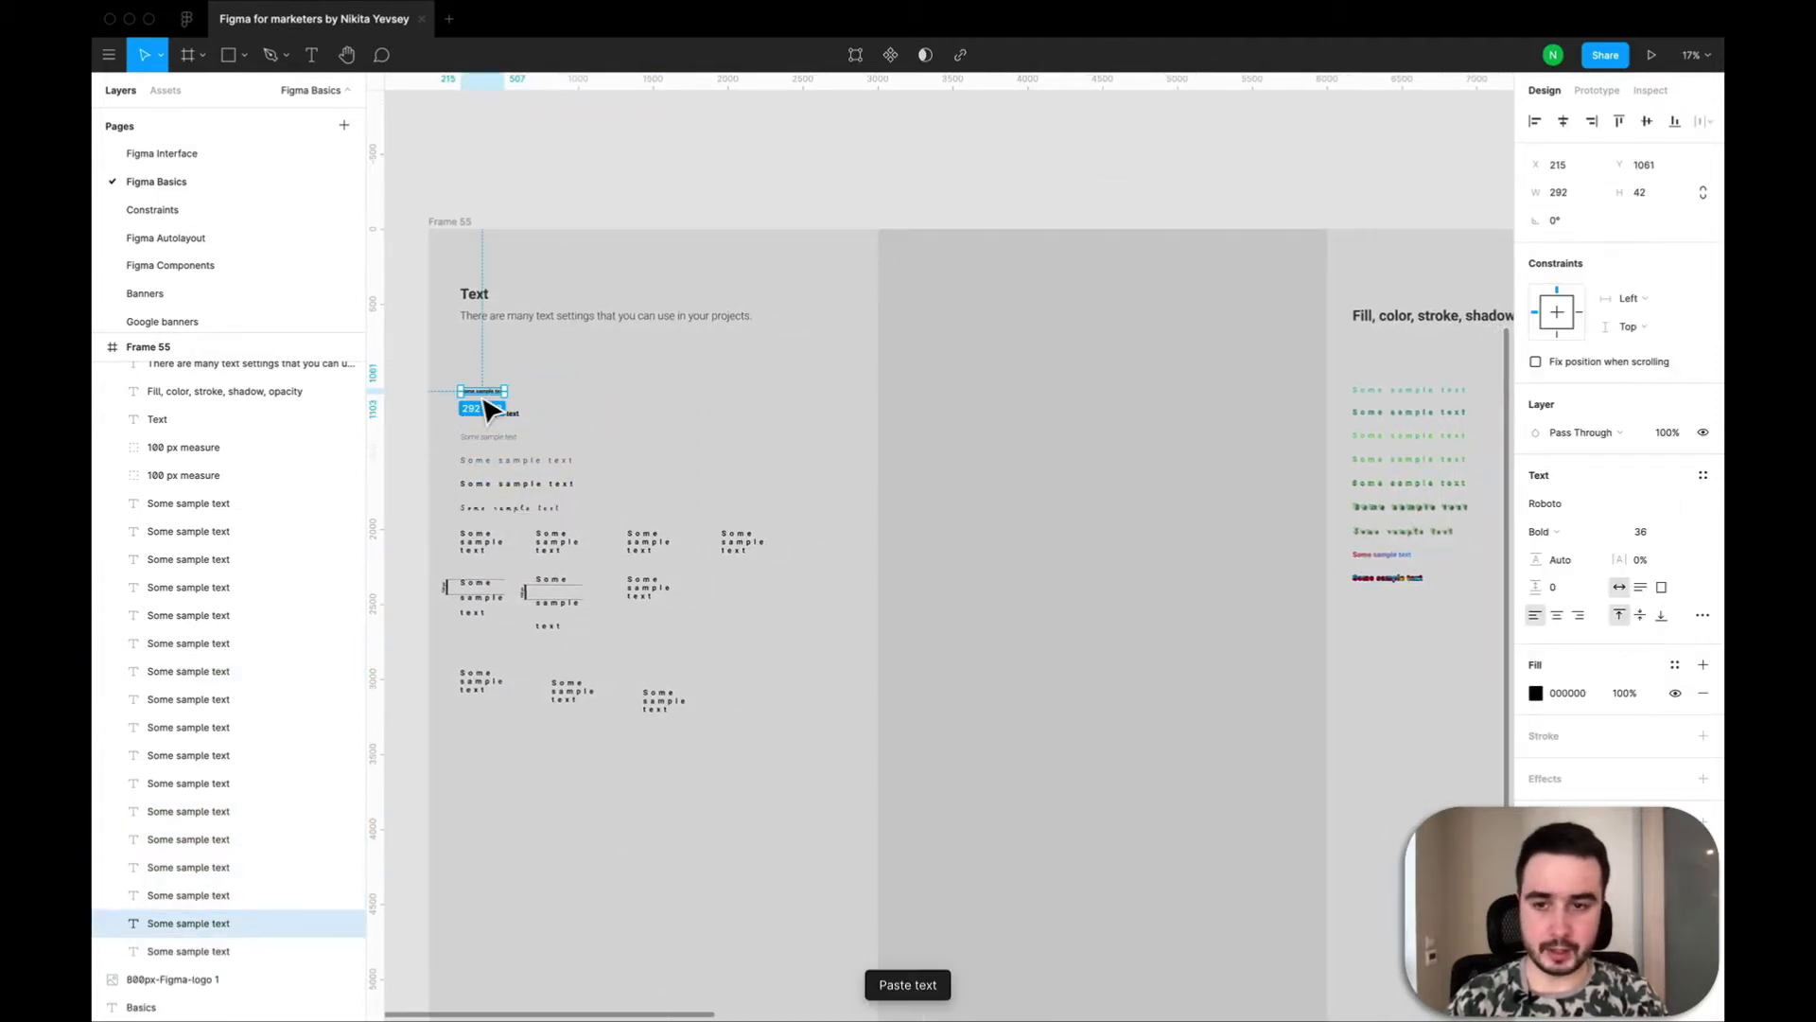
pyautogui.moveTo(486, 399); pyautogui.dragTo(933, 405)
pyautogui.scroll(5, 933, 407)
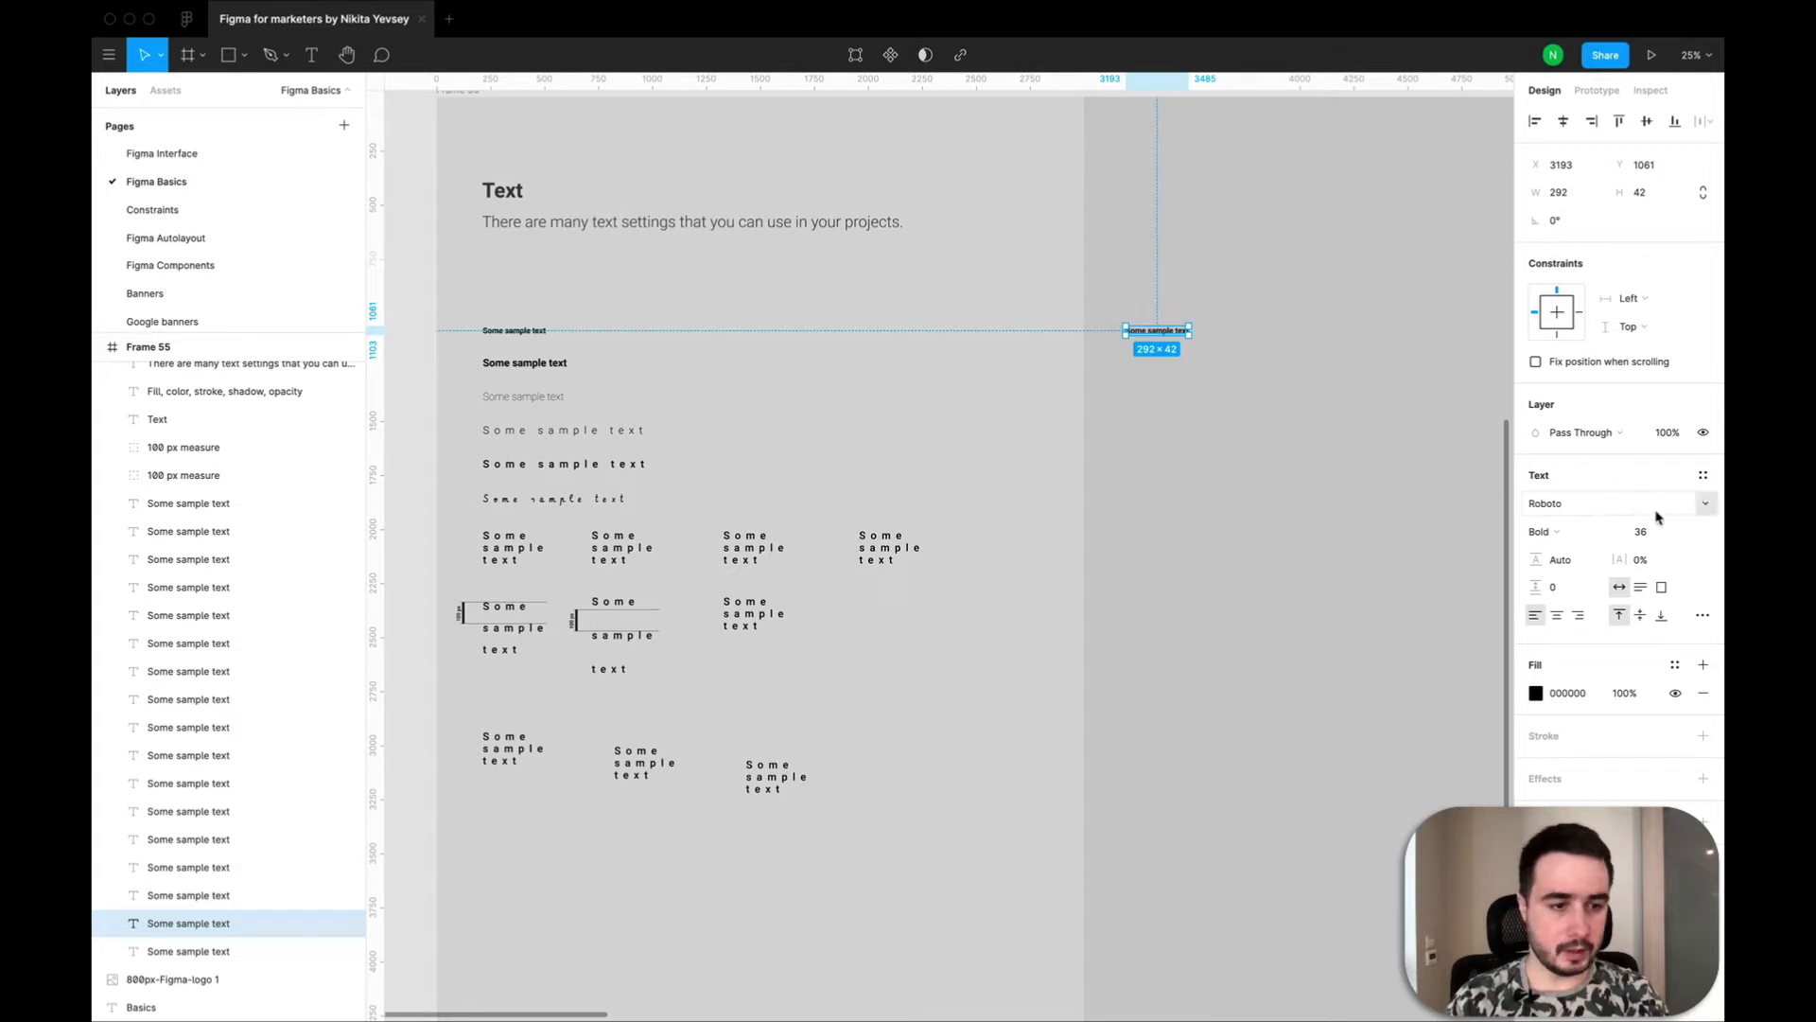
pyautogui.press('super+v')
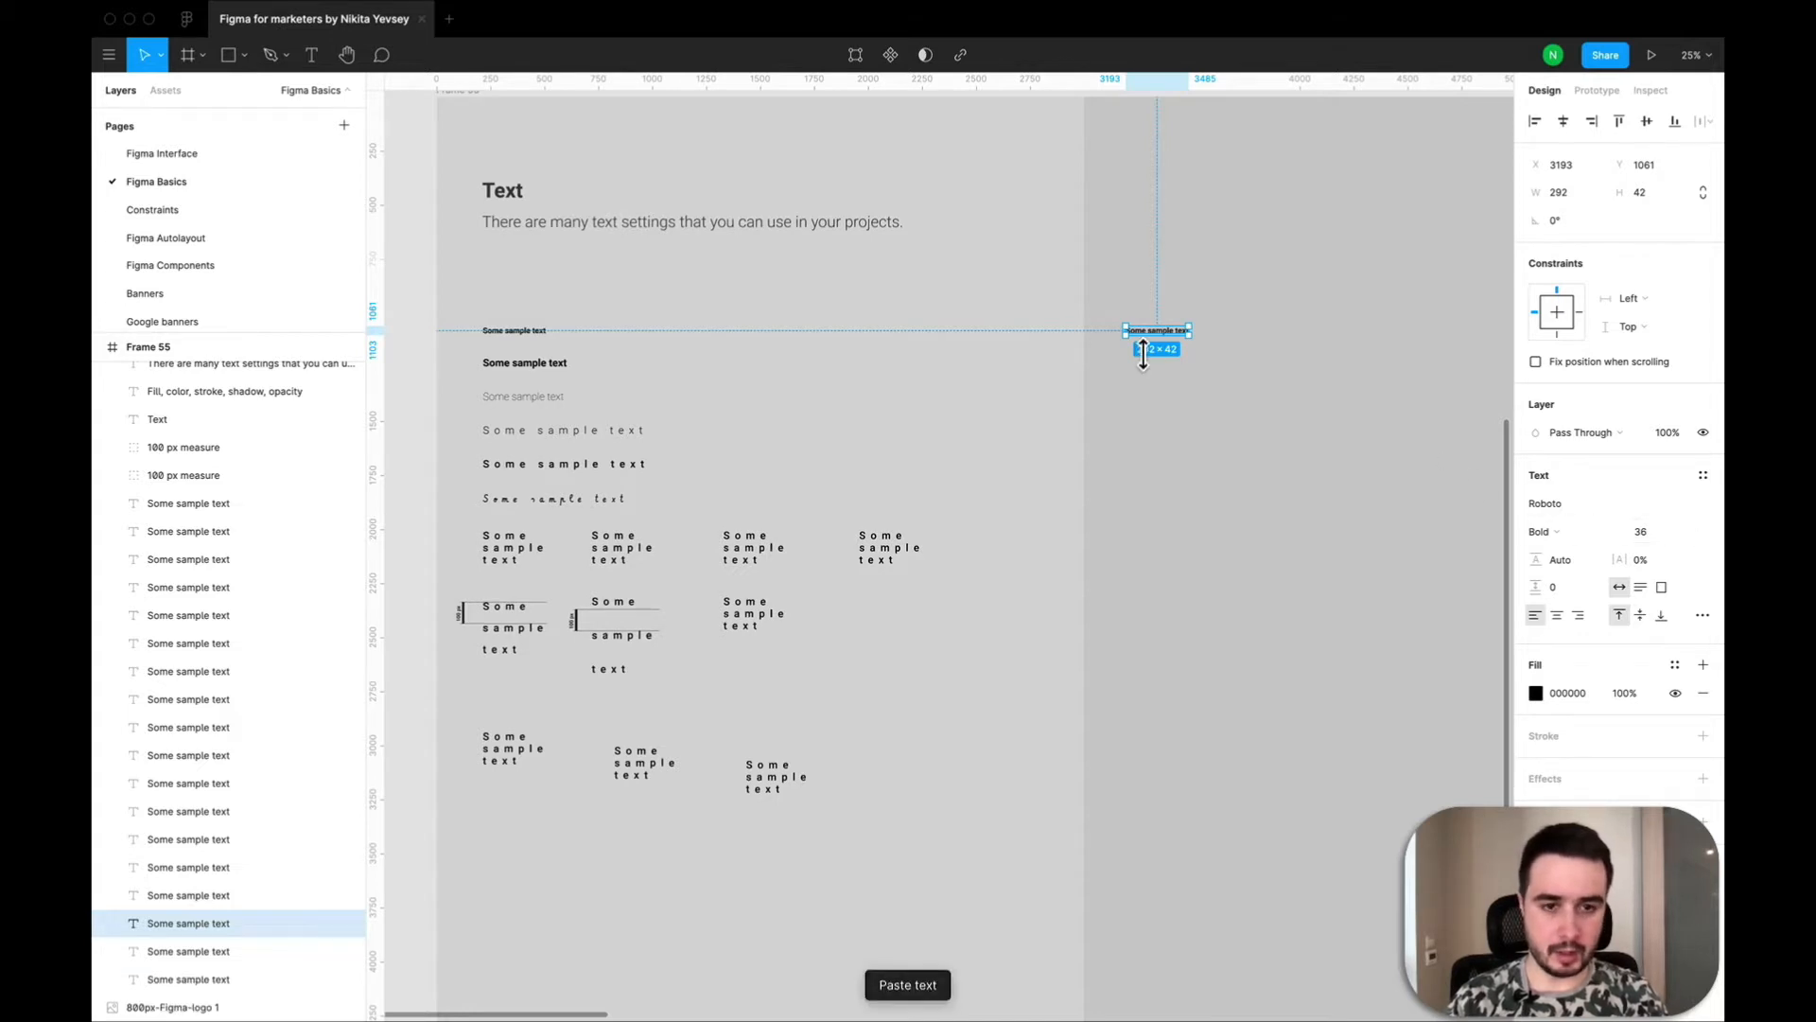
pyautogui.moveTo(1171, 350); pyautogui.dragTo(1171, 380)
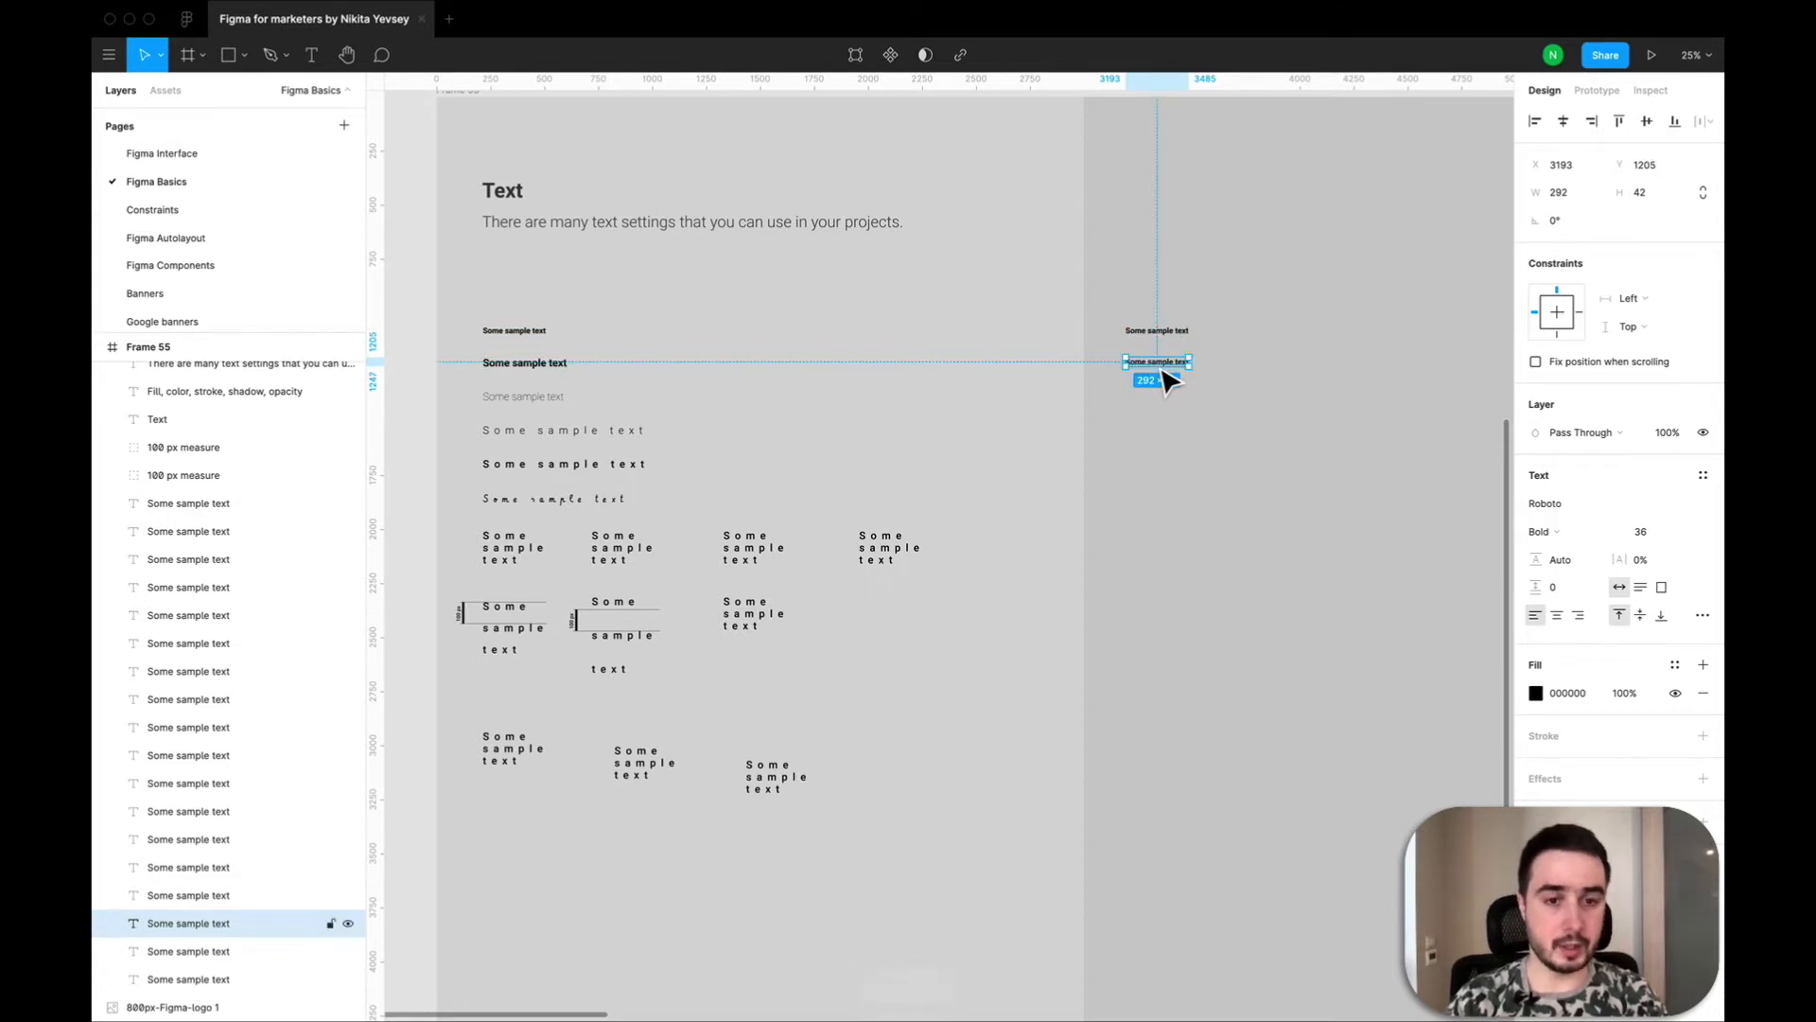
# Review the Type details of the upper copied text, including its alignment, decoration, number and stylistic set options.
pyautogui.click(1163, 333)
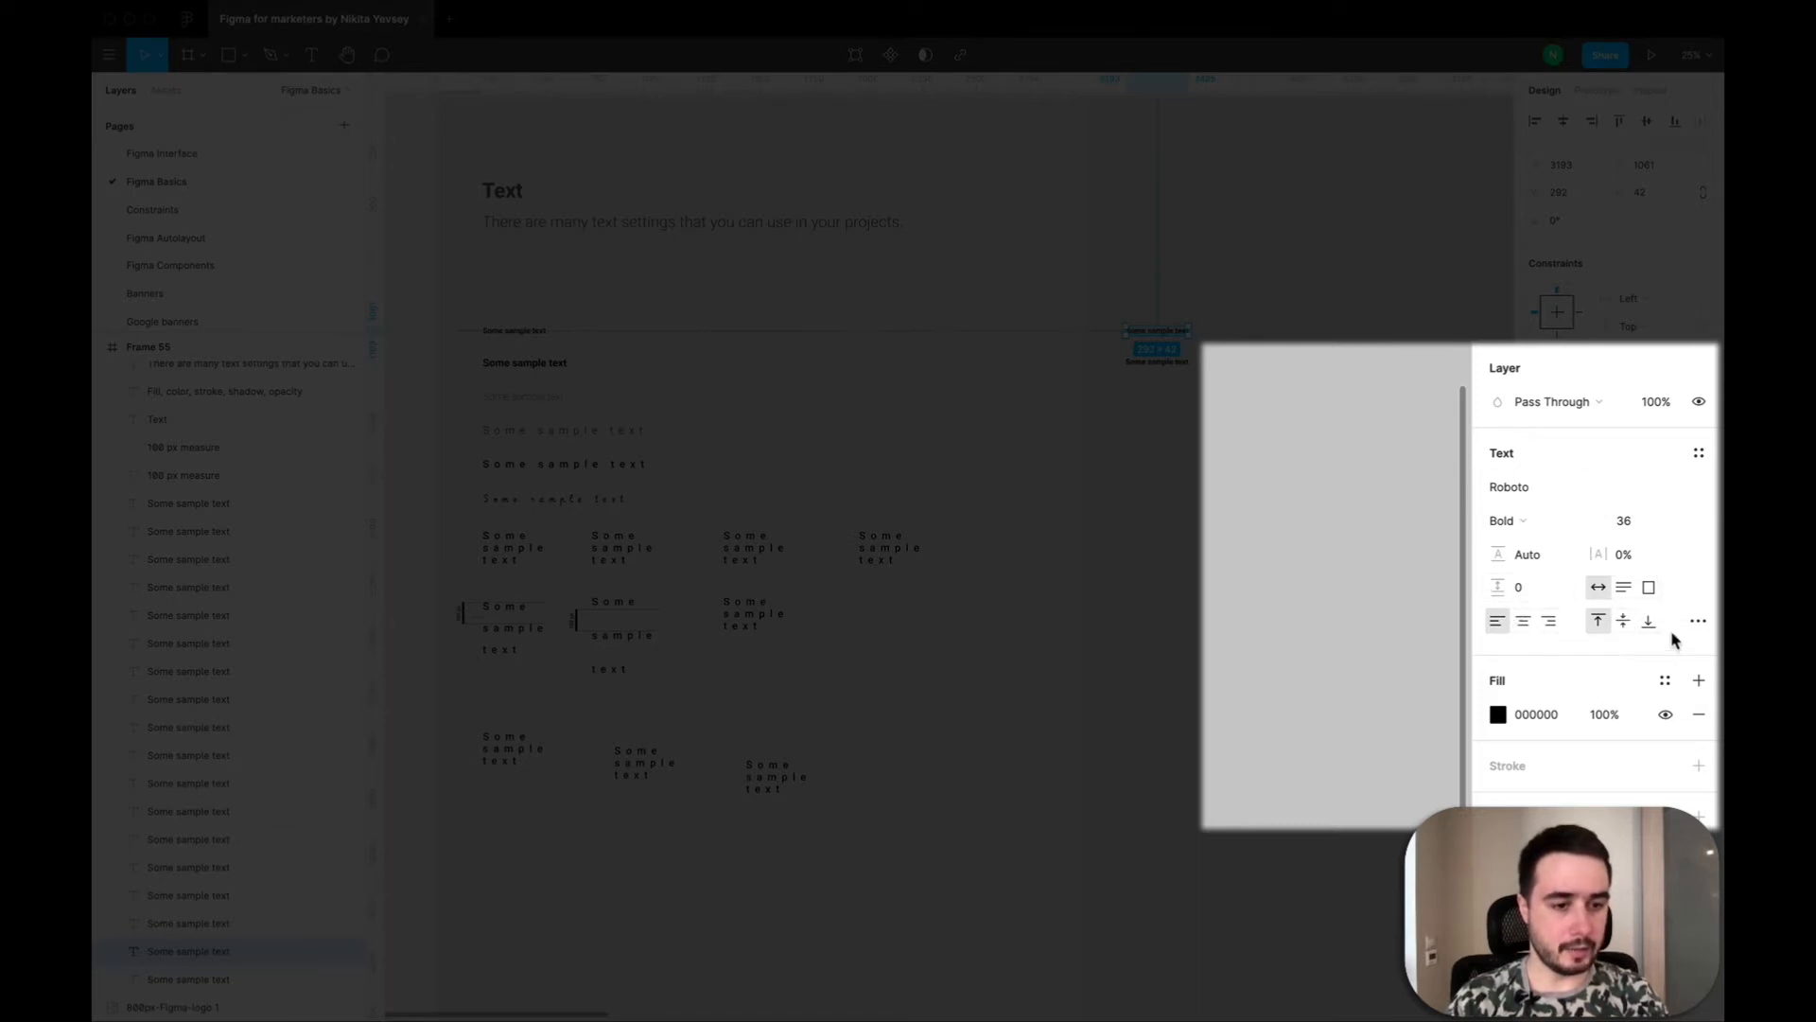
pyautogui.click(1698, 622)
pyautogui.scroll(-5, 1344, 738)
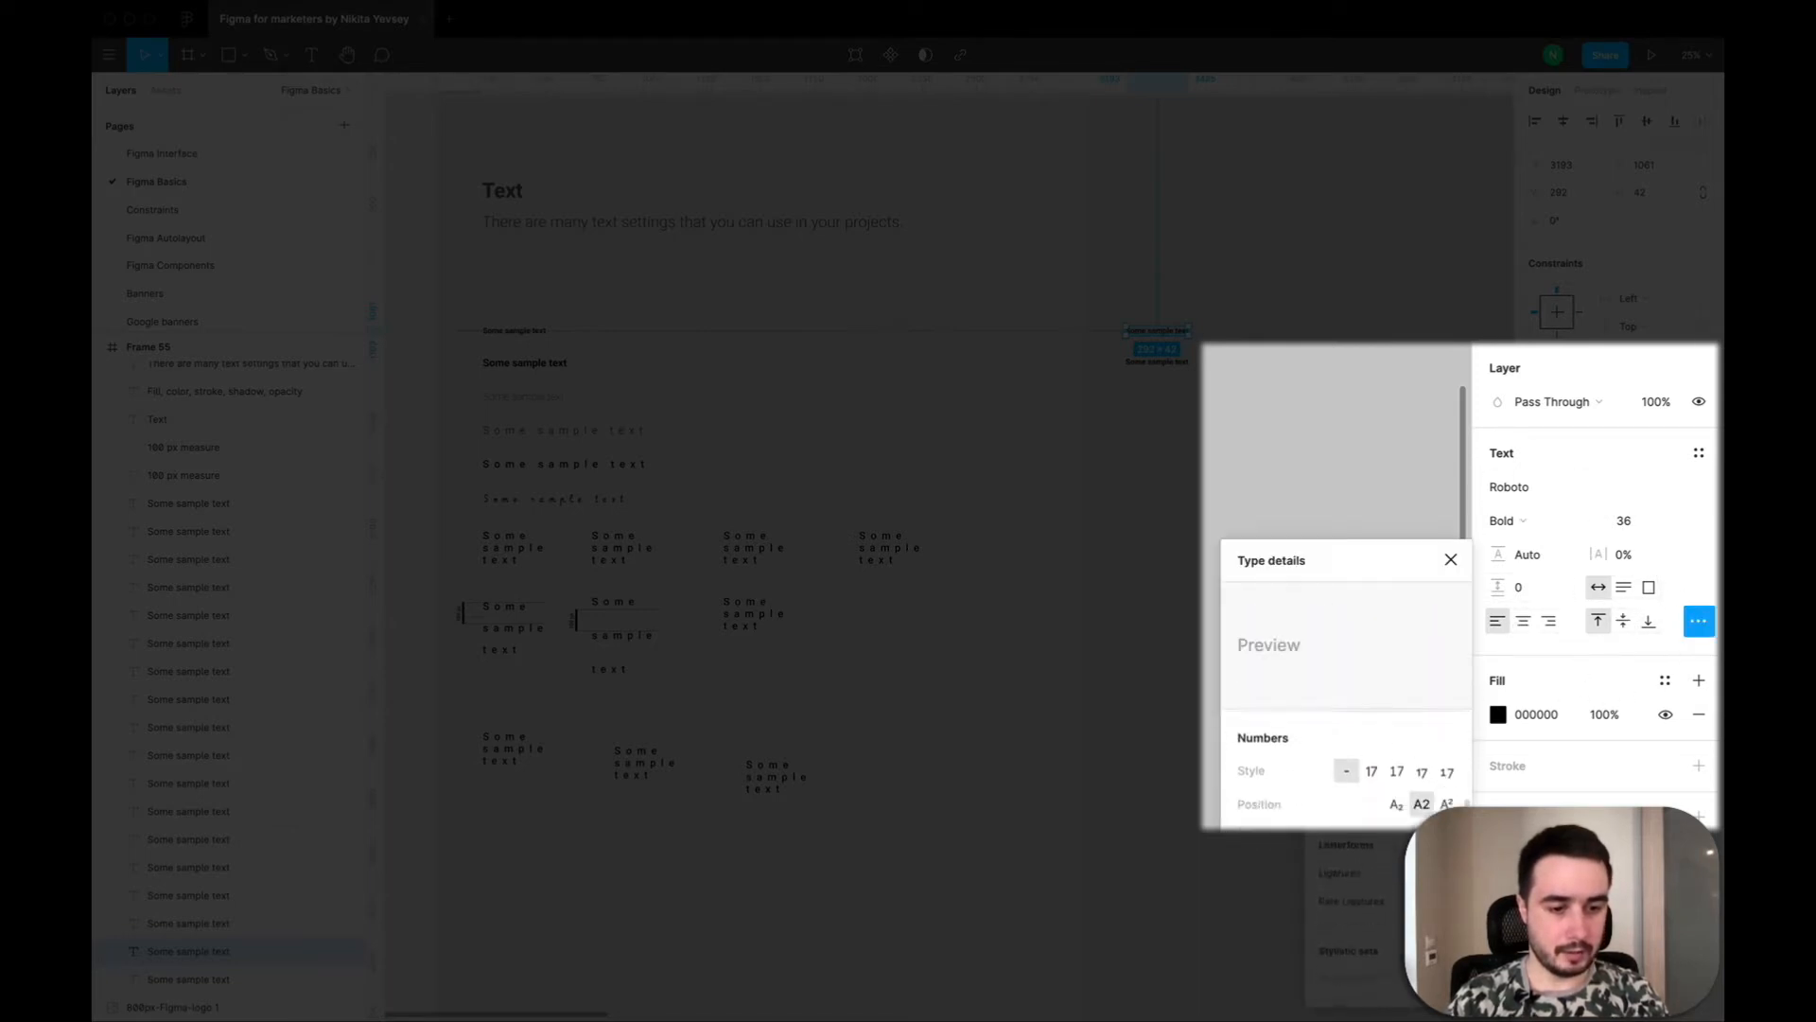
pyautogui.scroll(-2, 1350, 798)
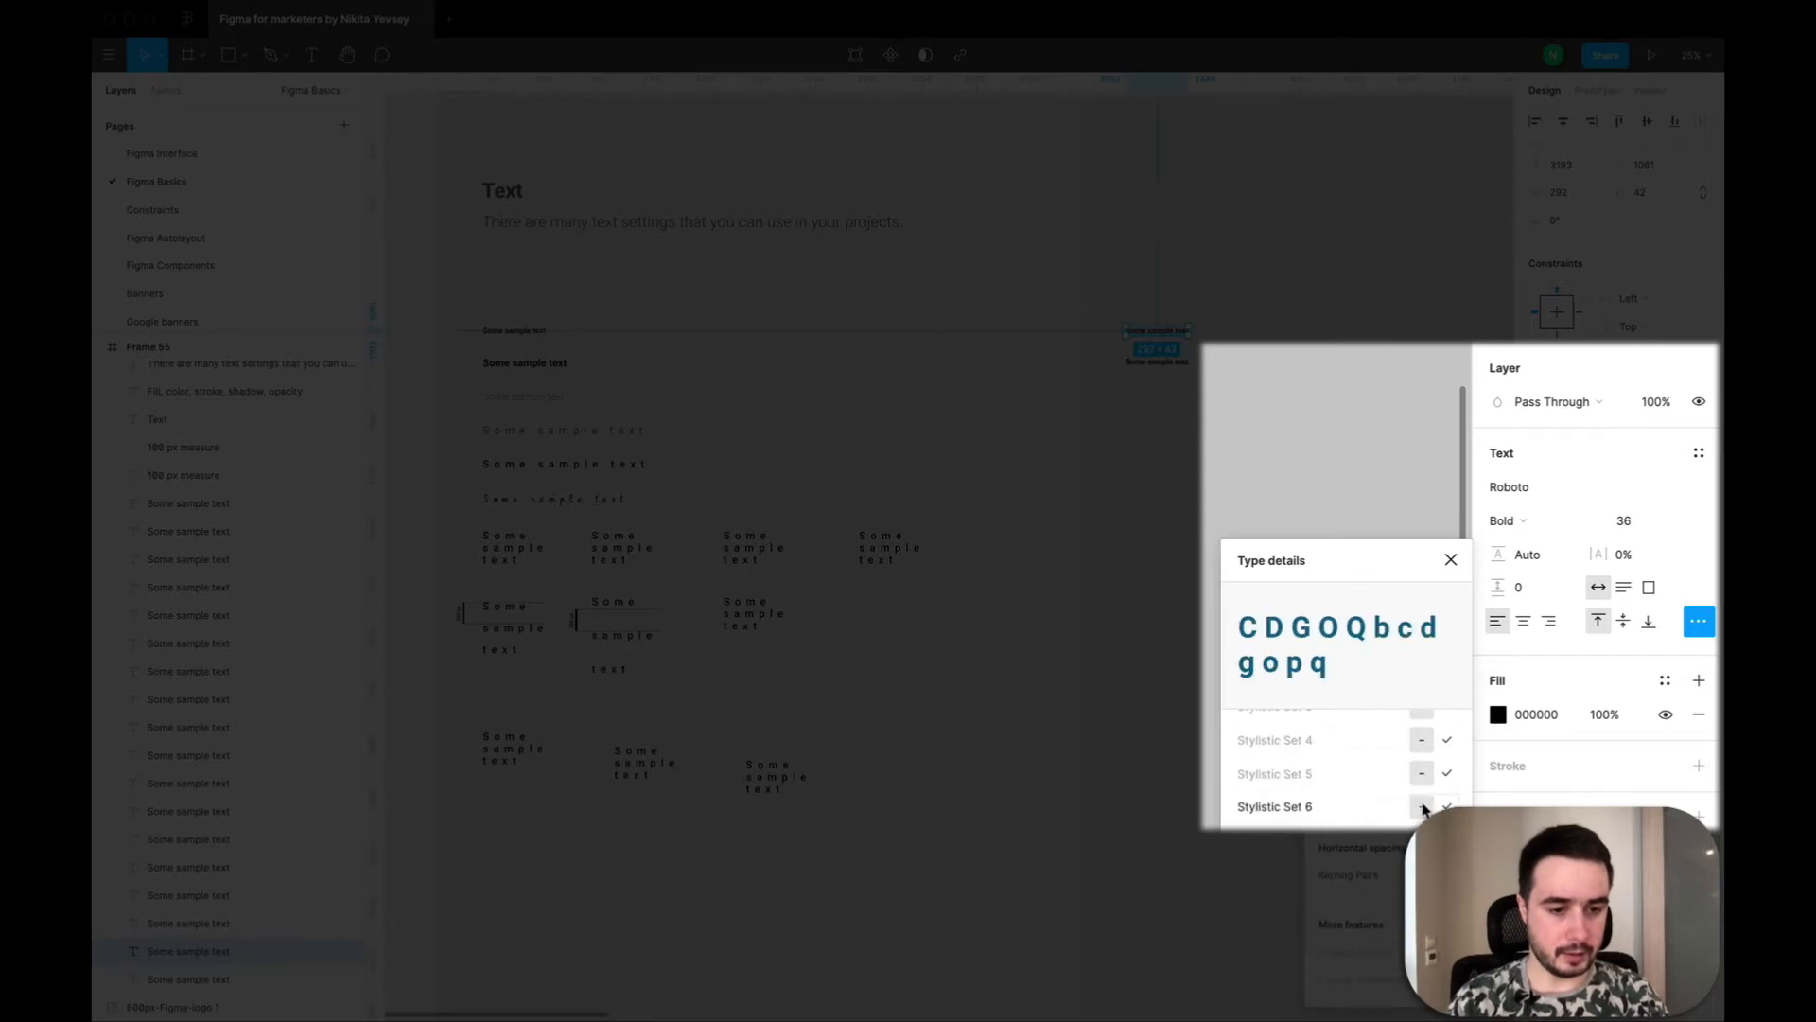
pyautogui.scroll(8, 1401, 768)
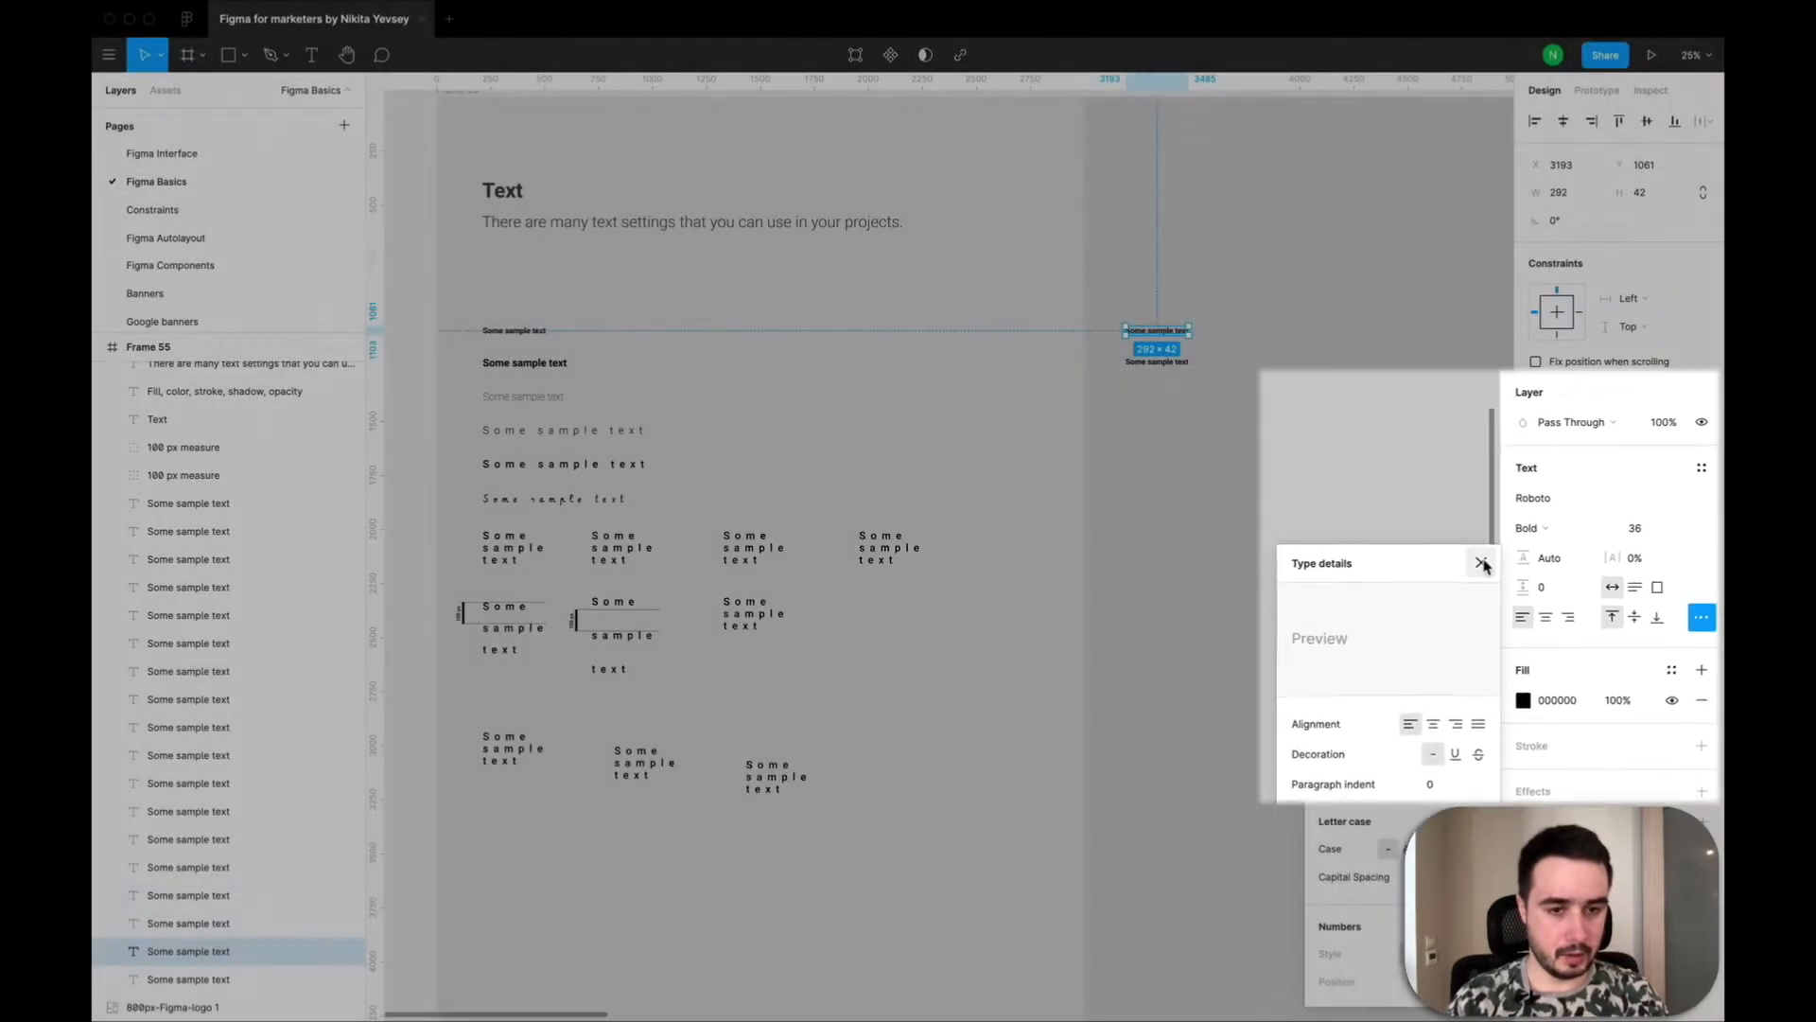
pyautogui.click(1483, 565)
pyautogui.click(1172, 463)
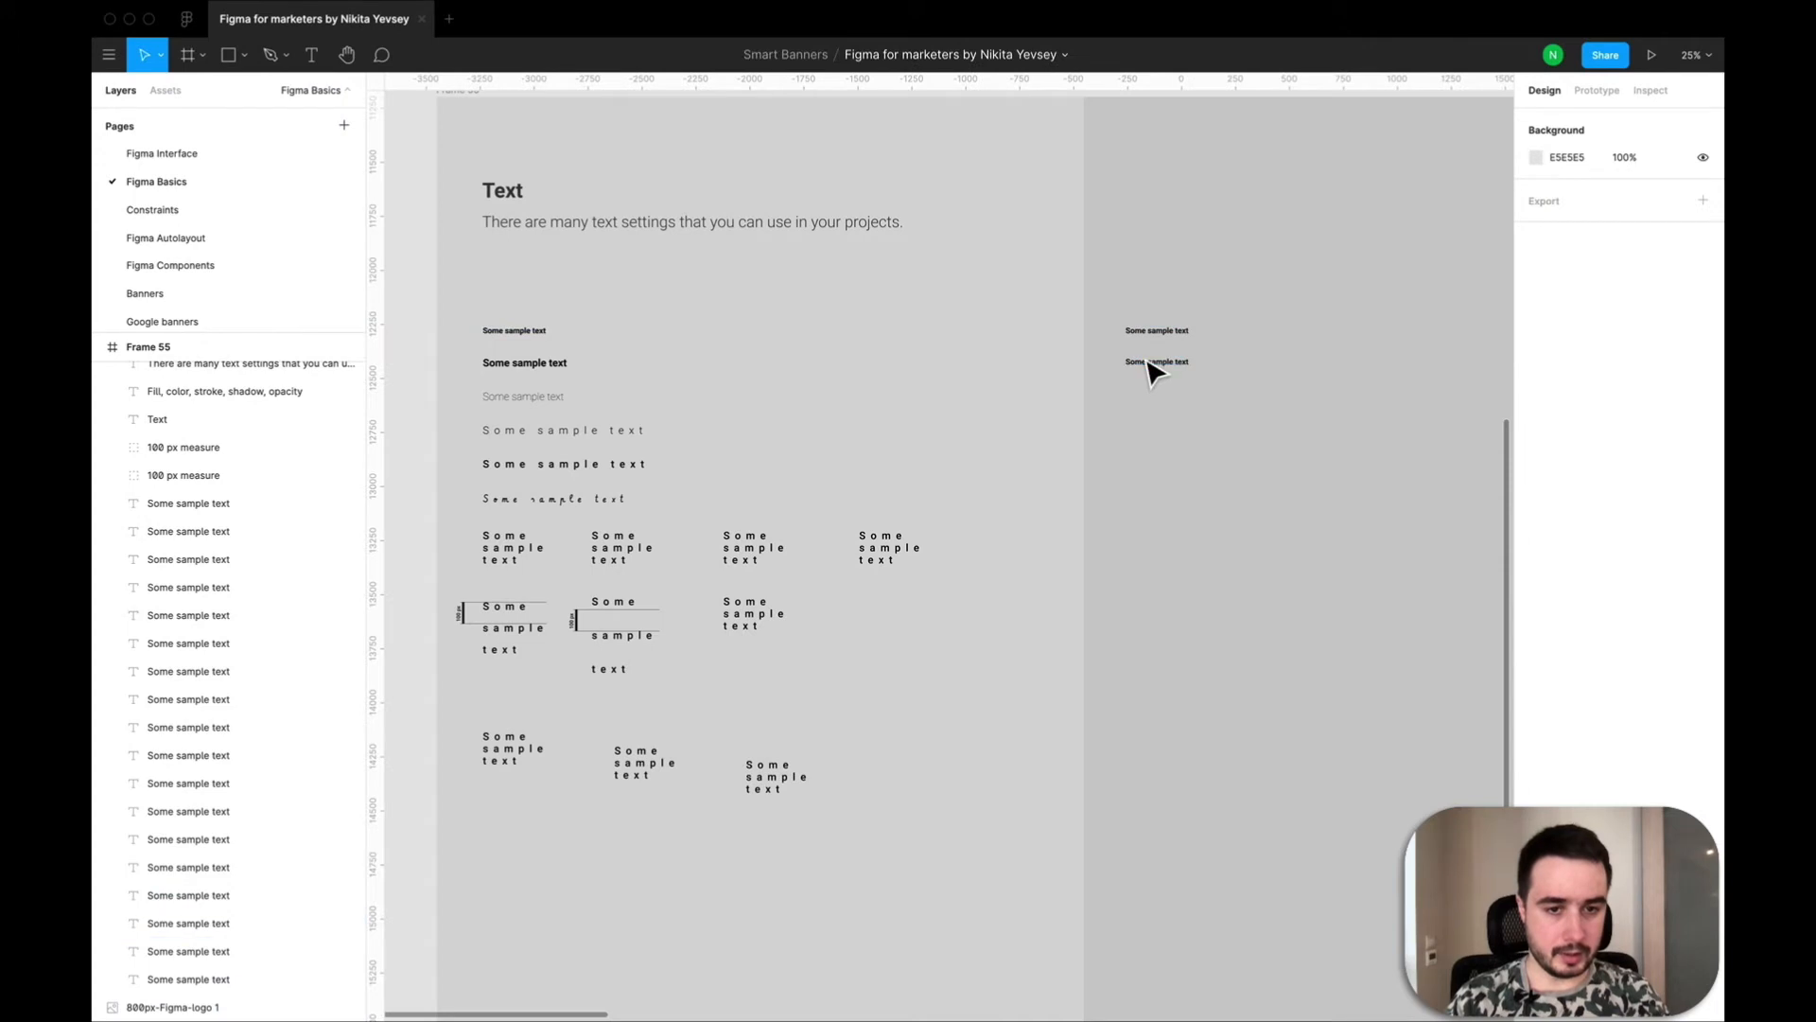
# Set the font size of the lower copied text to 48.
pyautogui.click(1171, 364)
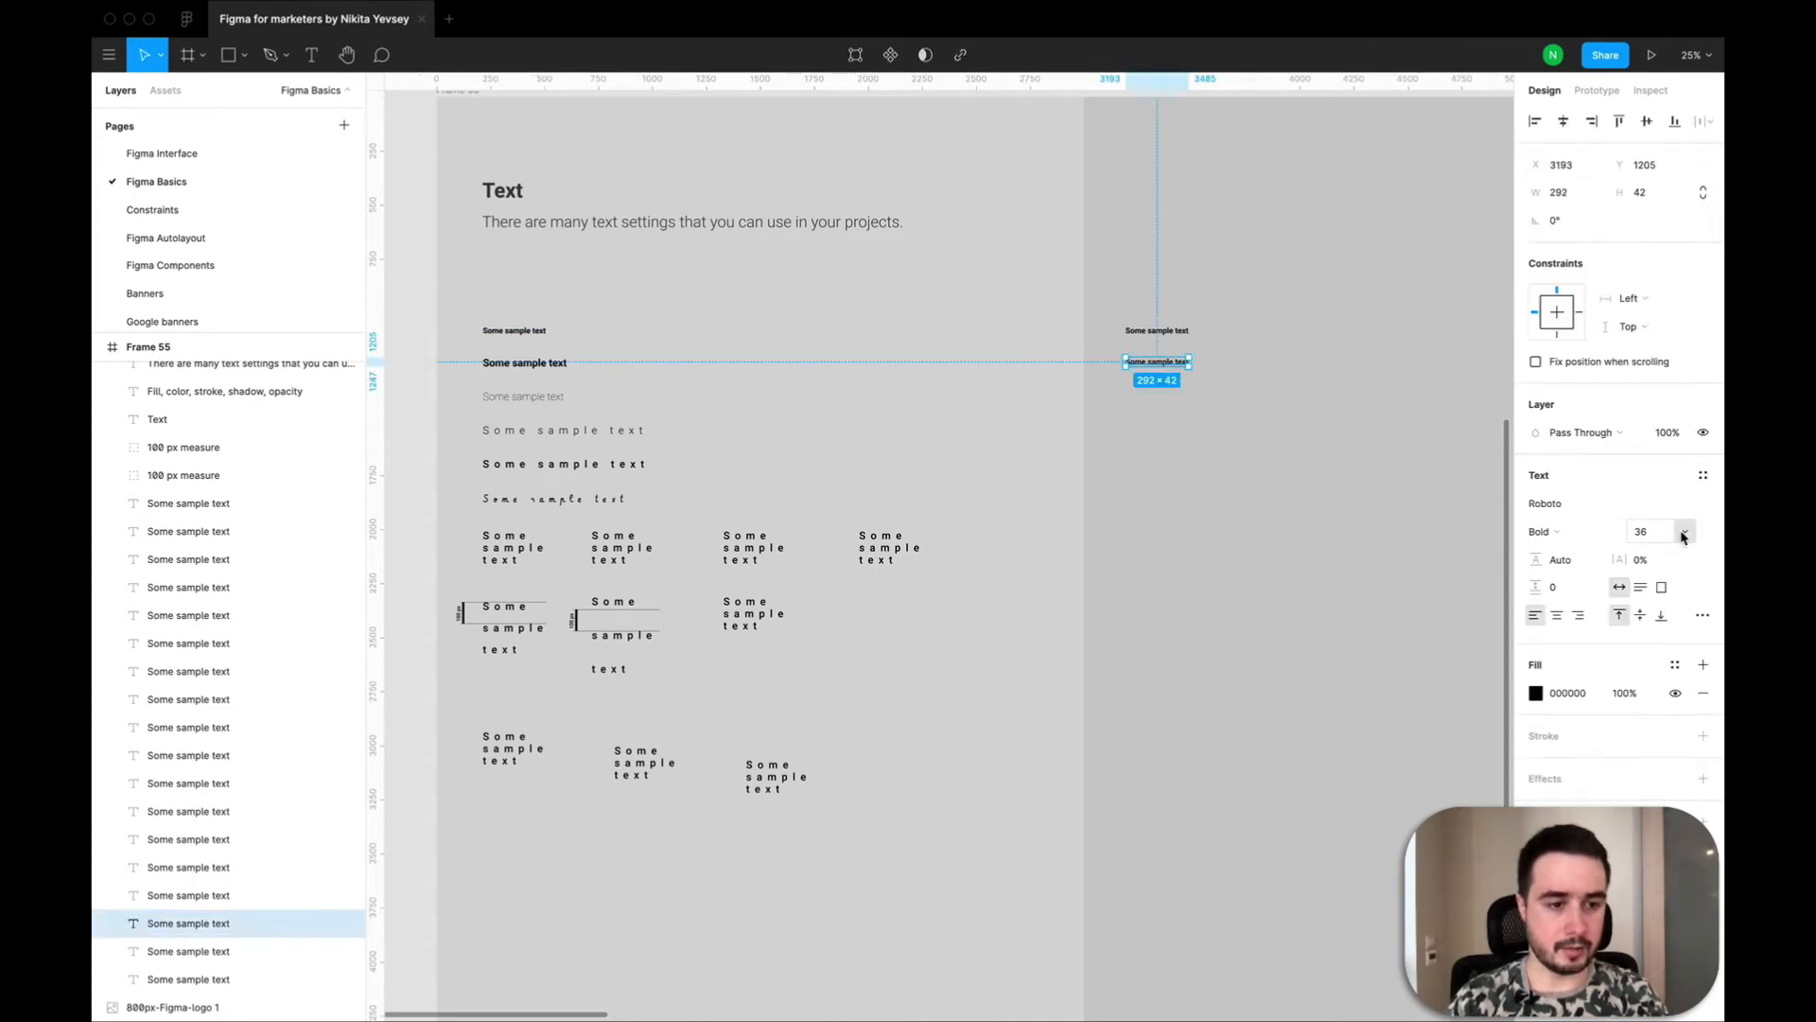
pyautogui.click(1684, 531)
pyautogui.click(1662, 551)
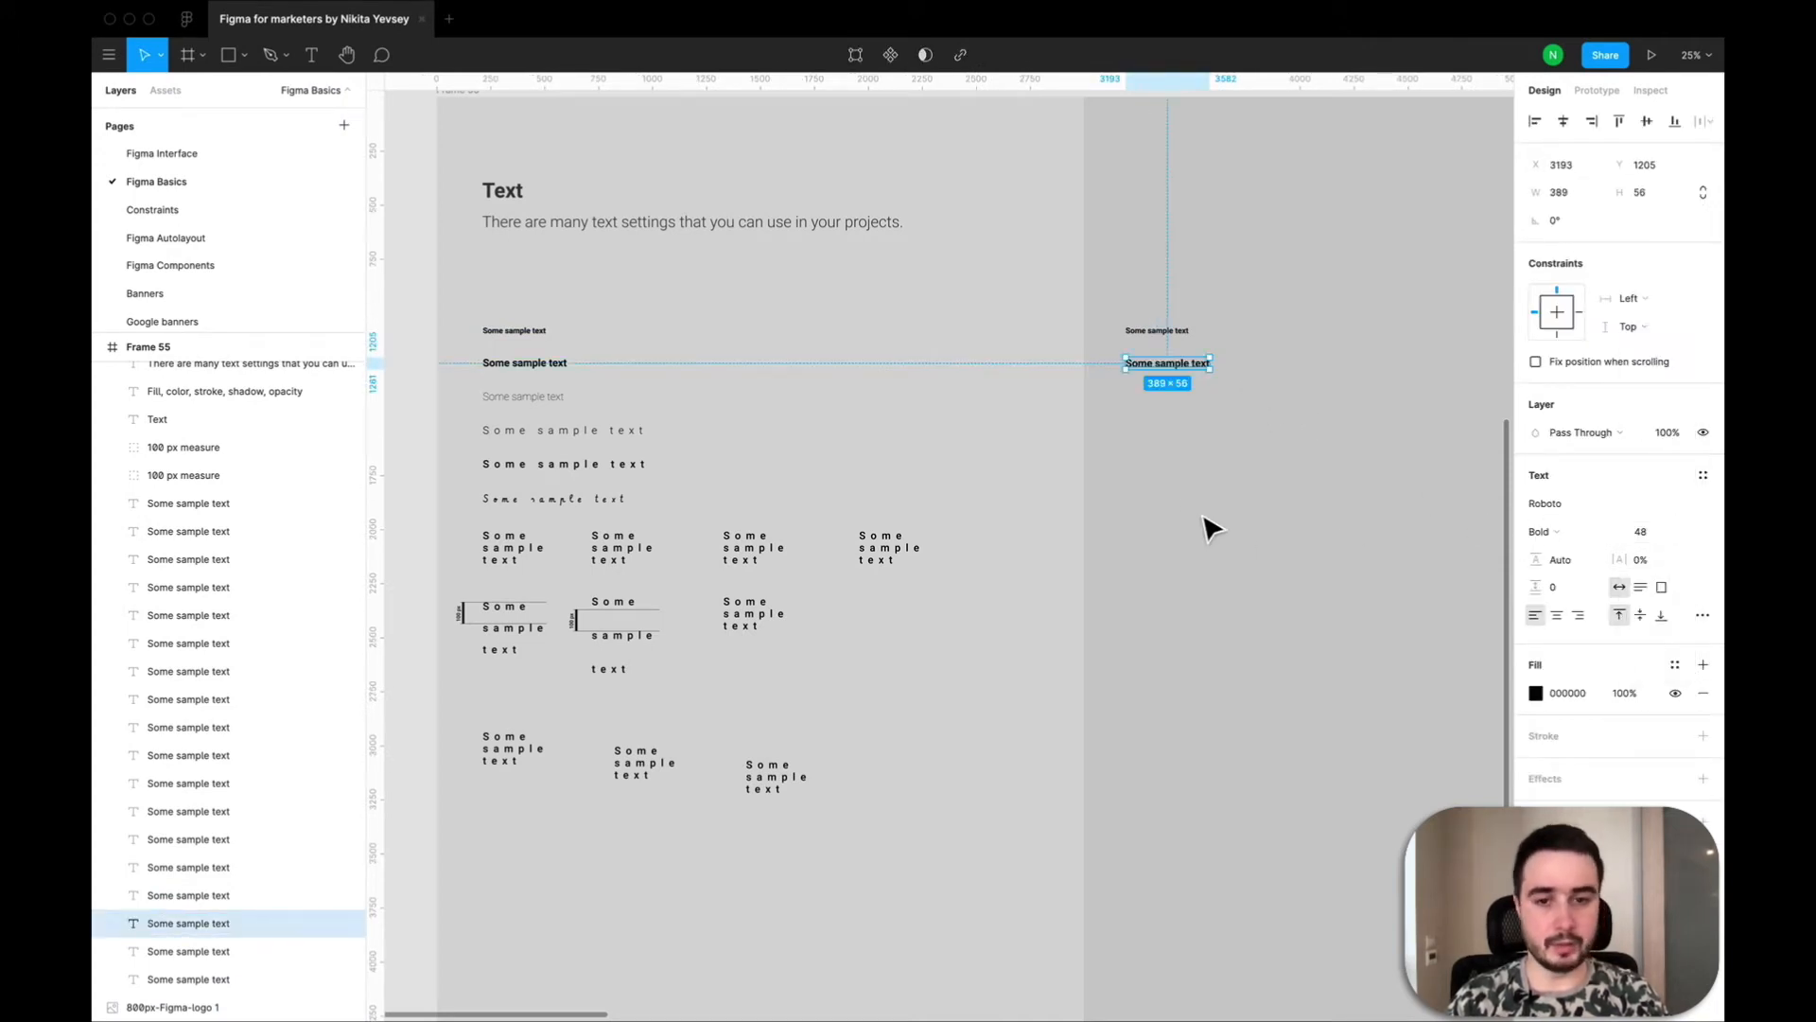
pyautogui.click(1090, 413)
# Duplicate the 48 px bold text in the new column and place the copy directly below it at Y 1303.
pyautogui.click(1164, 364)
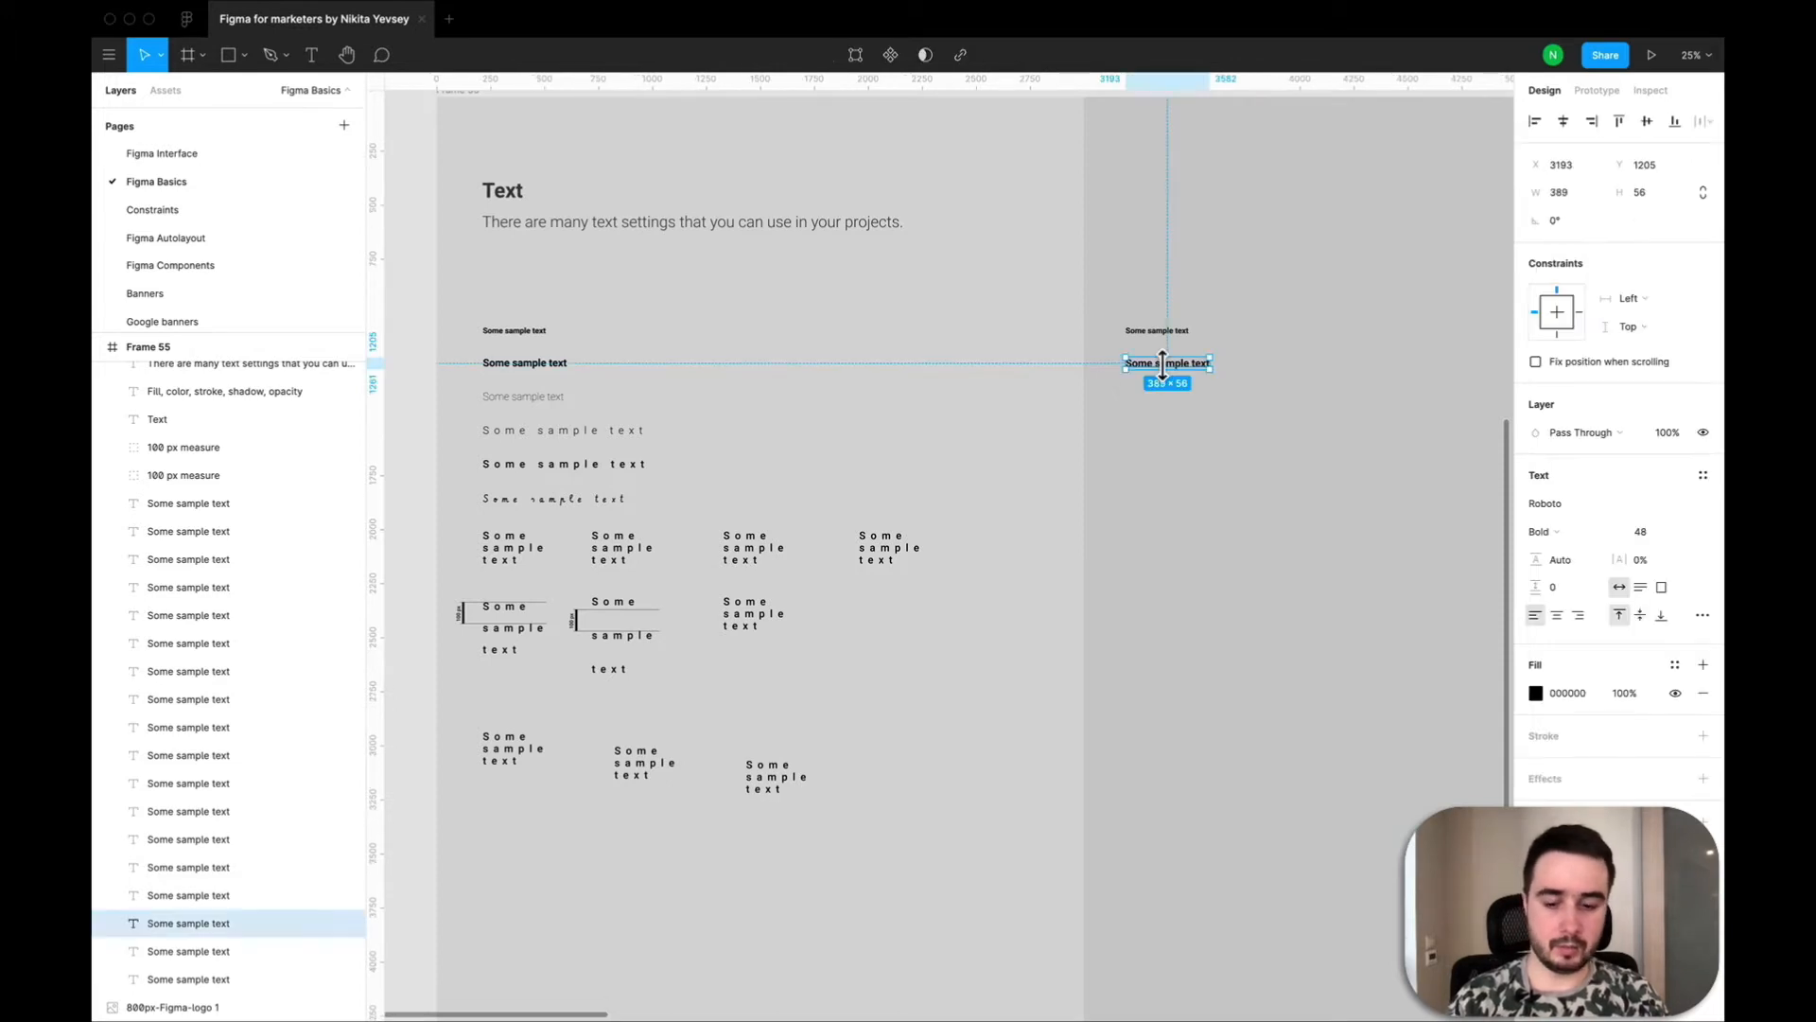
pyautogui.hotkey('ctrl', 'v')
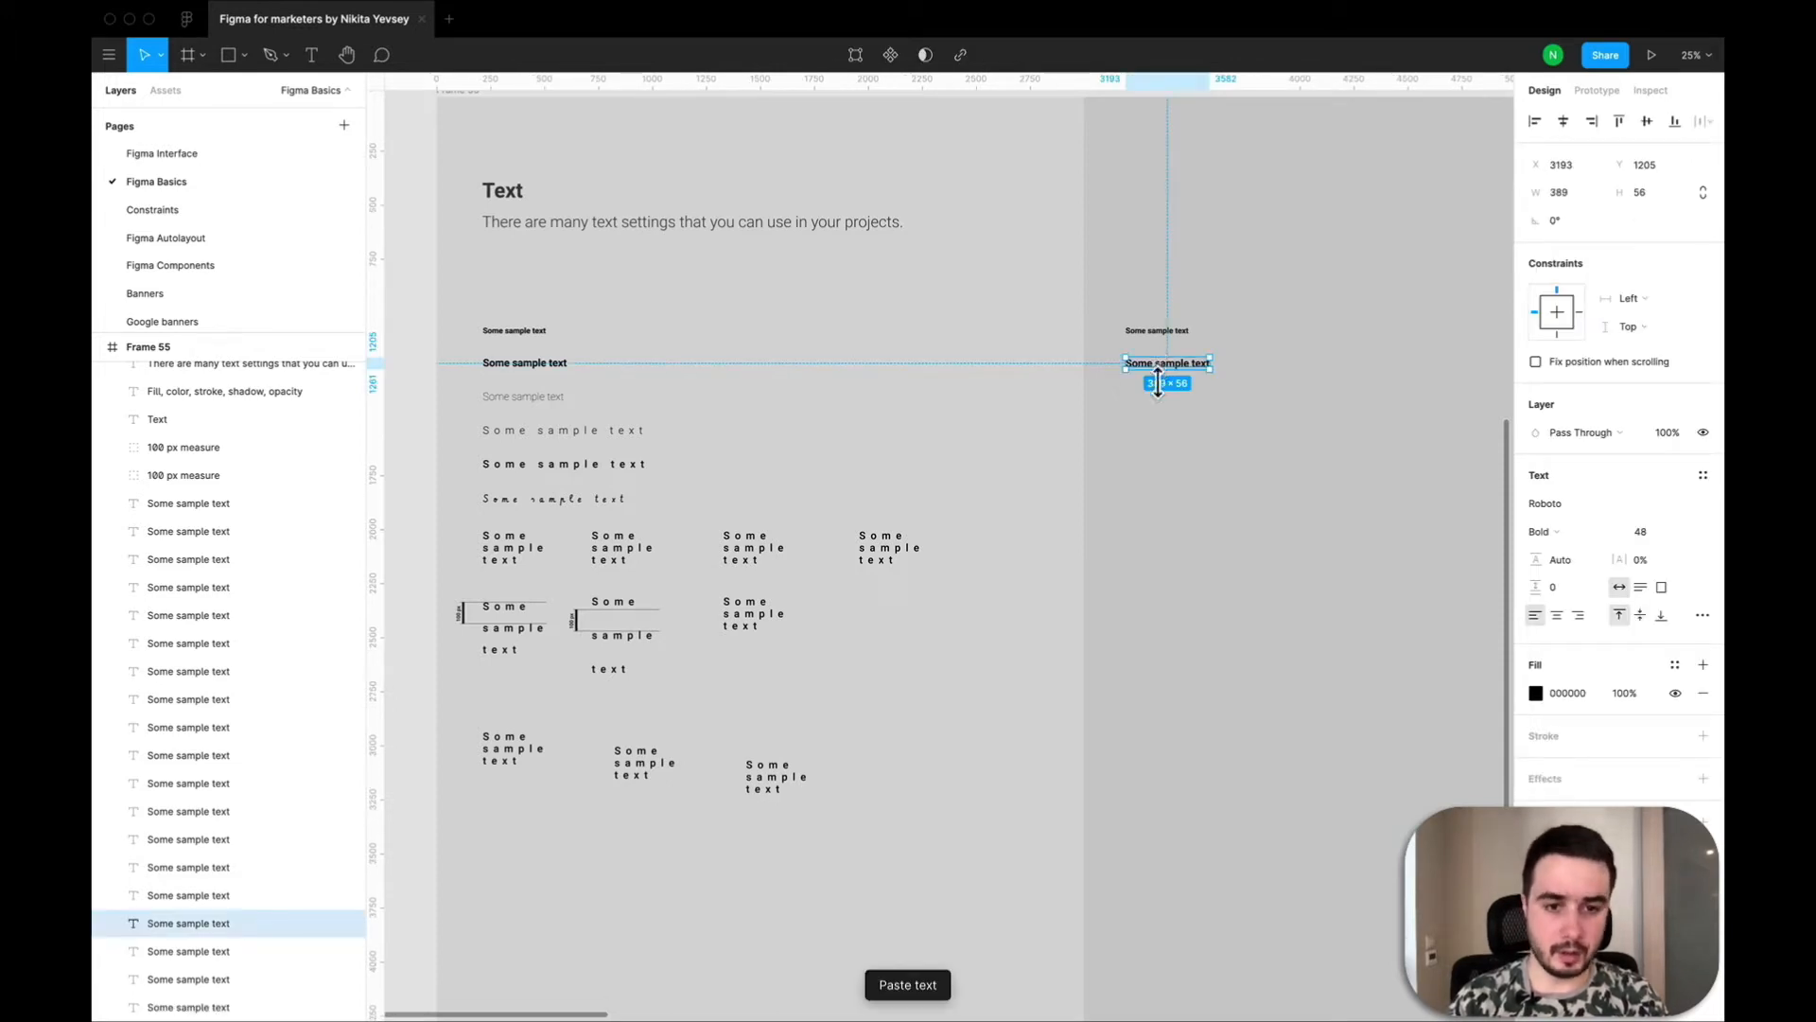
pyautogui.moveTo(1159, 382); pyautogui.dragTo(1159, 402)
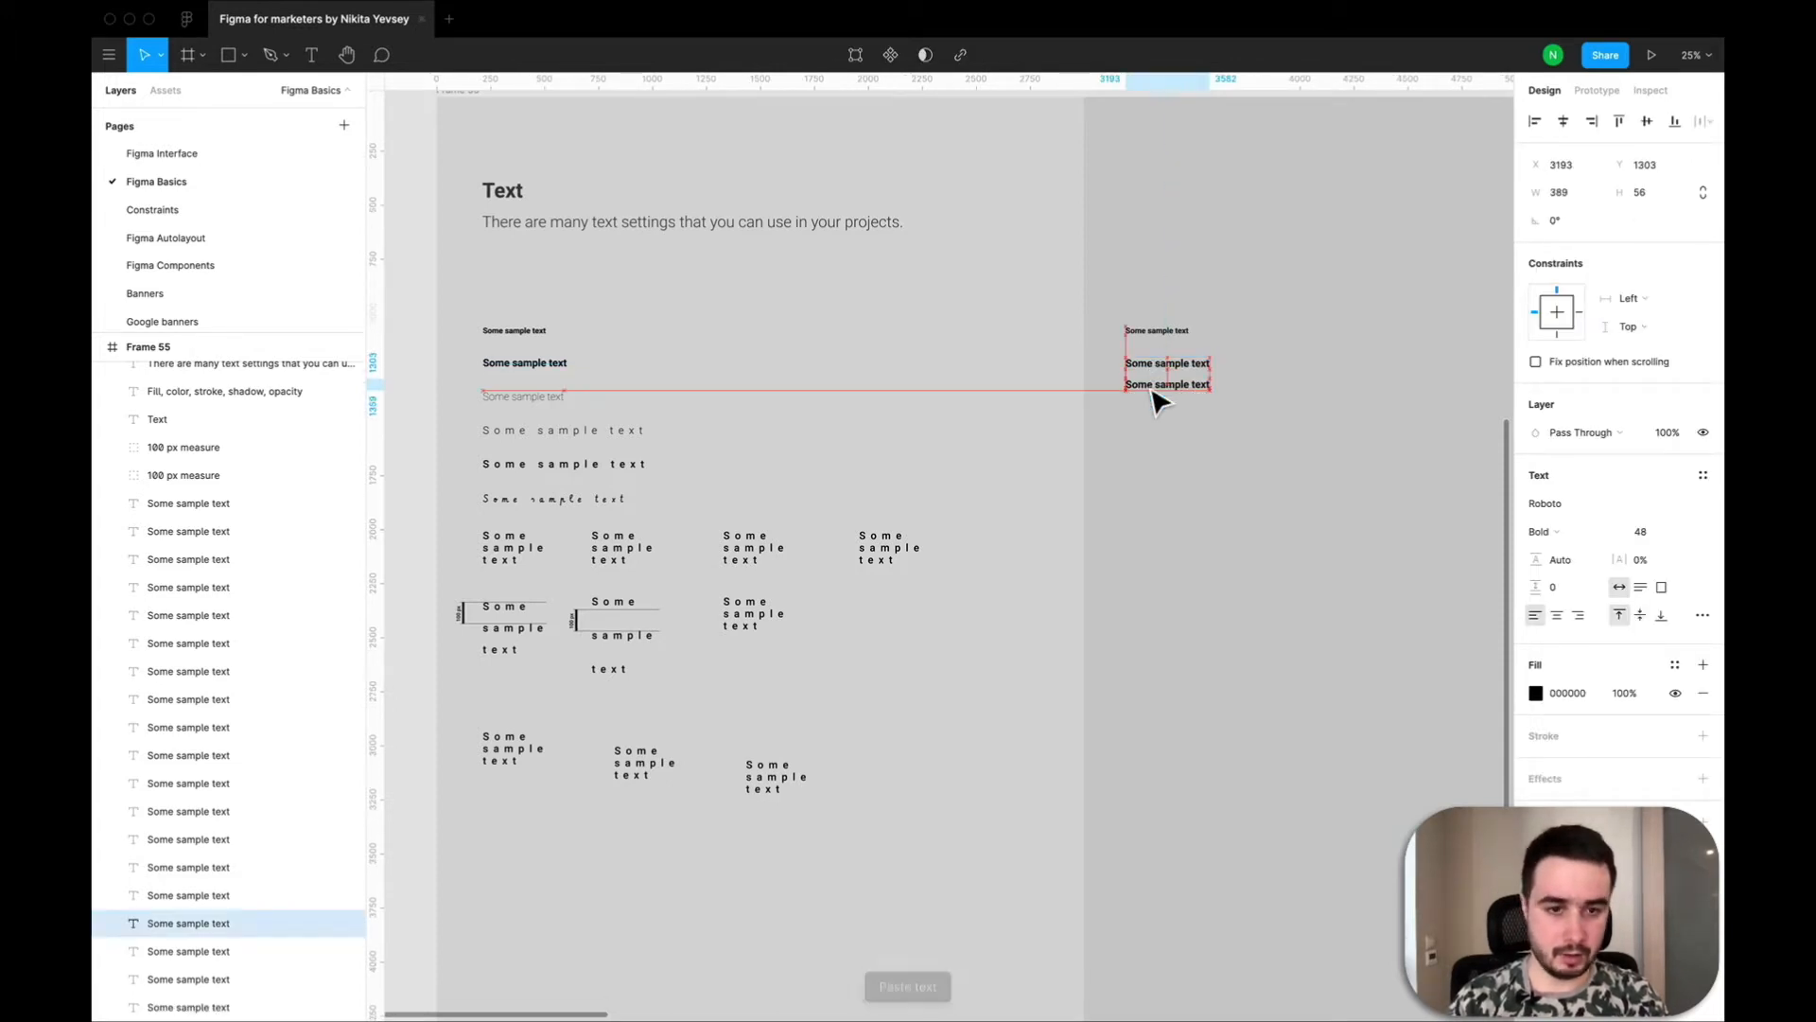
# Change the third text's font weight to Thin and move the line down to Y 1363.
pyautogui.click(1497, 486)
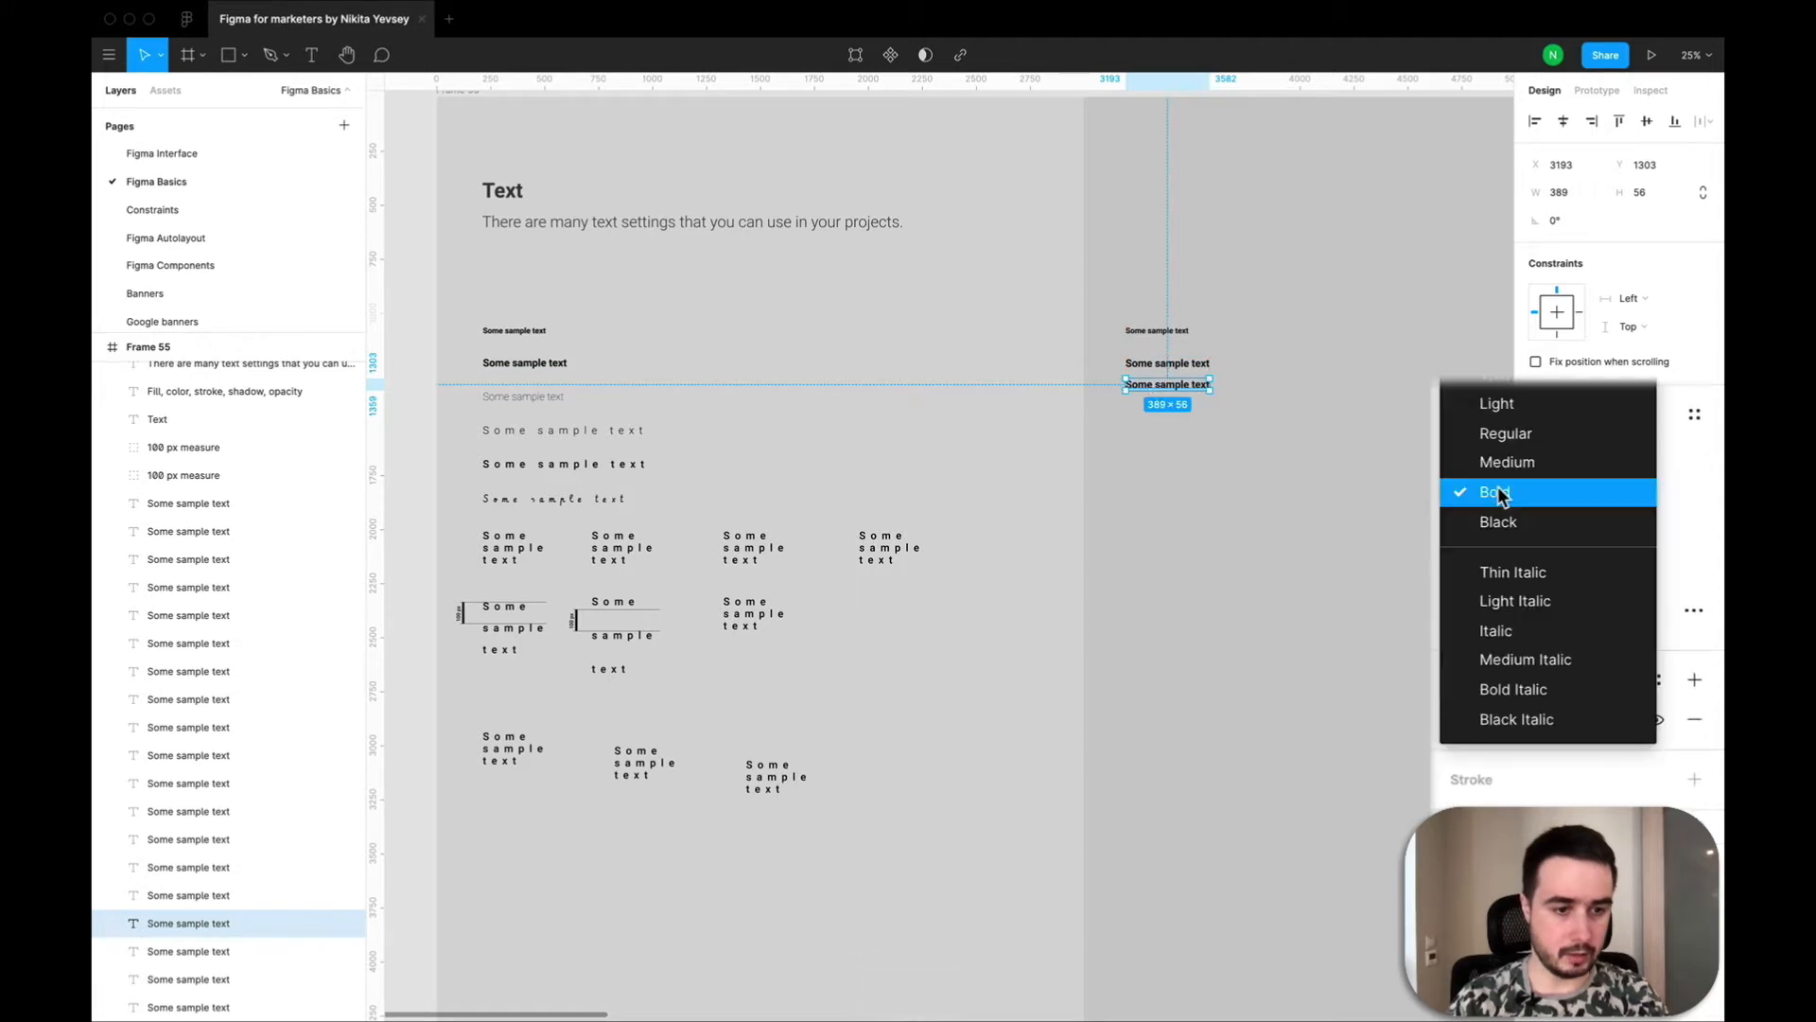
pyautogui.click(1473, 405)
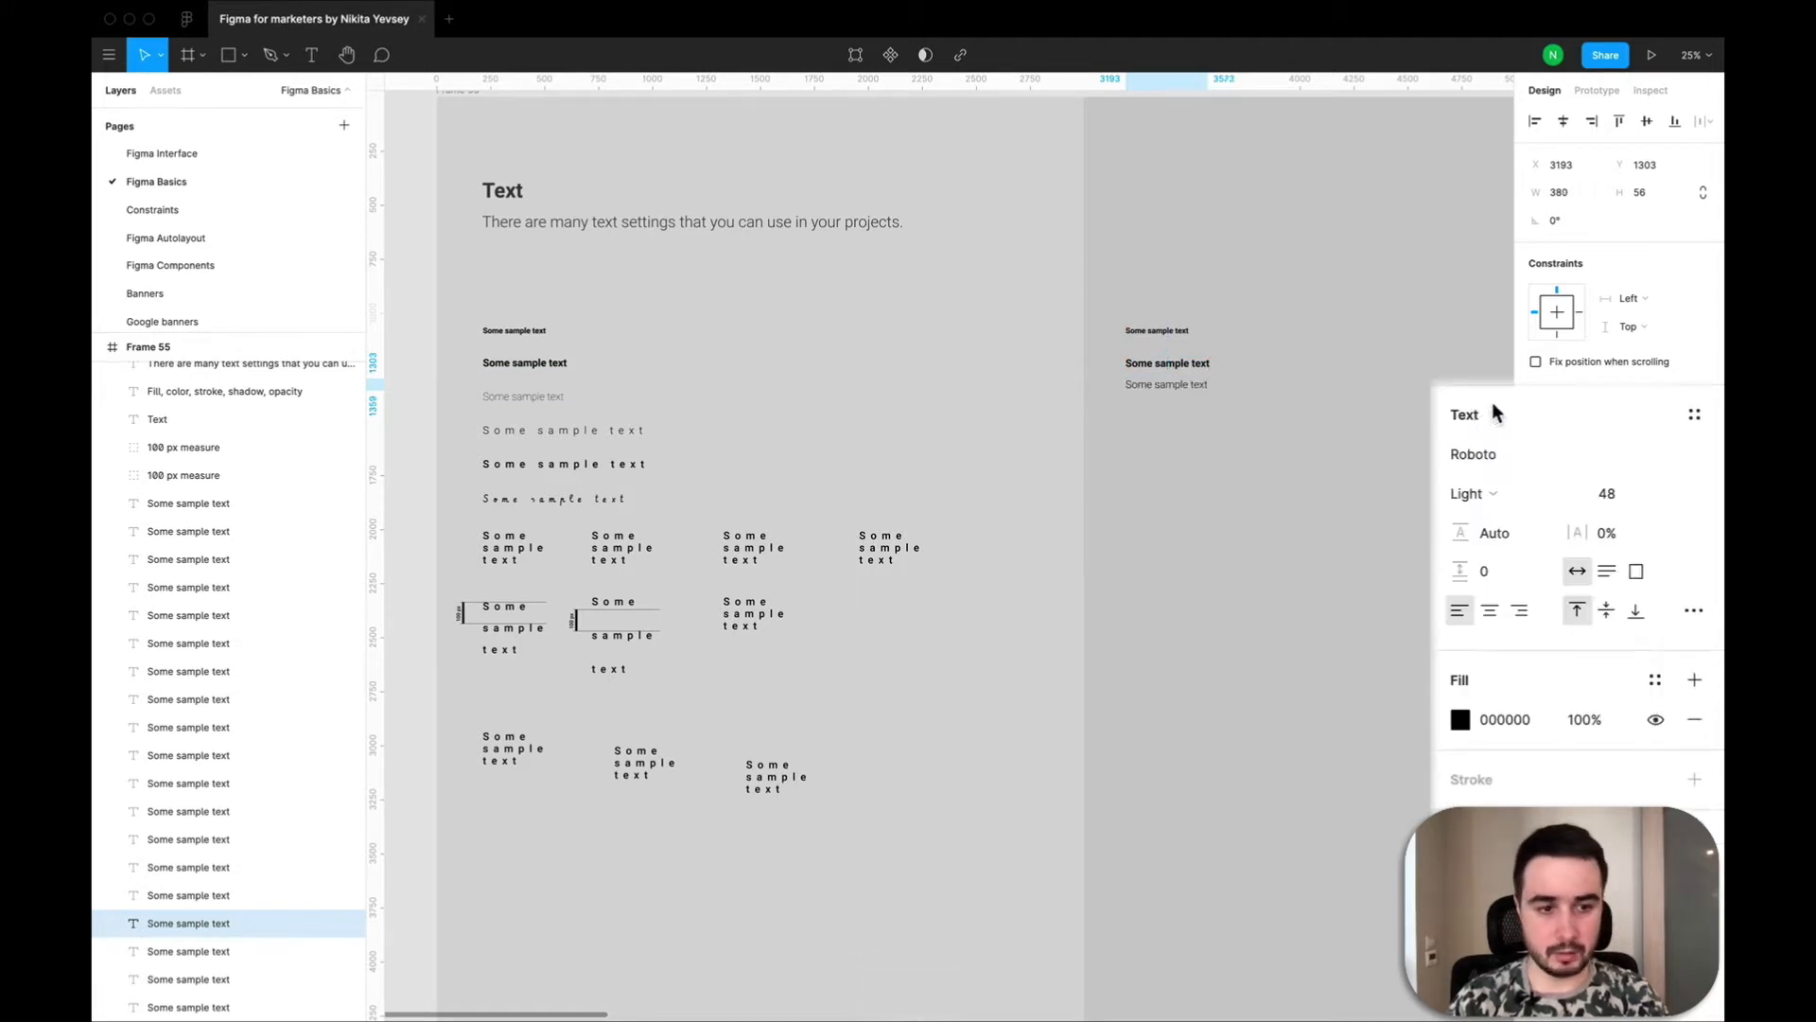
pyautogui.click(1491, 501)
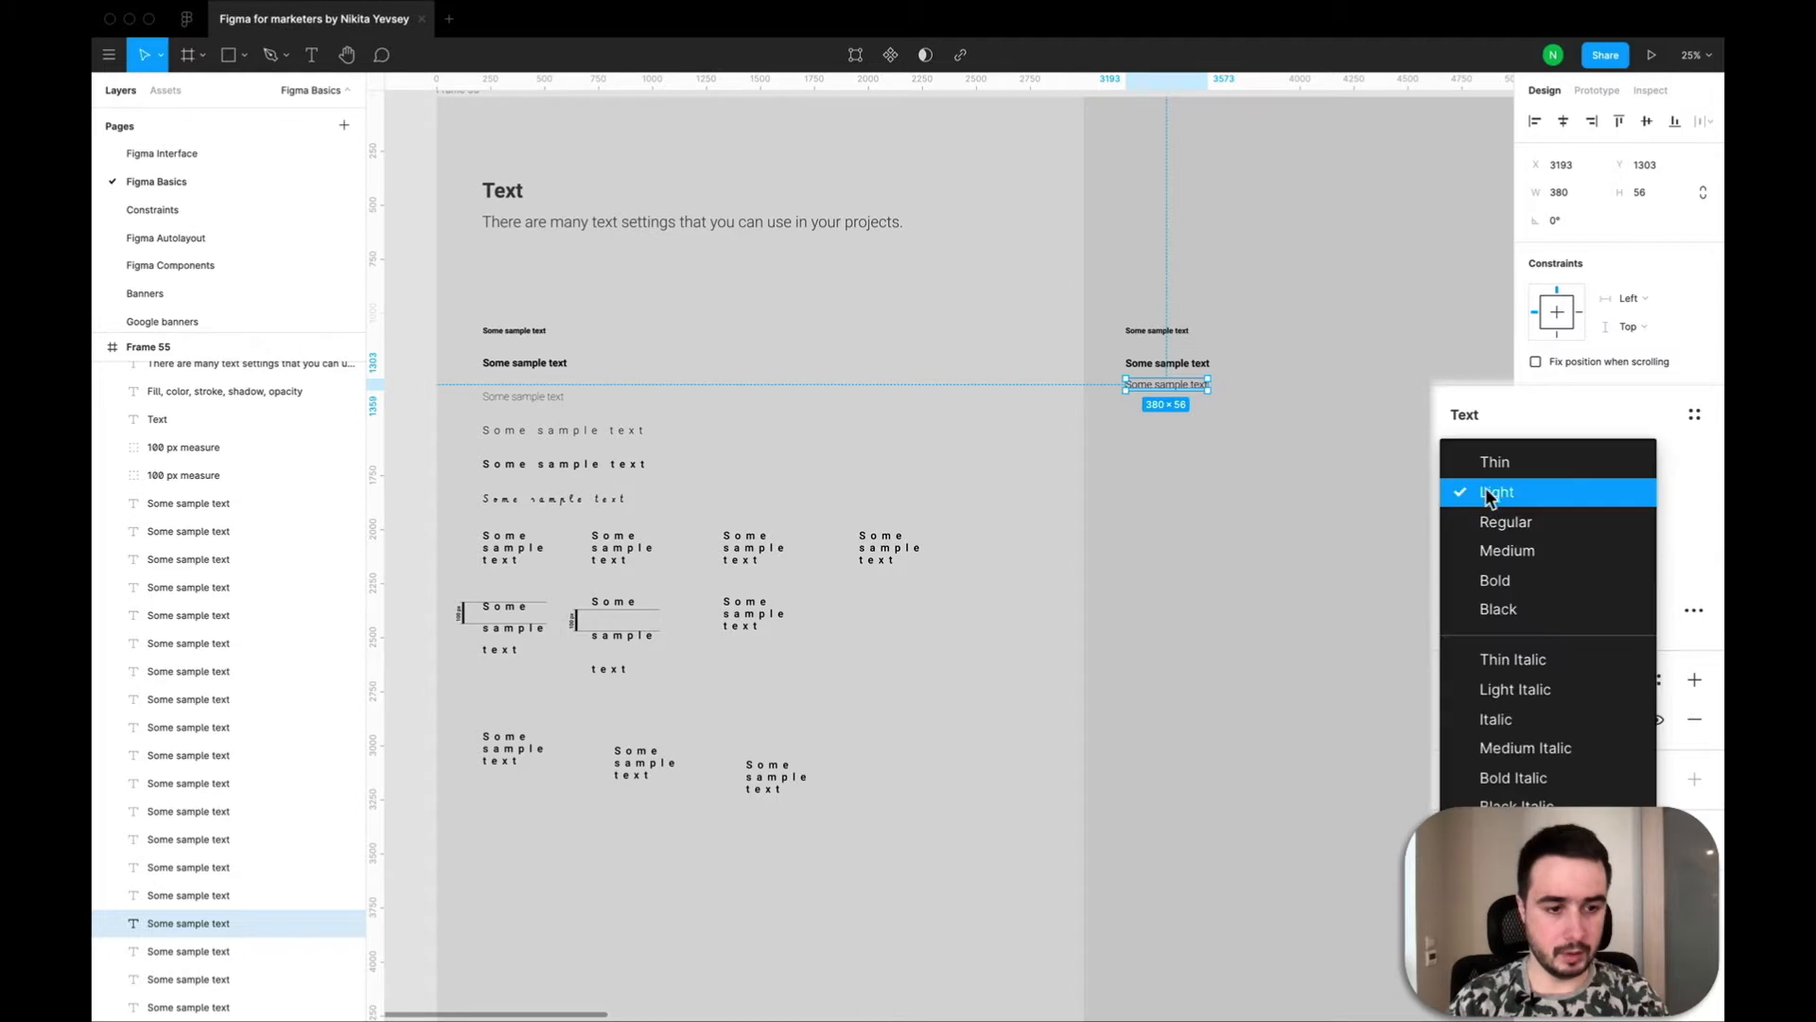
pyautogui.click(1482, 469)
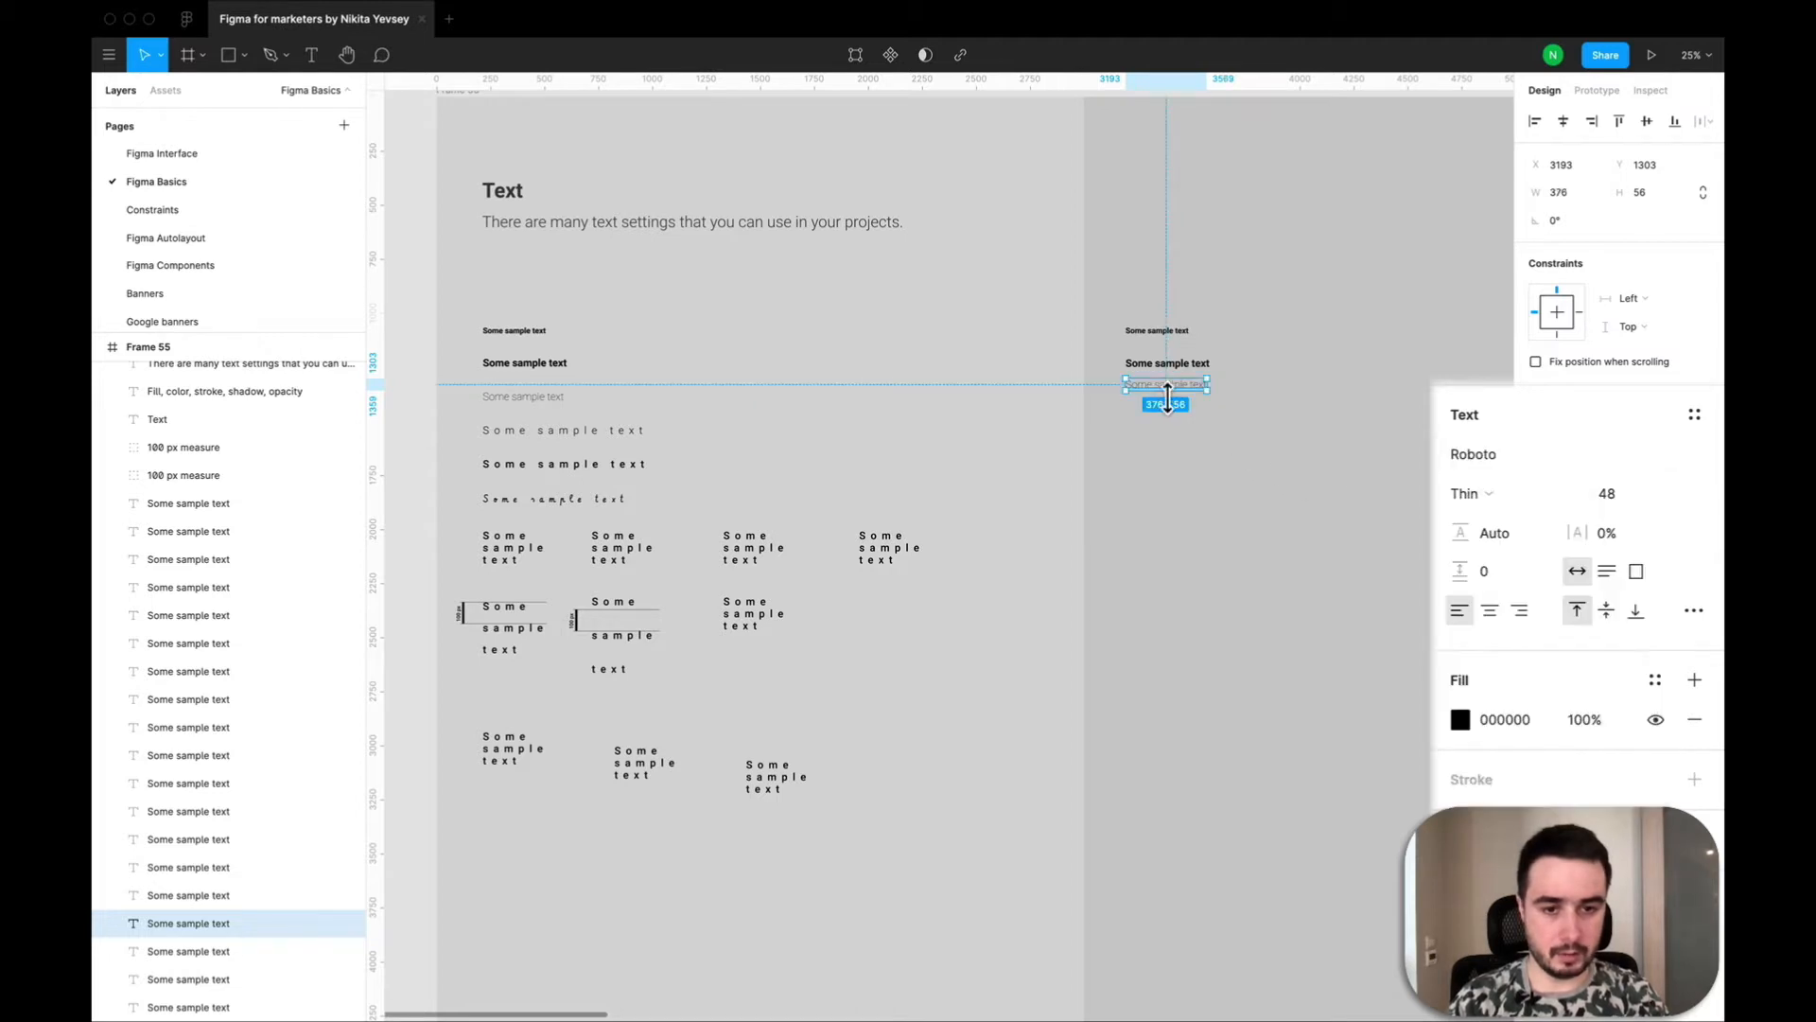
pyautogui.scroll(3, 1173, 405)
pyautogui.moveTo(1174, 405); pyautogui.dragTo(1173, 421)
pyautogui.scroll(-3, 1171, 422)
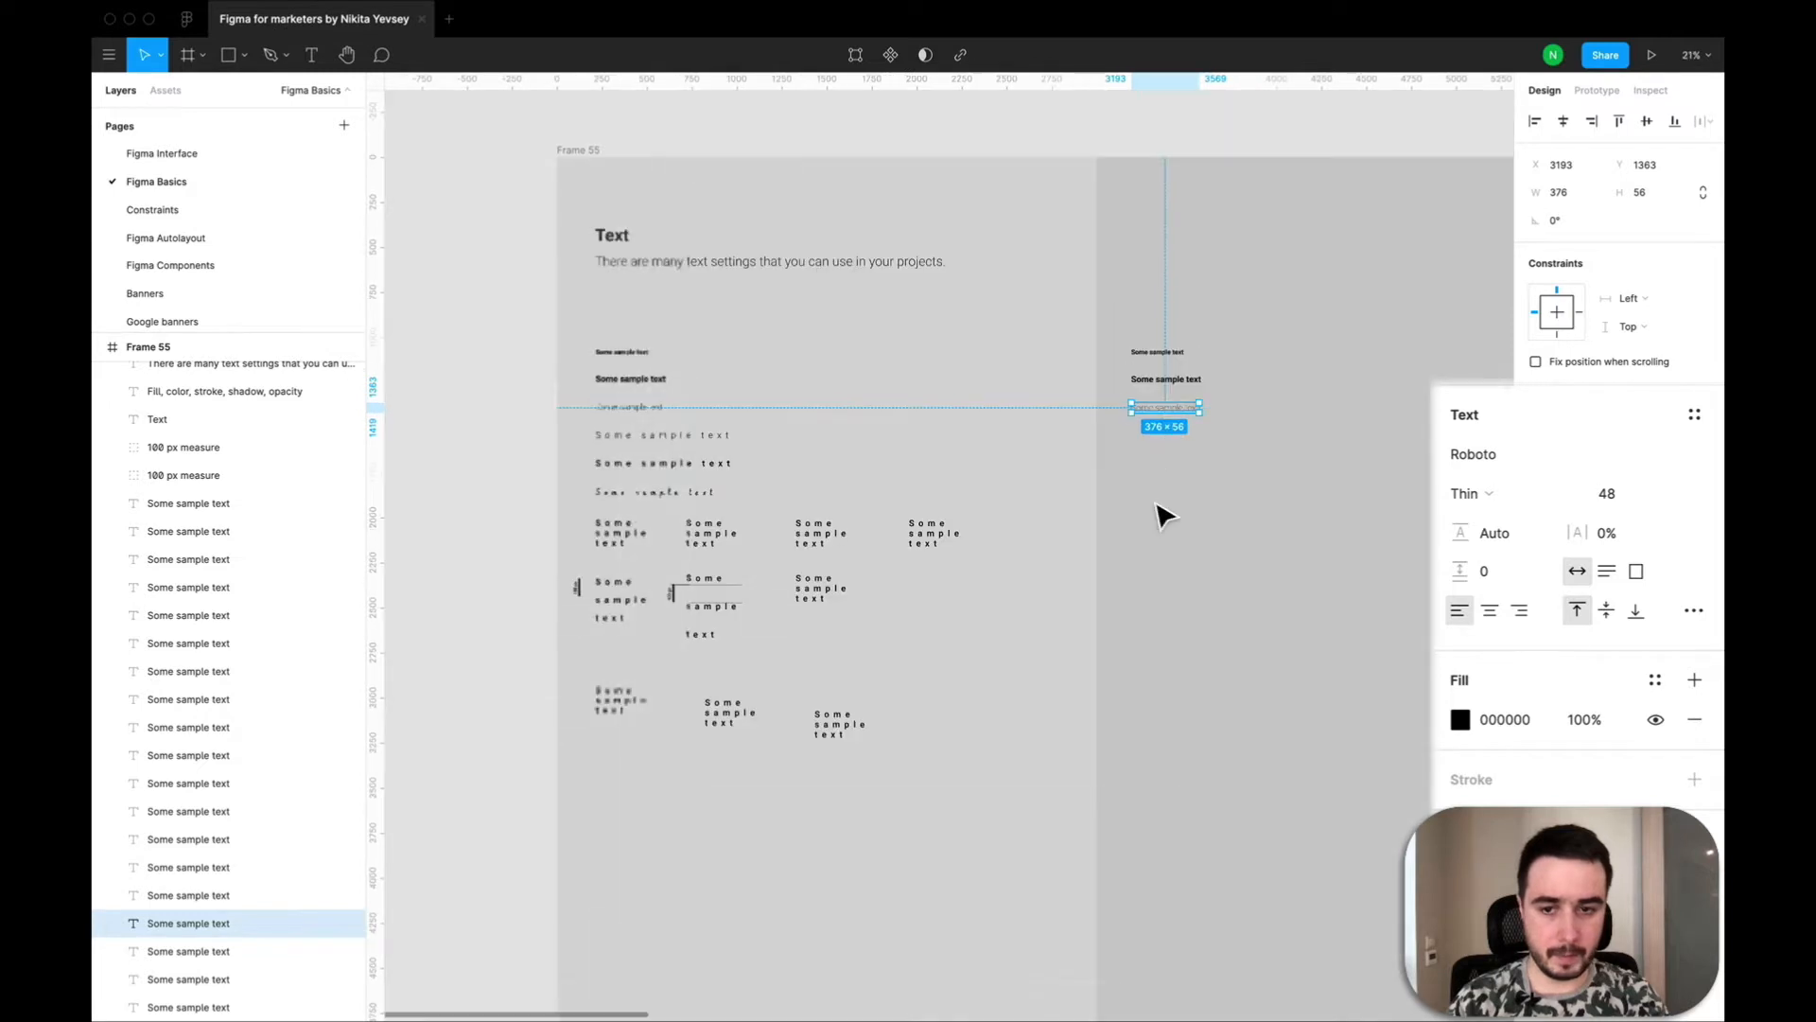
pyautogui.click(1249, 418)
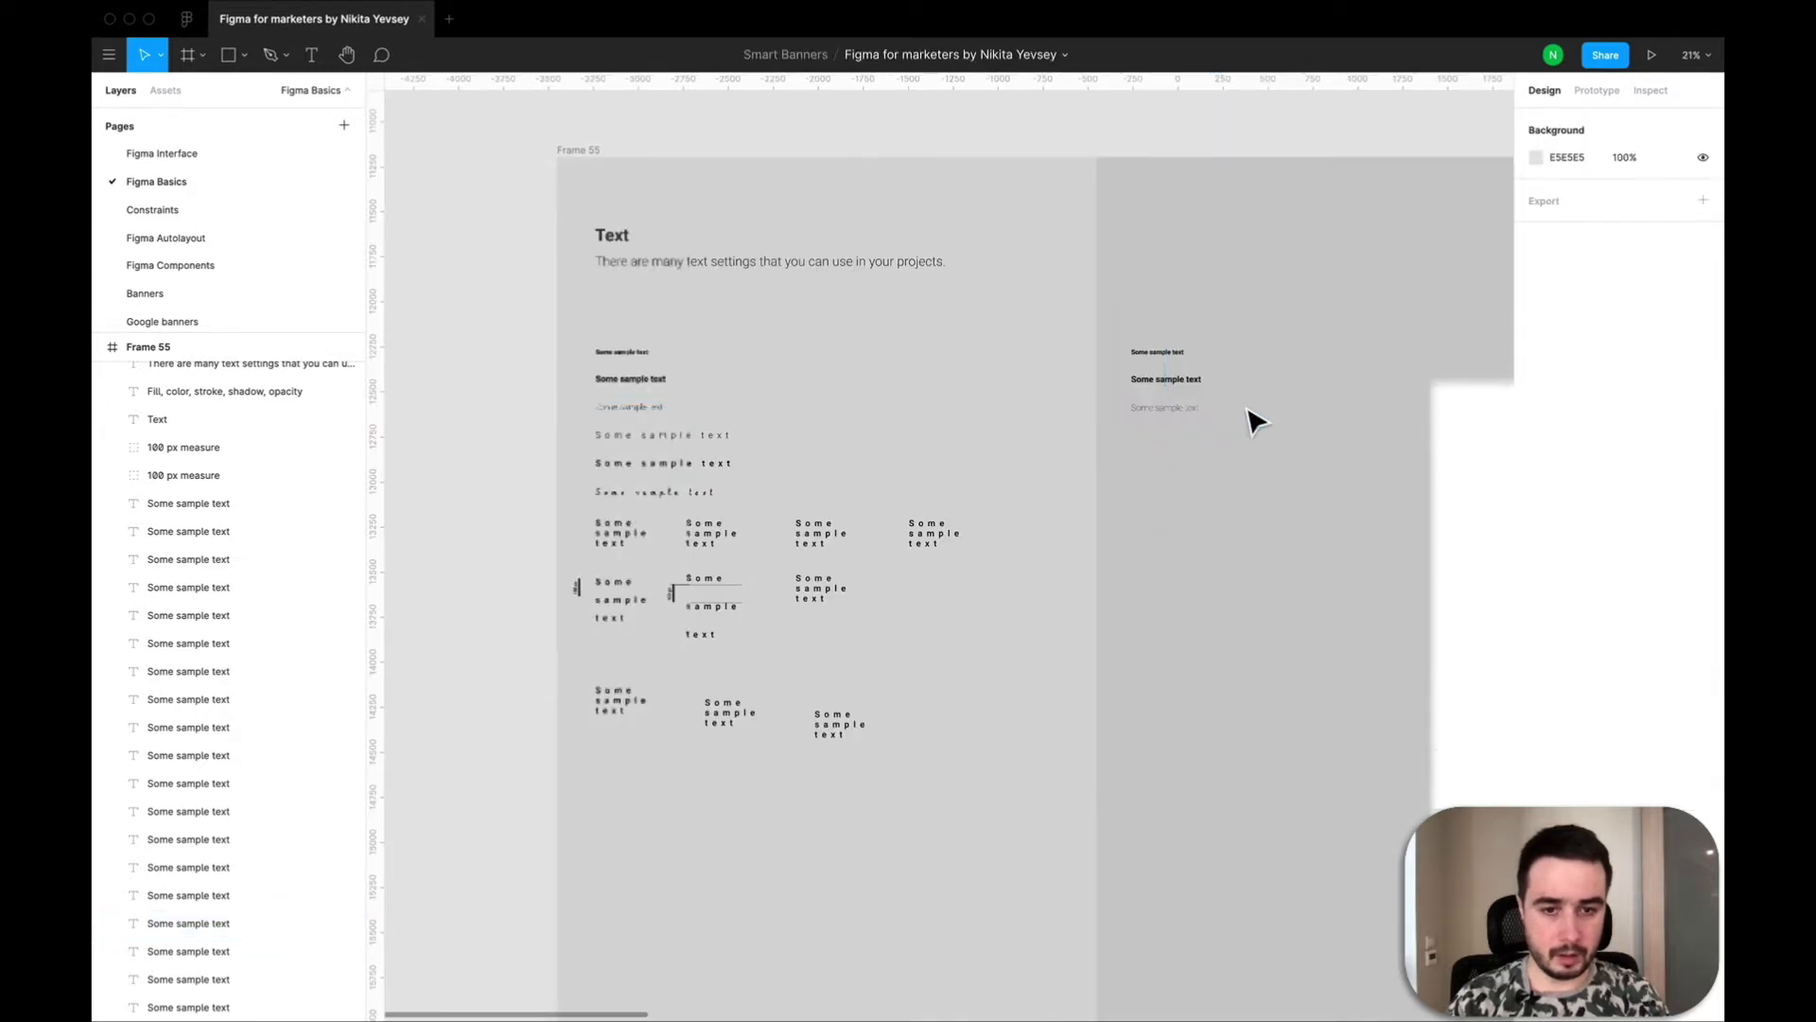
# Duplicate the Thin text in the new column and move the copy straight down to Y 1499.
pyautogui.click(1176, 415)
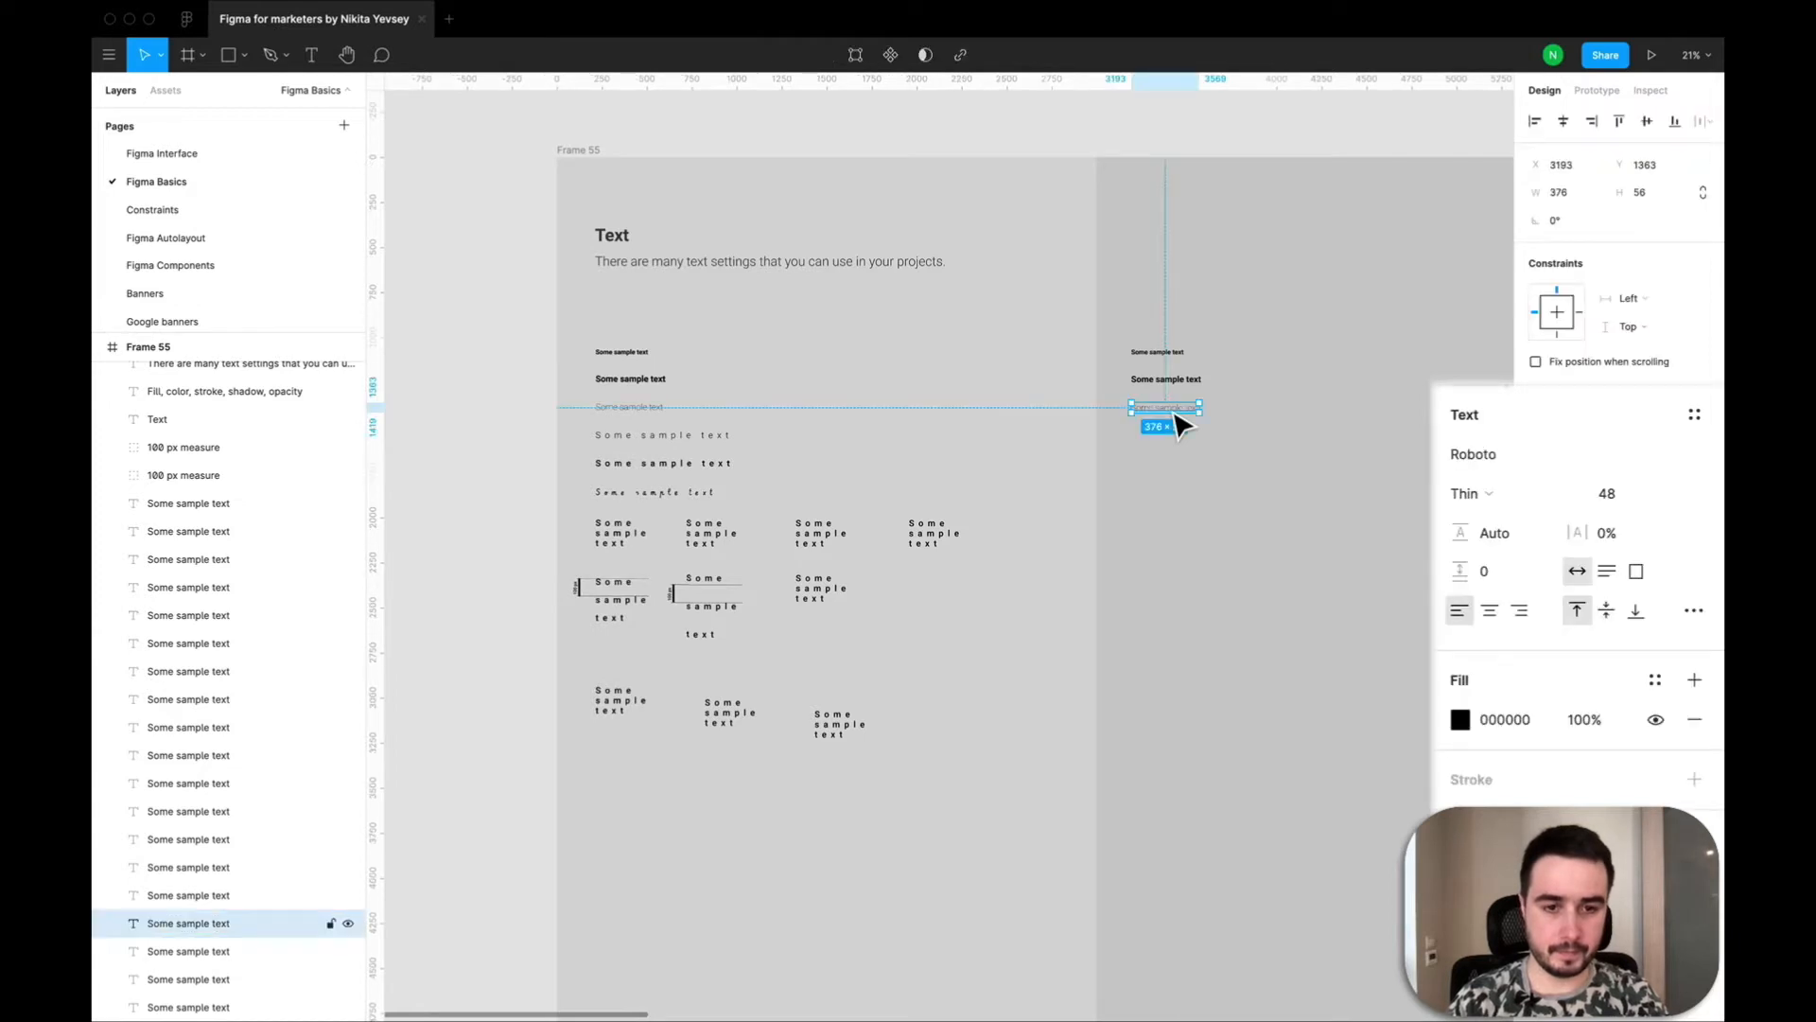
pyautogui.hotkey('ctrl', 'c')
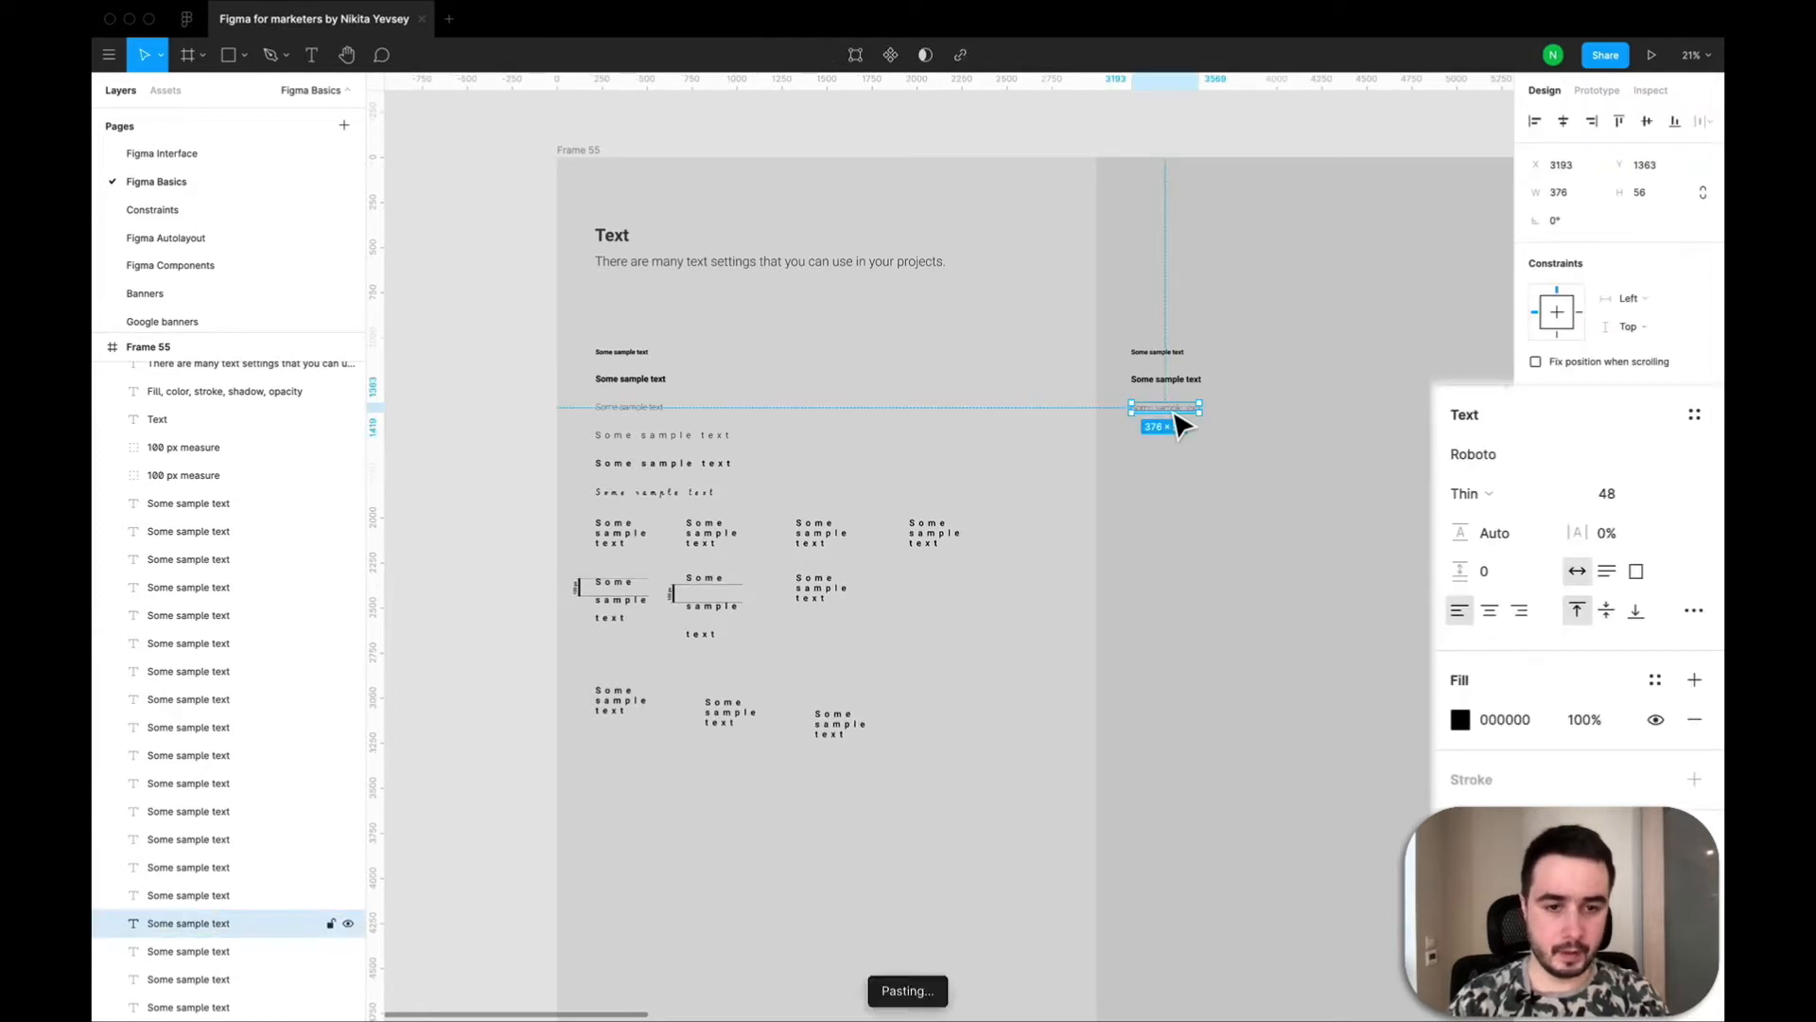
pyautogui.hotkey('ctrl', 'v')
pyautogui.hotkey('shift', 'Down')
pyautogui.hotkey('shift', 'Down')
pyautogui.hotkey('shift', 'Down')
pyautogui.hotkey('shift', 'Down')
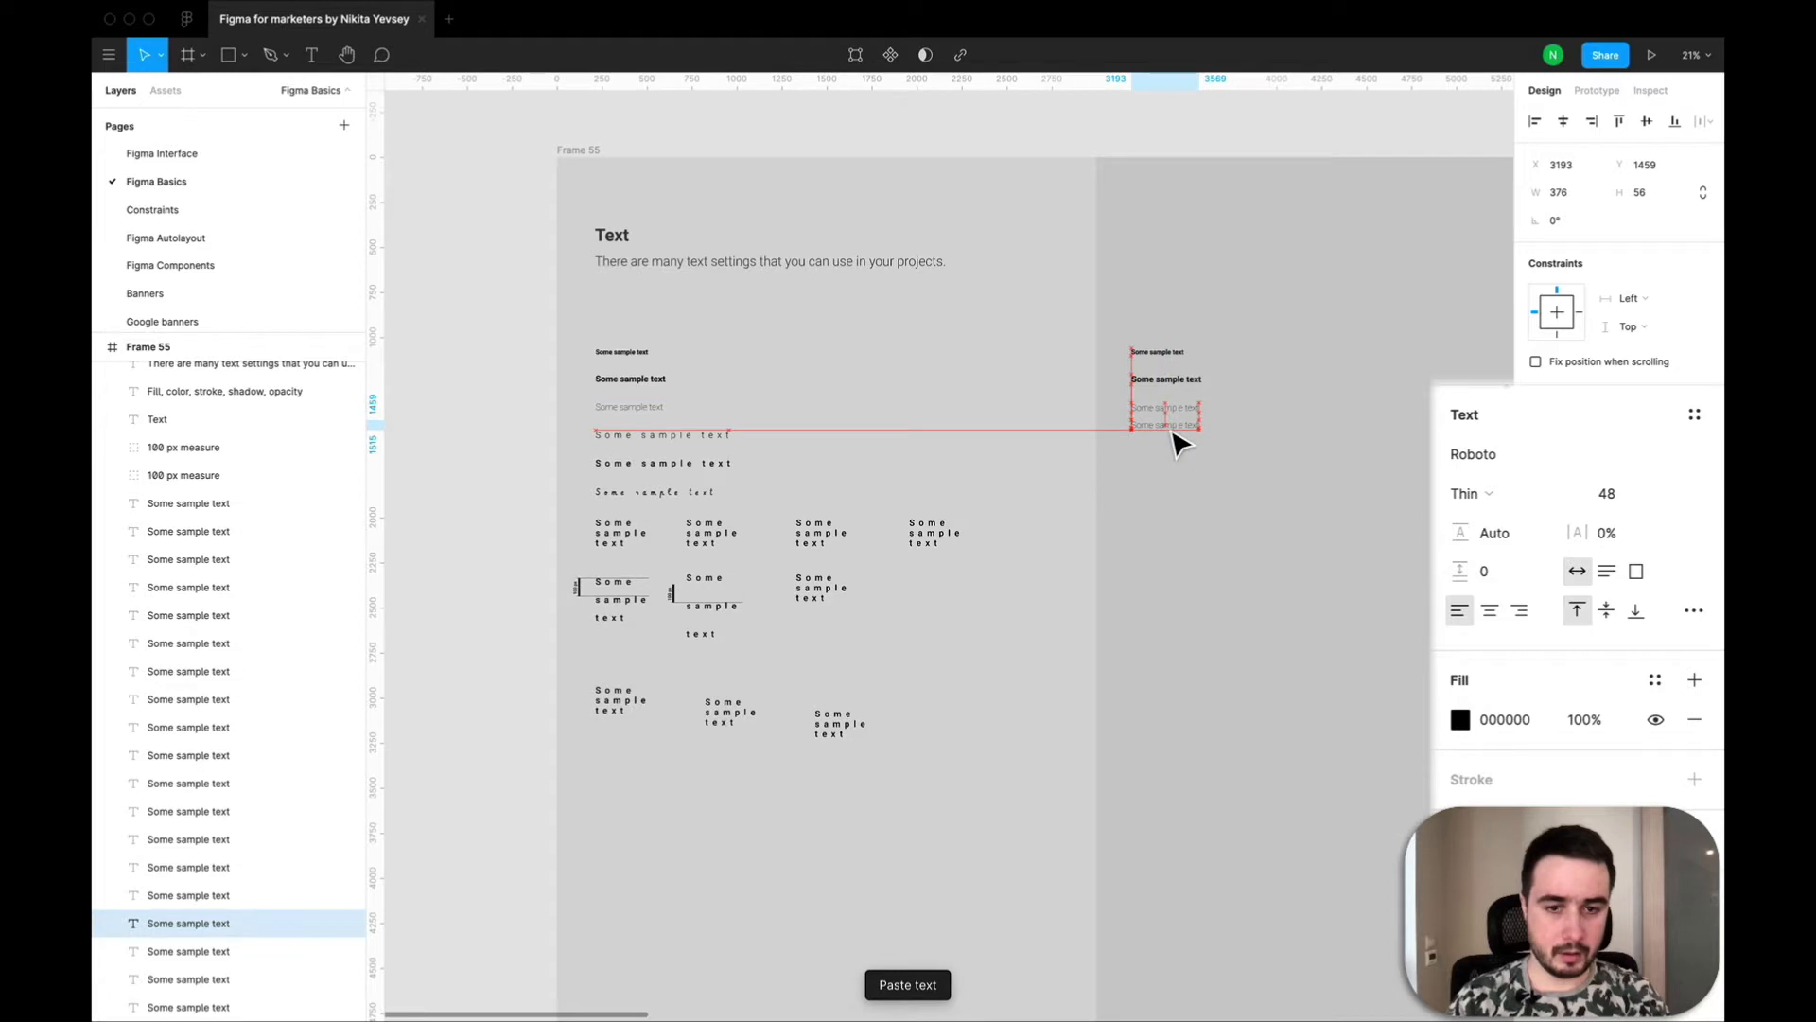
pyautogui.scroll(3, 1180, 442)
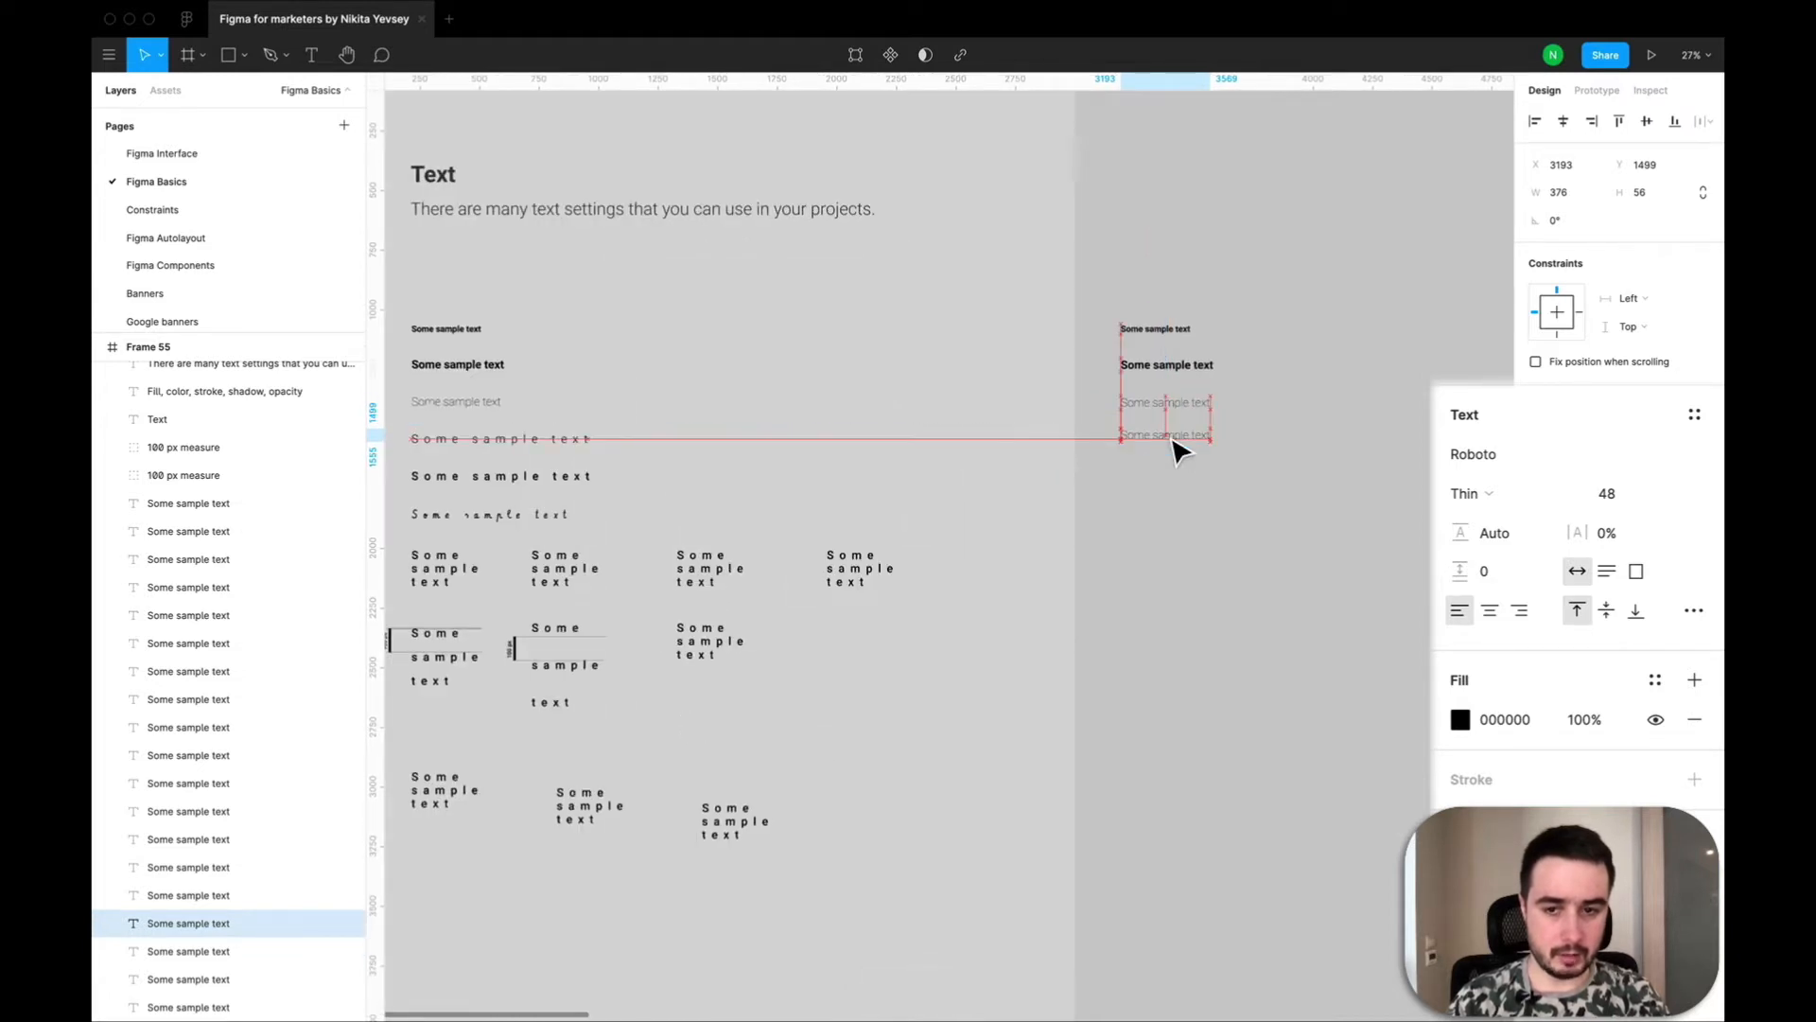
pyautogui.hotkey('shift', 'Down')
pyautogui.hotkey('shift', 'Down')
pyautogui.hotkey('shift', 'Down')
pyautogui.hotkey('shift', 'Down')
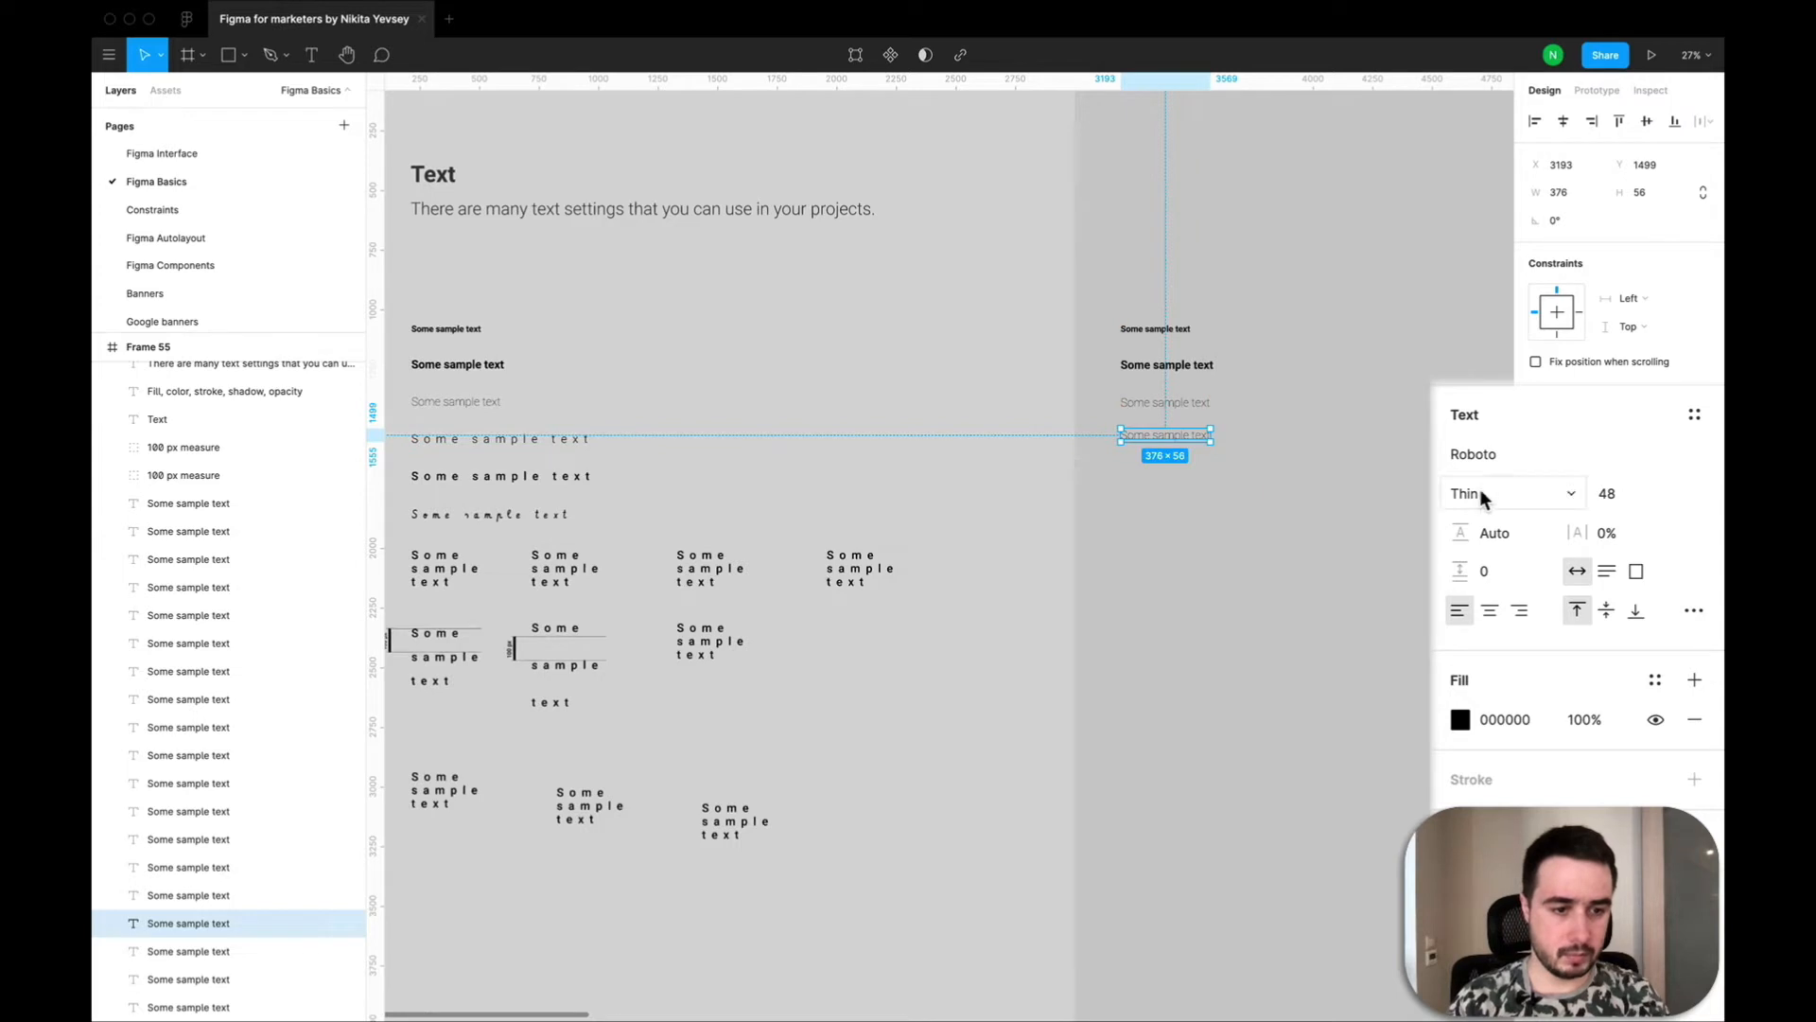
# Set the fourth text's font weight to Light and its letter spacing to 50%.
pyautogui.click(1482, 496)
pyautogui.click(1494, 522)
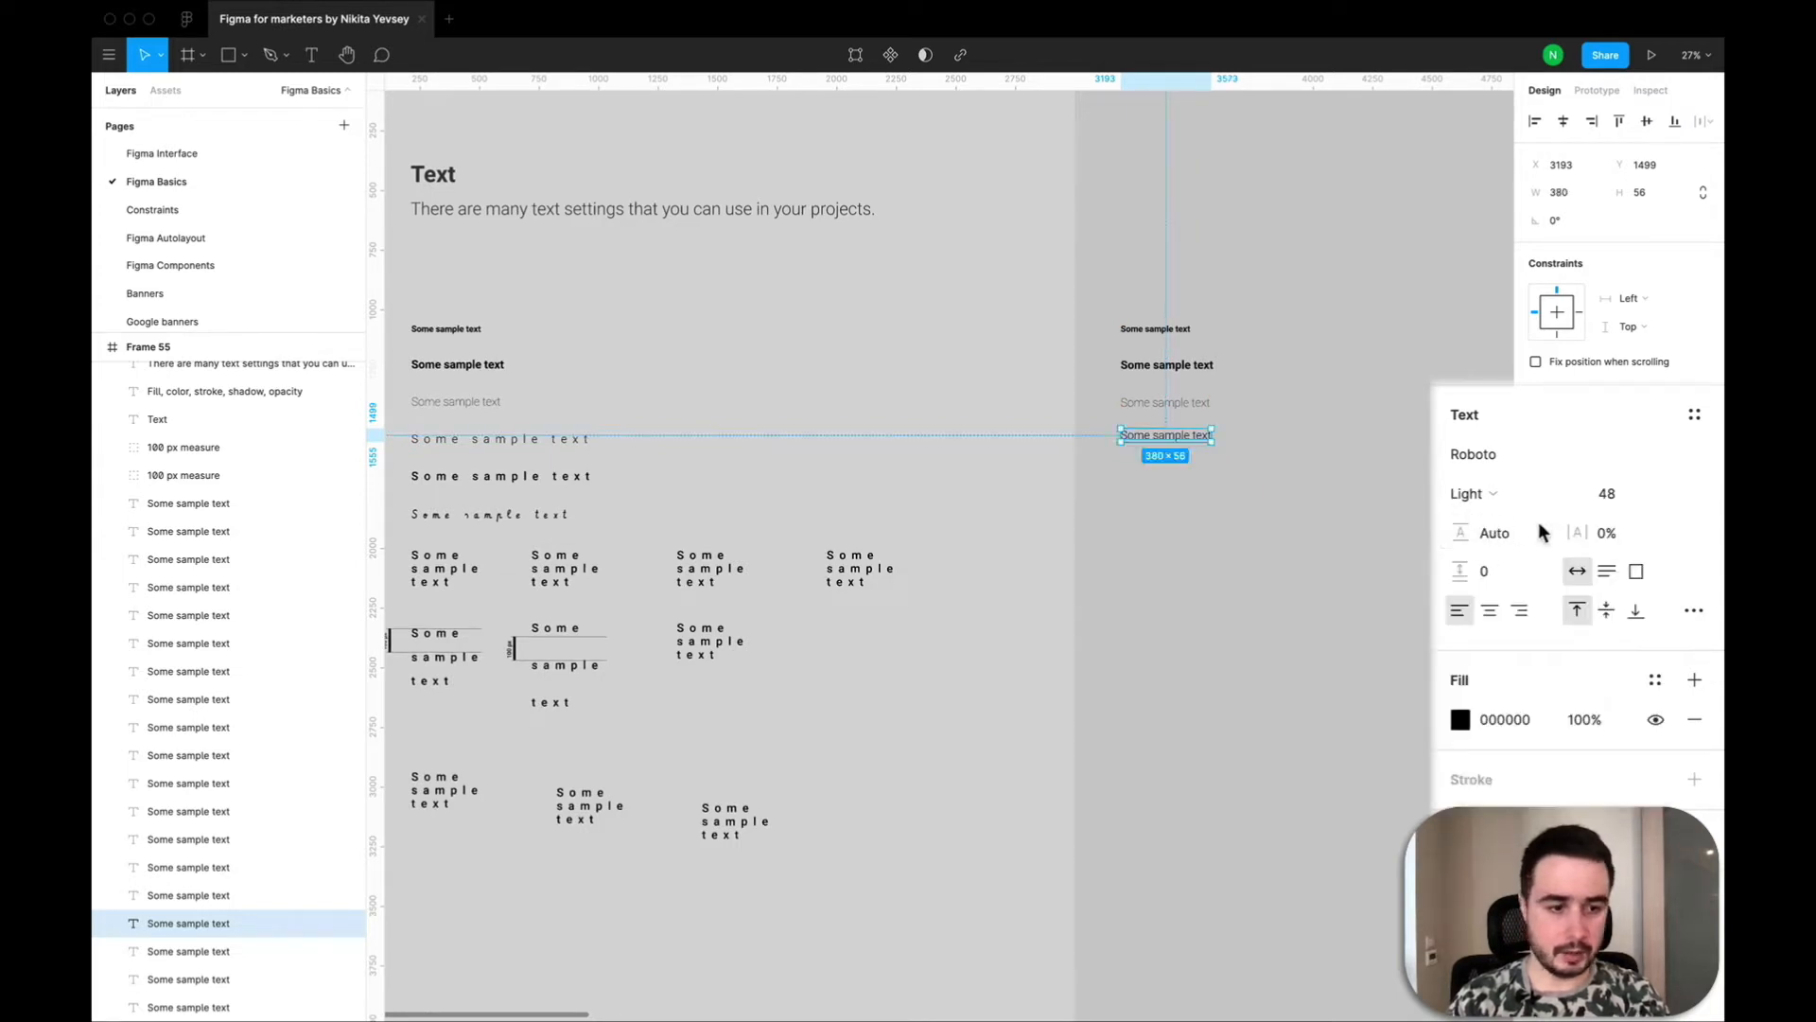
pyautogui.click(1593, 532)
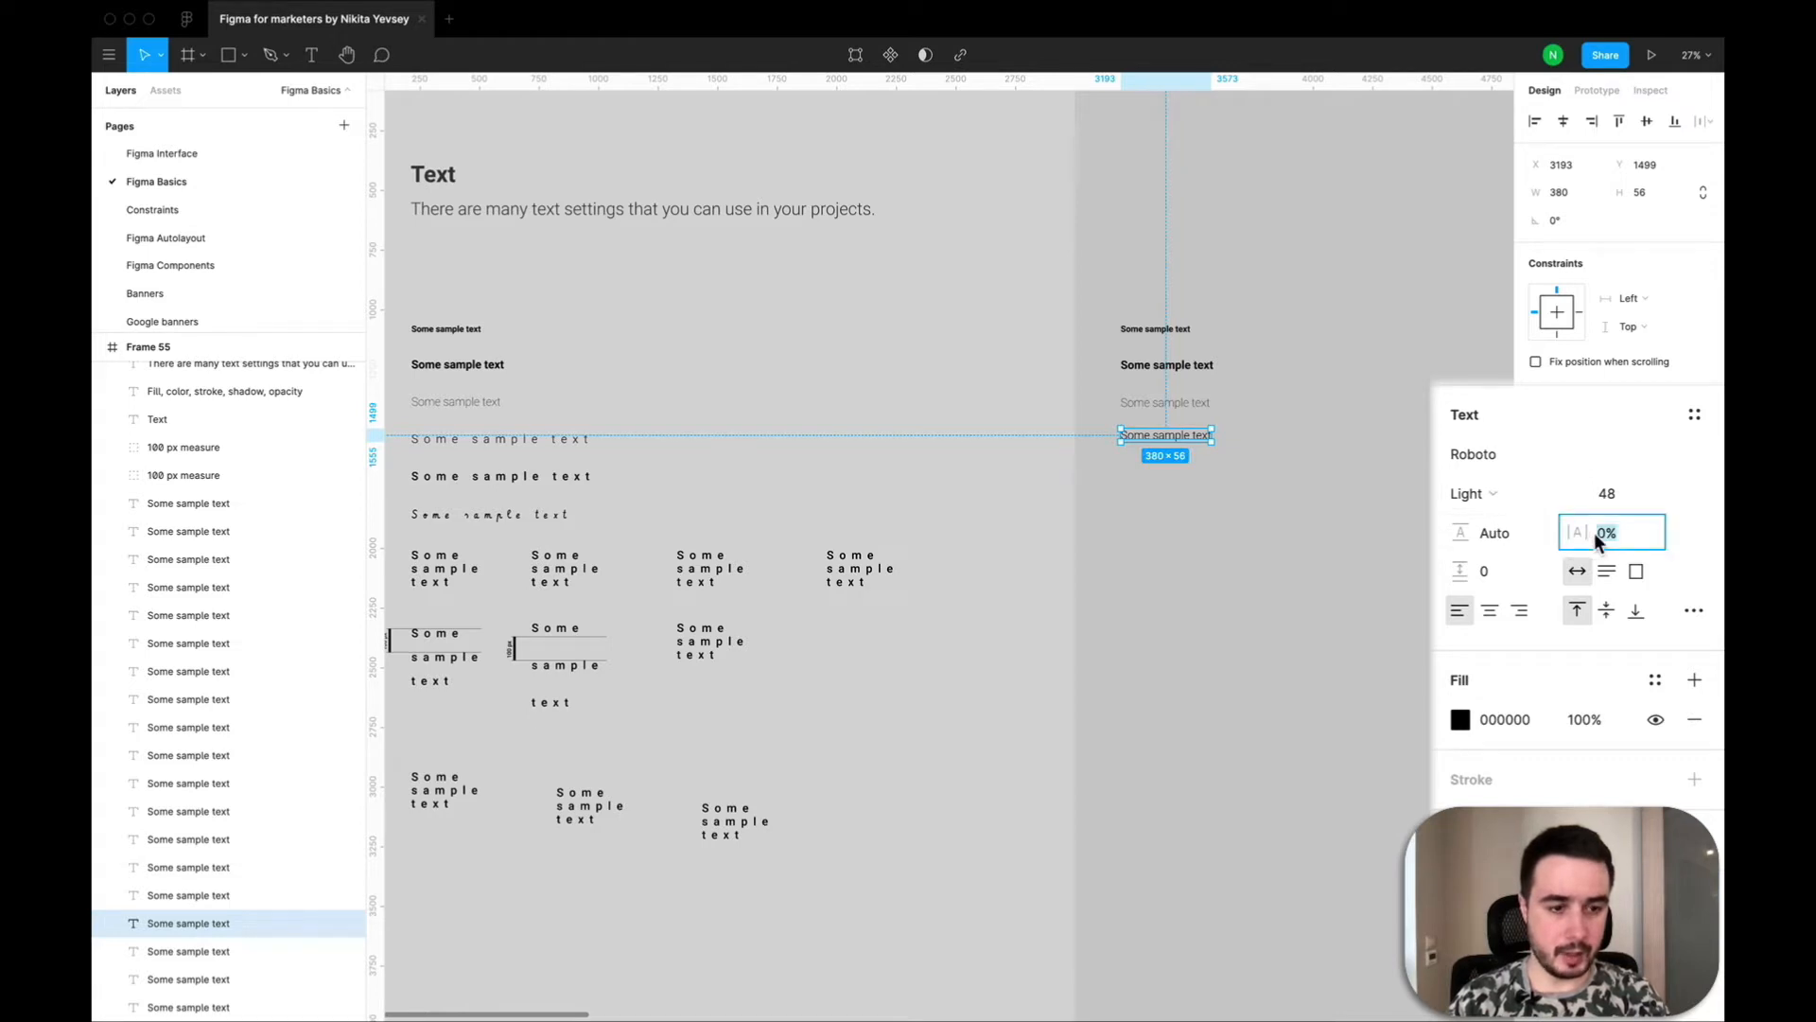
pyautogui.write('50')
pyautogui.press('Return')
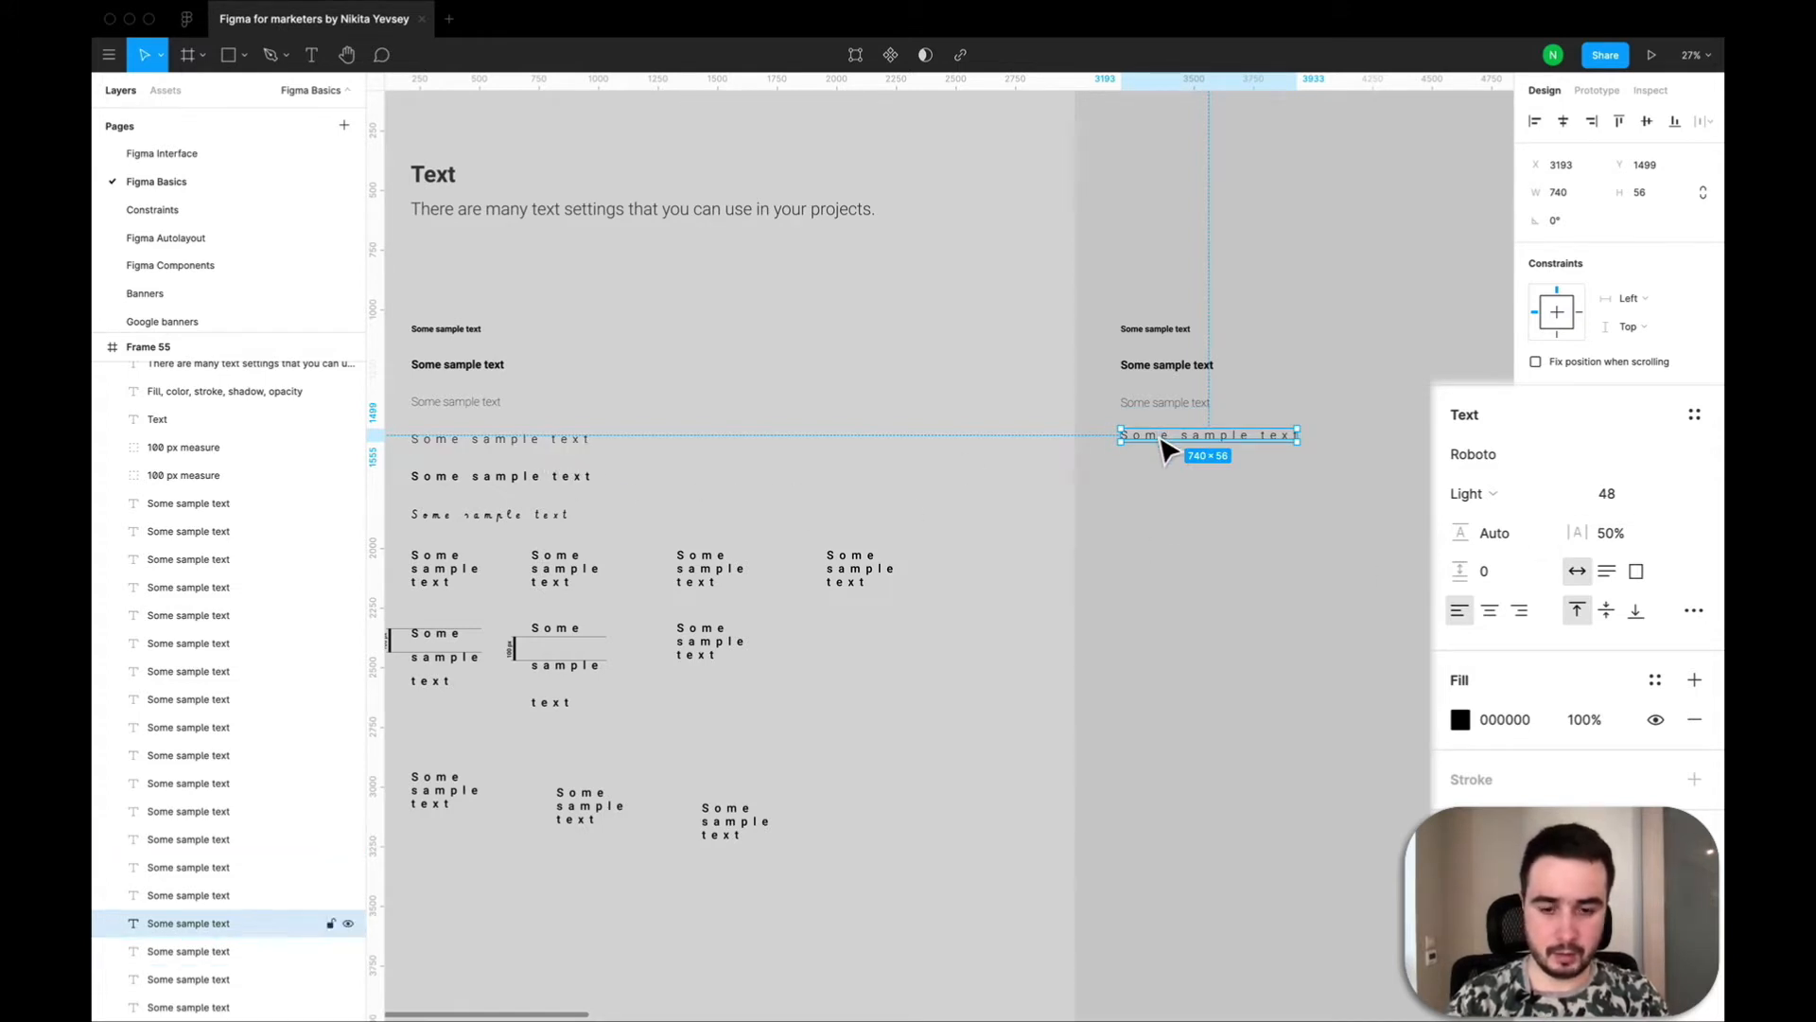
# Duplicate the widely spaced Light text to Y 1635 below it and set the copy's font weight to Medium.
pyautogui.press('super+v')
pyautogui.moveTo(1161, 440); pyautogui.dragTo(1161, 472)
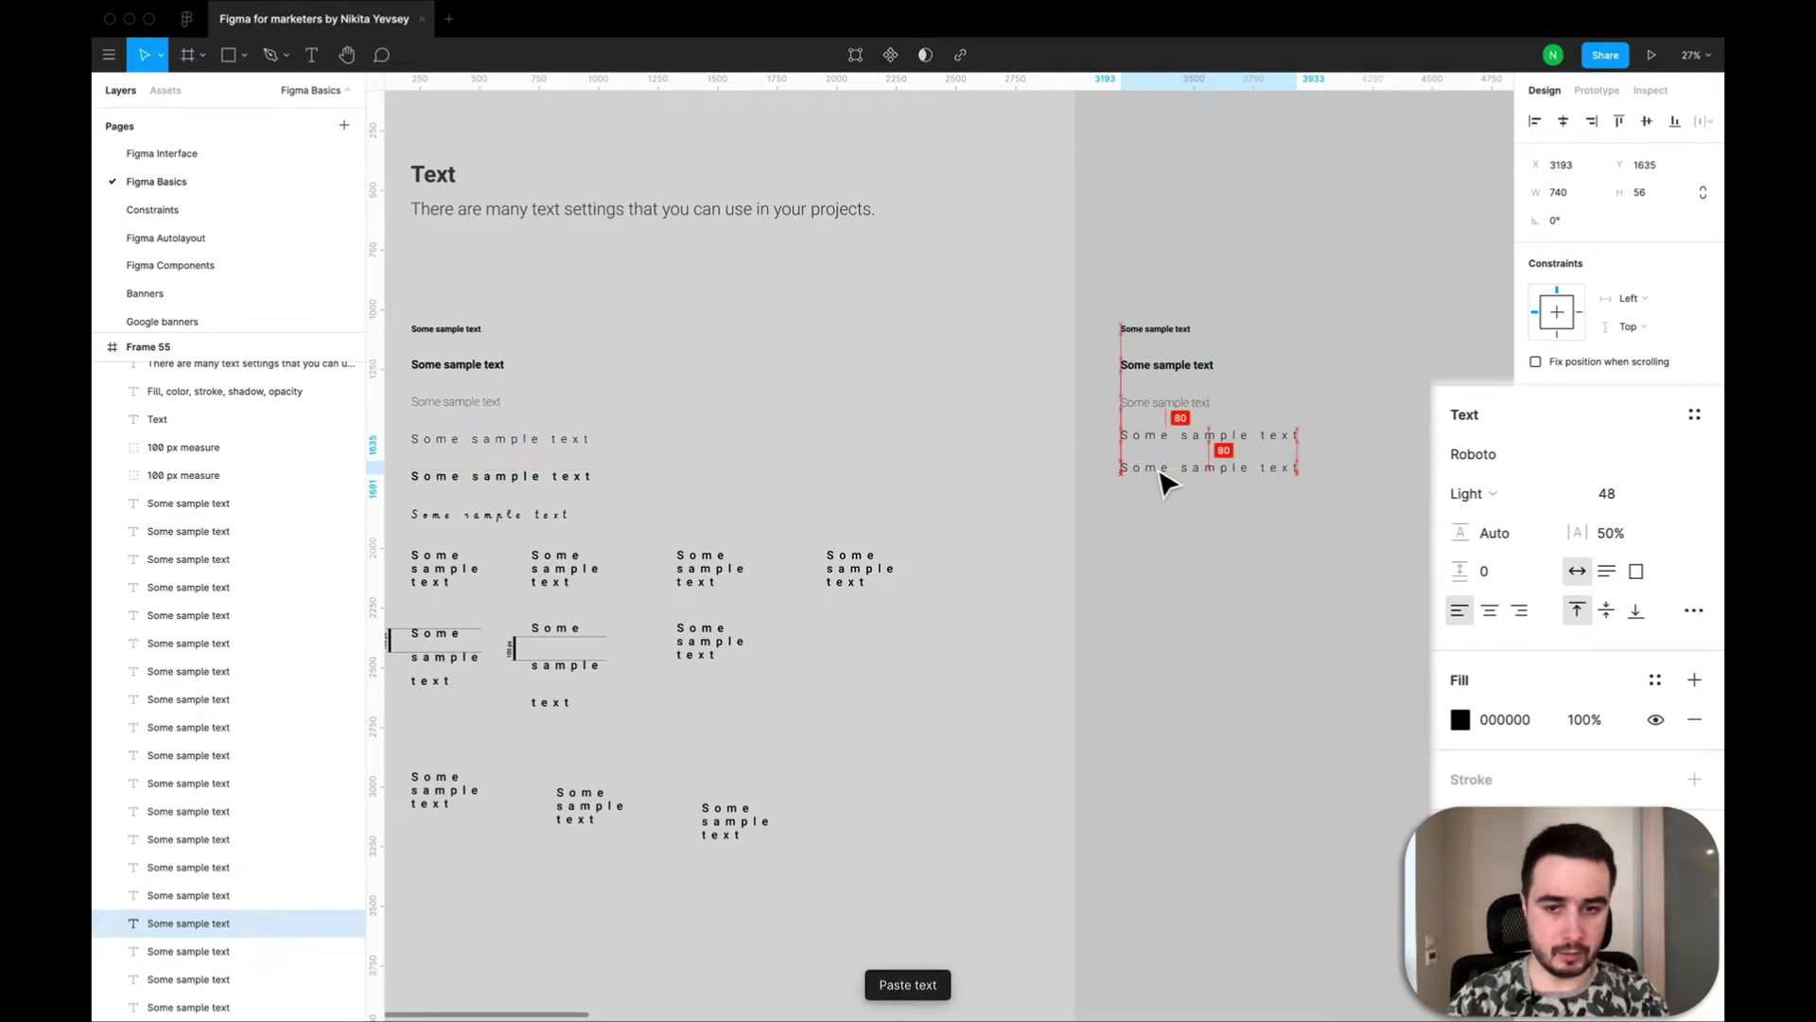
pyautogui.click(1474, 490)
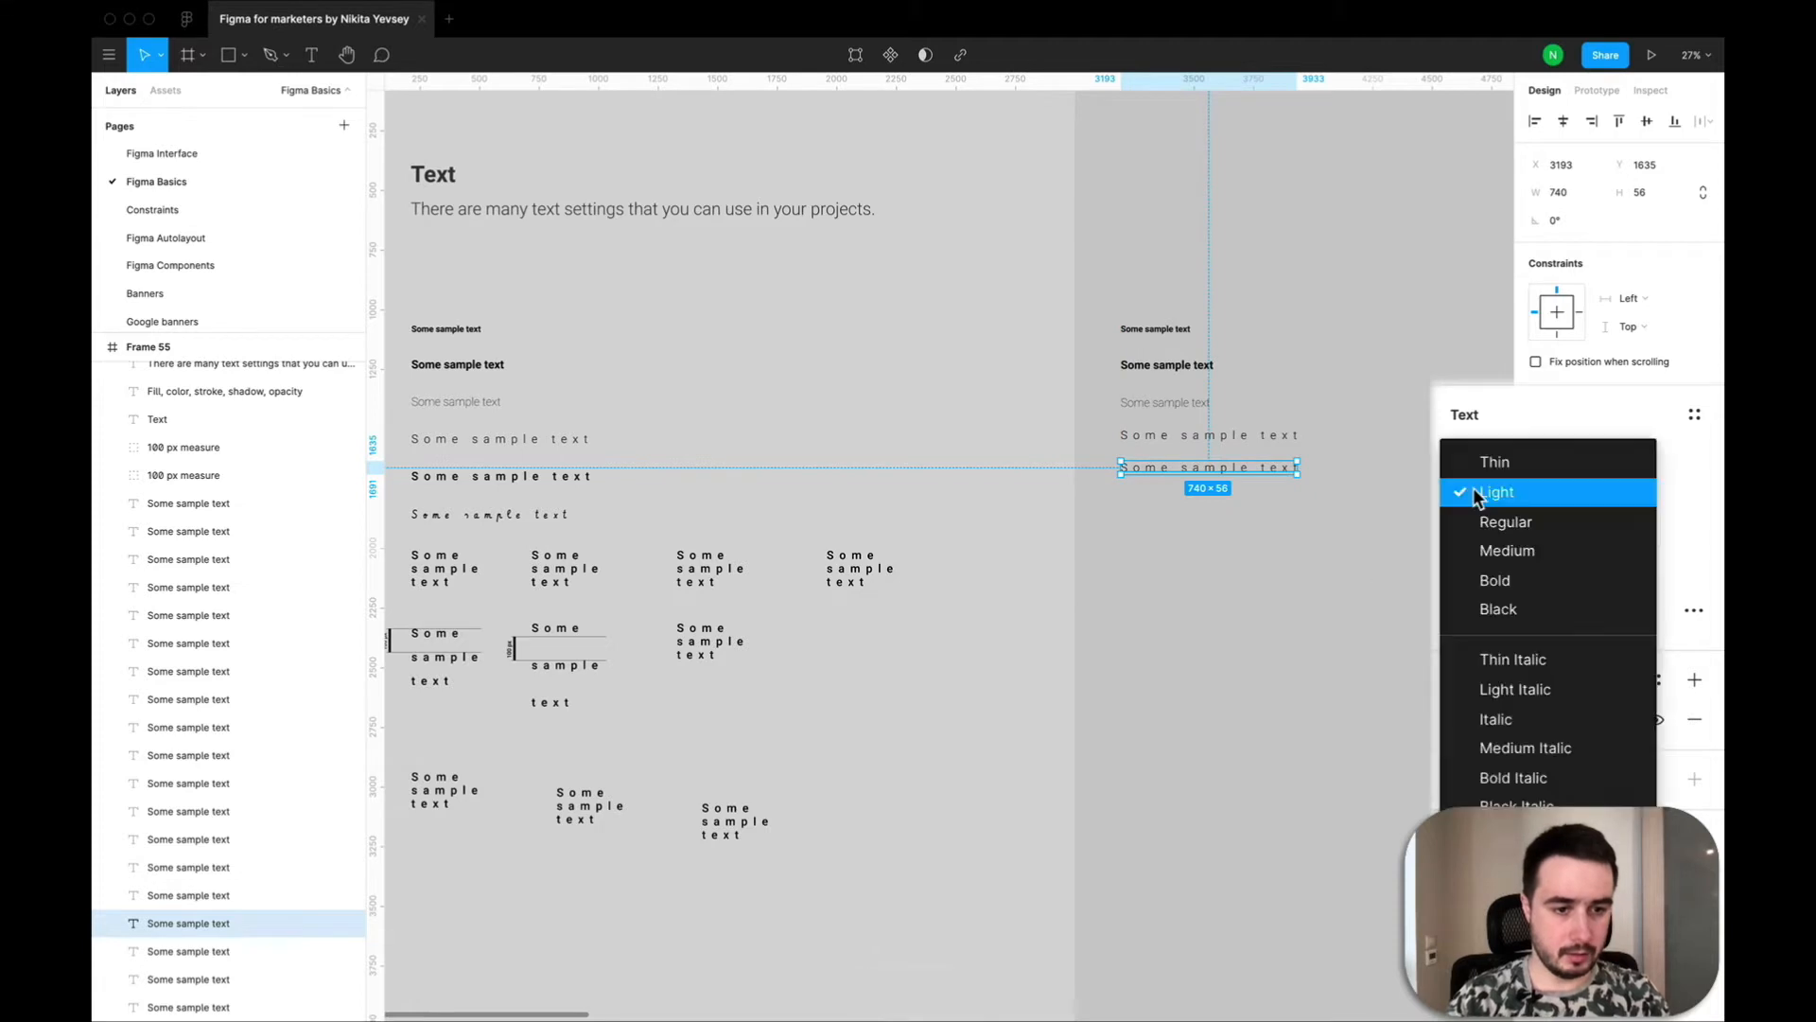
pyautogui.click(1484, 553)
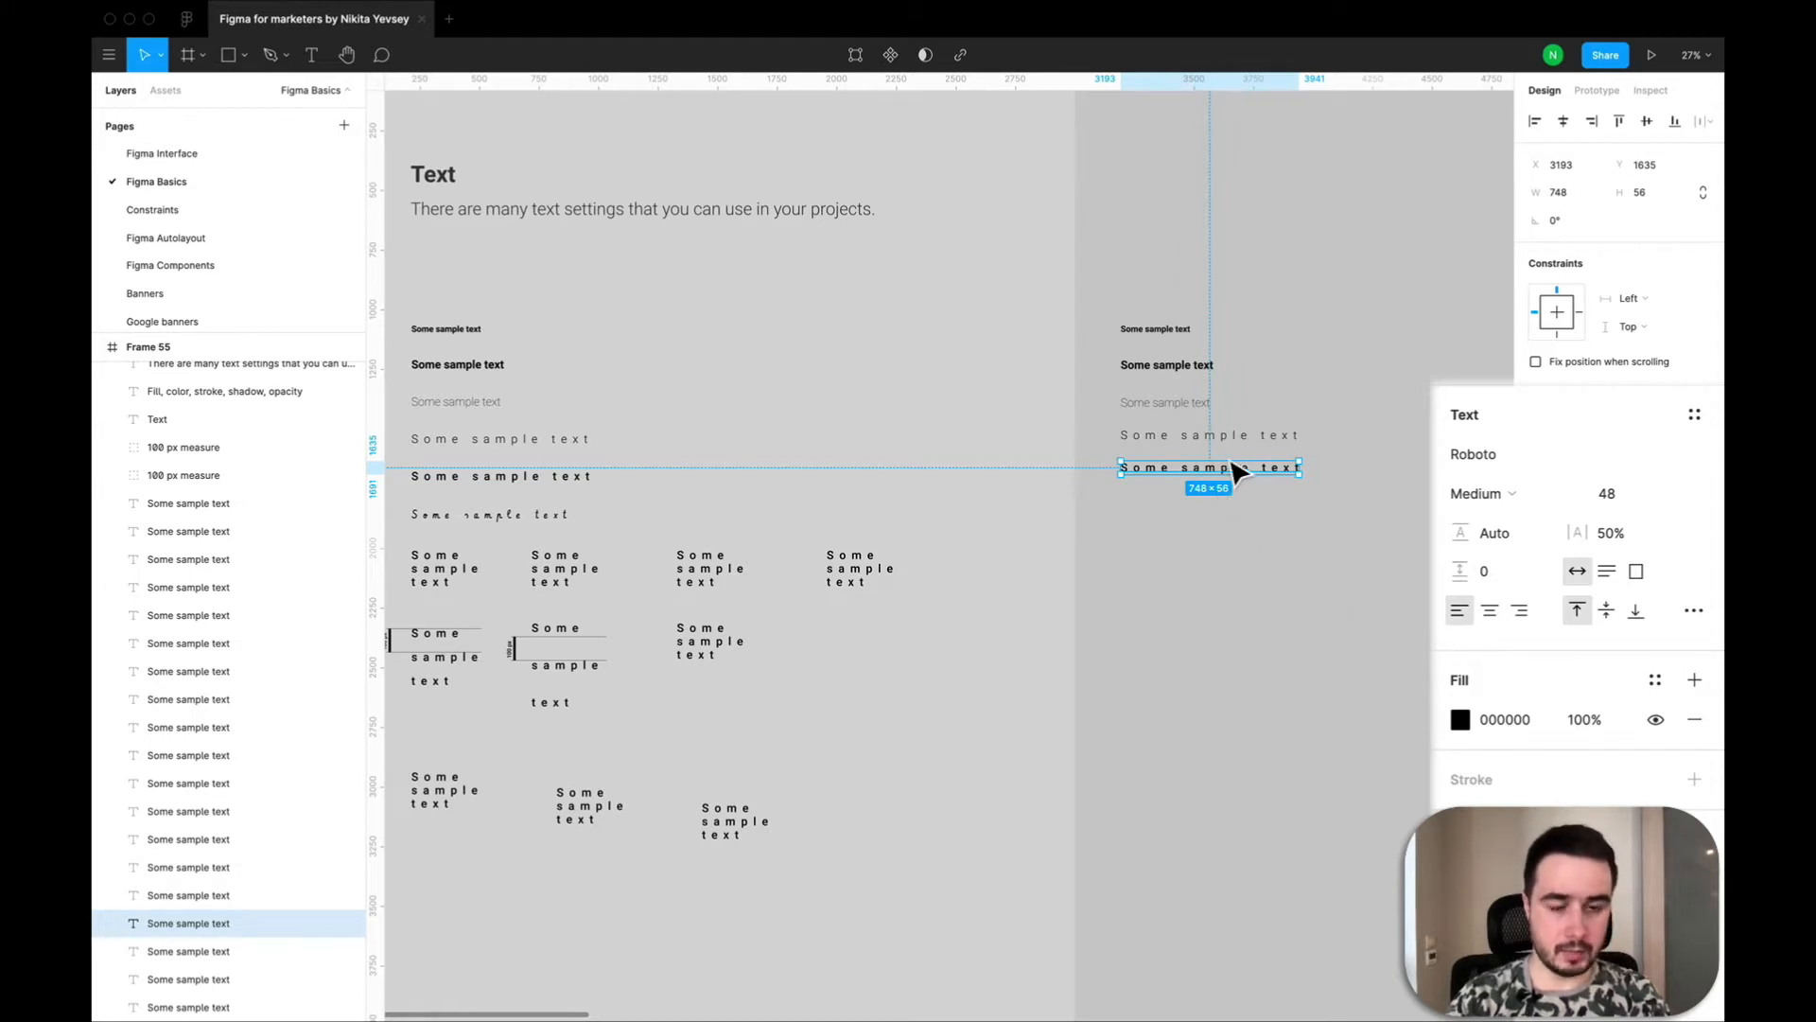
# Duplicate the widely spaced Medium text in the new column and place the copy below it at X 3189, Y 1783.
pyautogui.click(1170, 563)
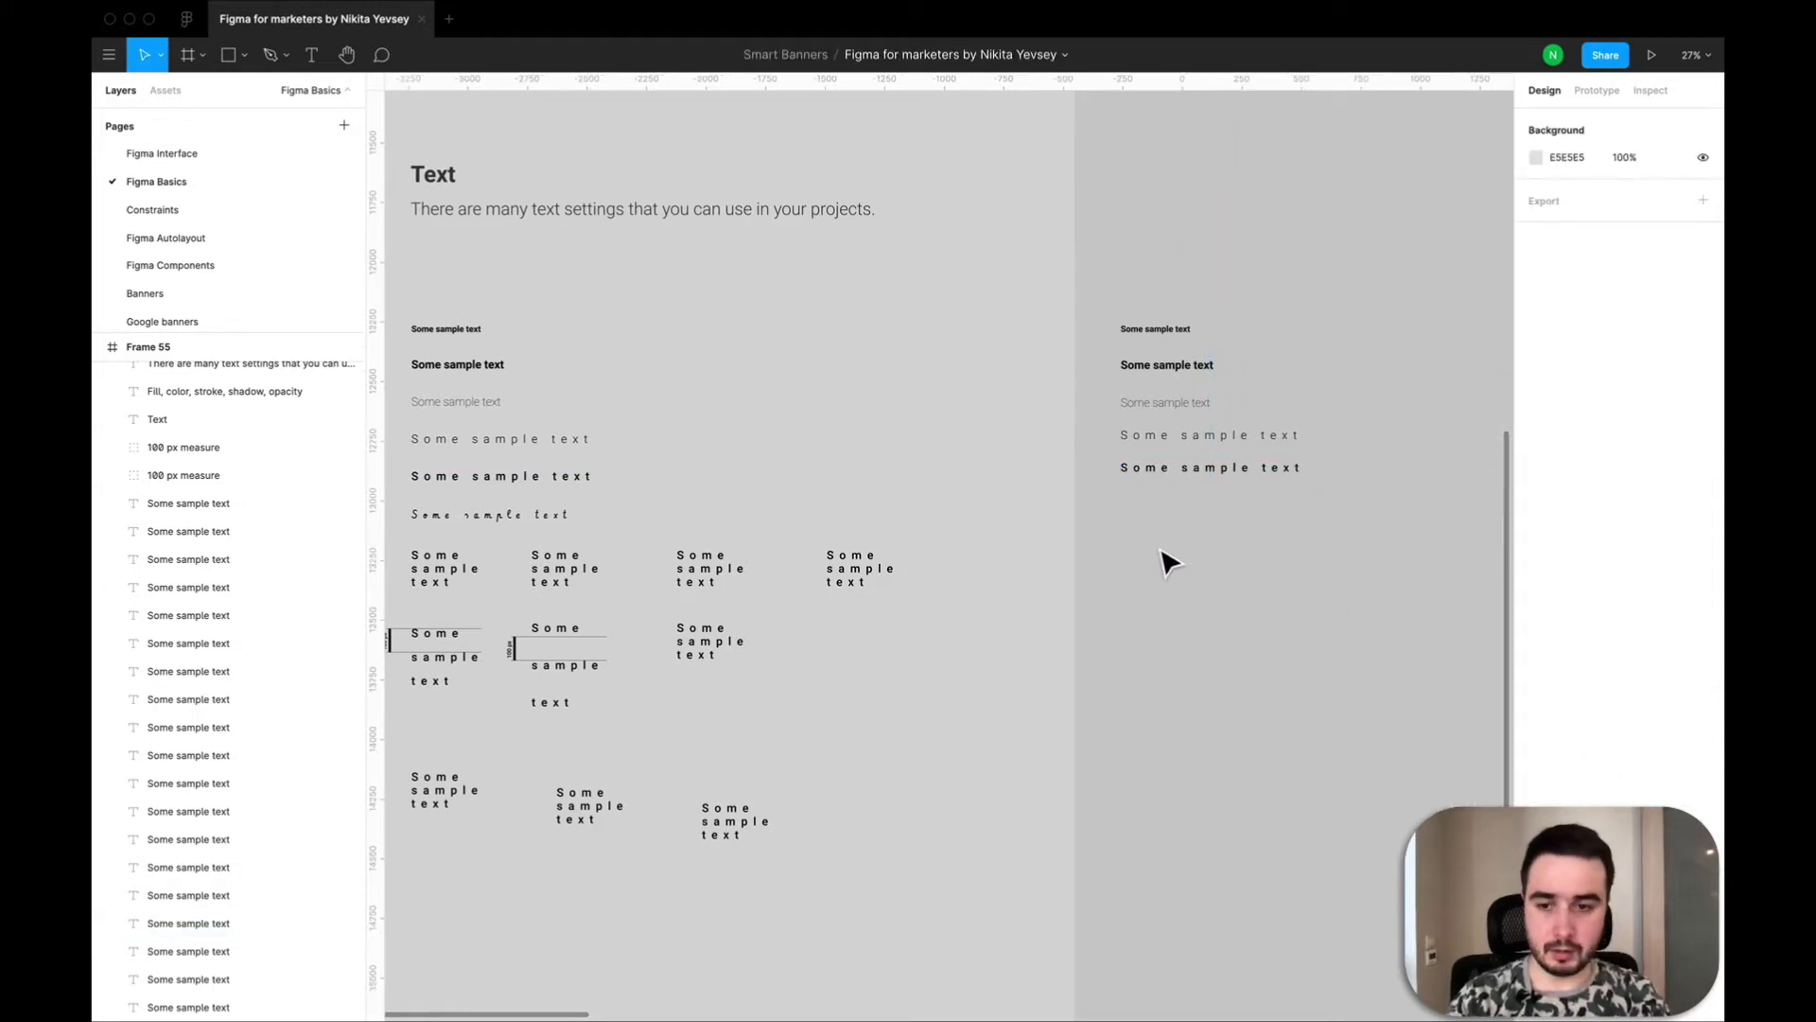
pyautogui.click(1159, 487)
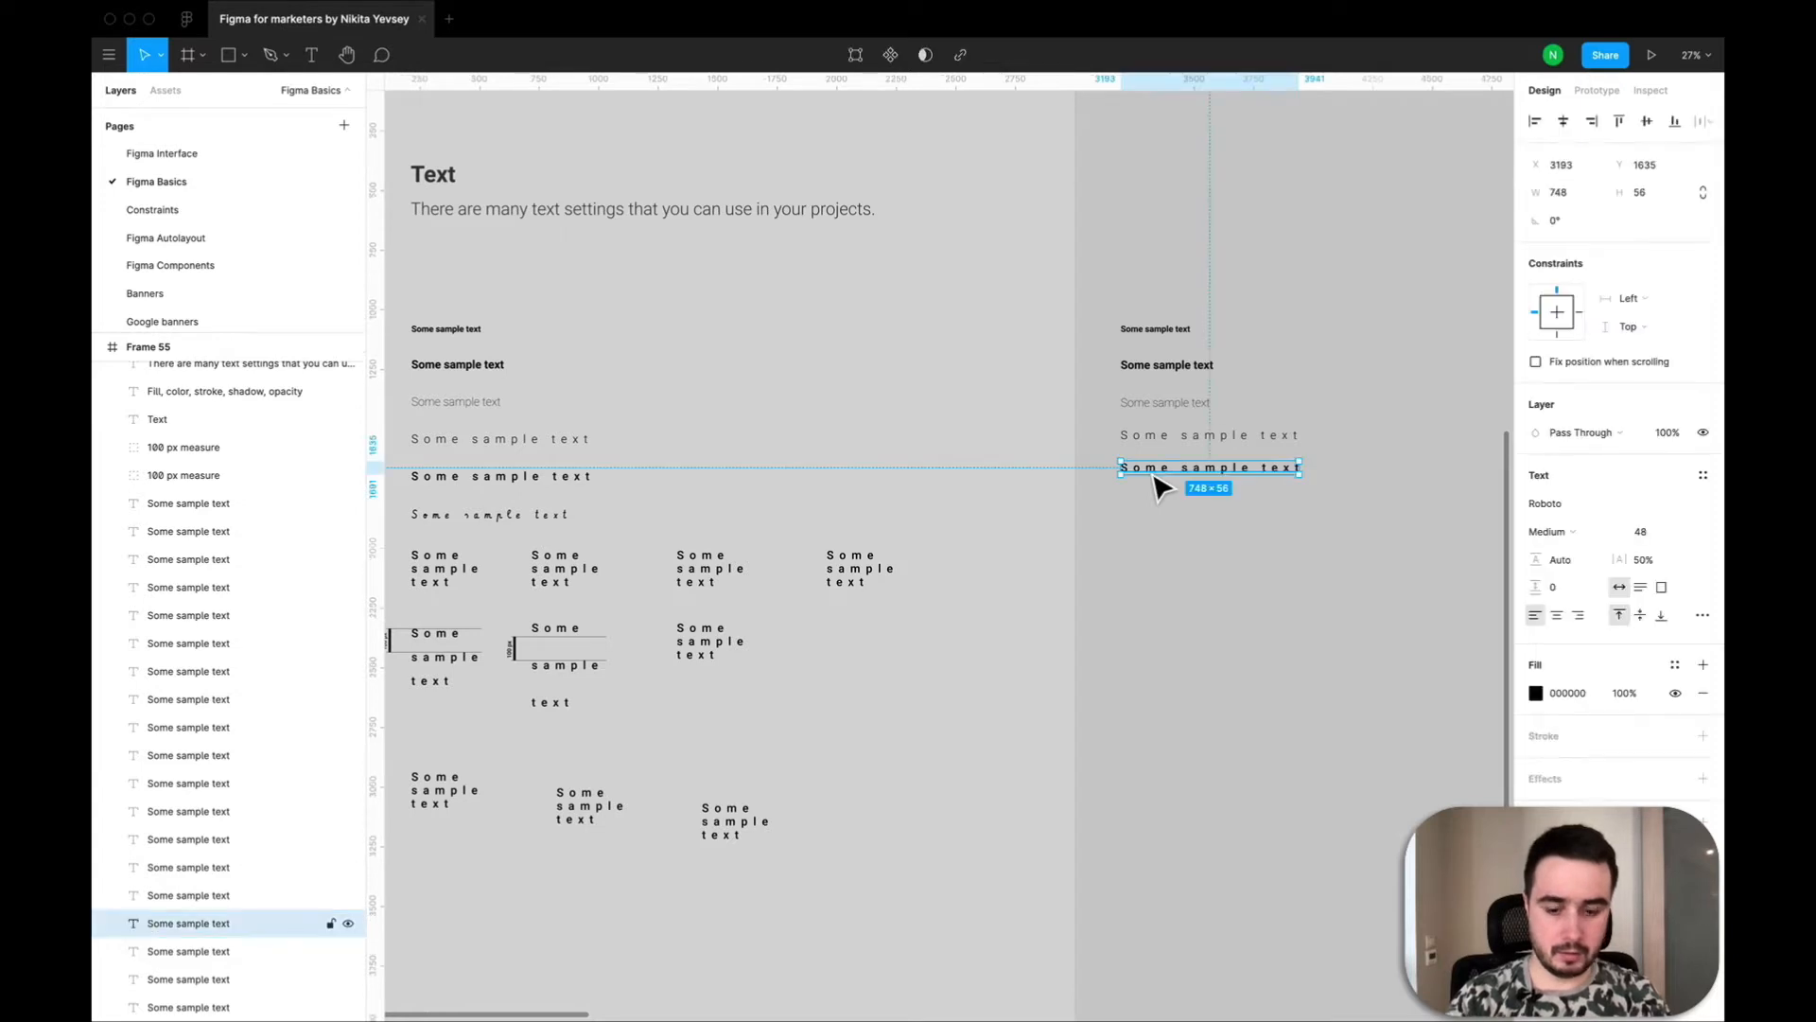
pyautogui.hotkey('ctrl', 'c')
pyautogui.hotkey('ctrl', 'v')
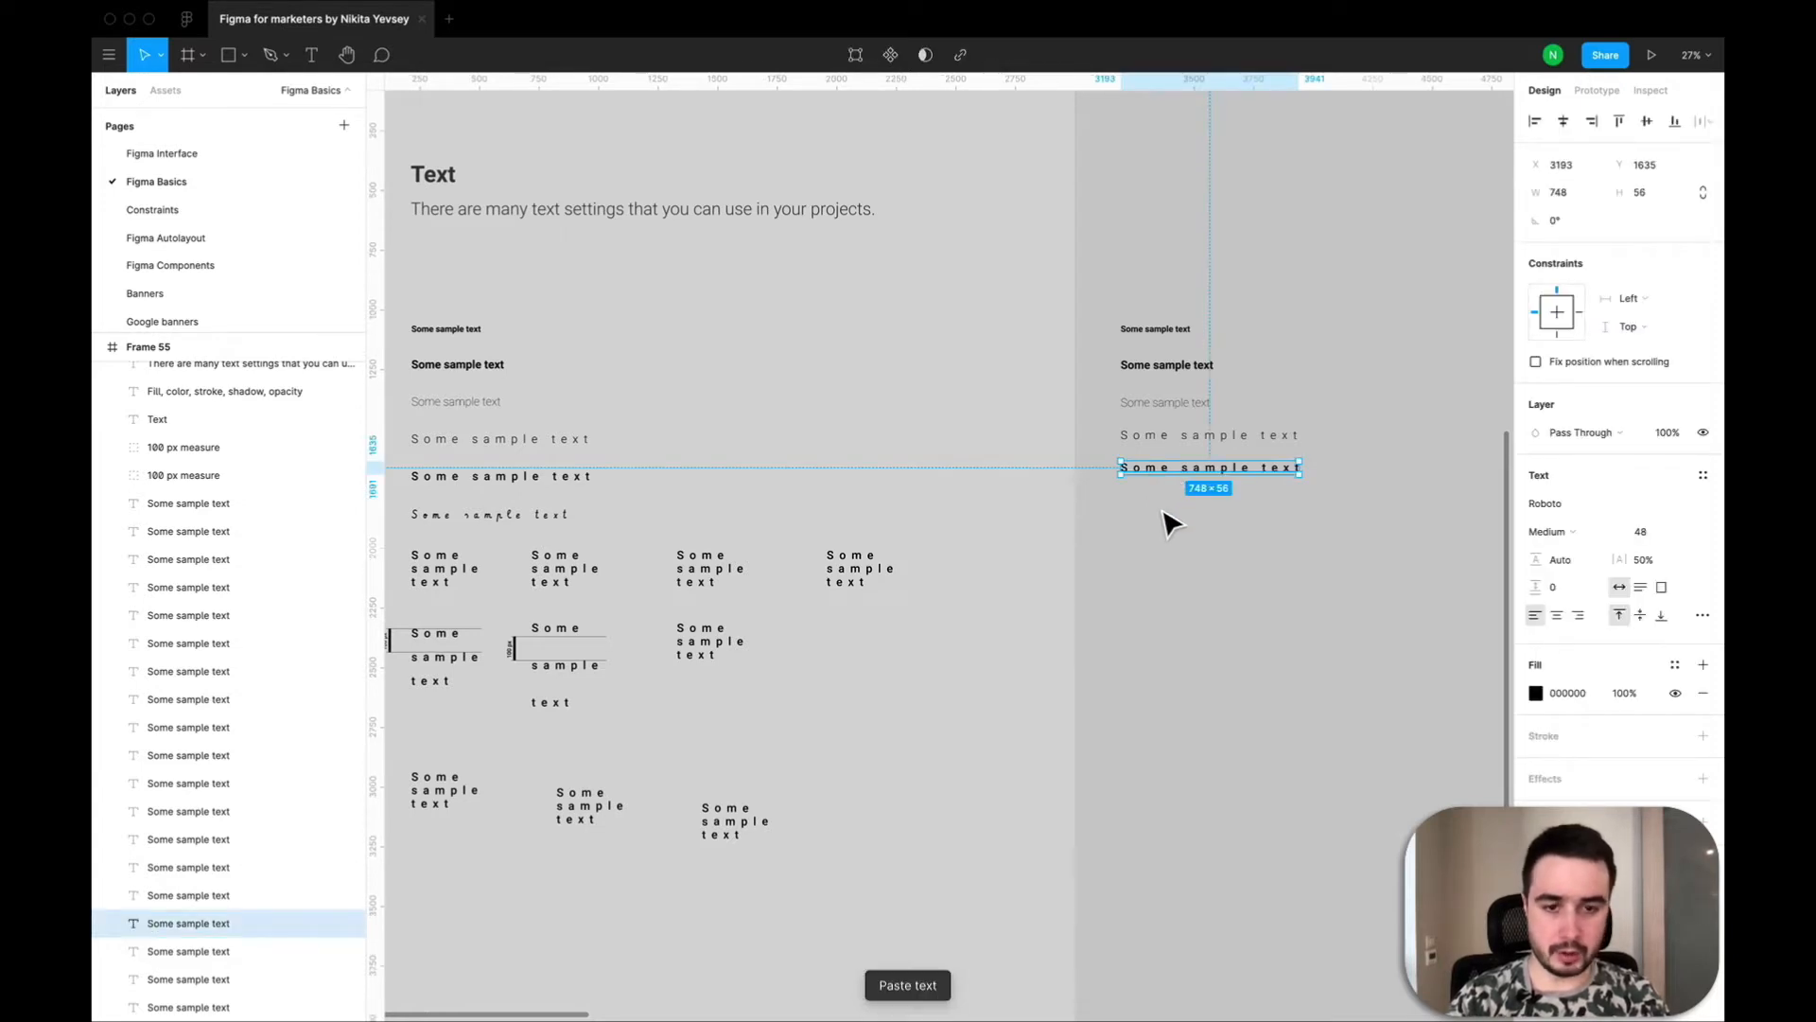
pyautogui.moveTo(1166, 512); pyautogui.dragTo(1167, 508)
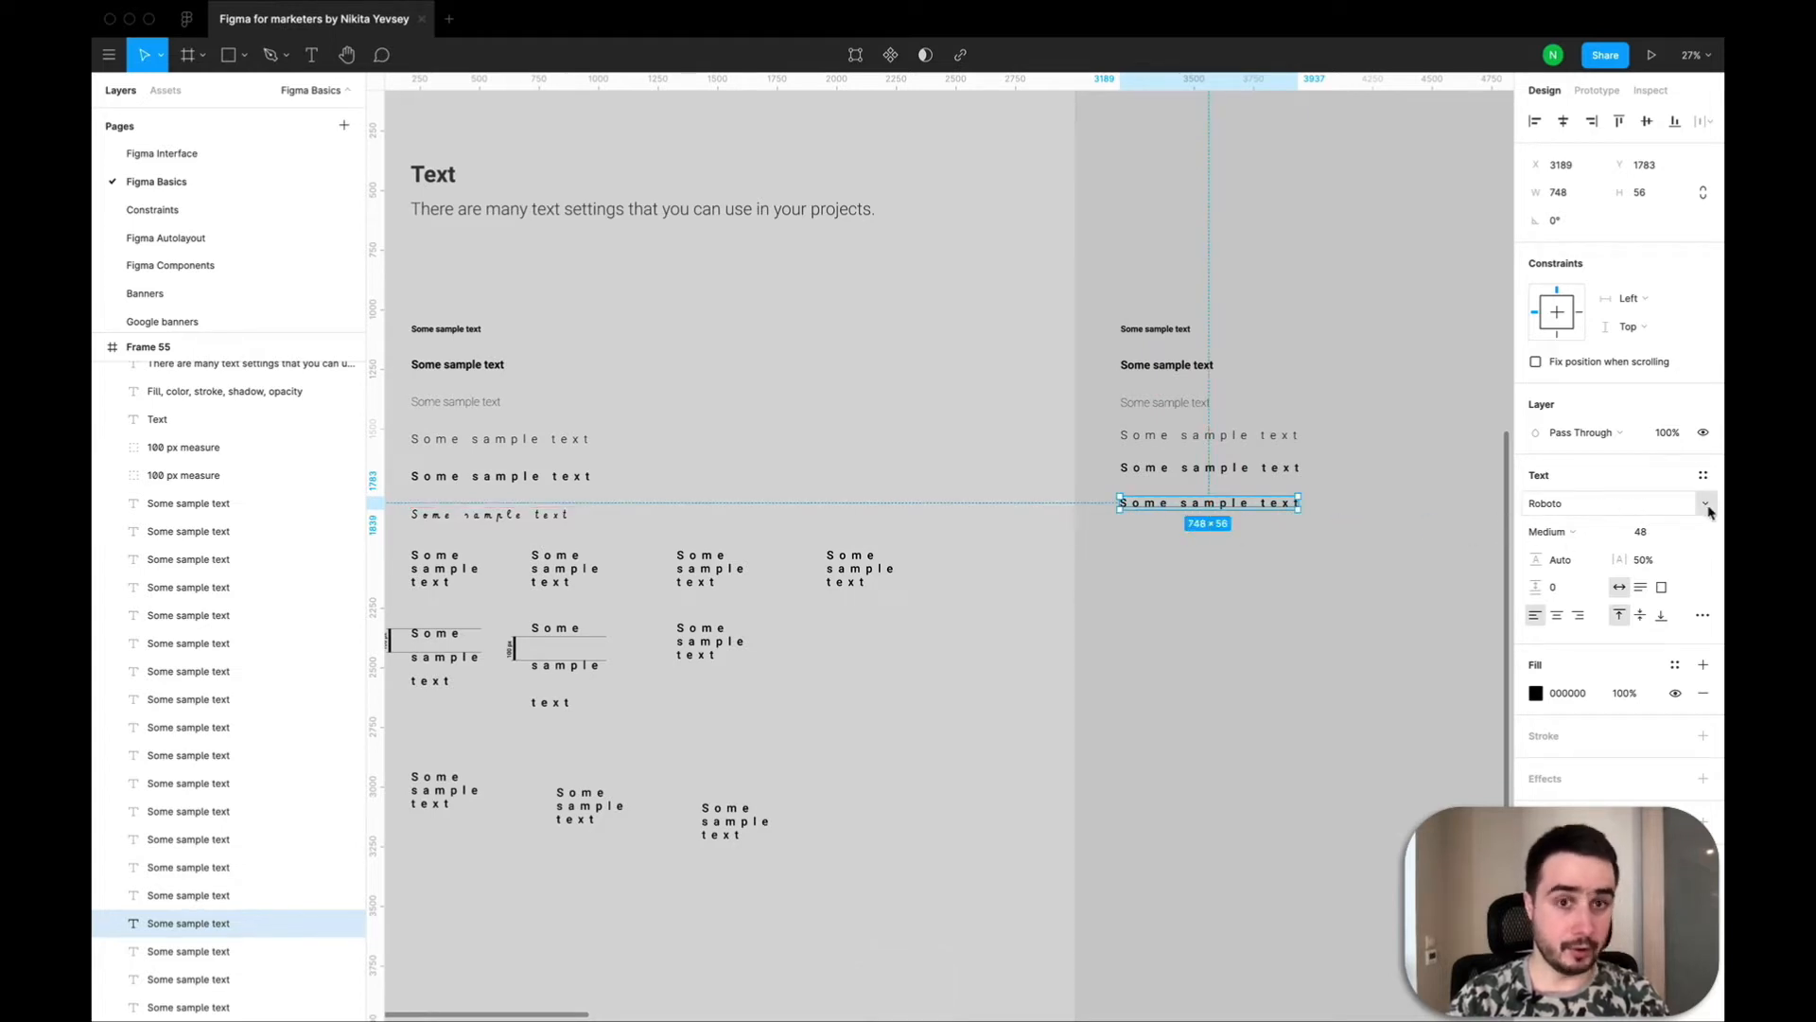
# Set the sixth text's font to Vibur, matching the handwritten-style sample in the original column.
pyautogui.click(1708, 510)
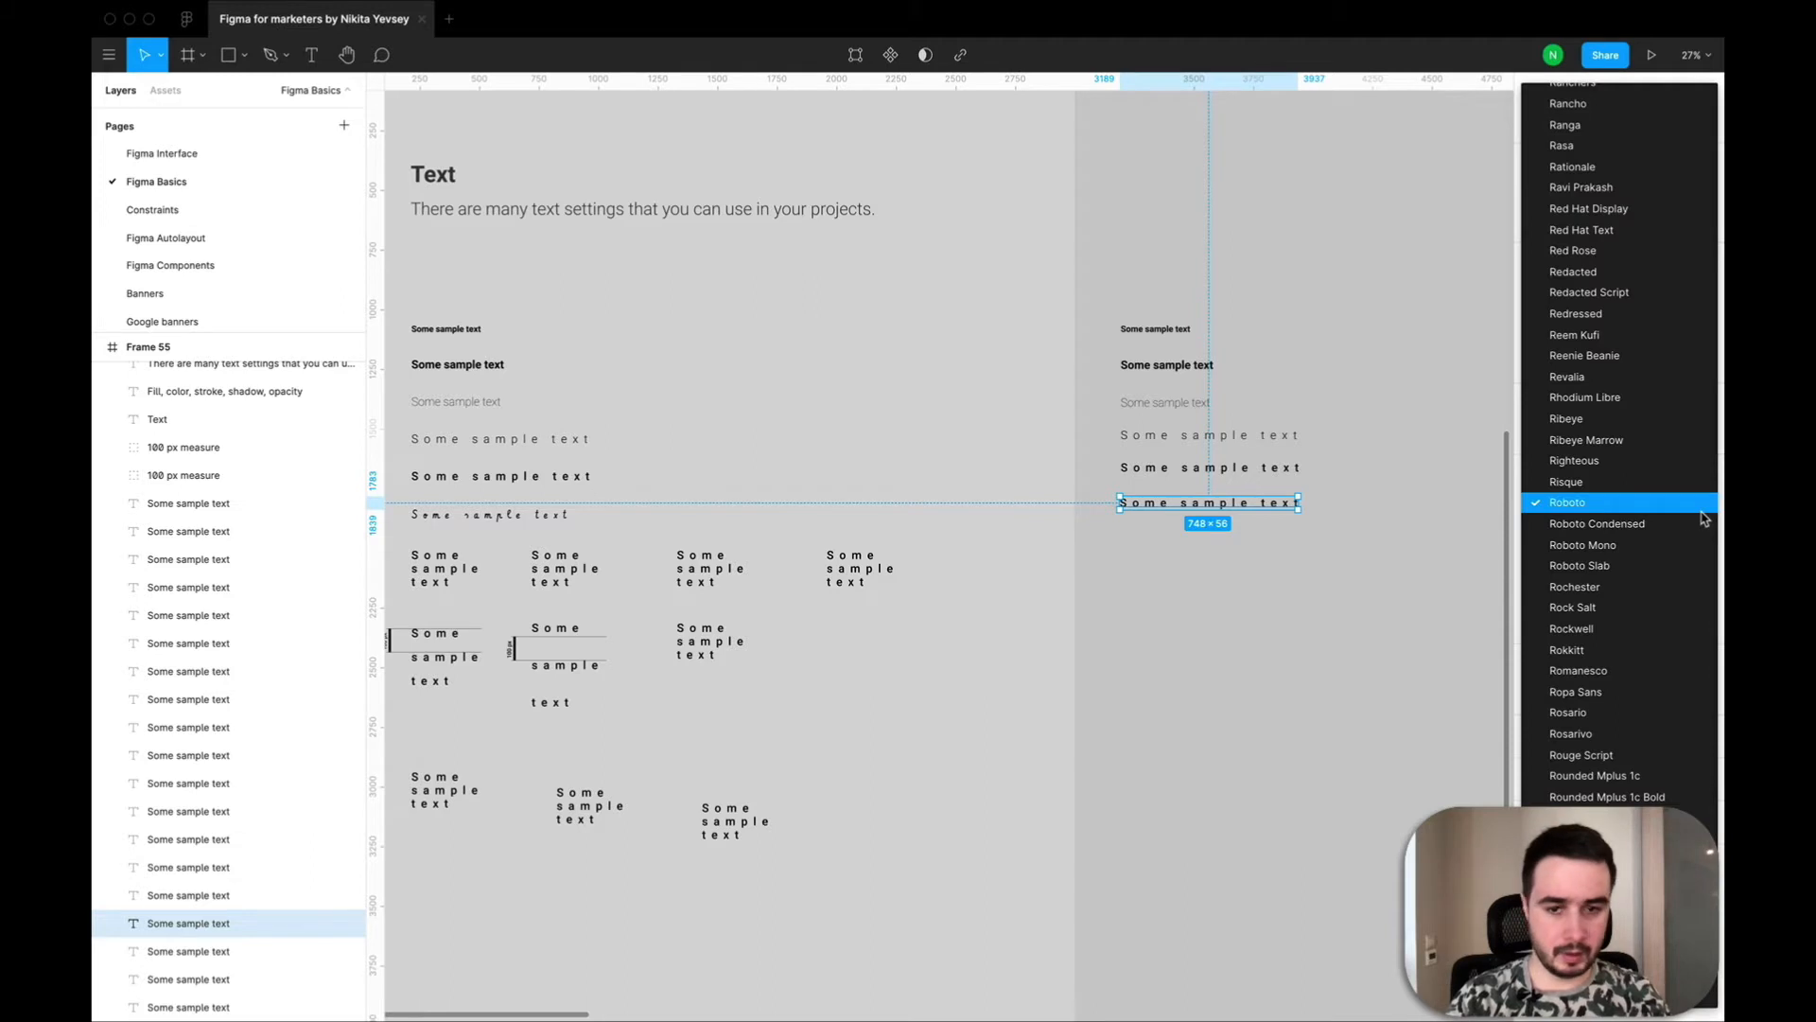
pyautogui.click(518, 531)
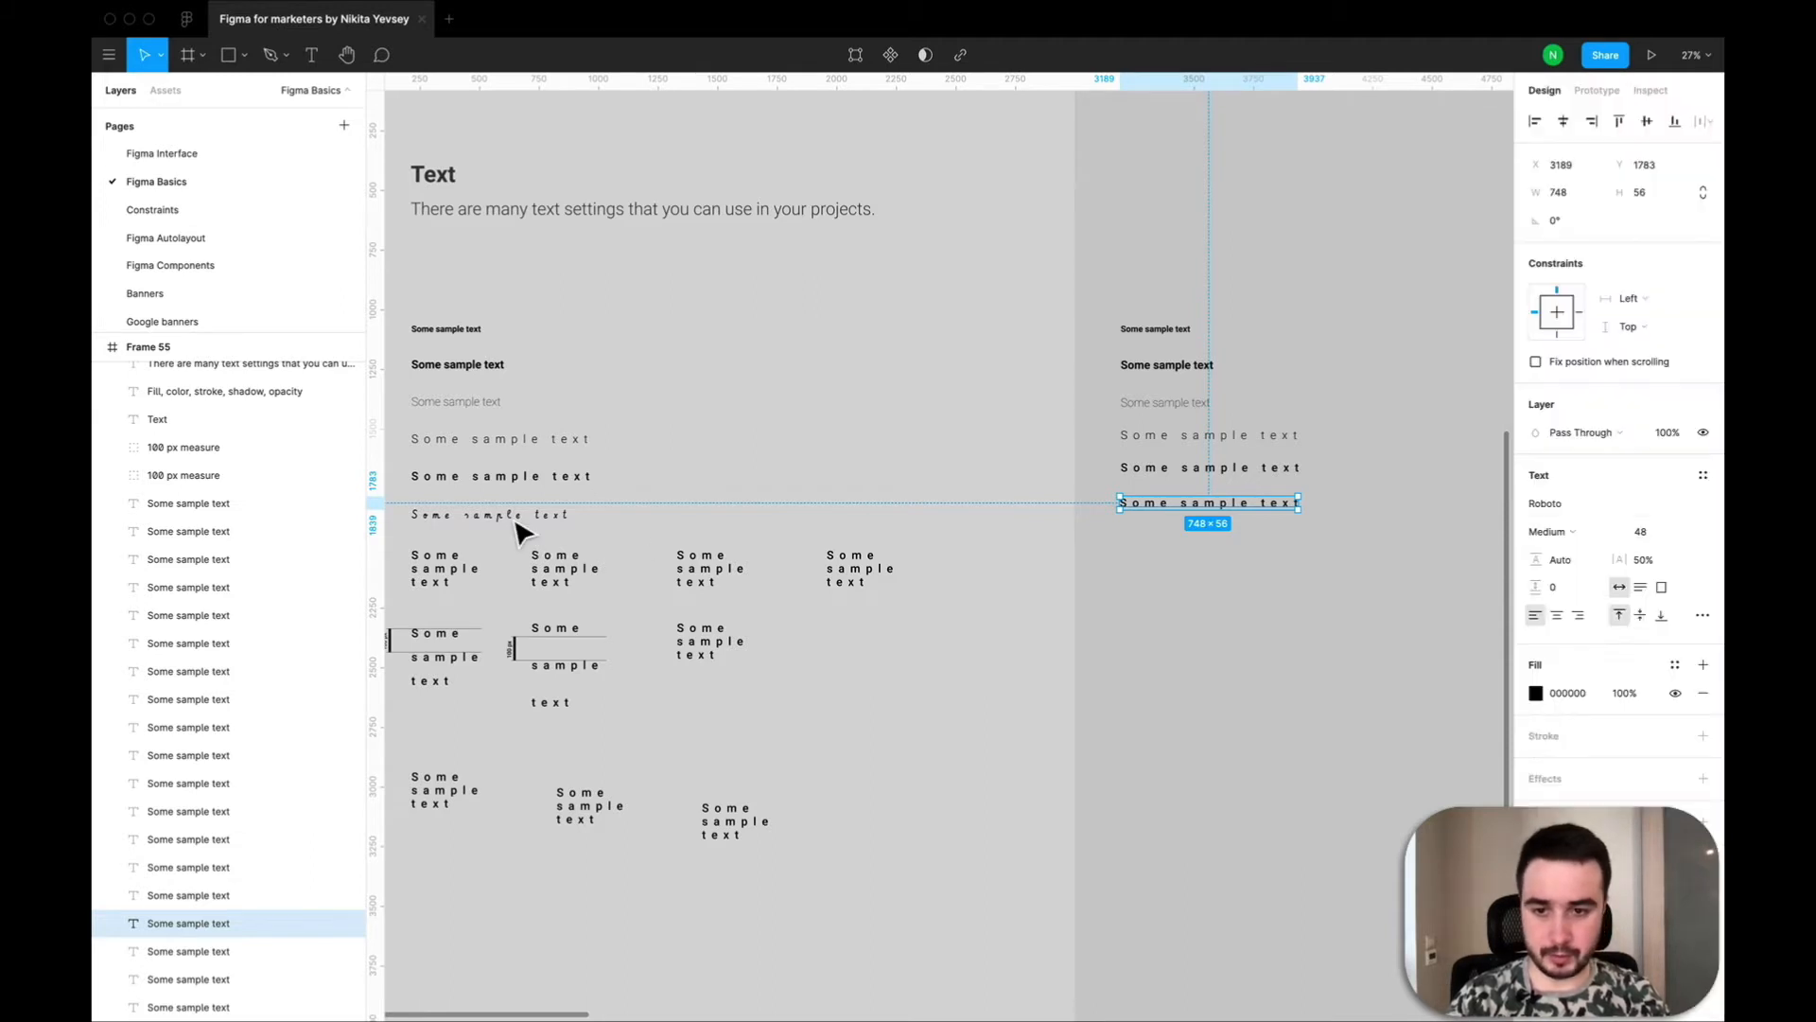
pyautogui.click(532, 518)
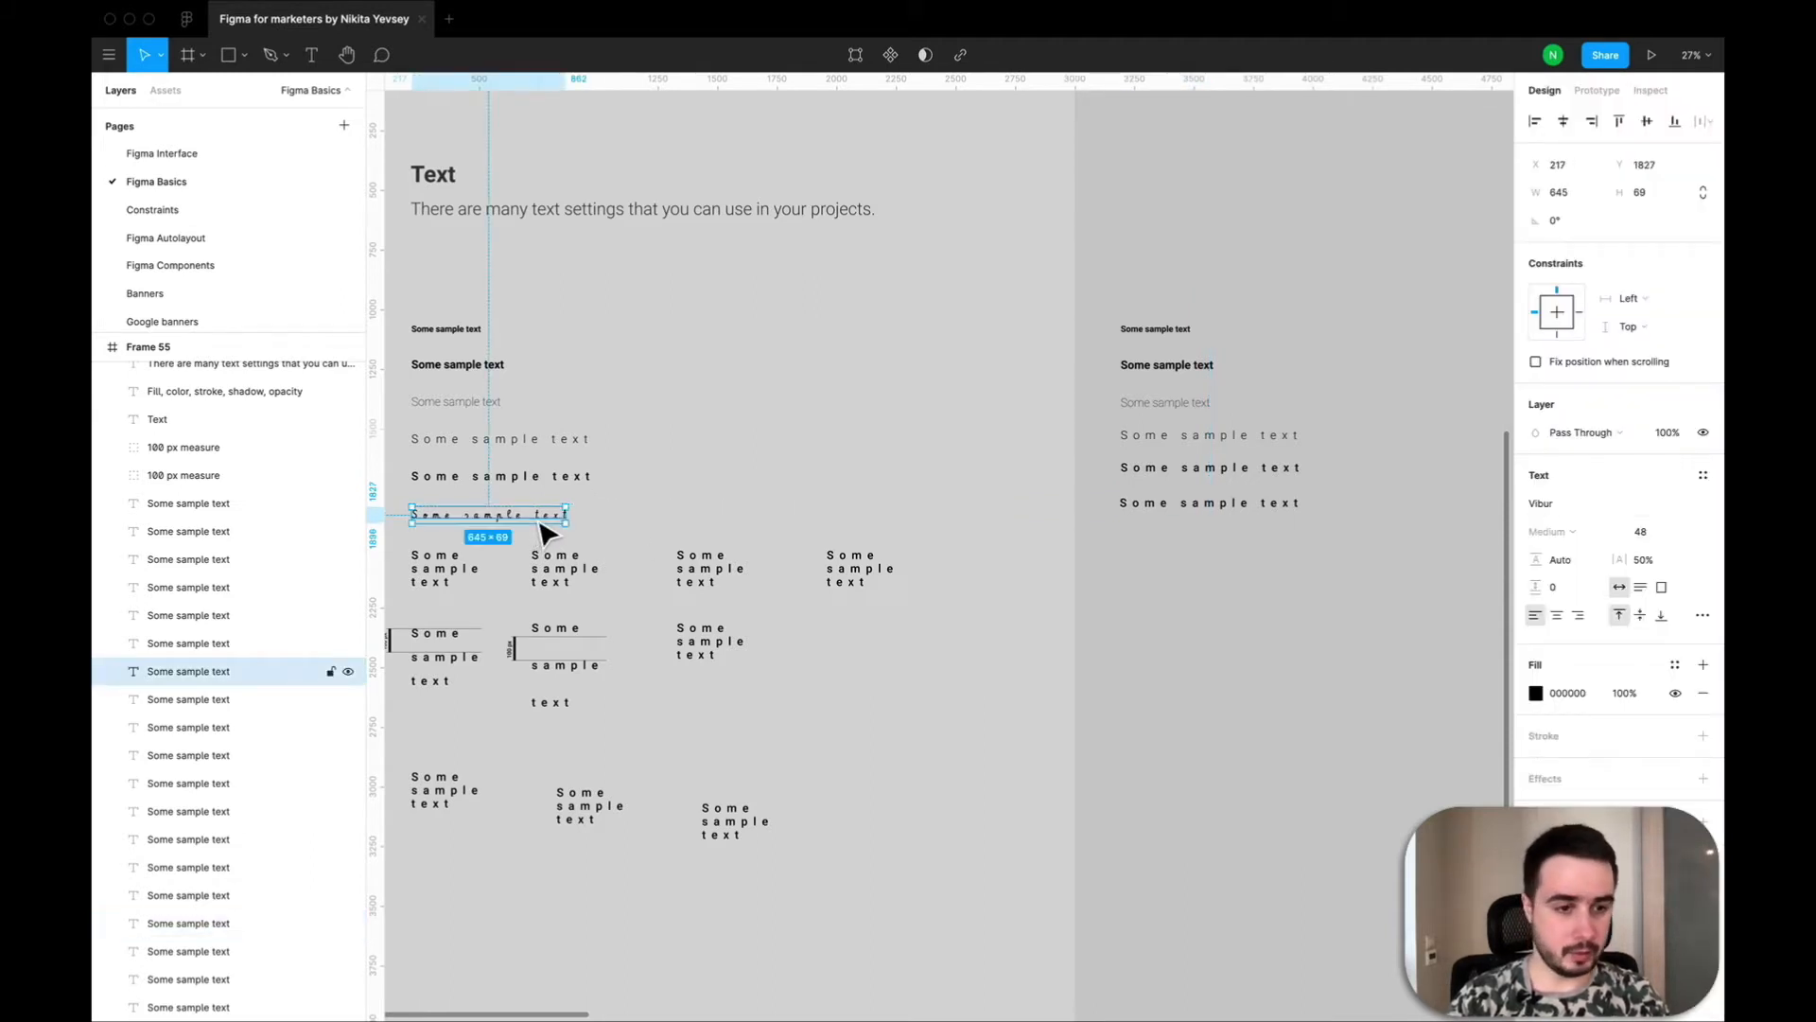
pyautogui.click(1279, 507)
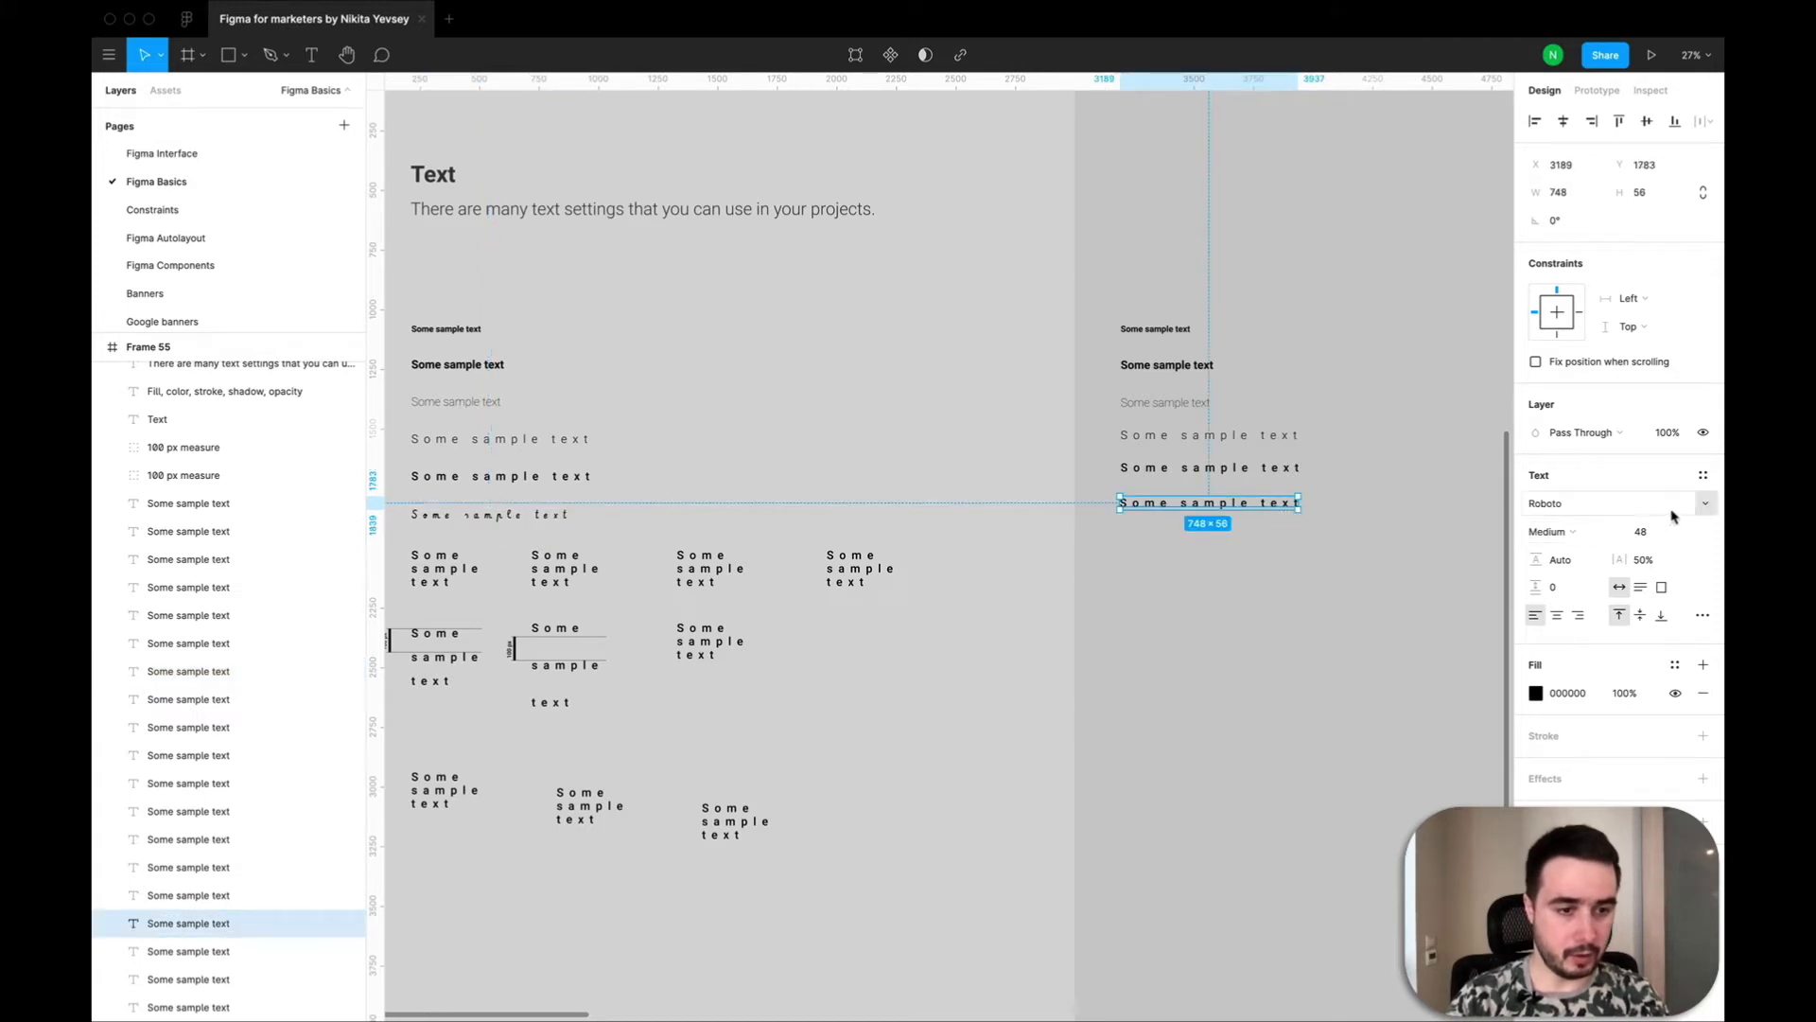
pyautogui.click(1703, 503)
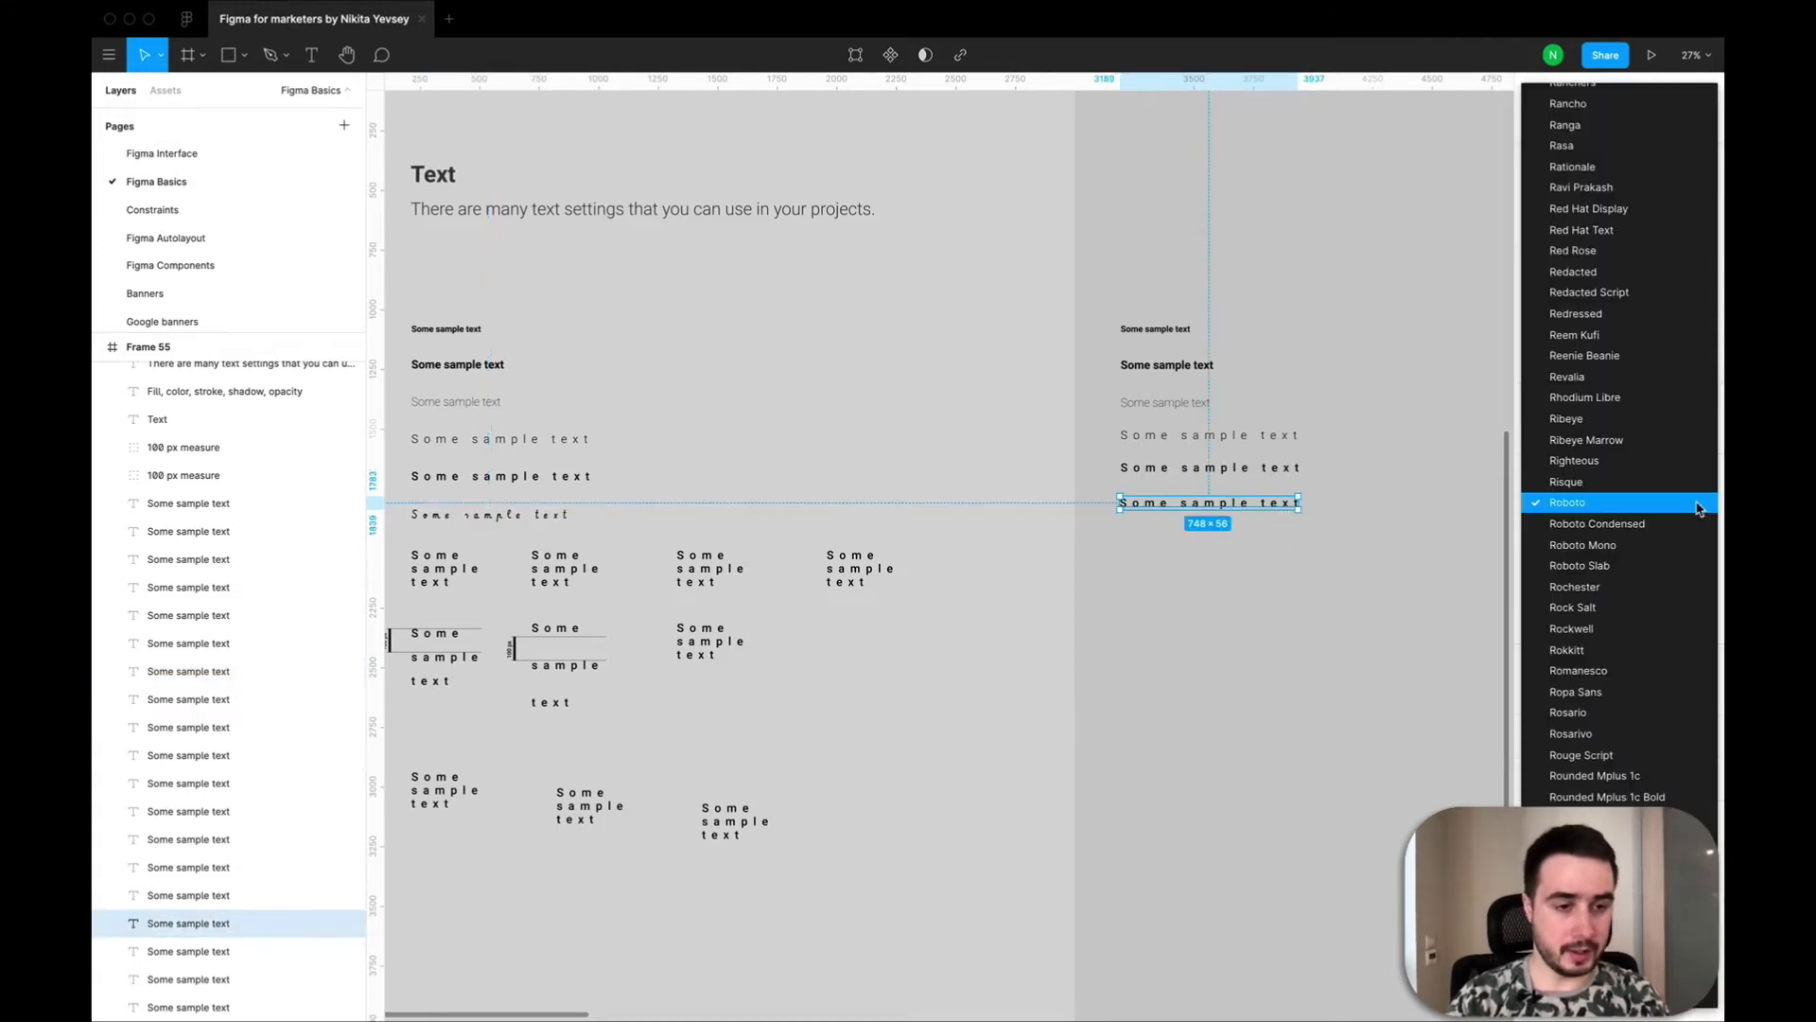
pyautogui.scroll(-5, 1629, 654)
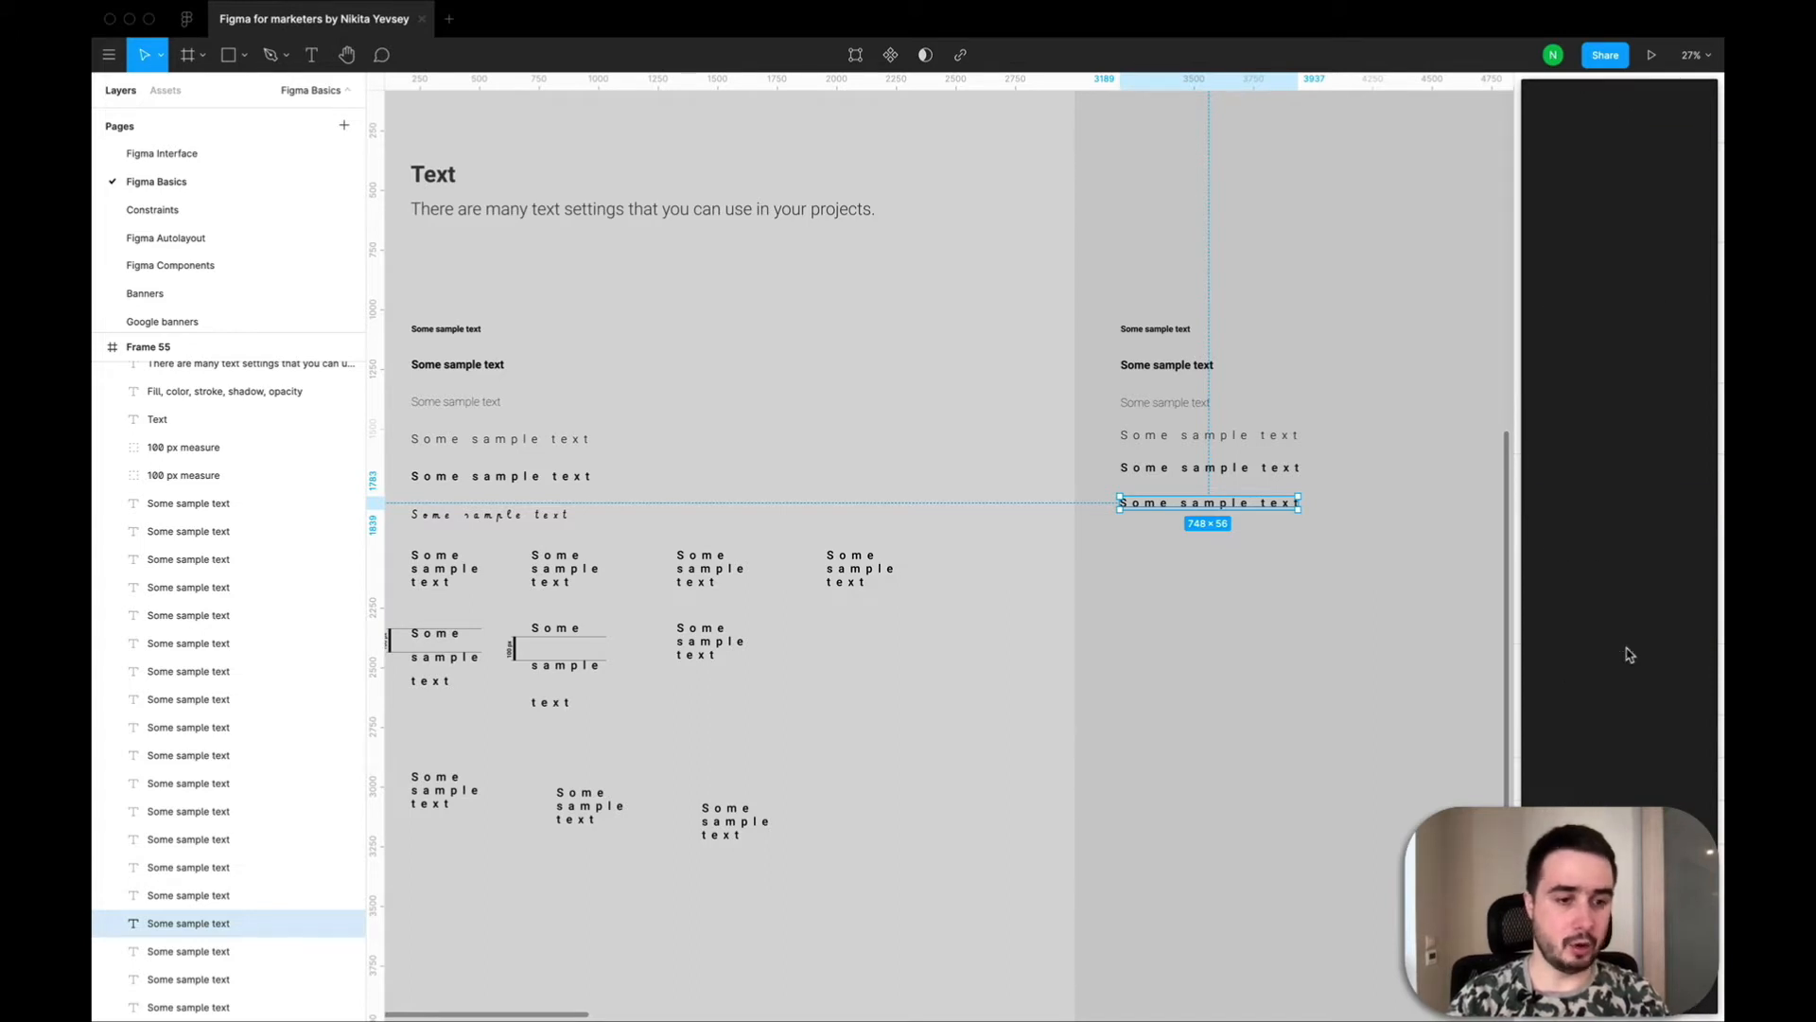
pyautogui.scroll(-10, 1629, 655)
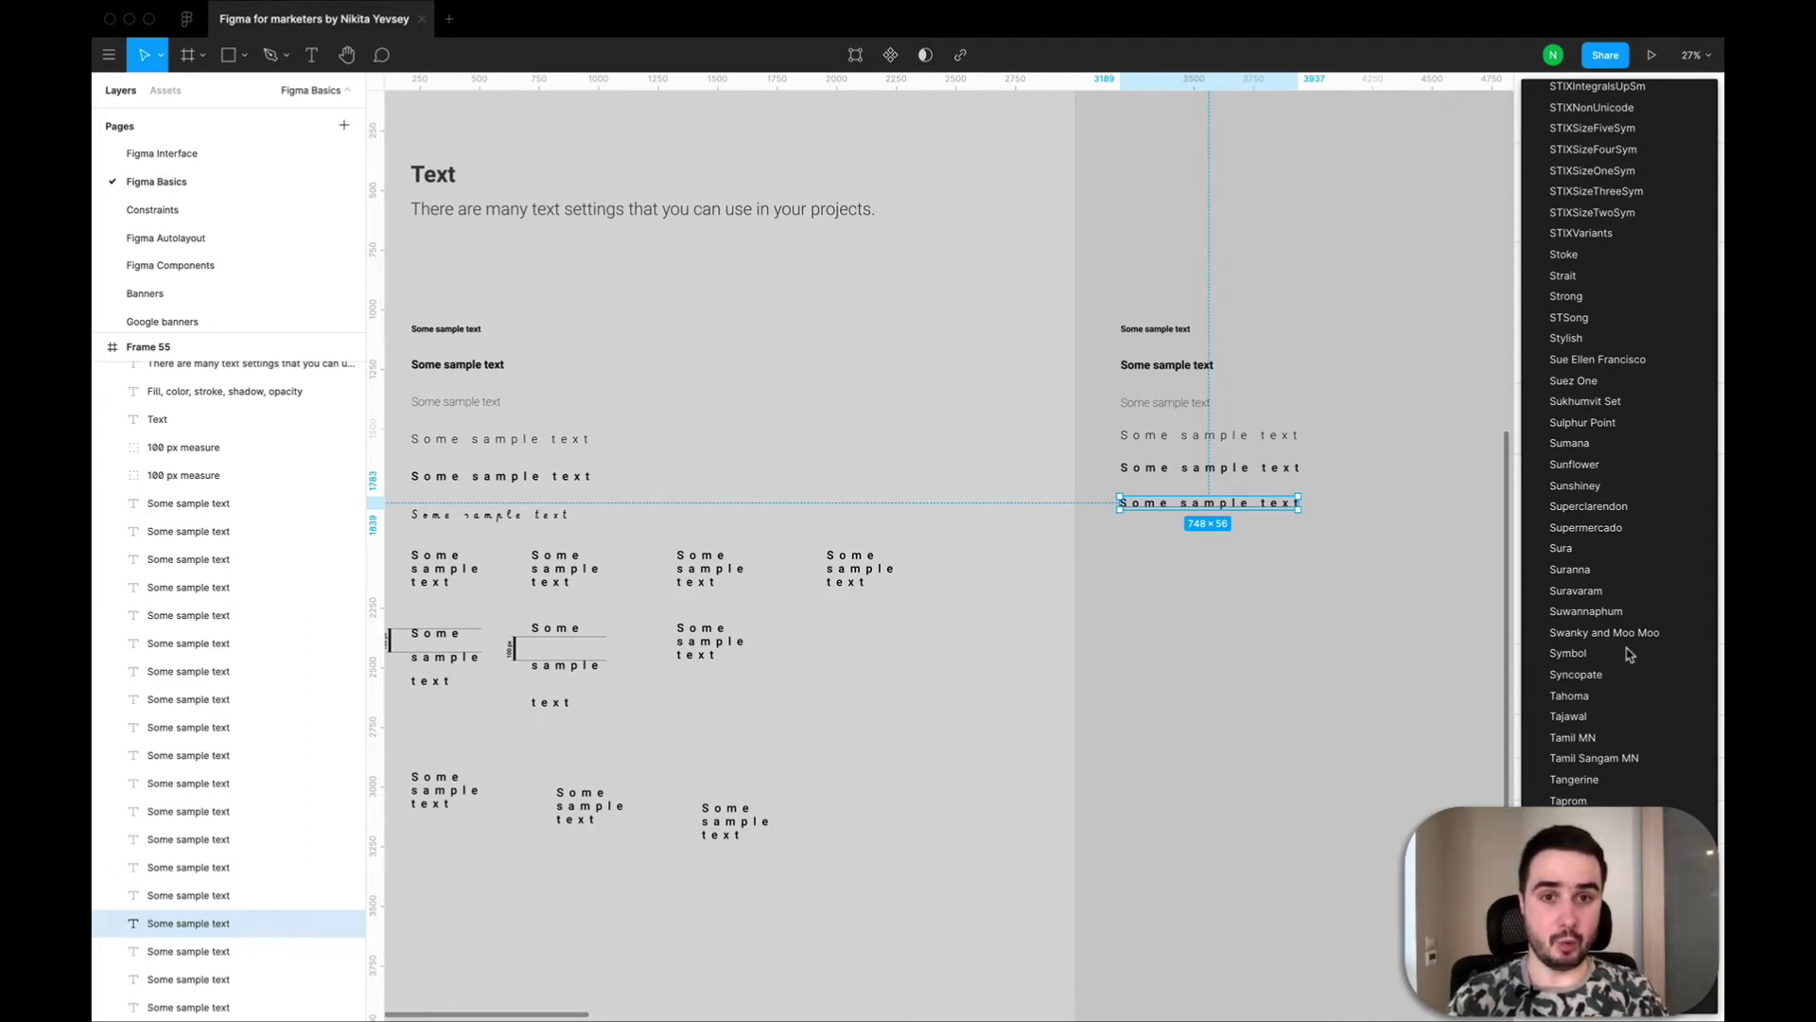
pyautogui.scroll(-10, 1623, 681)
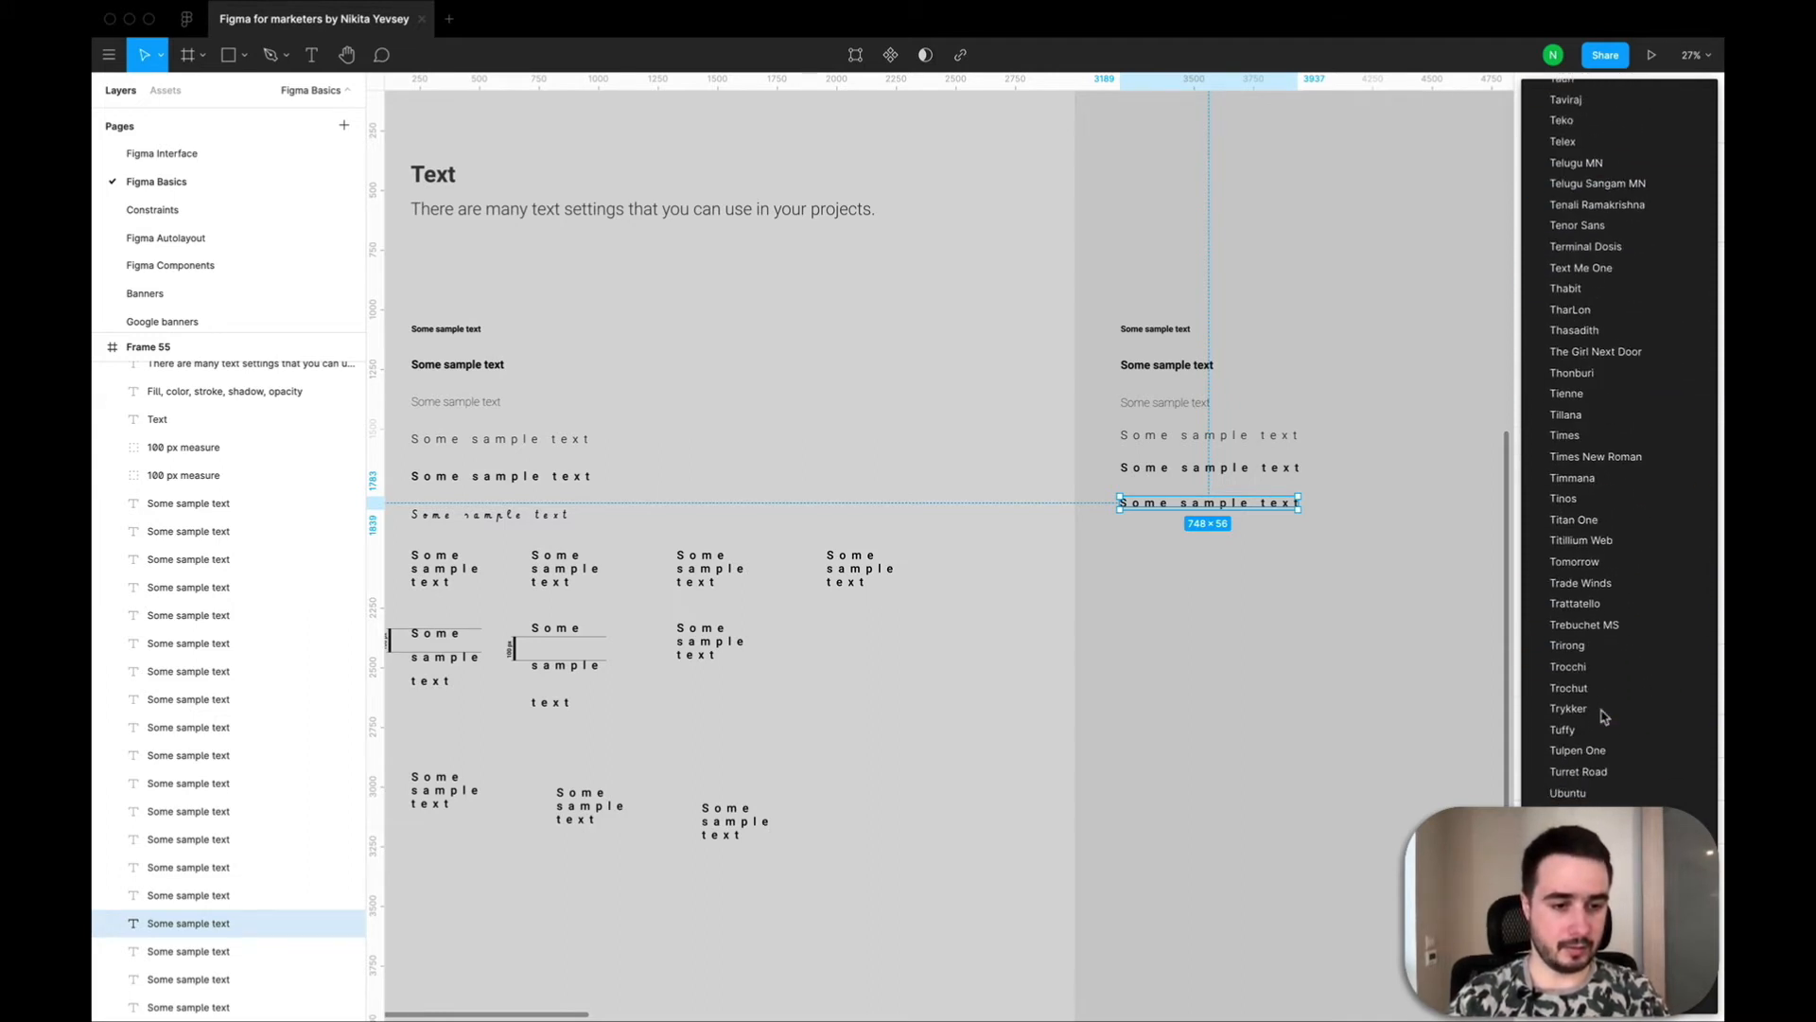
pyautogui.scroll(-5, 1604, 717)
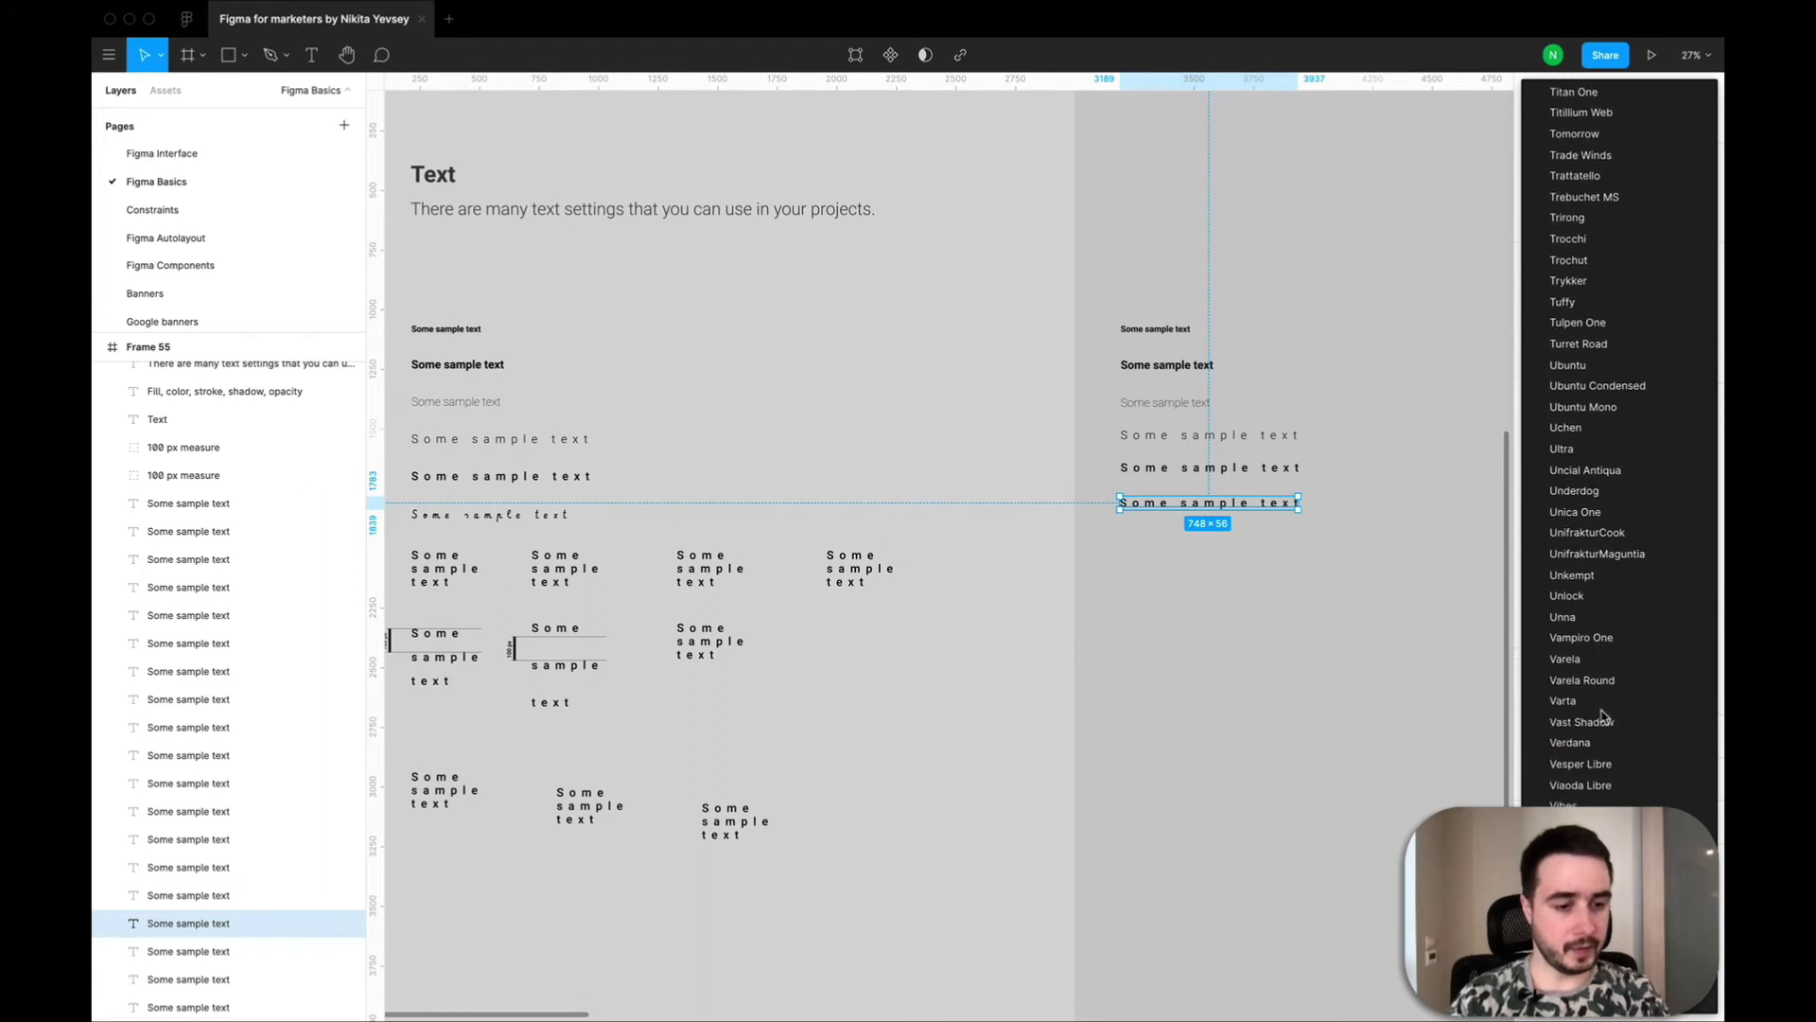
pyautogui.press('Escape')
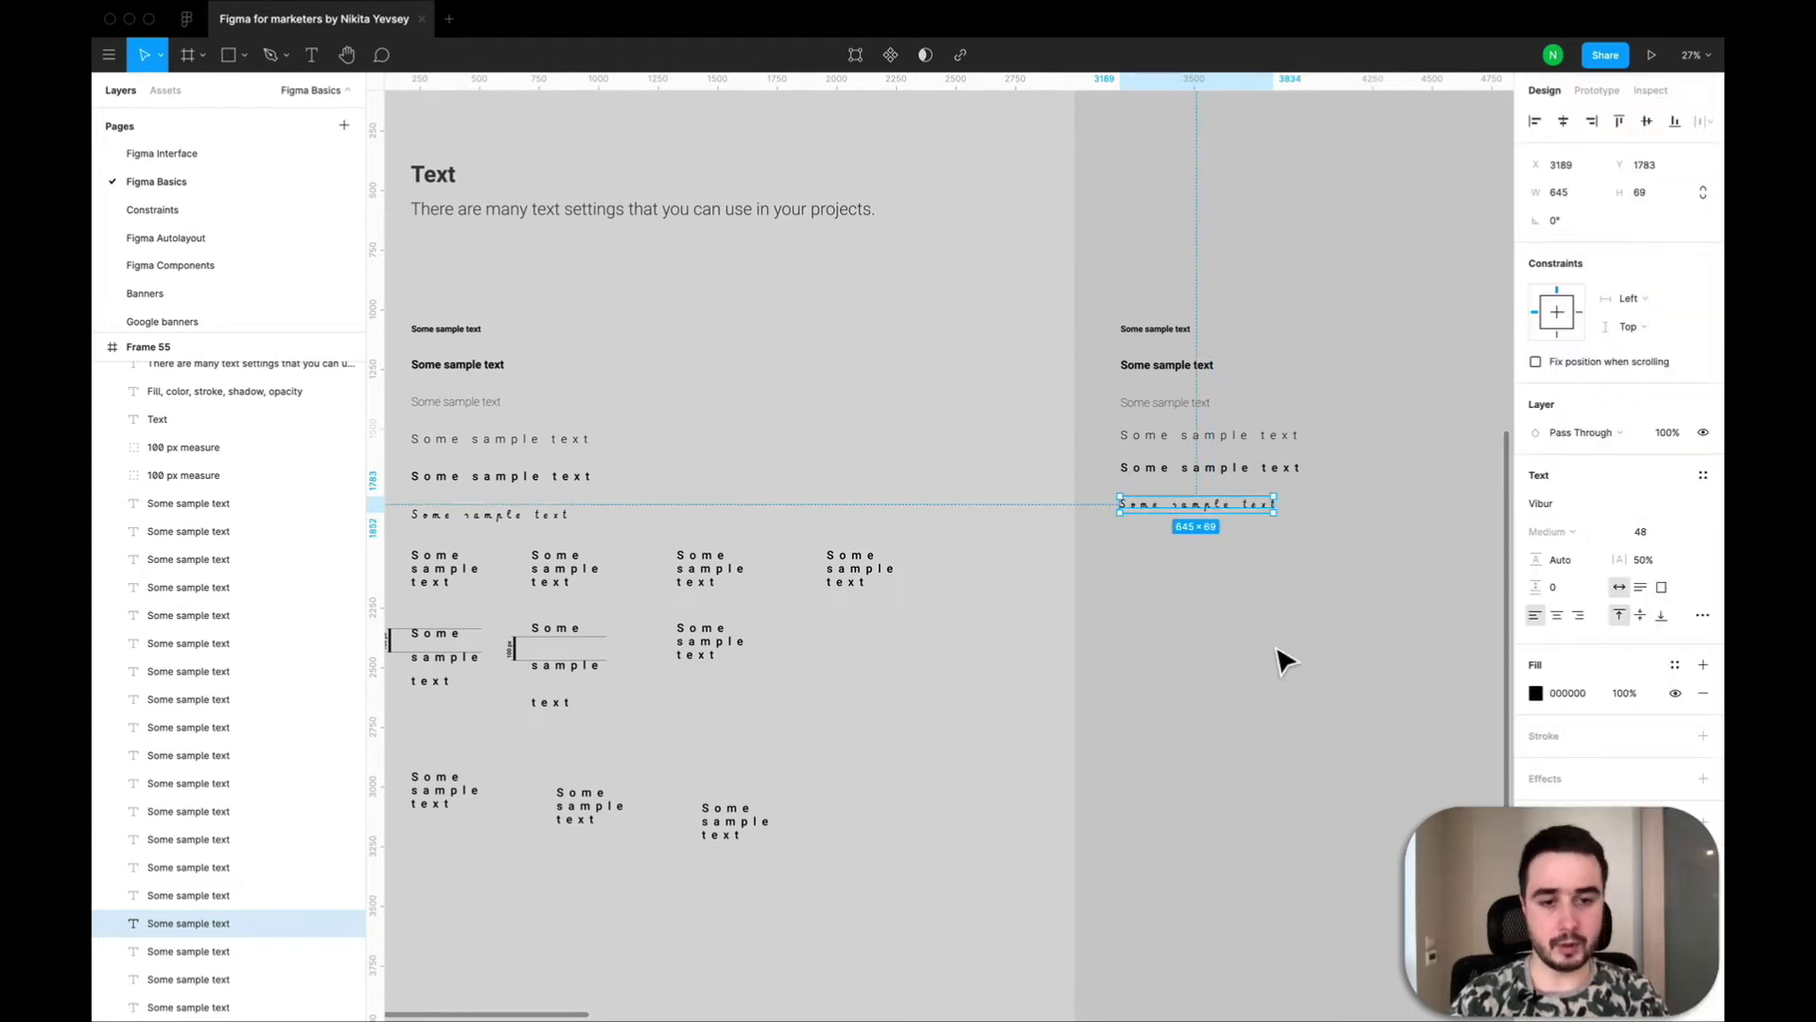
pyautogui.click(1282, 657)
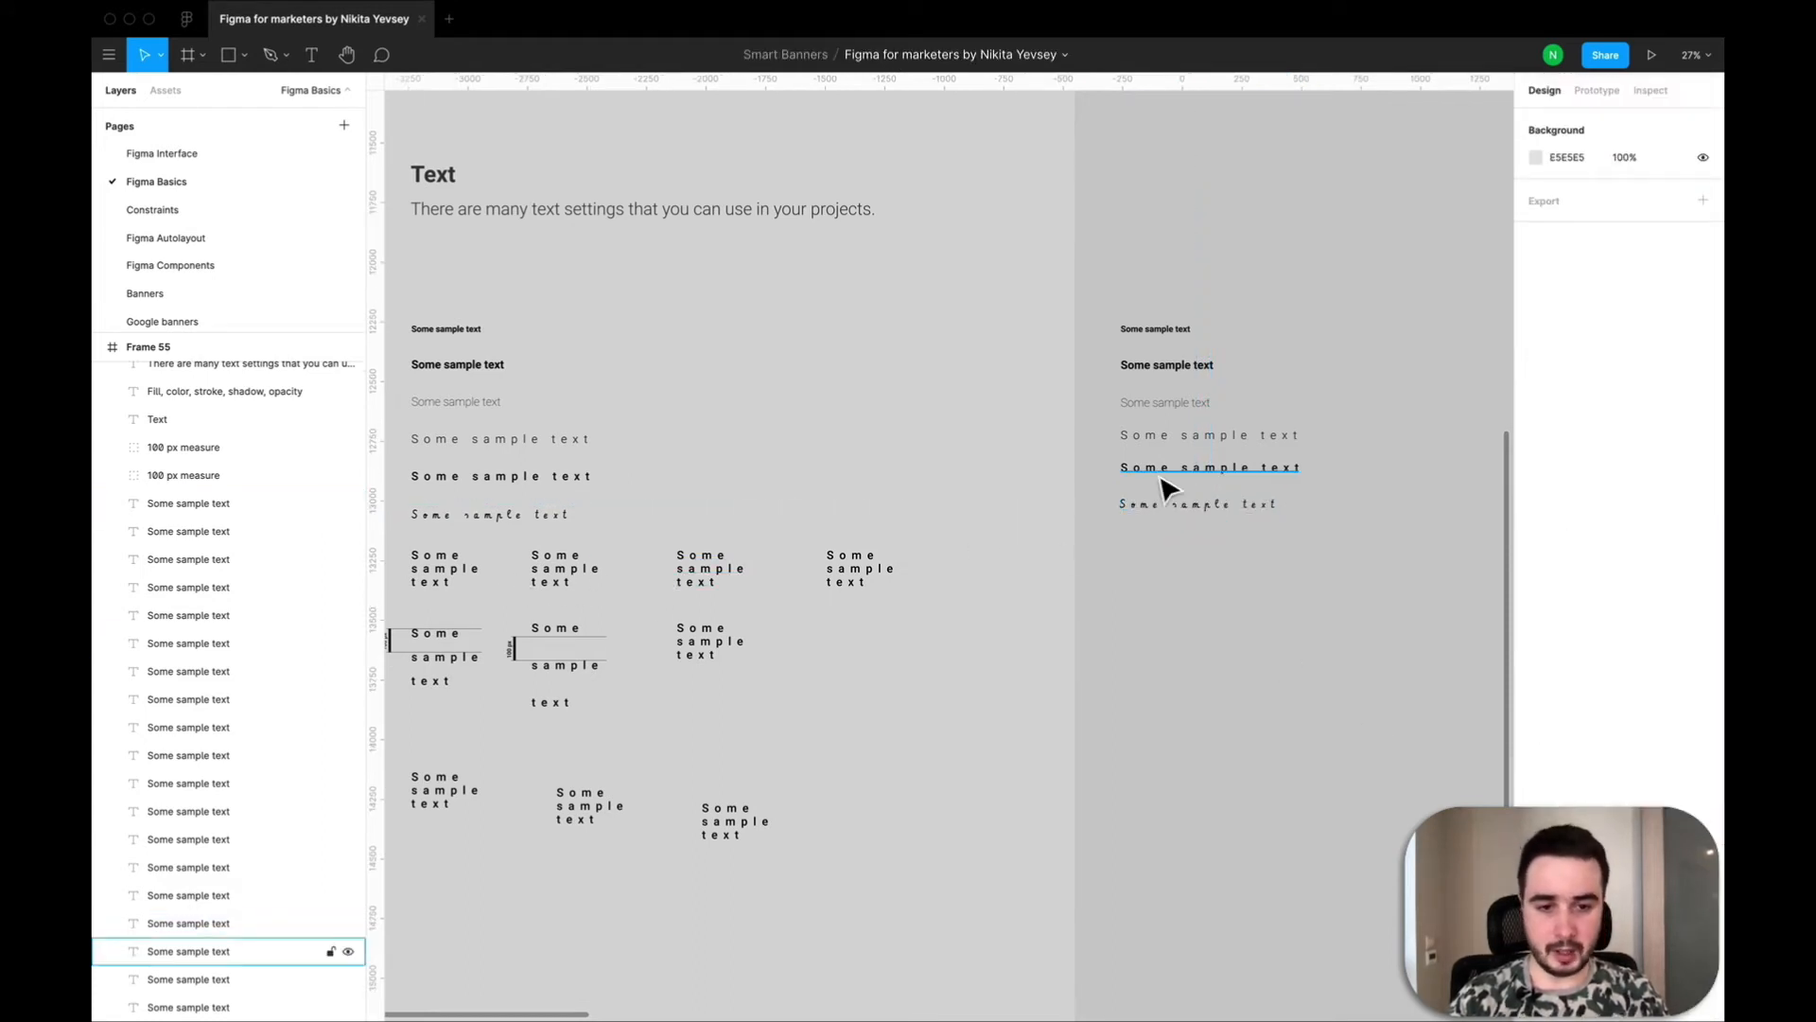
# Duplicate the spaced Roboto Medium text and move the copy straight down below the Vibur line to Y 2010.
pyautogui.click(1206, 467)
pyautogui.press('super+v')
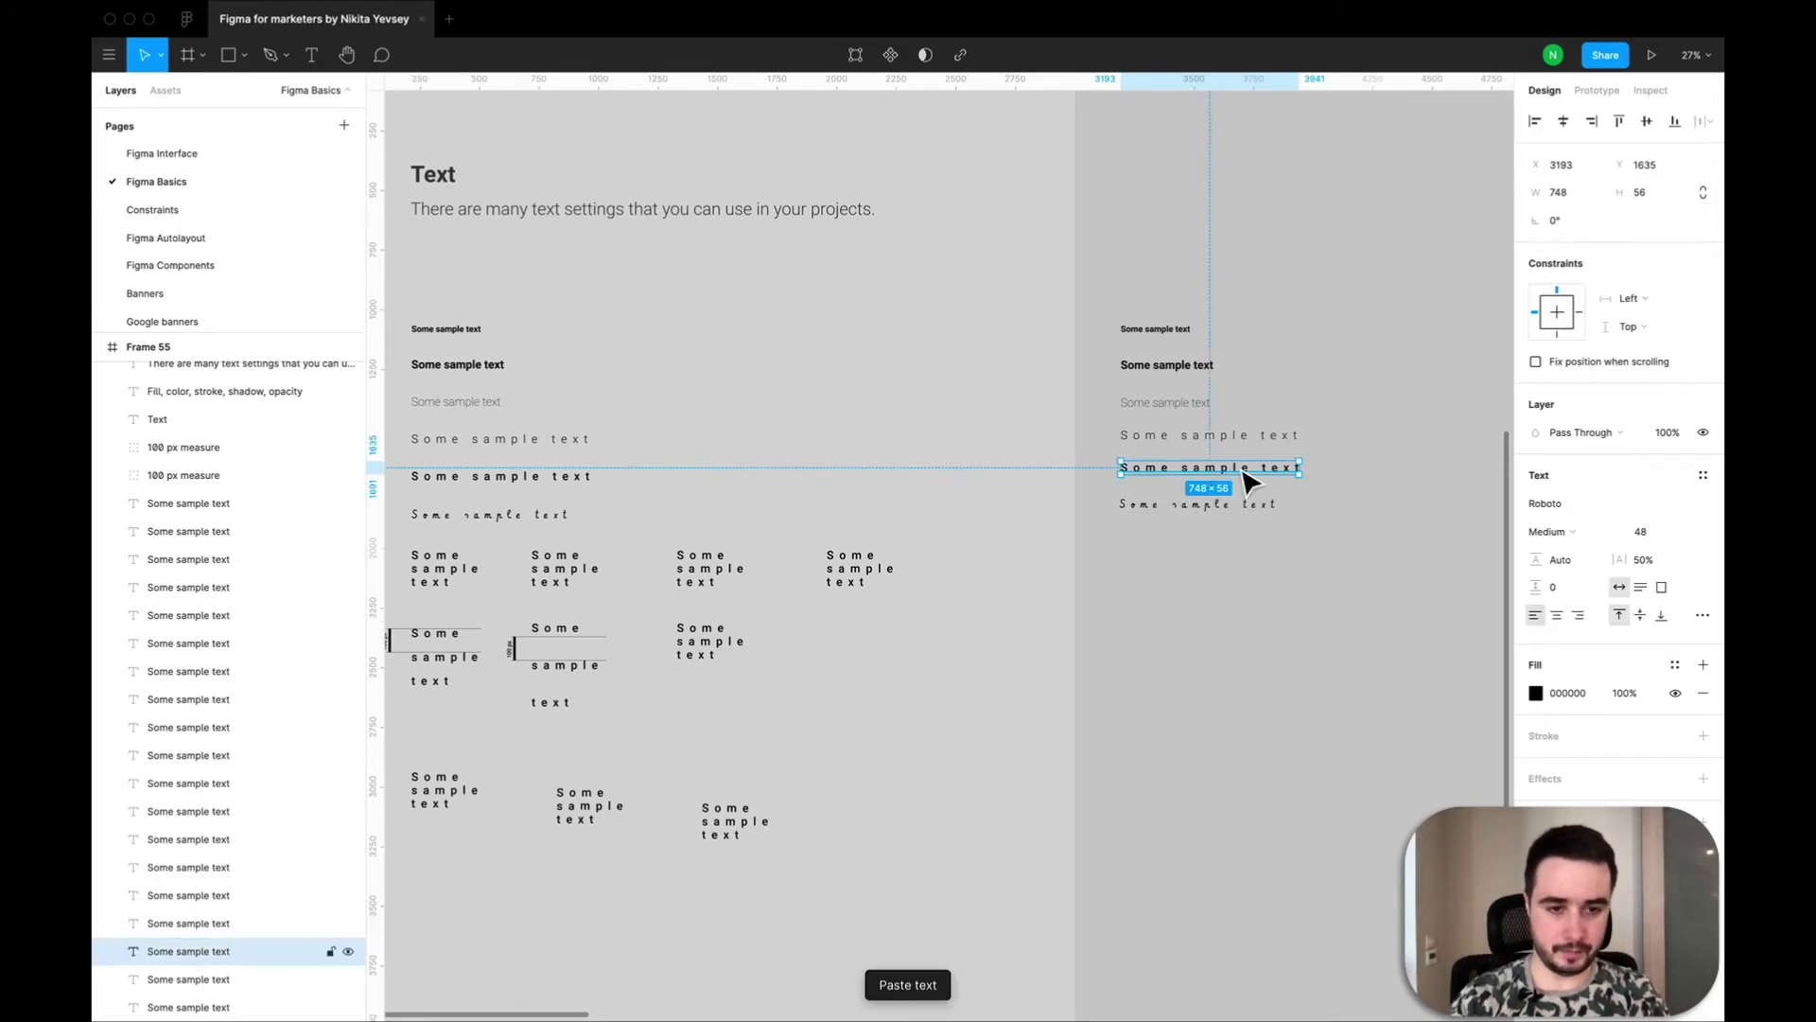
pyautogui.moveTo(1242, 477); pyautogui.dragTo(1243, 569)
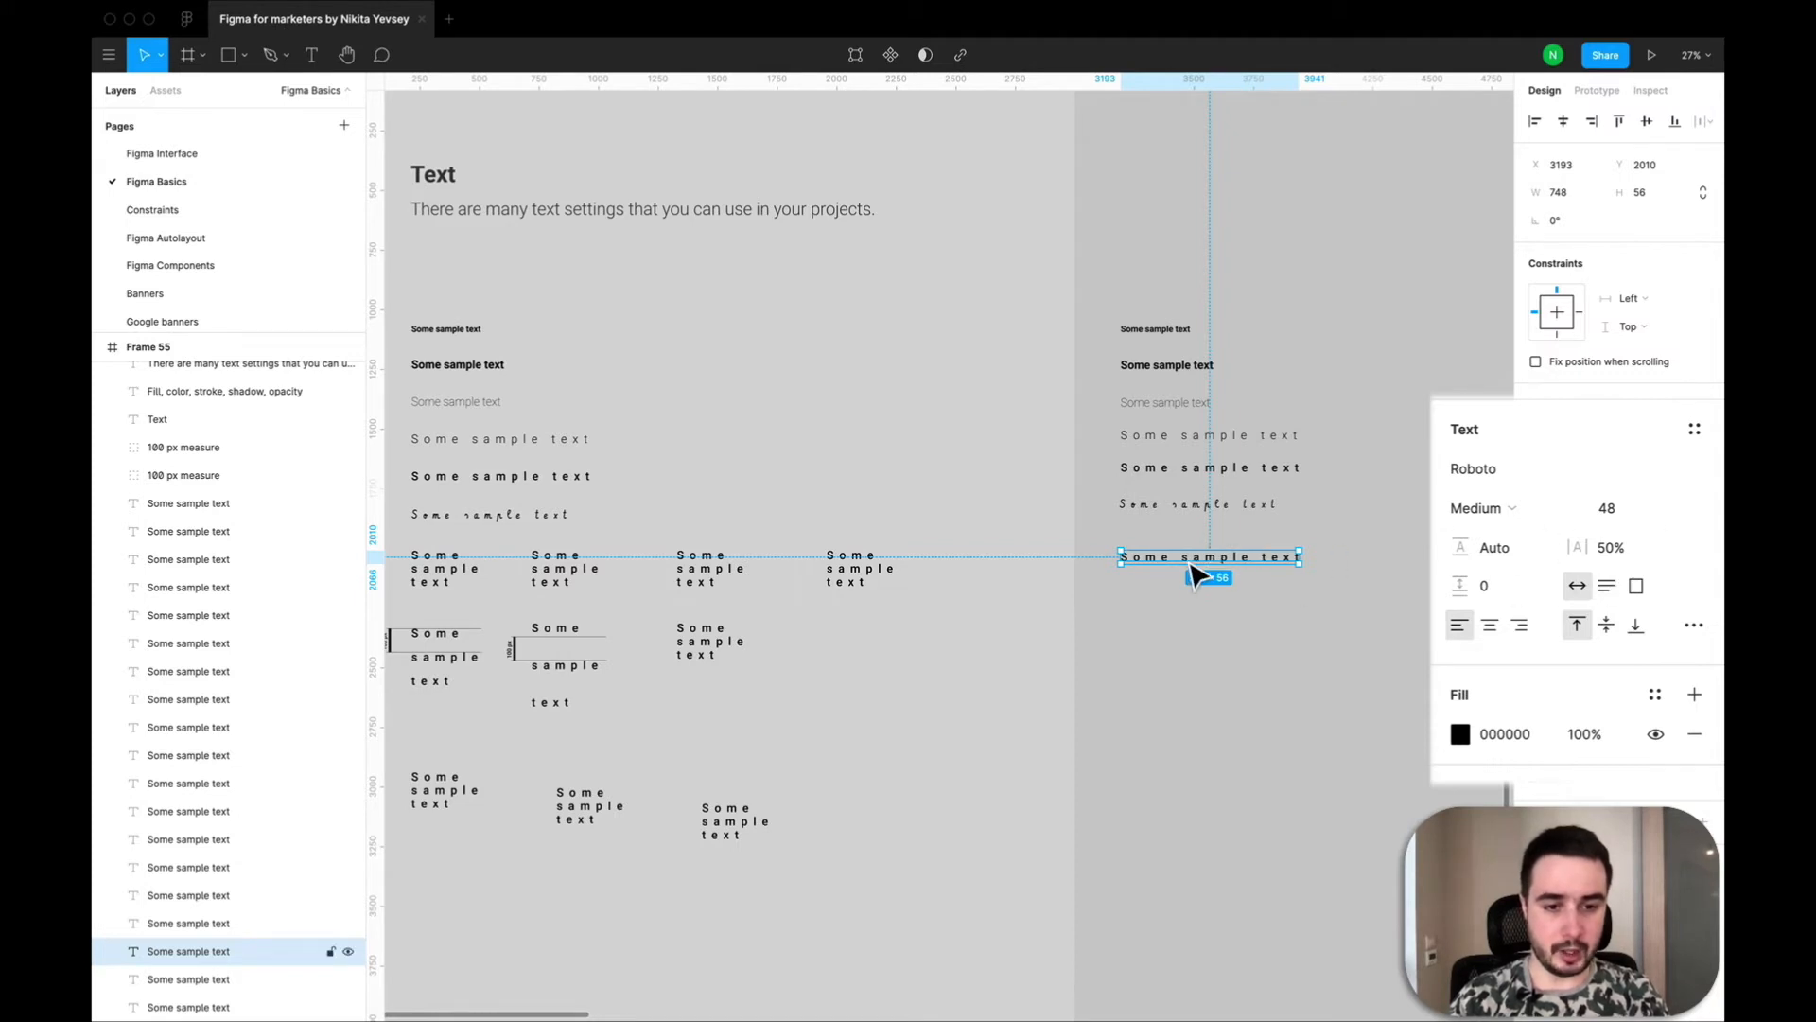
# Break the copied text at Y 2010 into three lines with one word on each.
pyautogui.doubleClick(1188, 558)
pyautogui.click(1182, 556)
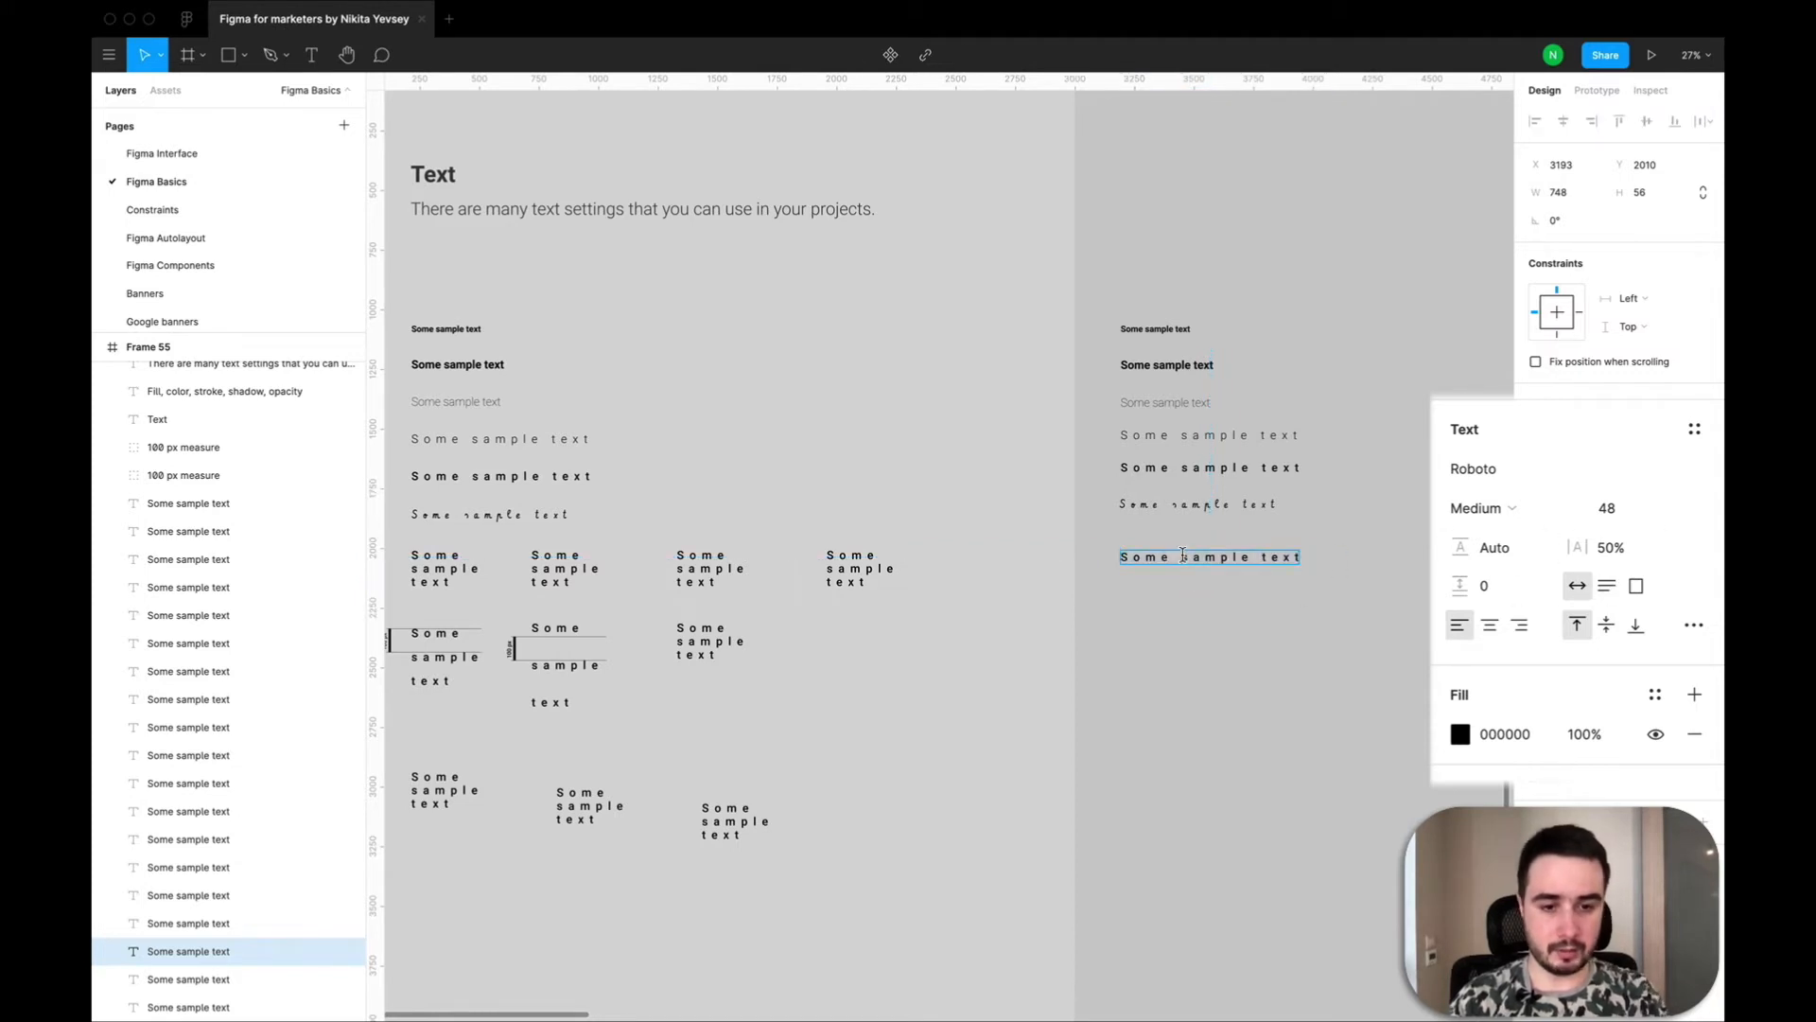
pyautogui.press('Return')
pyautogui.click(1196, 570)
pyautogui.press('Return')
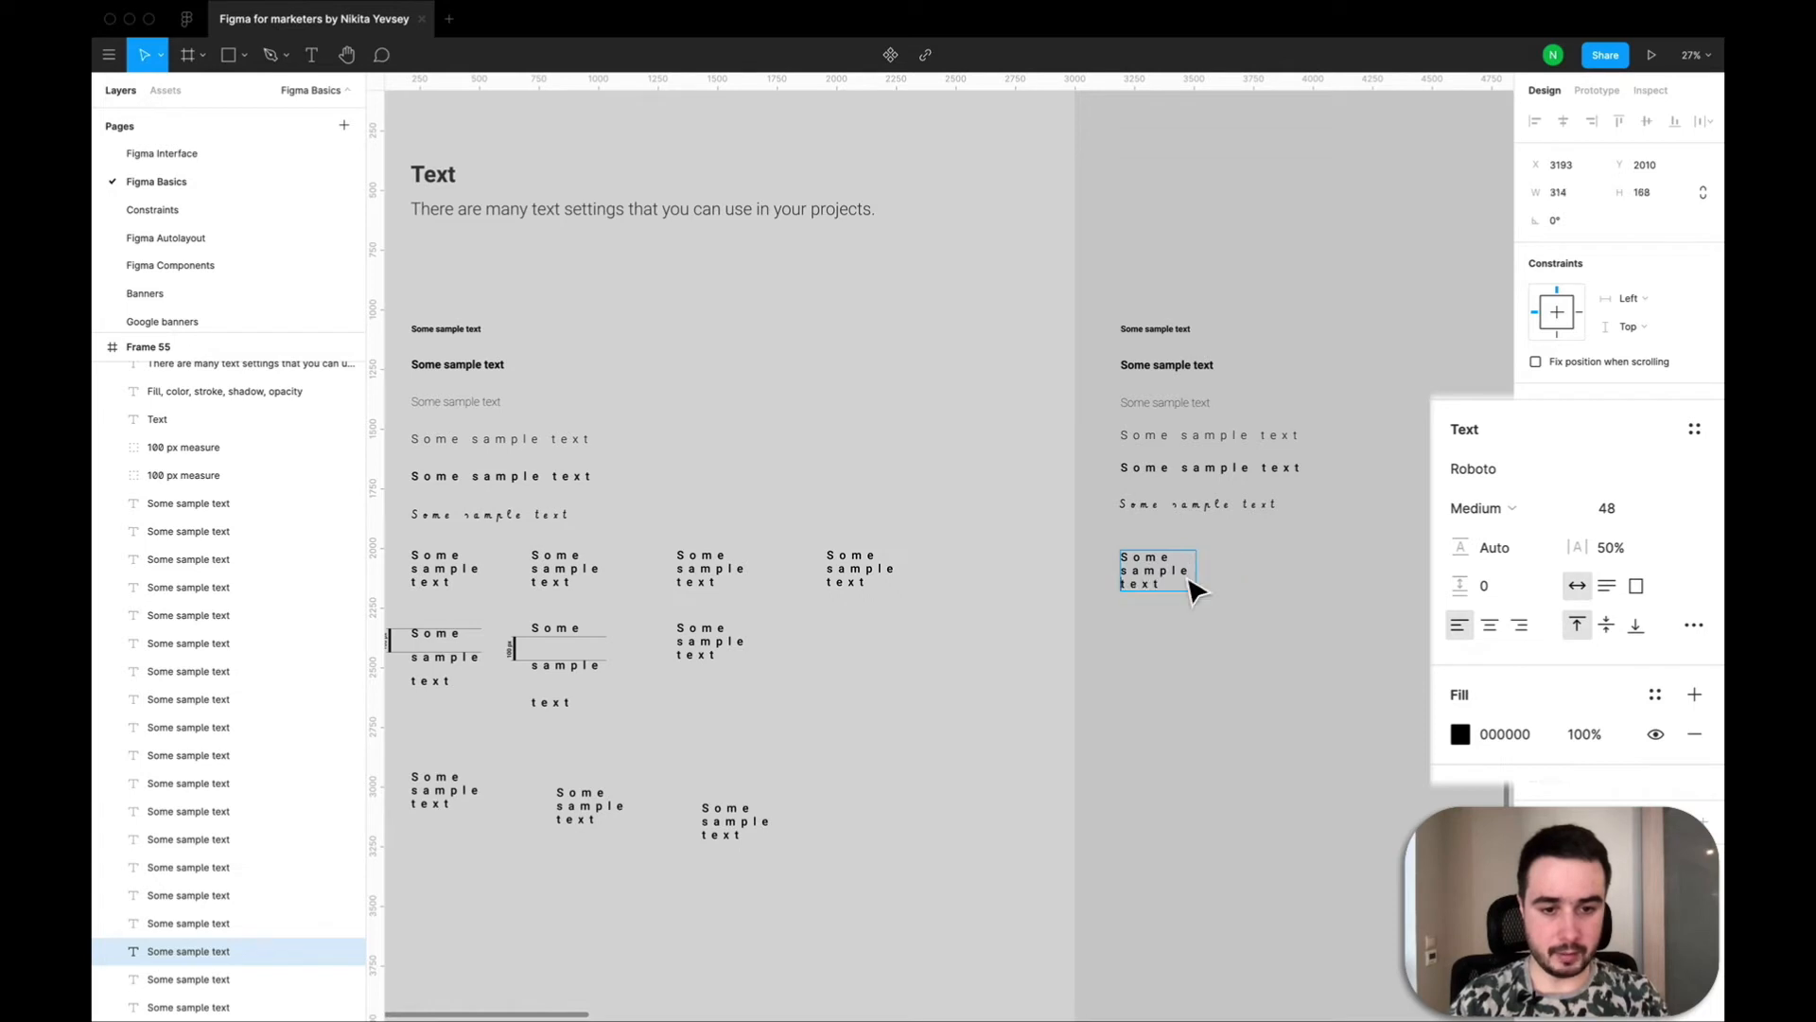
pyautogui.press('Escape')
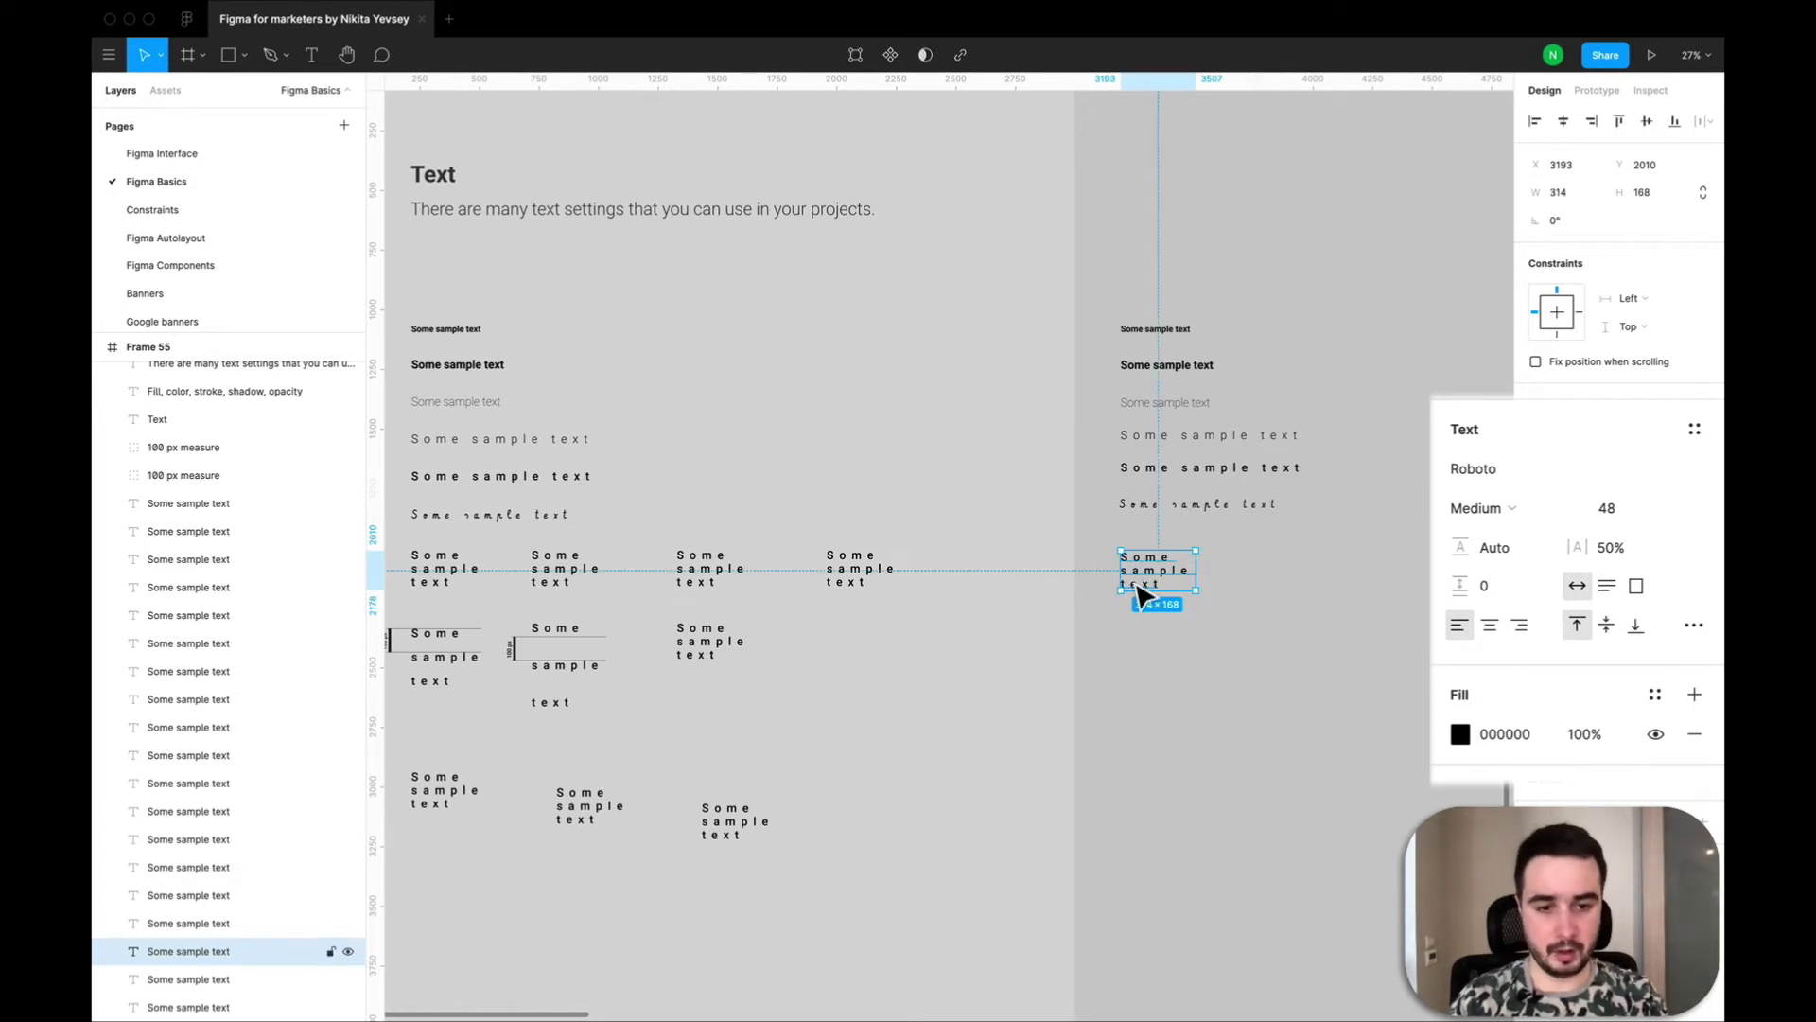
# Duplicate the three-line text beside itself at X 3627, Y 2002 and set the copy's resizing to auto height.
pyautogui.press('super+v')
pyautogui.moveTo(1144, 592); pyautogui.dragTo(1261, 596)
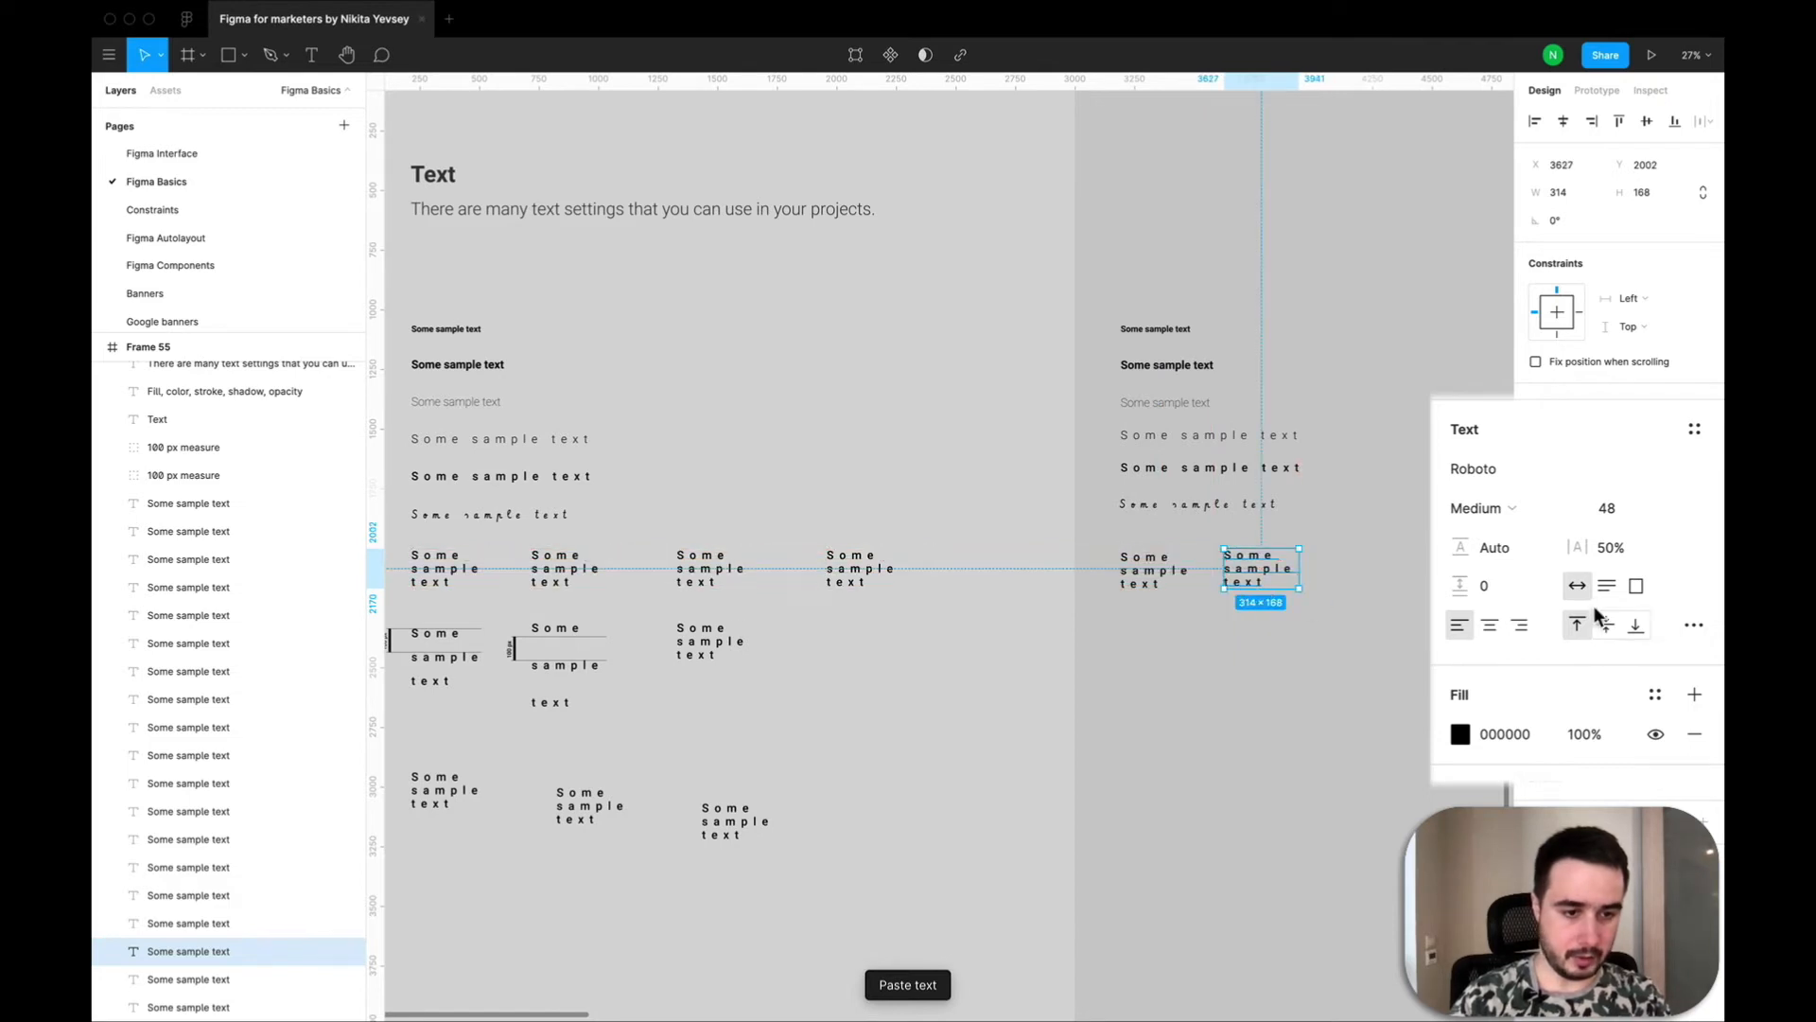
pyautogui.click(1606, 585)
# Switch the copy's resizing to auto width and remove its line breaks so the text runs on one line.
pyautogui.doubleClick(1230, 573)
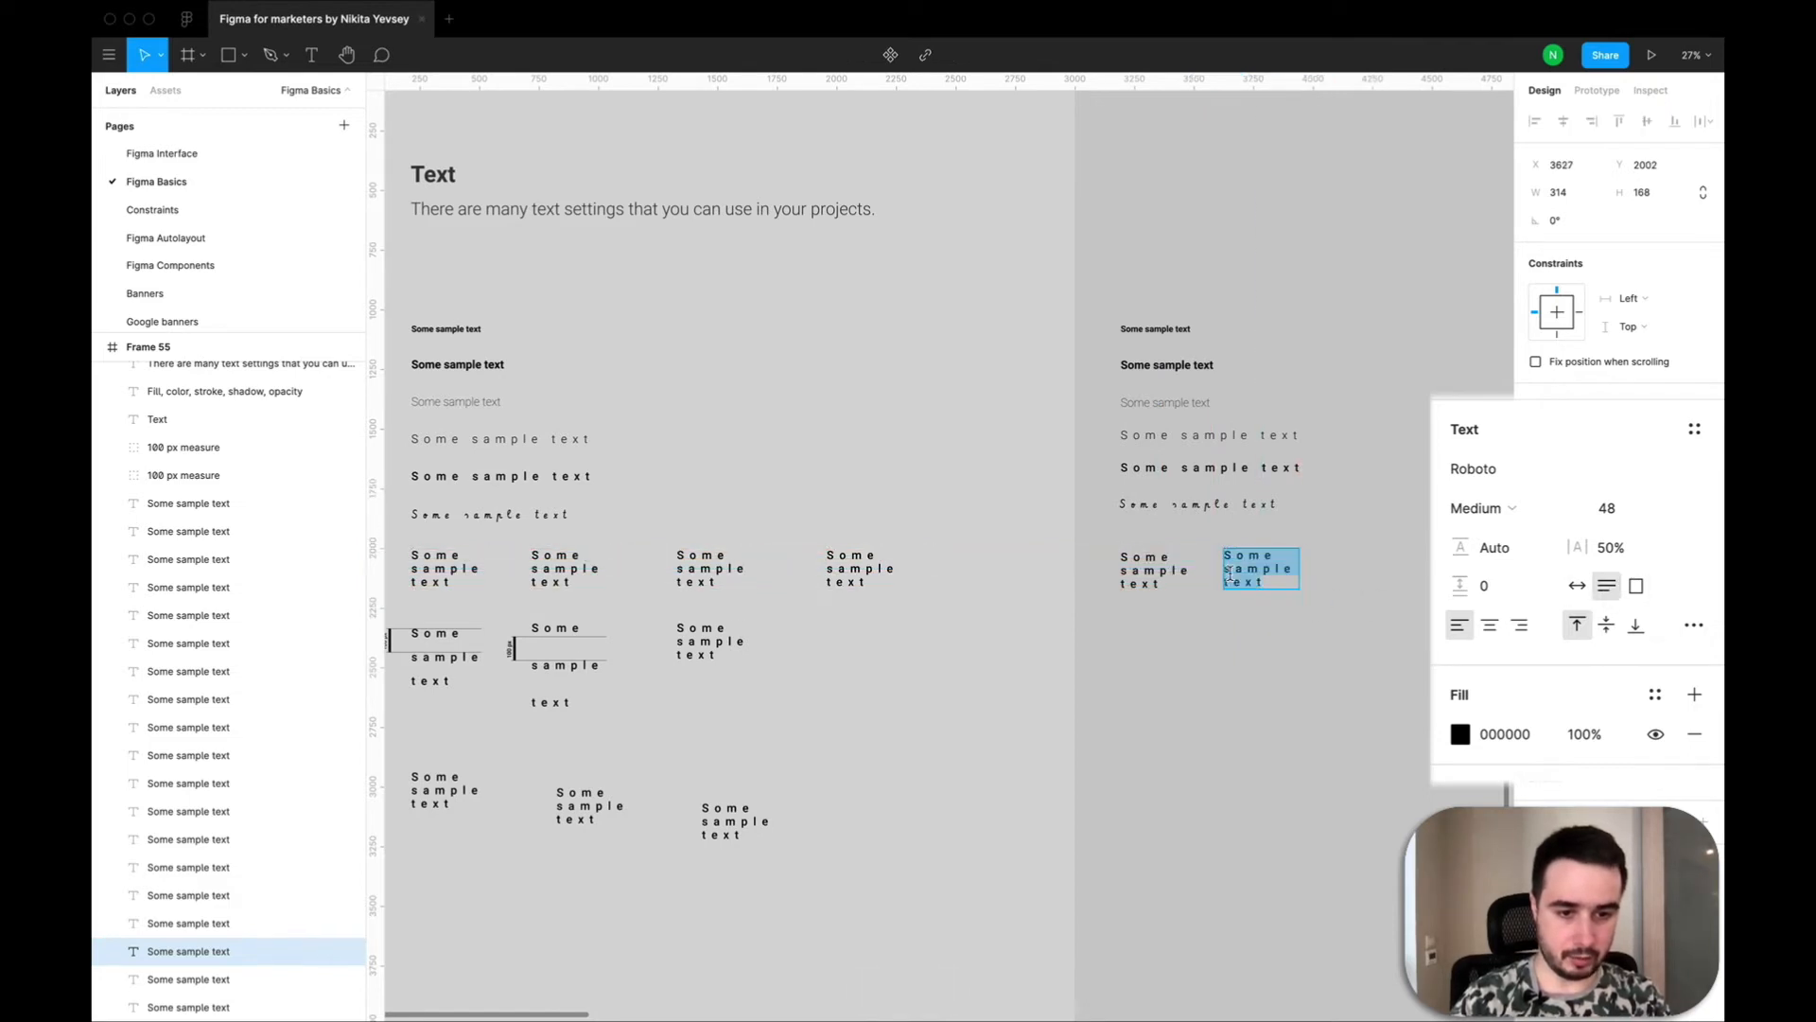
pyautogui.click(1228, 573)
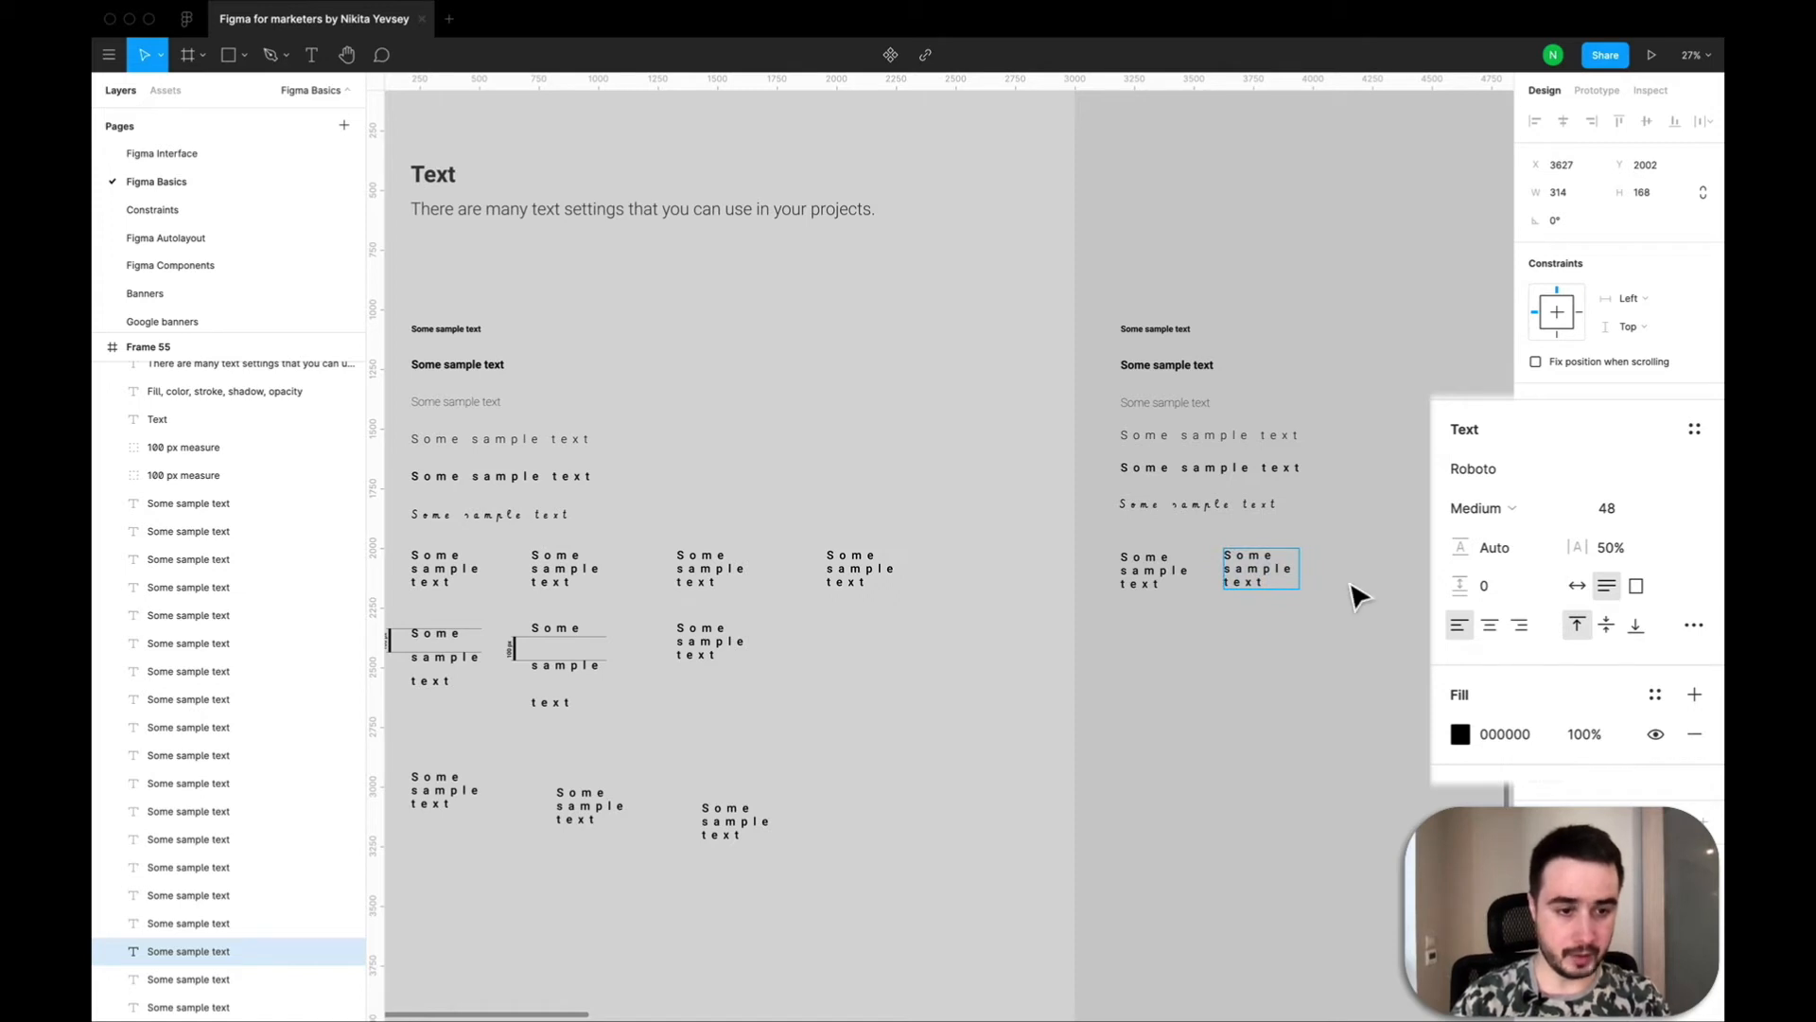
pyautogui.click(1577, 586)
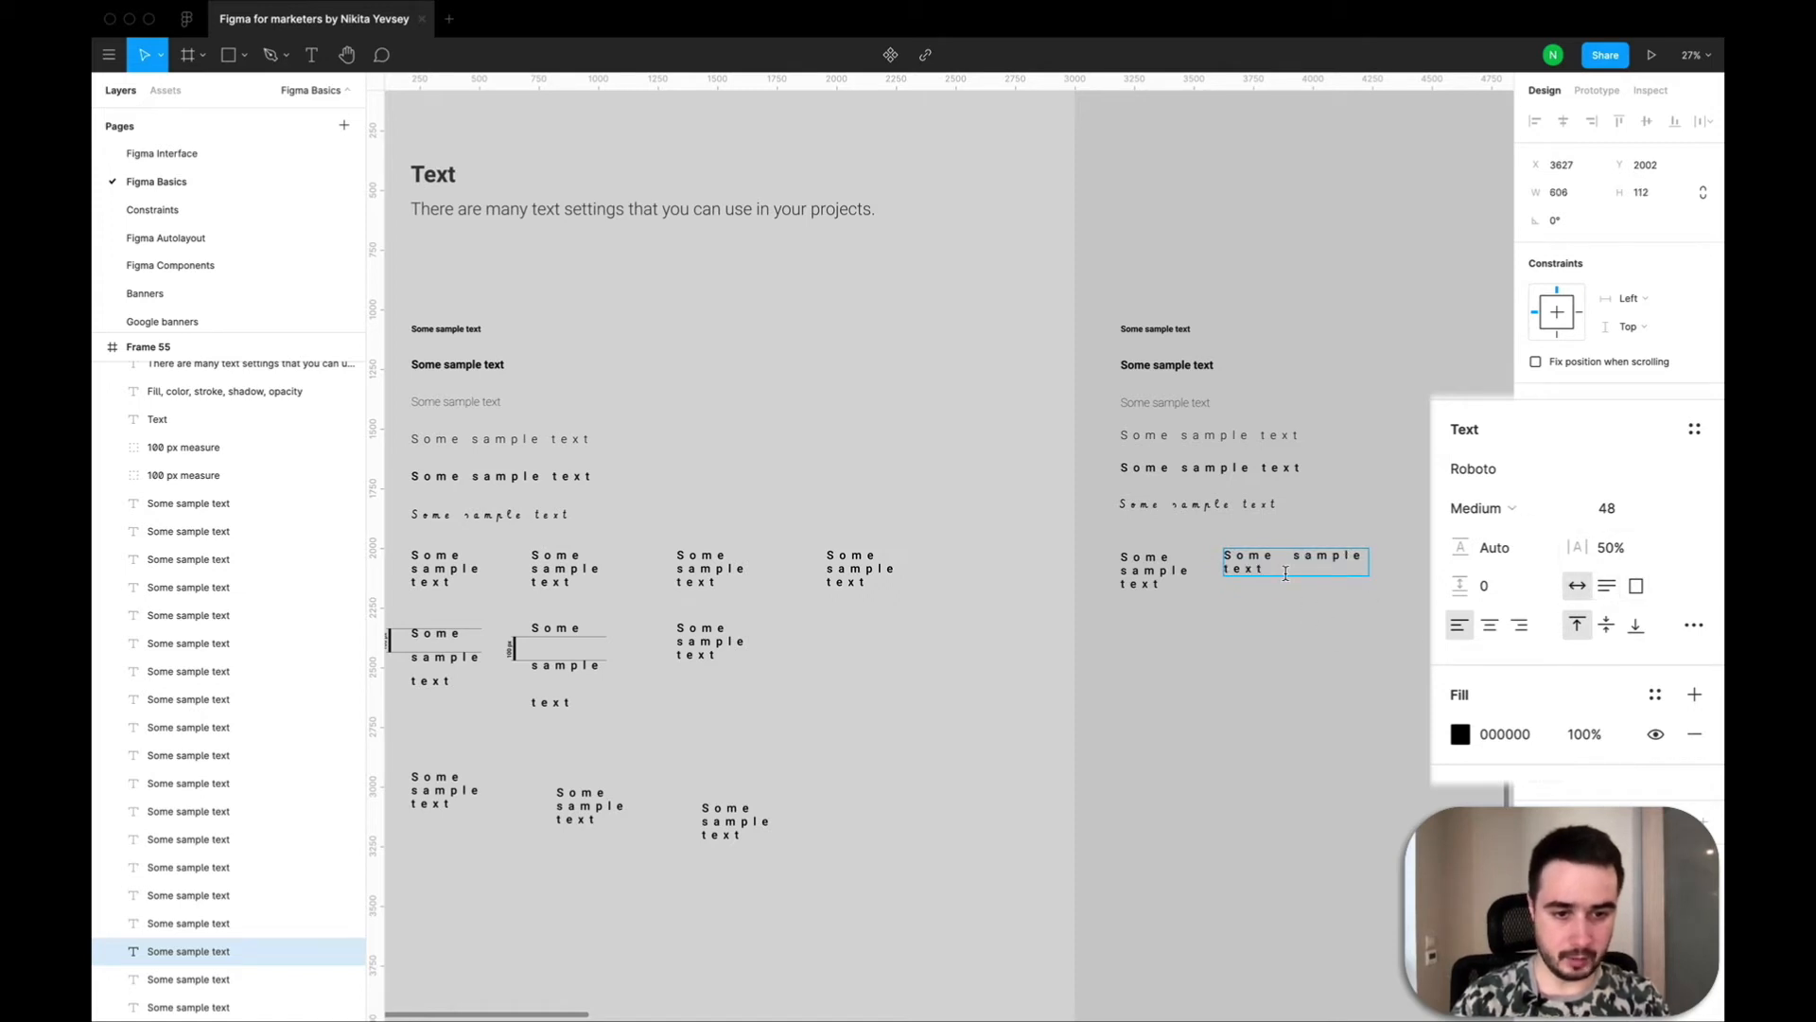
pyautogui.press('BackSpace')
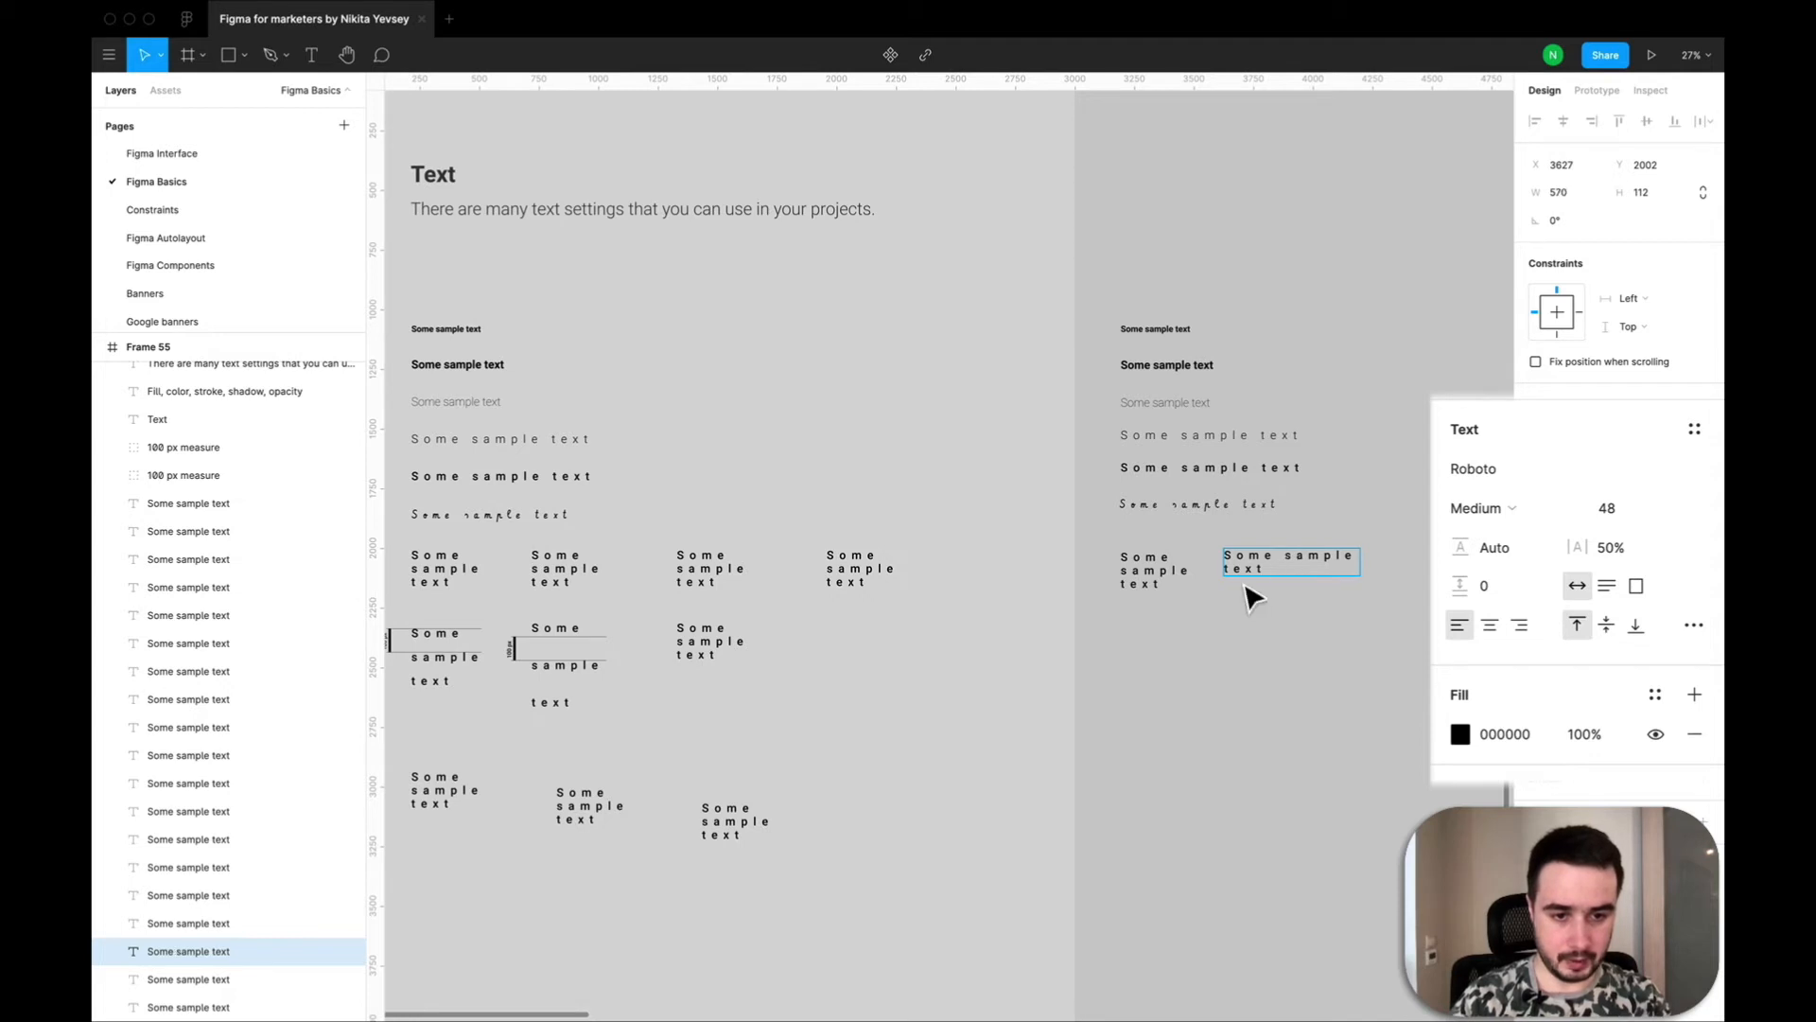
pyautogui.click(1225, 572)
pyautogui.press('BackSpace')
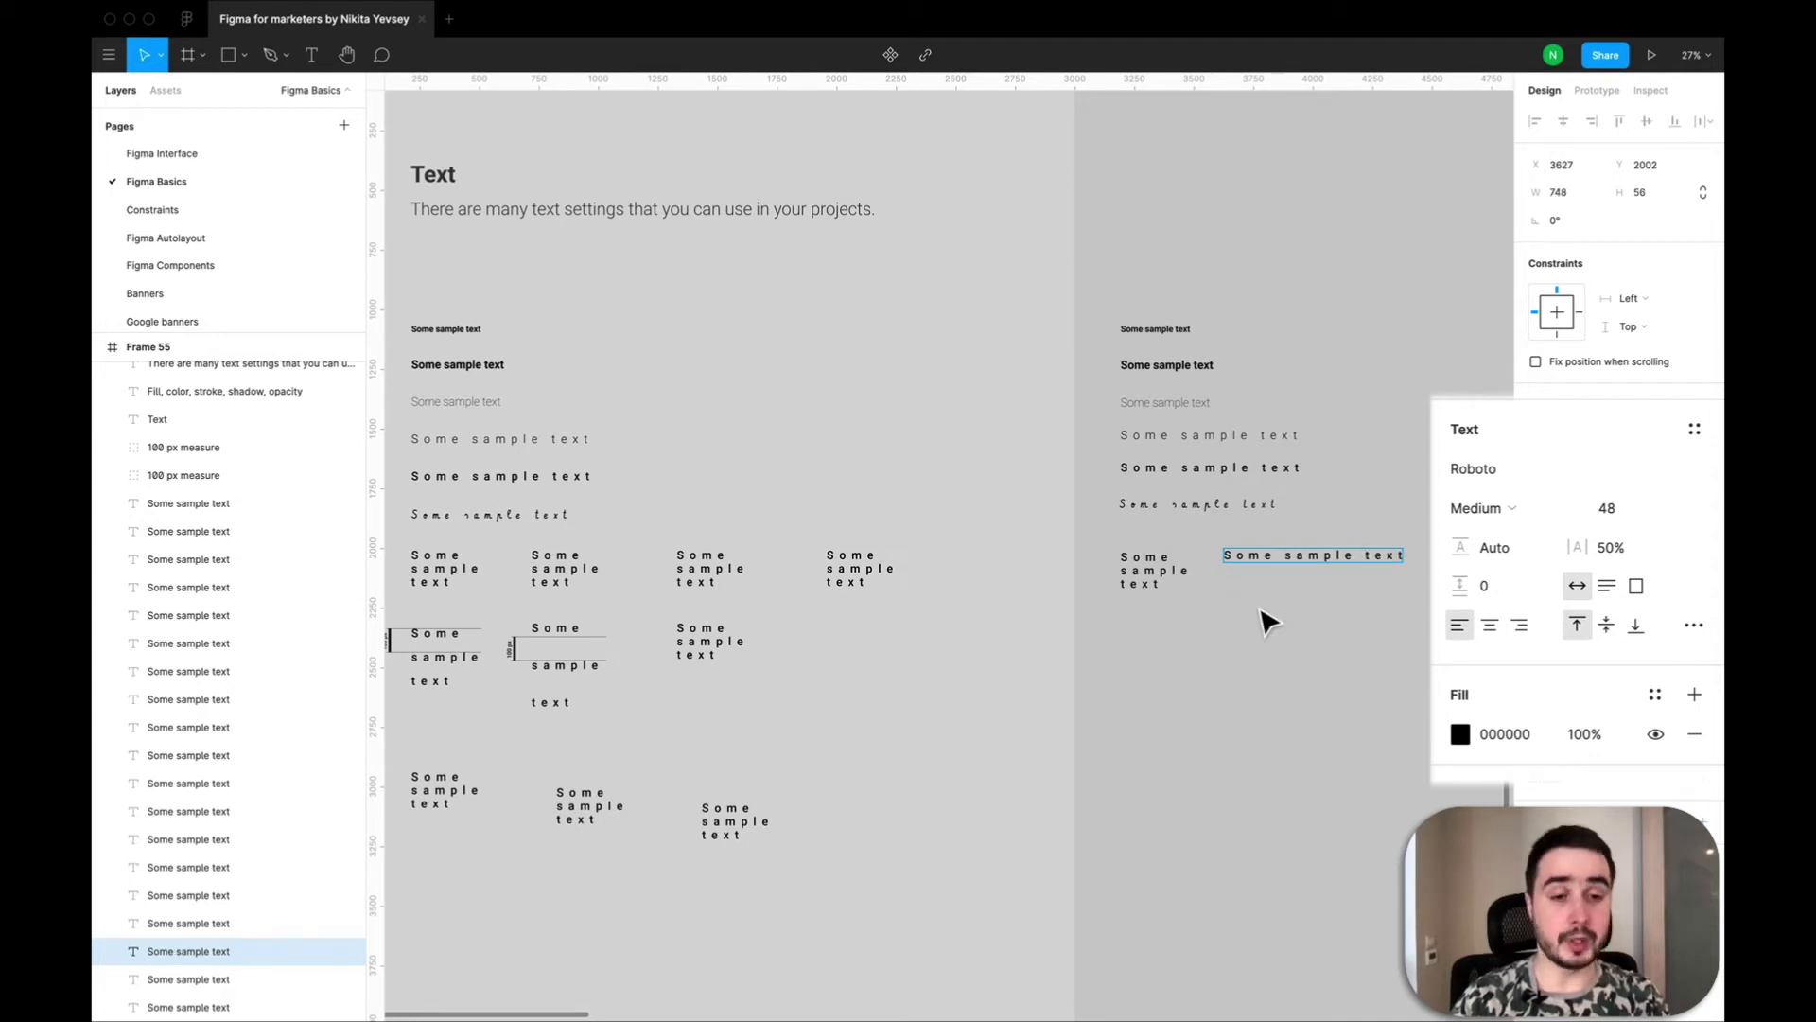
pyautogui.click(1269, 620)
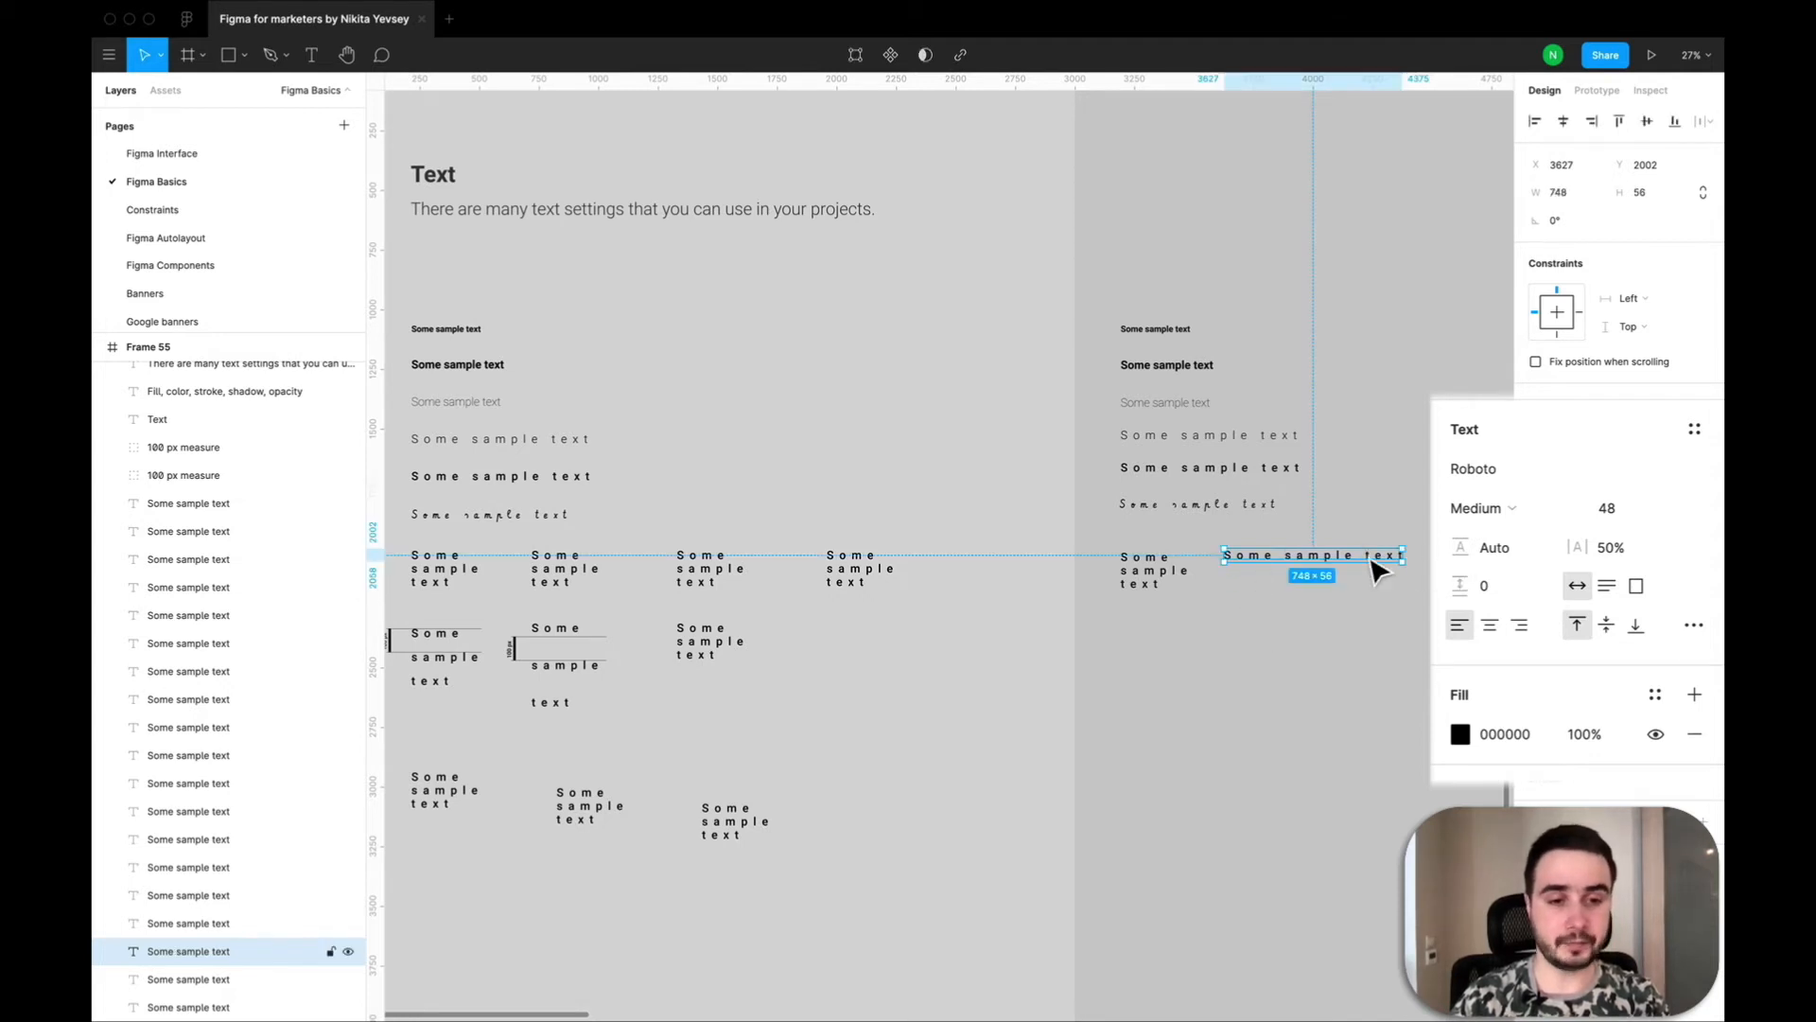
# Set the one-line copy to auto height and narrow its box to 326 wide so each word wraps.
pyautogui.scroll(5, 1381, 567)
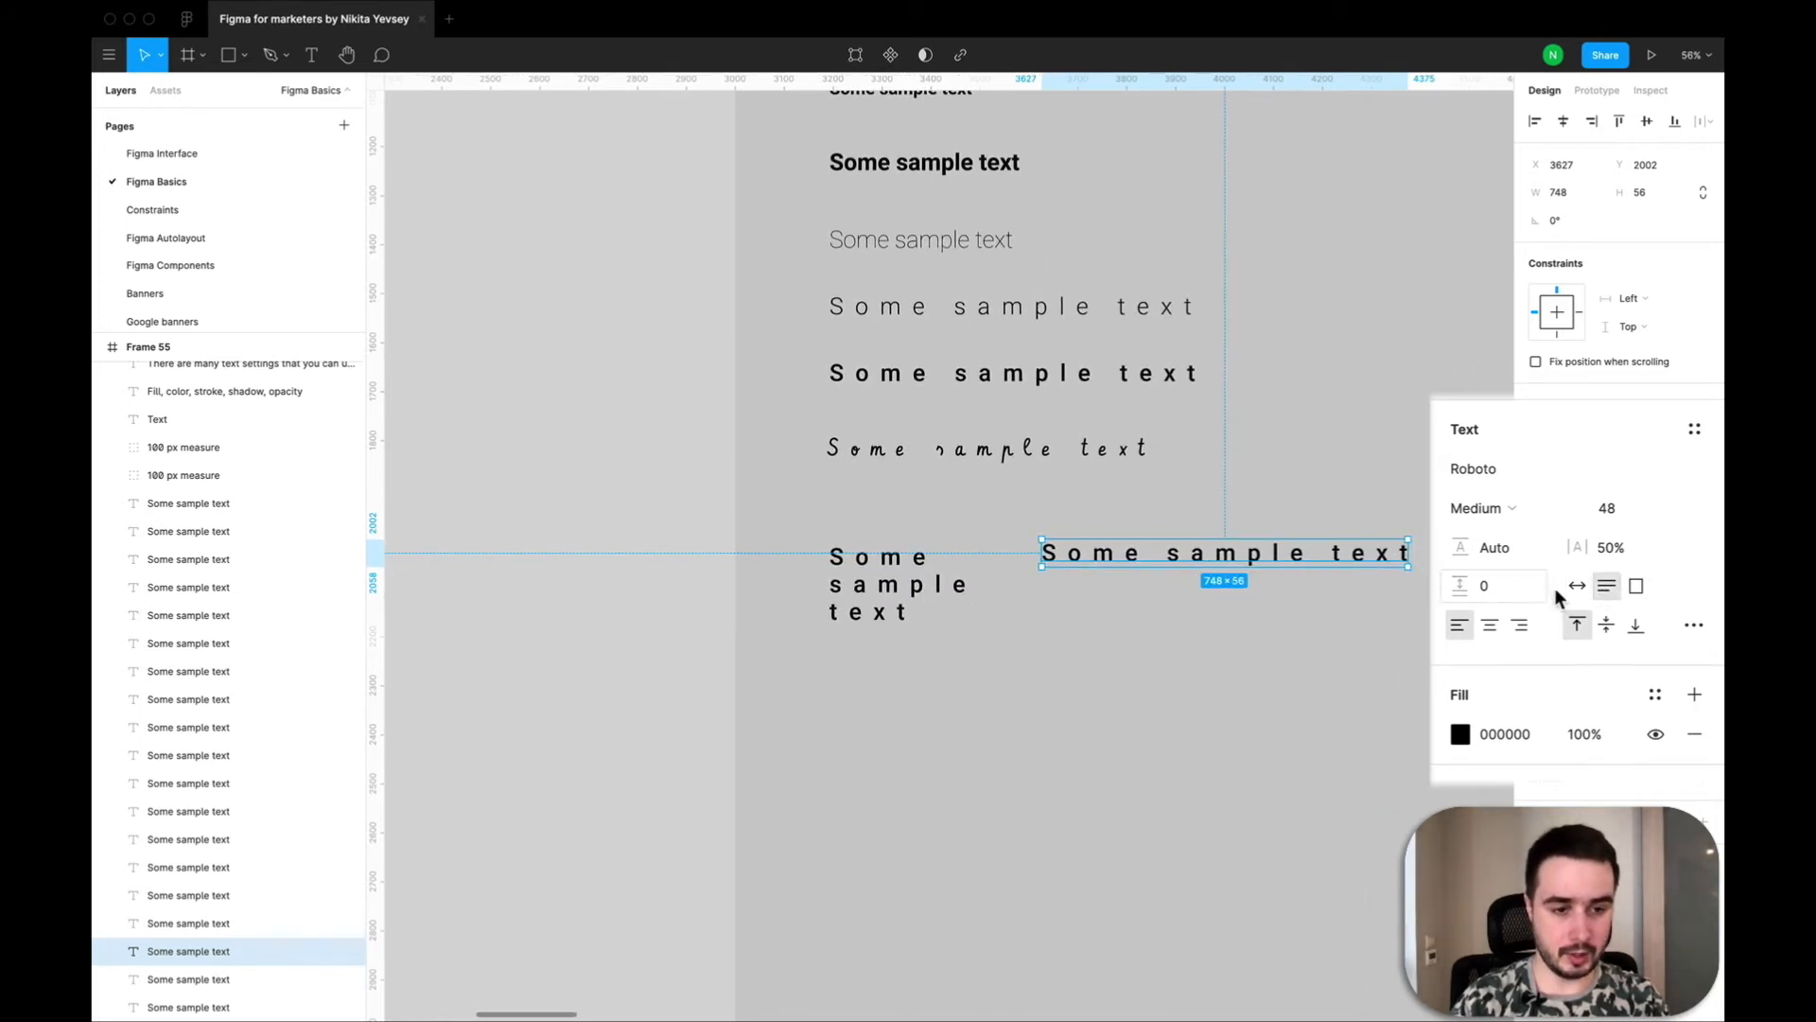
pyautogui.click(1606, 588)
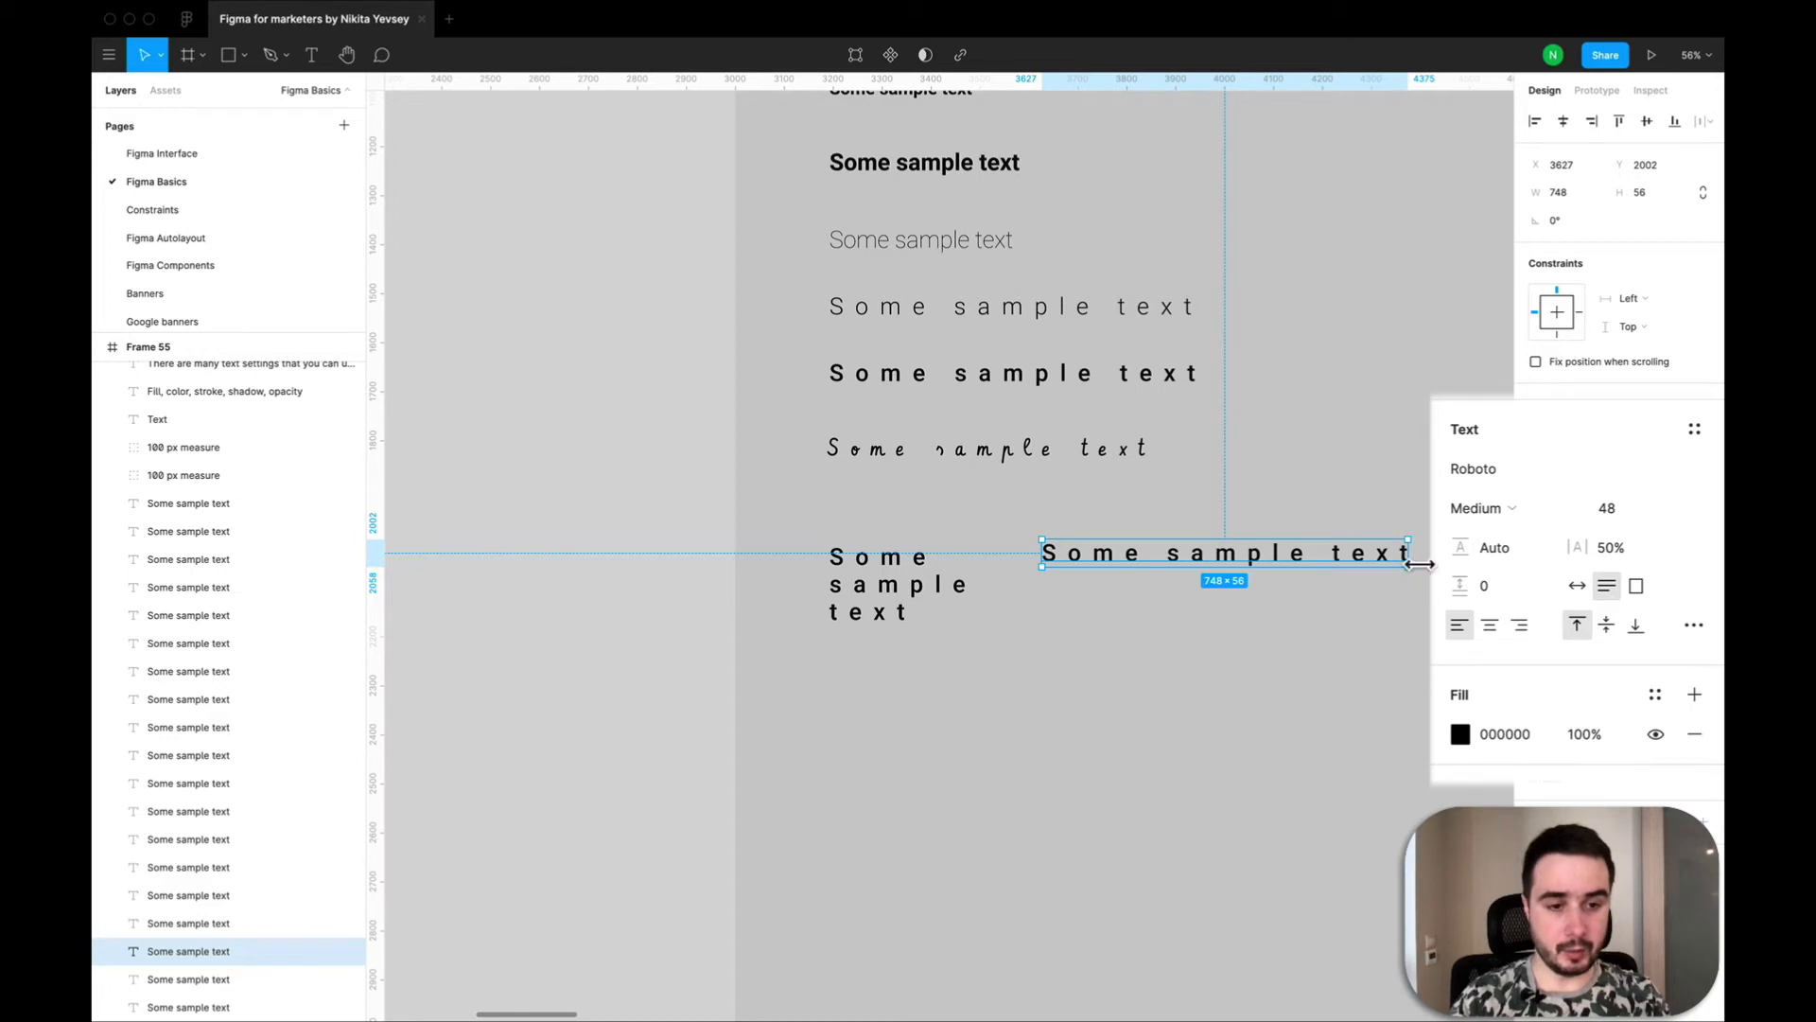
pyautogui.moveTo(1416, 565); pyautogui.dragTo(1208, 600)
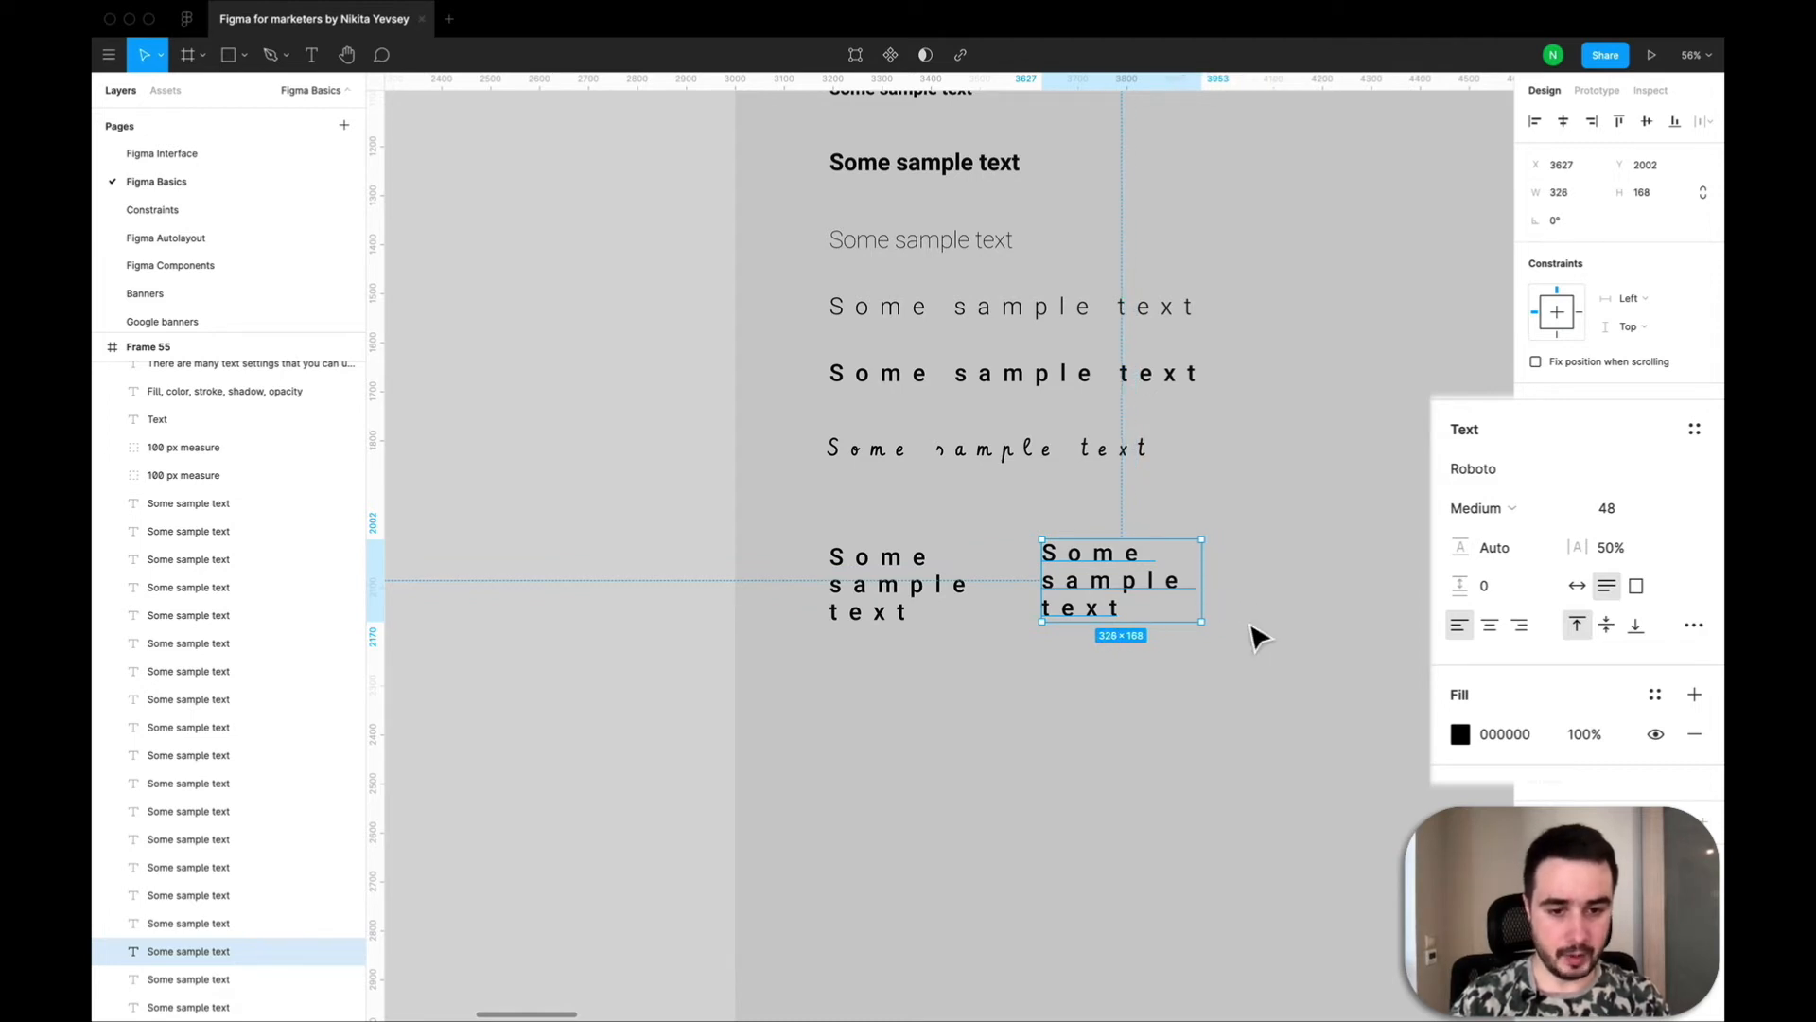
pyautogui.click(1253, 638)
# Duplicate the auto-height text beside itself at X 4104, Y 2002 and set the copy's resizing to fixed size.
pyautogui.scroll(-5, 1254, 639)
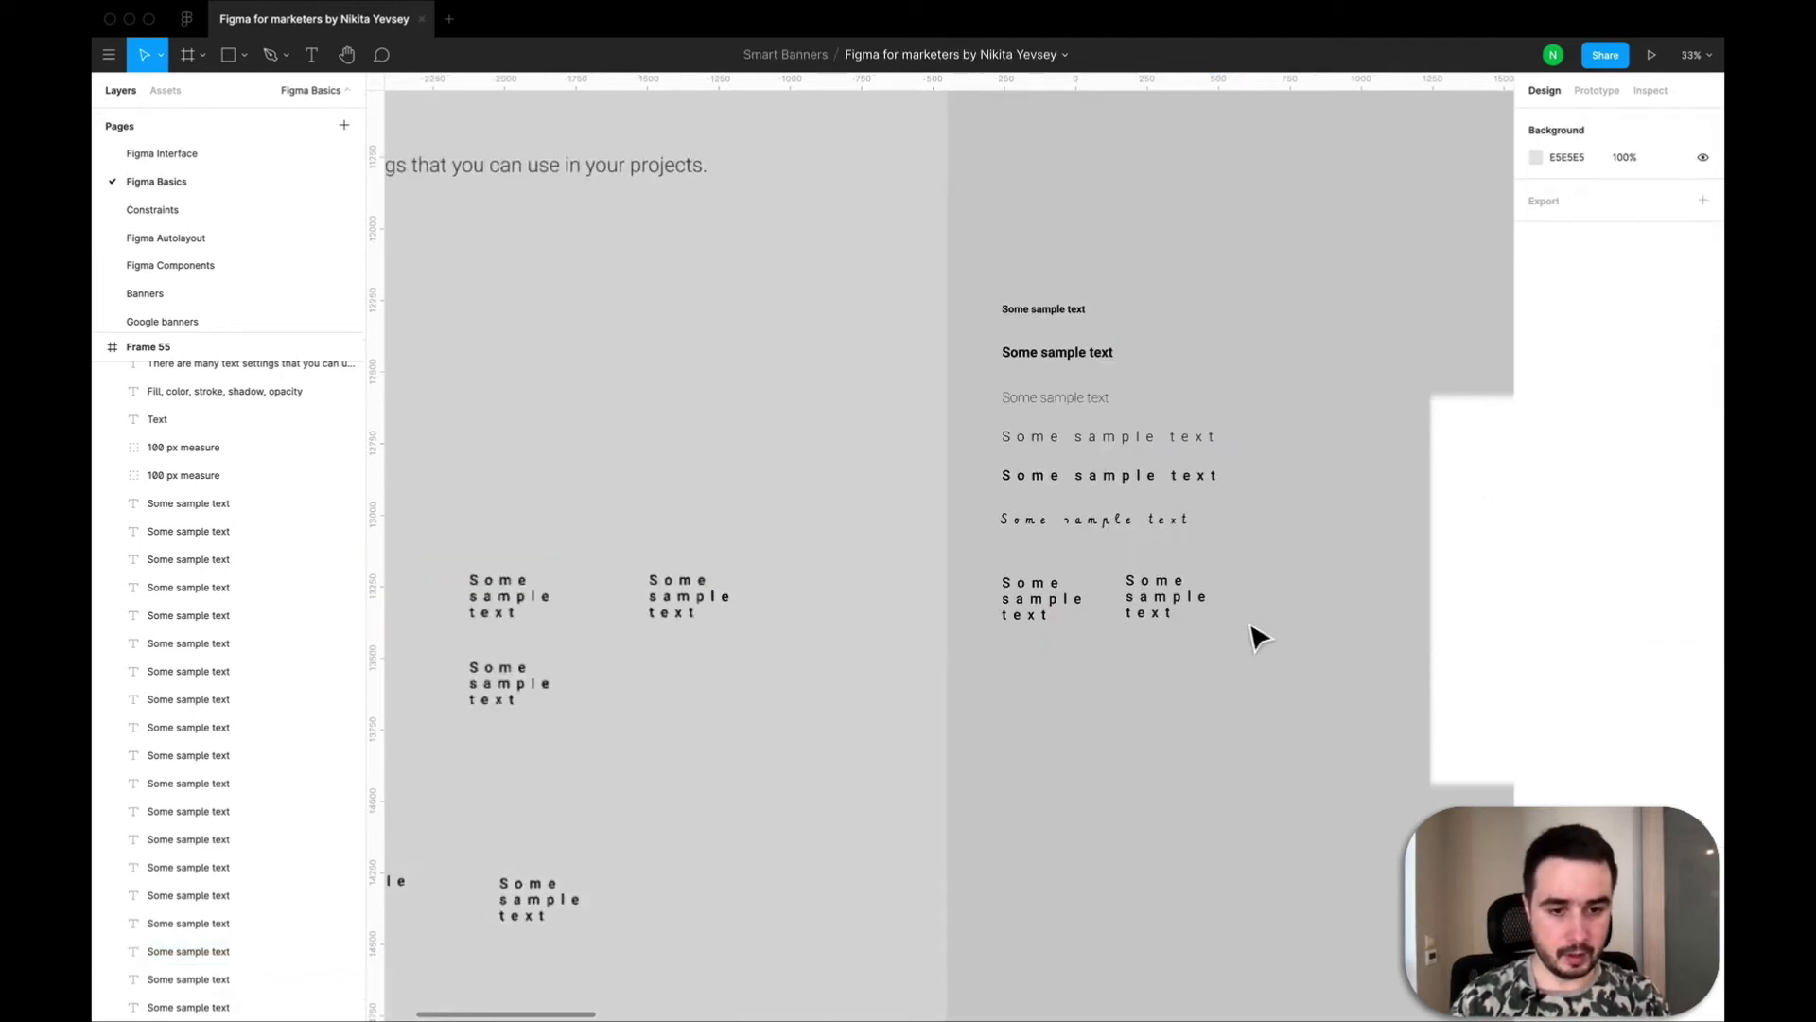
pyautogui.click(1164, 610)
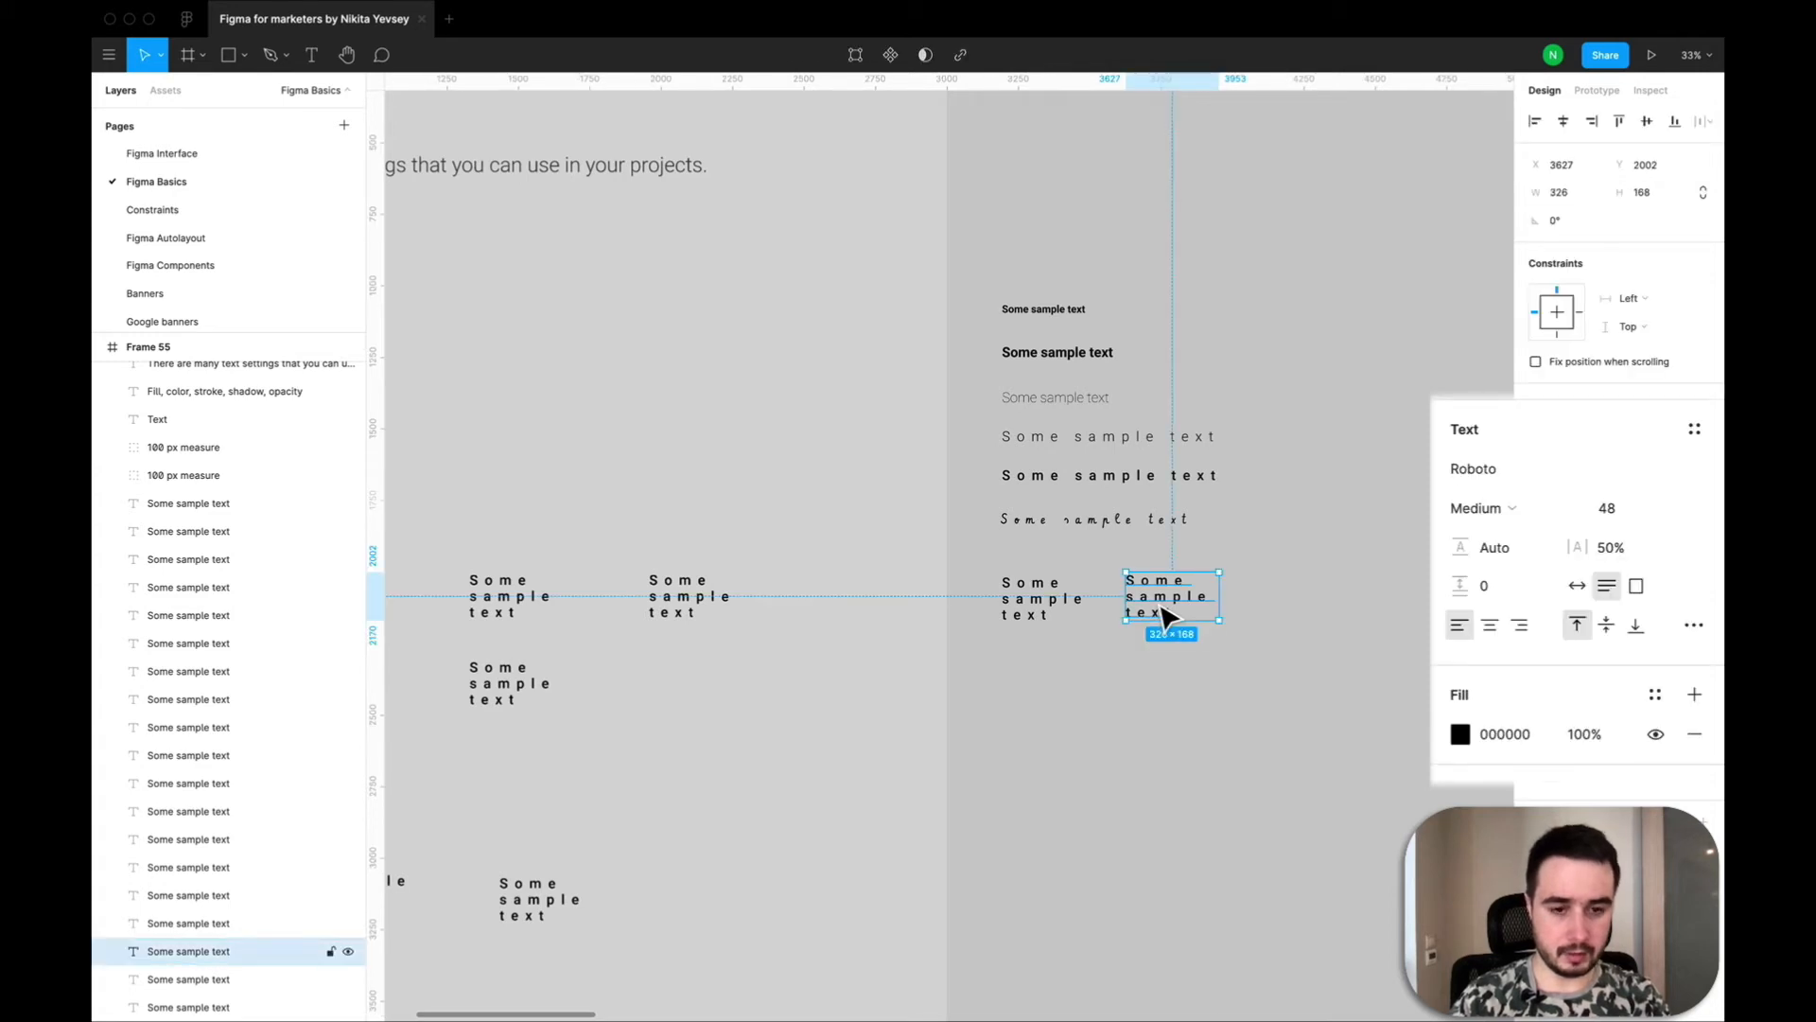
pyautogui.press('super+v')
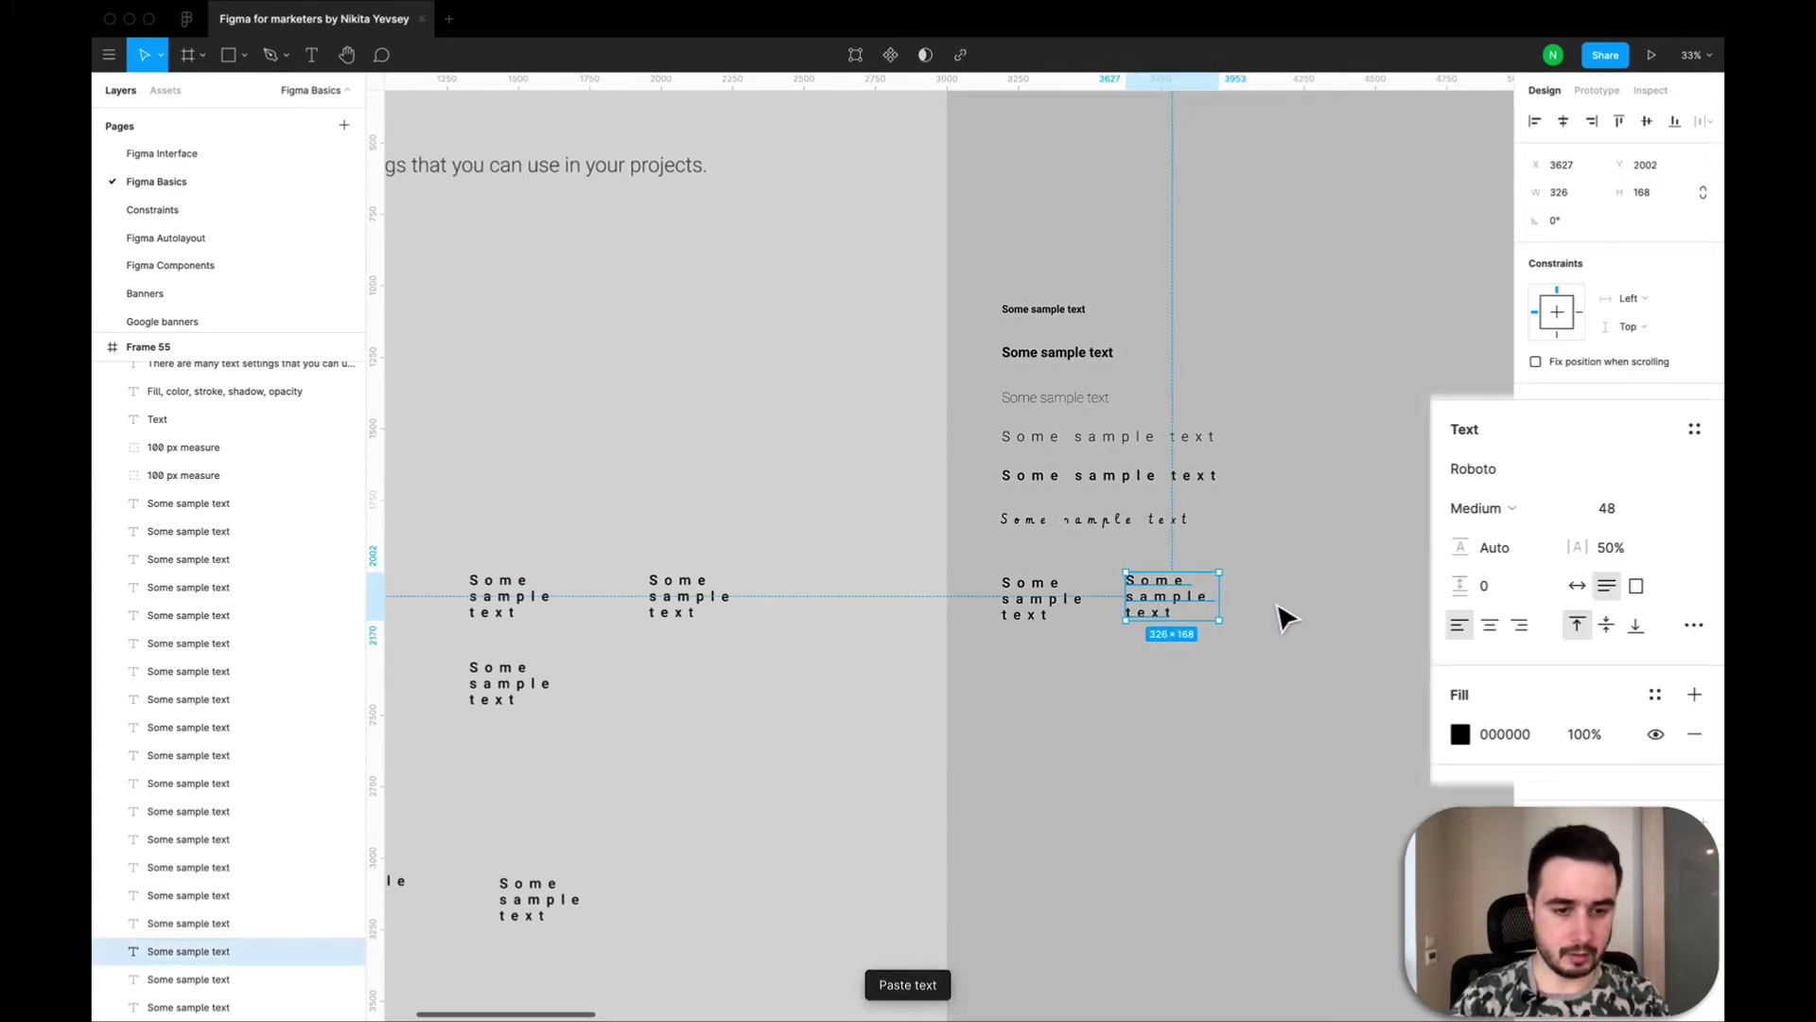
pyautogui.moveTo(1170, 619); pyautogui.dragTo(1305, 620)
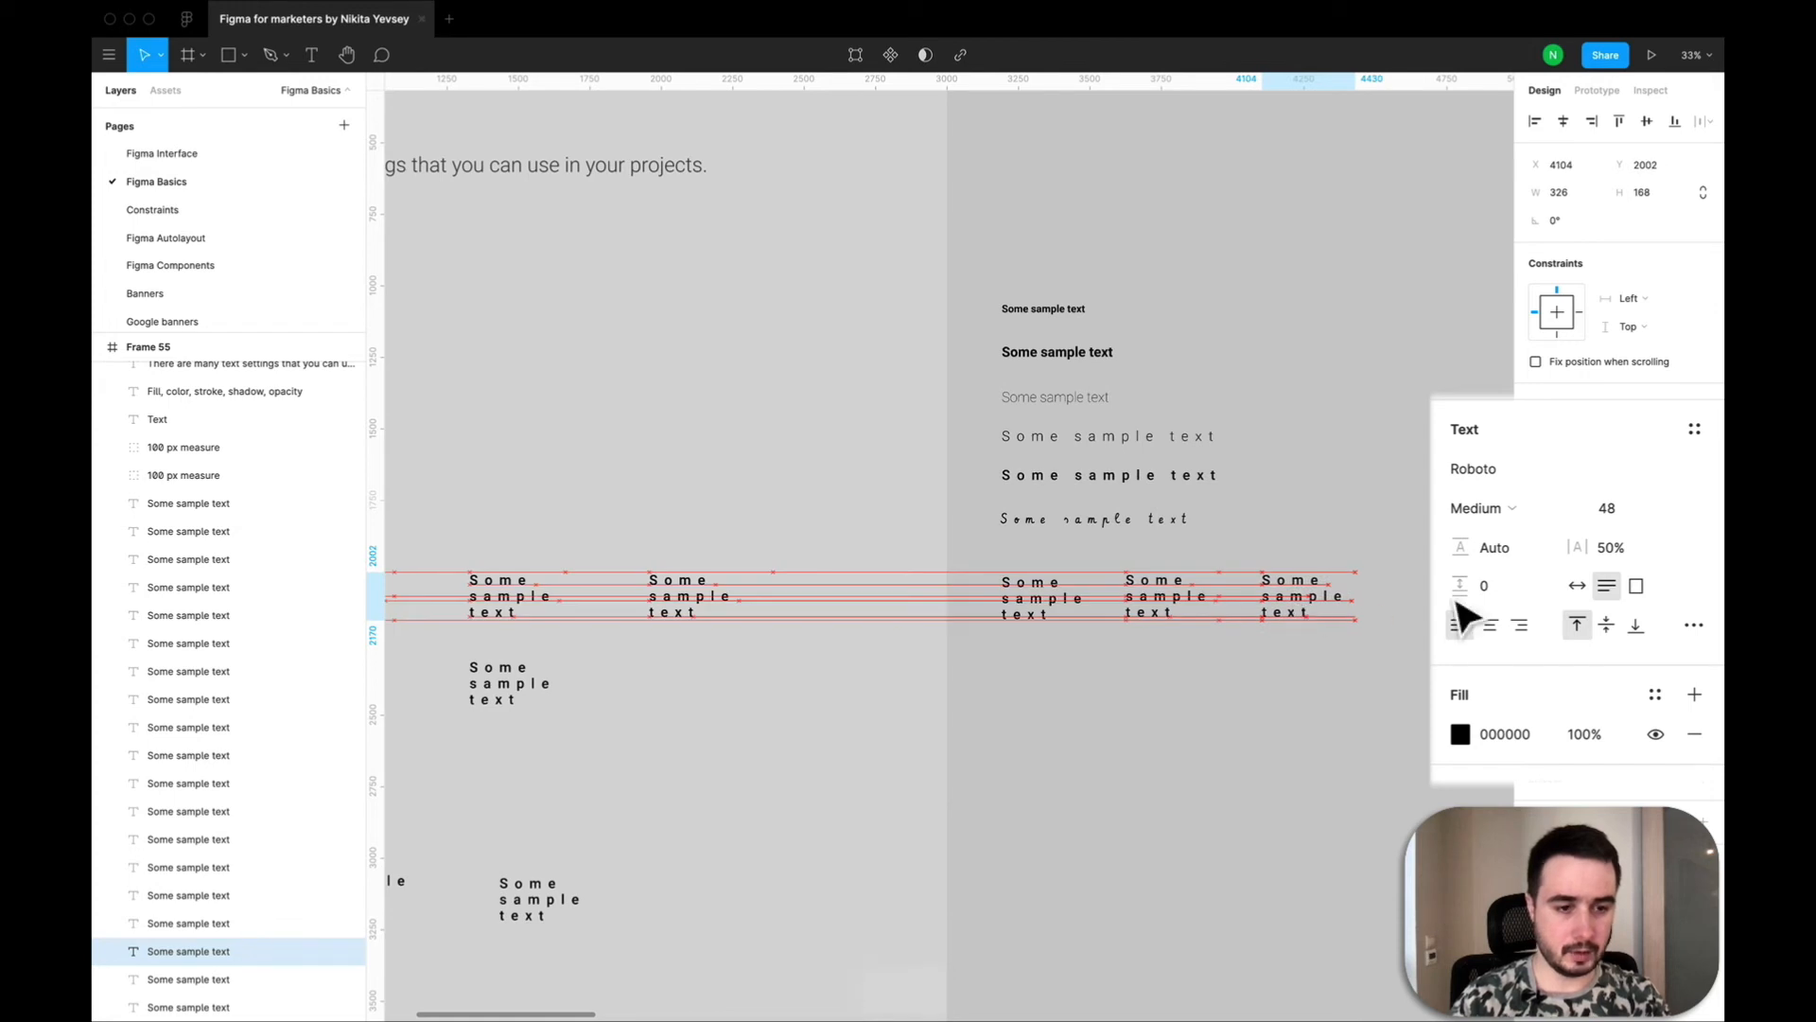
pyautogui.click(1634, 587)
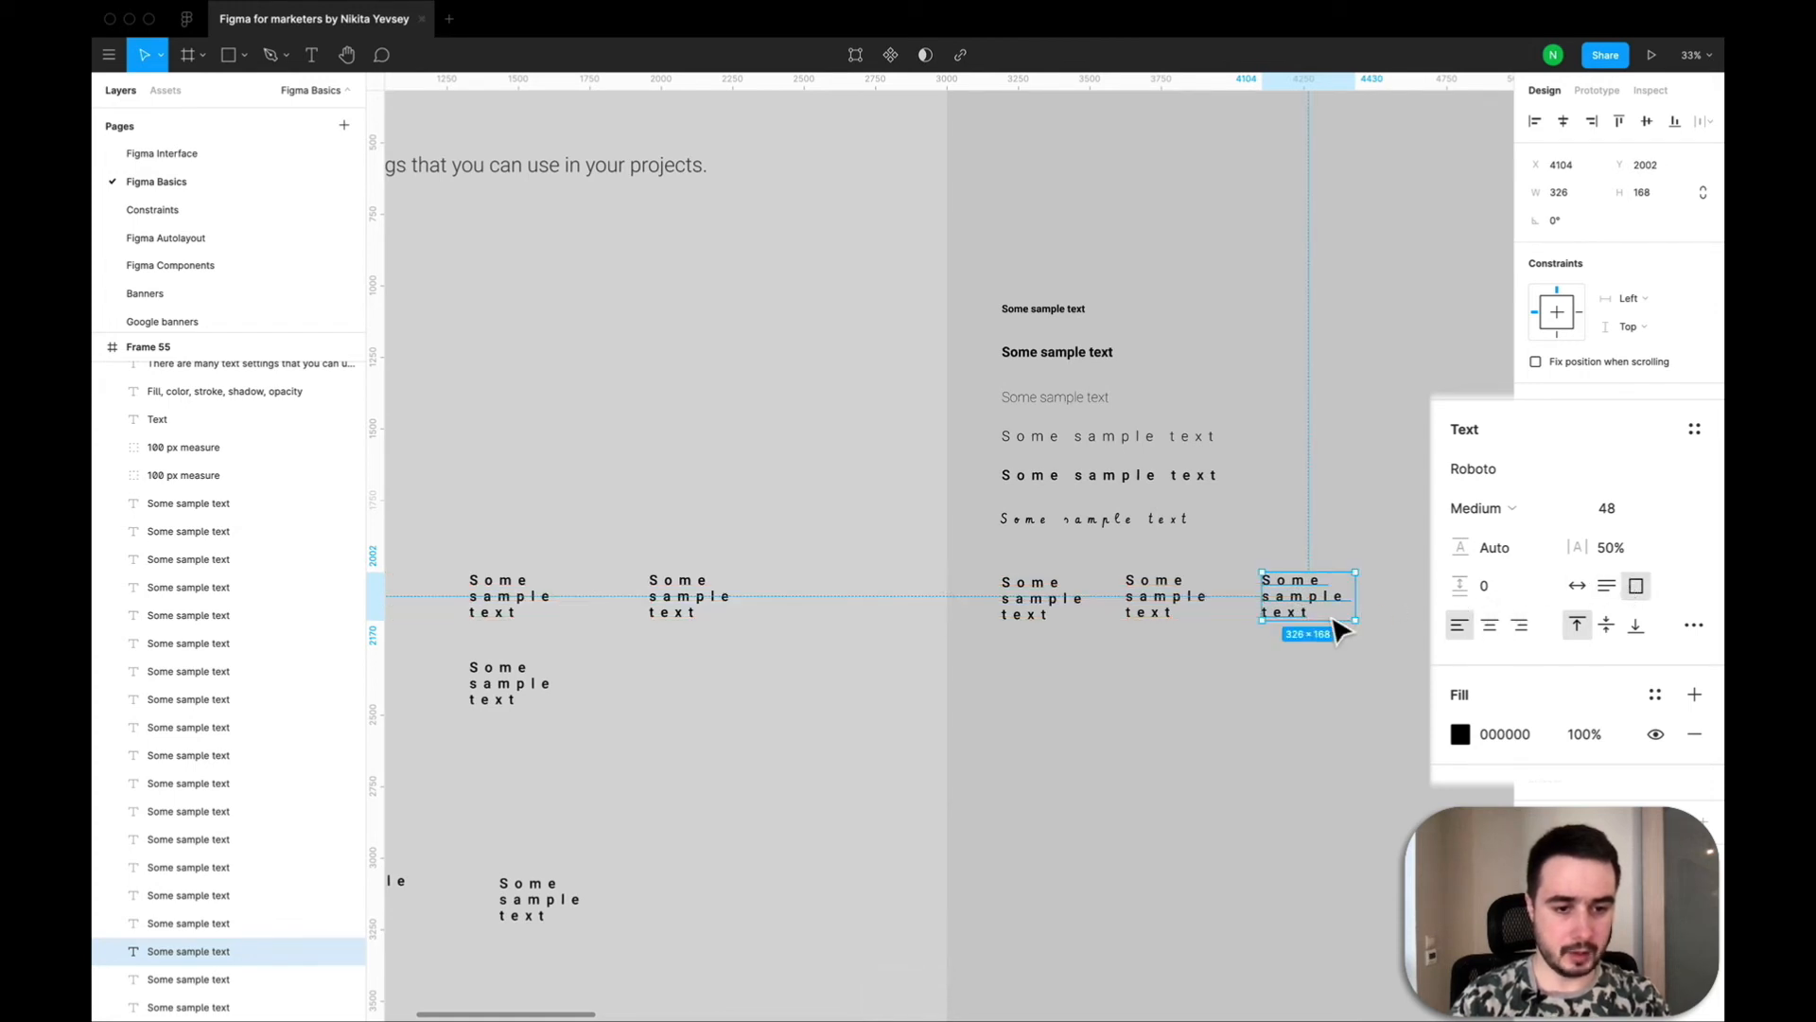
# Append the word "fowengrgn" to the fixed-size copy at X 4104, Y 2002 so the text overflows its box.
pyautogui.click(1321, 622)
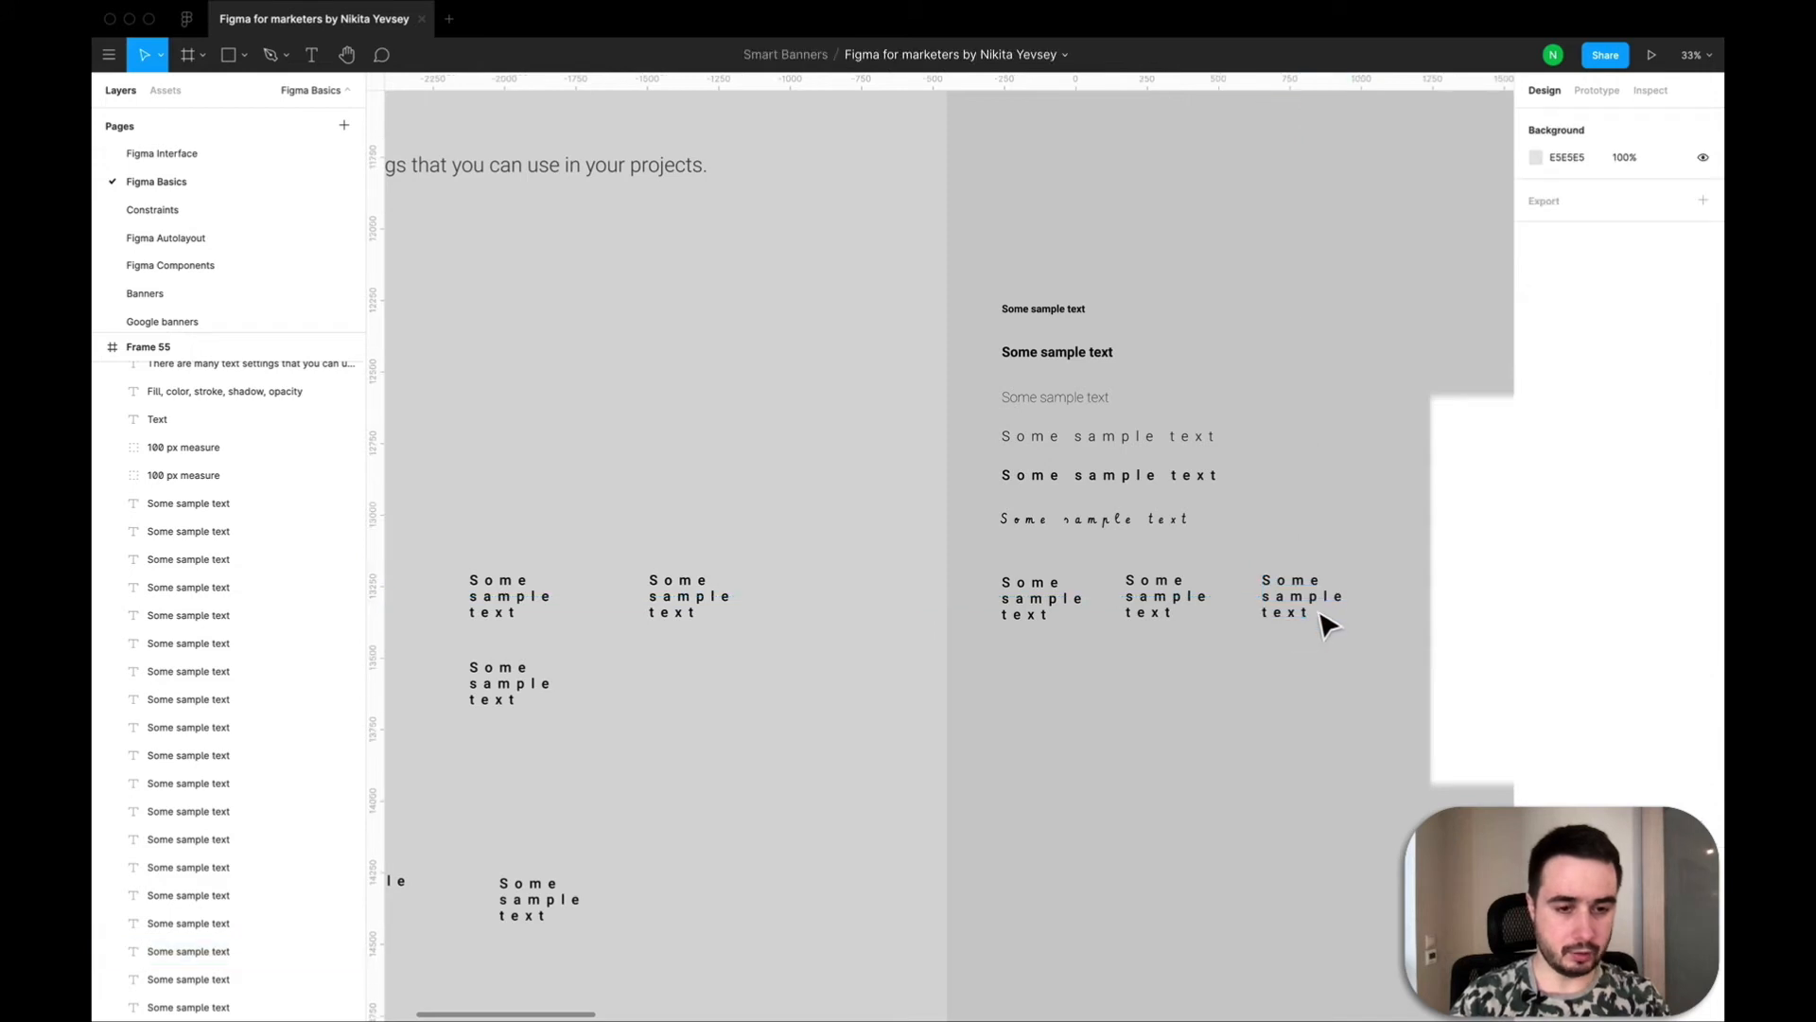
pyautogui.doubleClick(1320, 625)
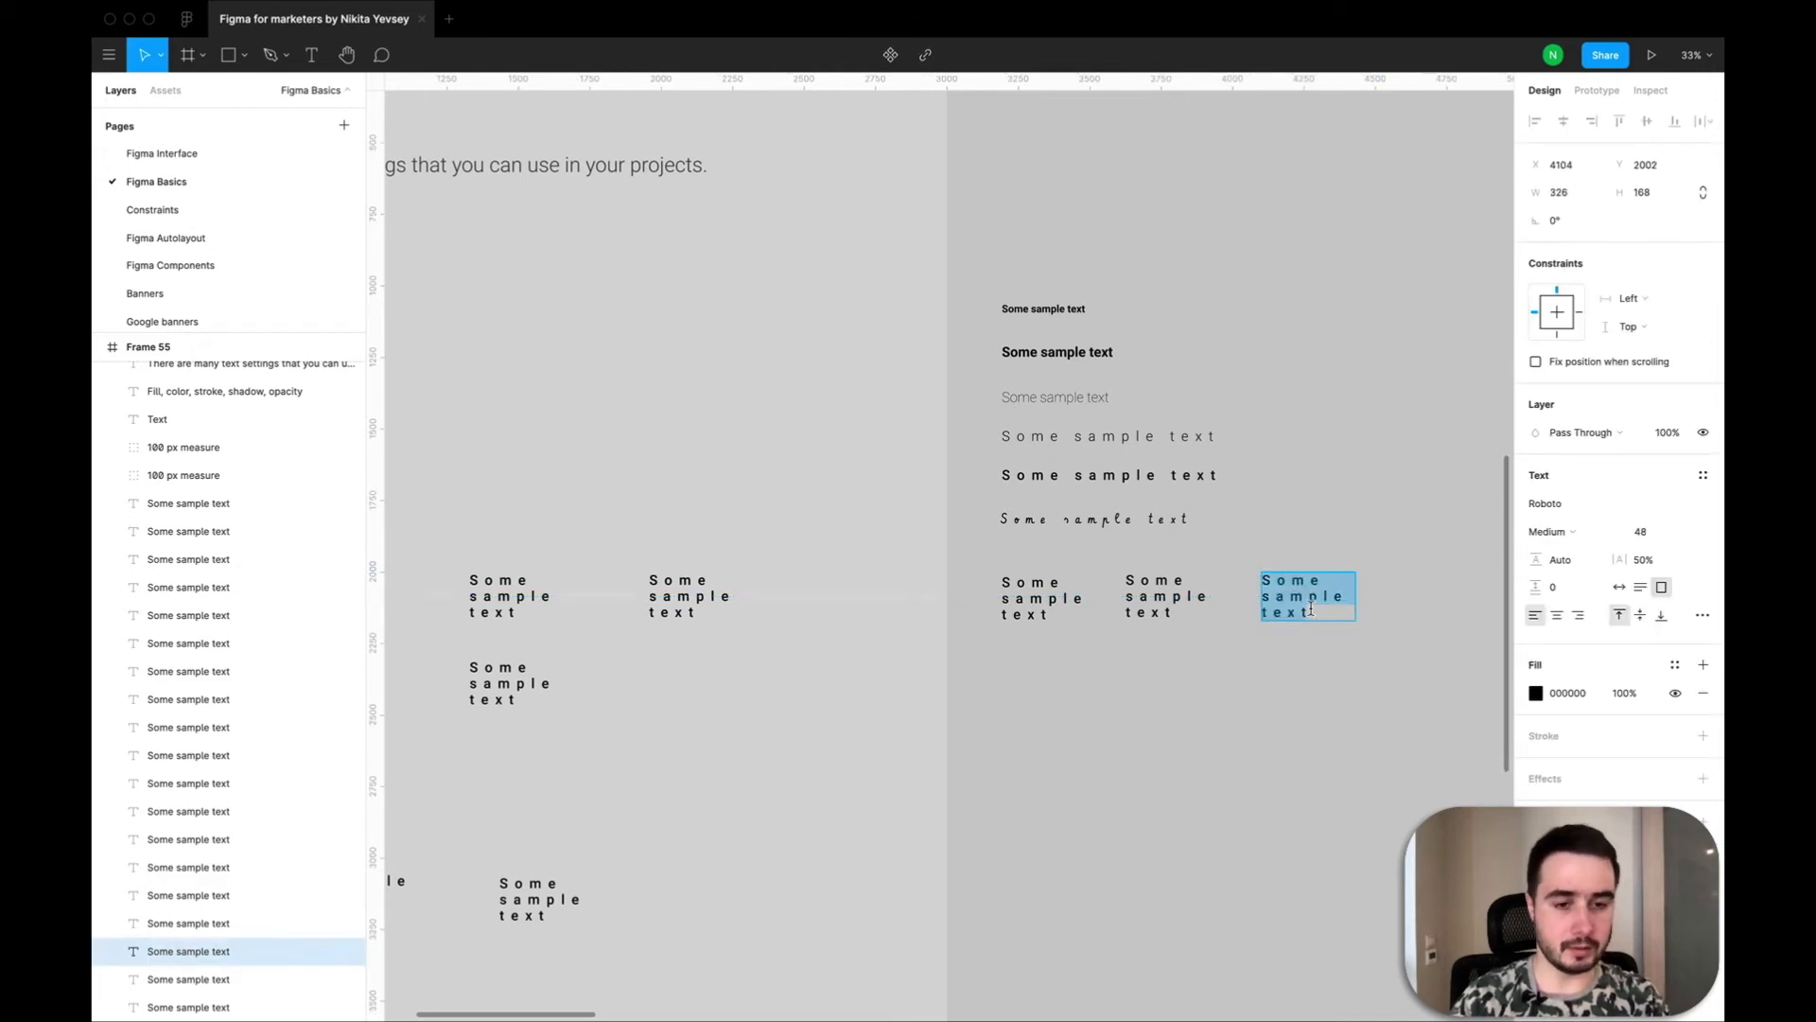
pyautogui.click(1316, 613)
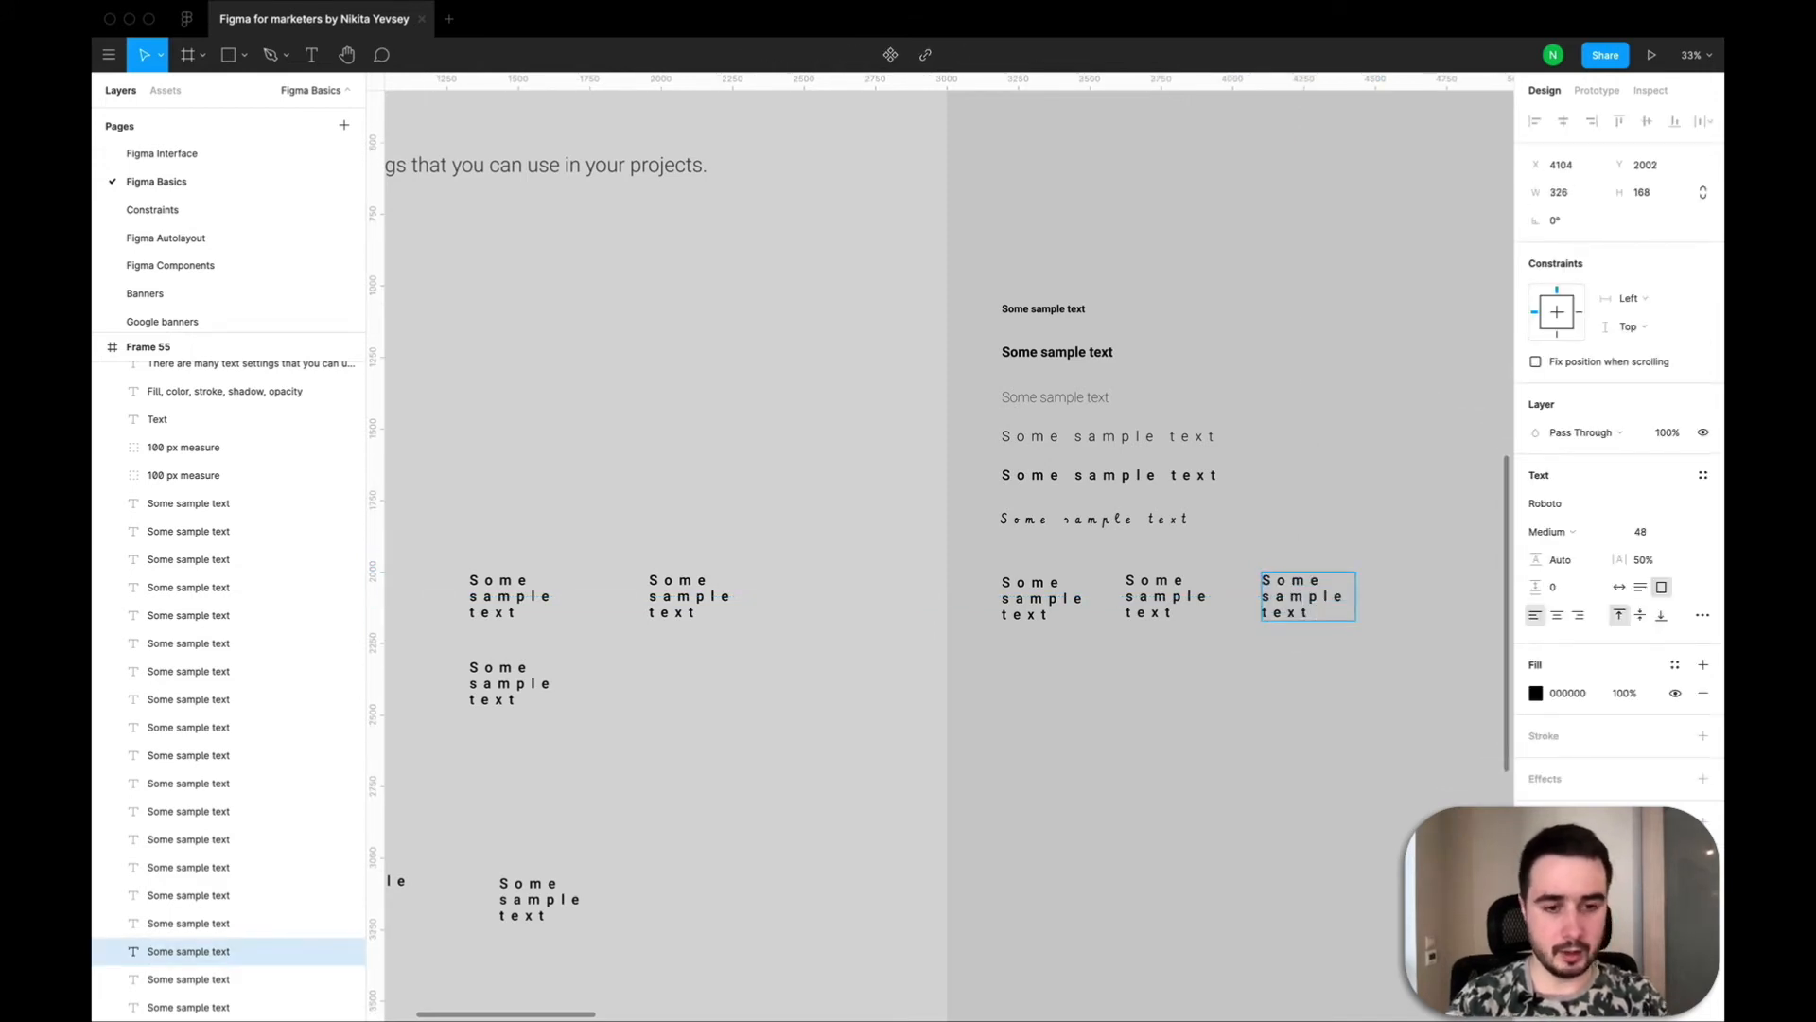
pyautogui.write('fowengrgn')
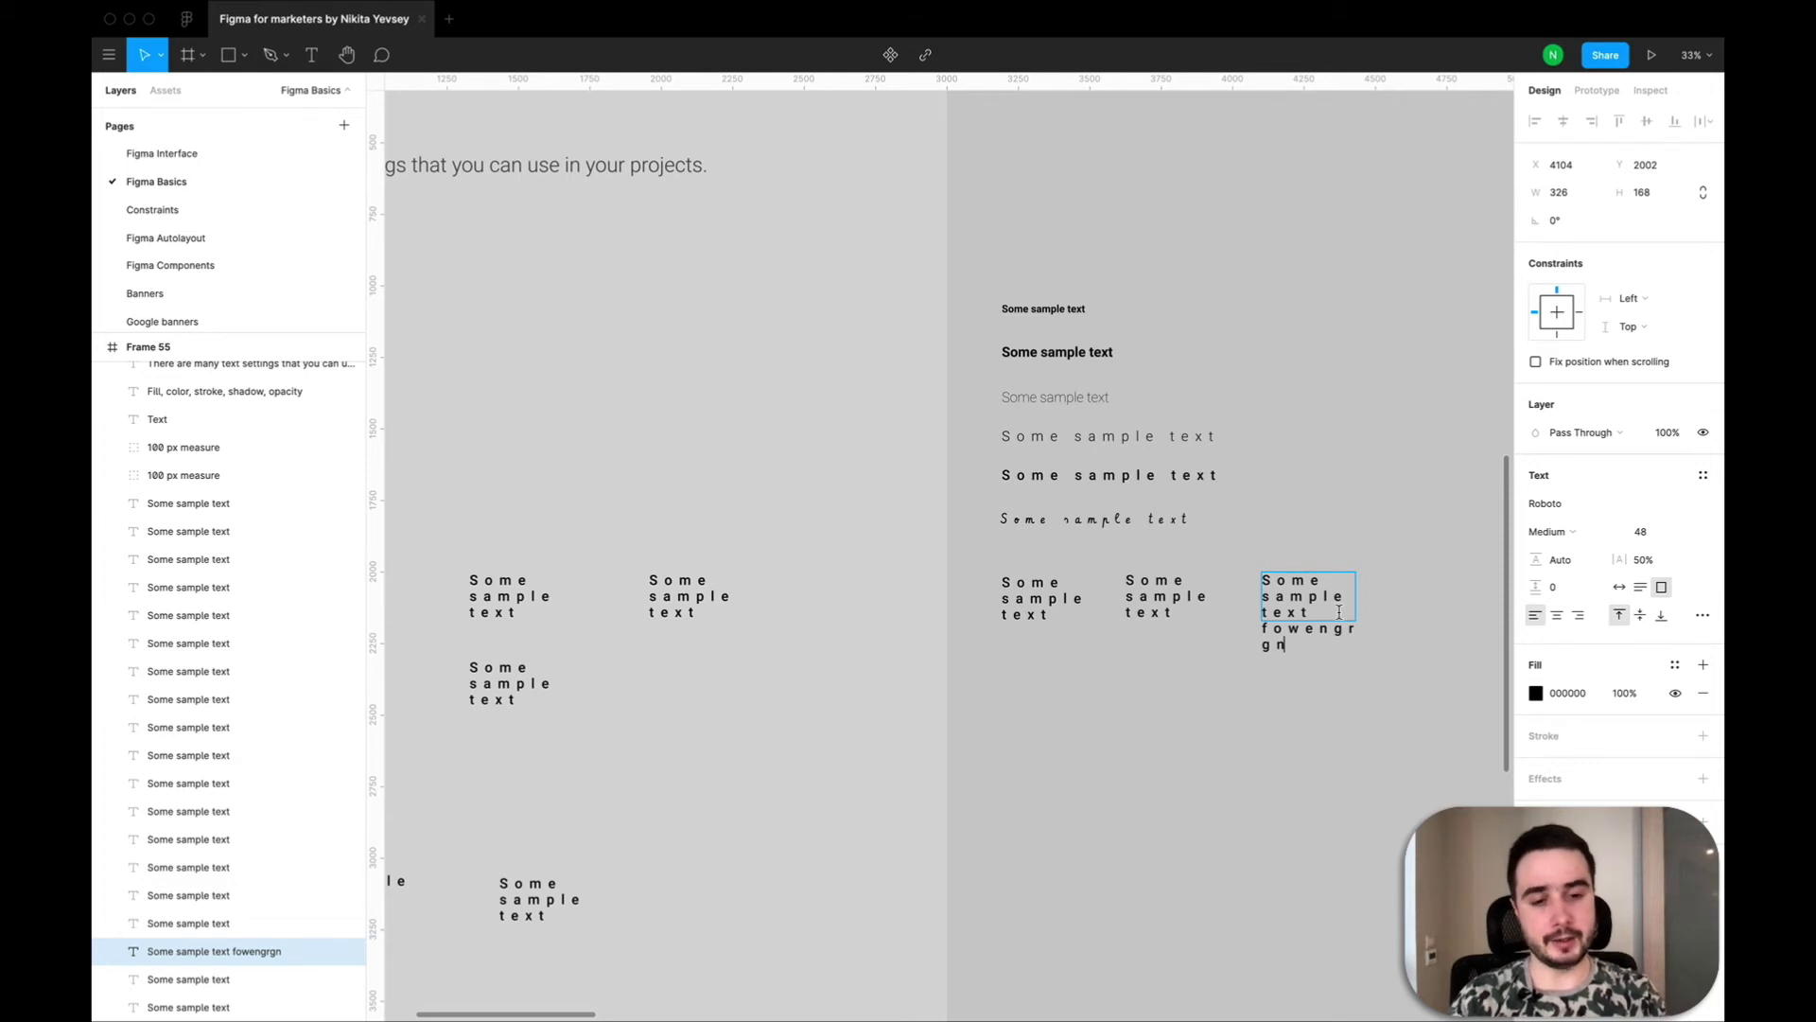
pyautogui.press('Escape')
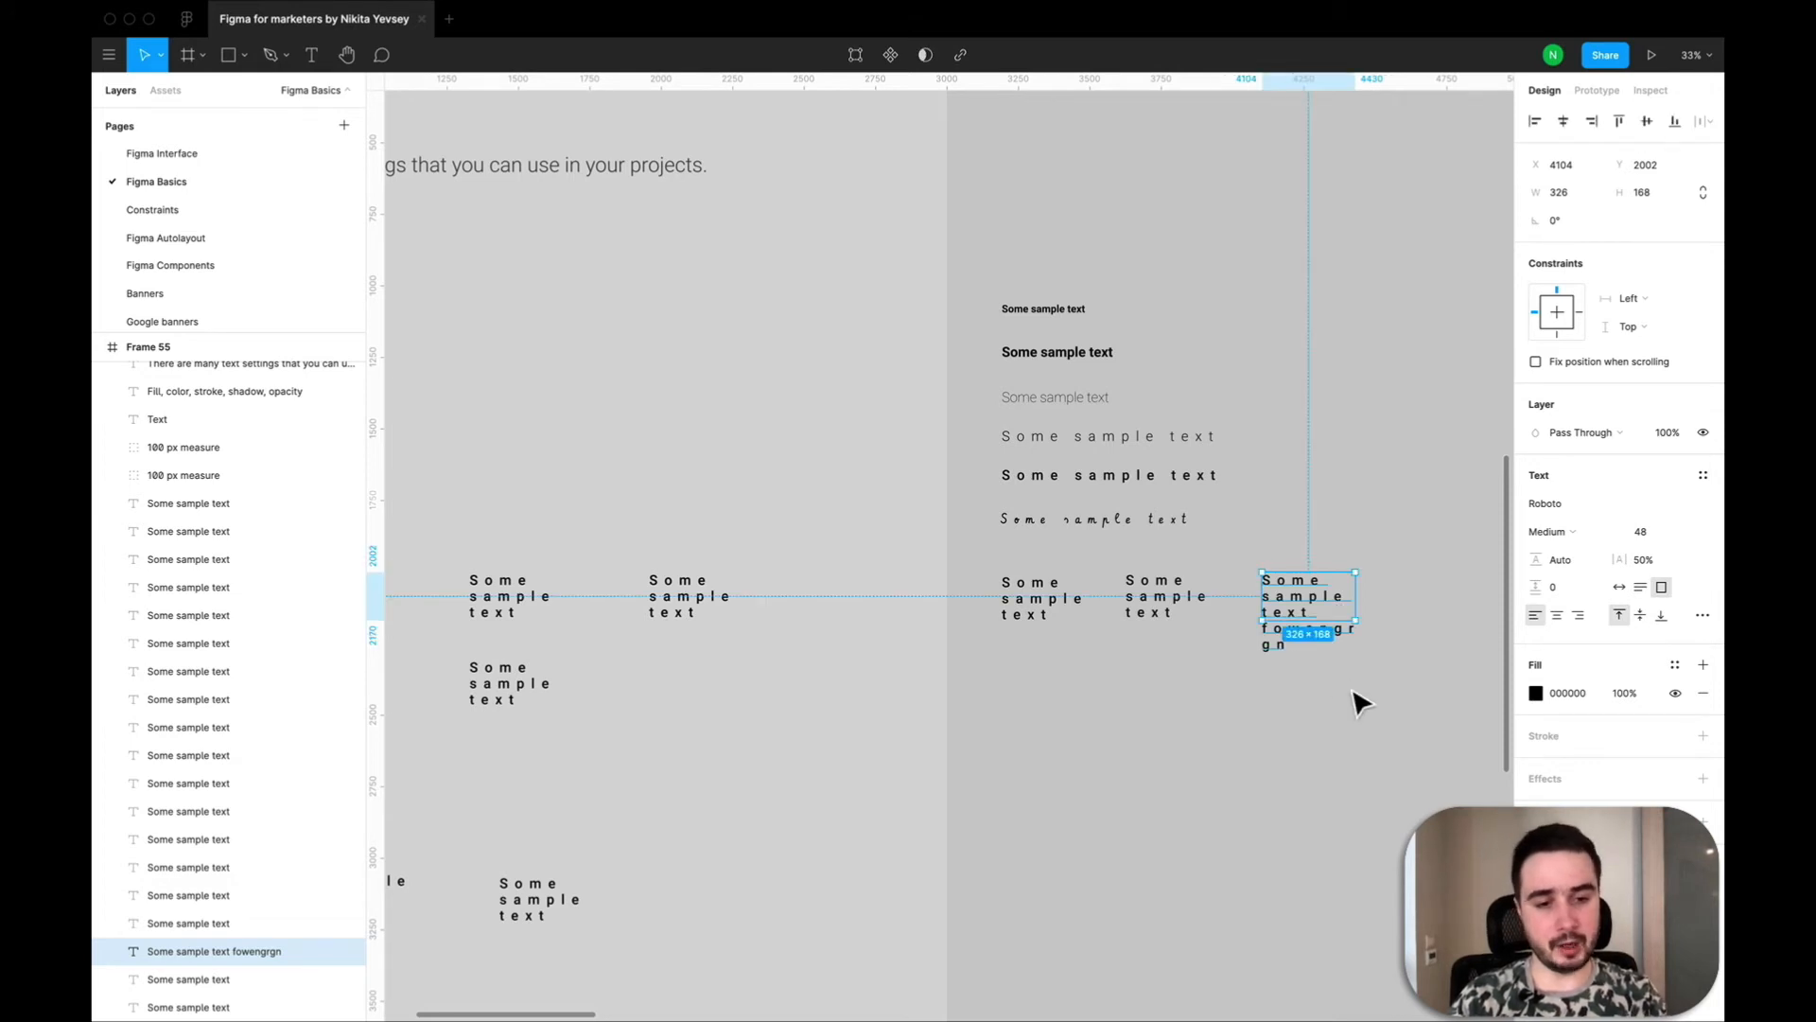
pyautogui.click(1397, 730)
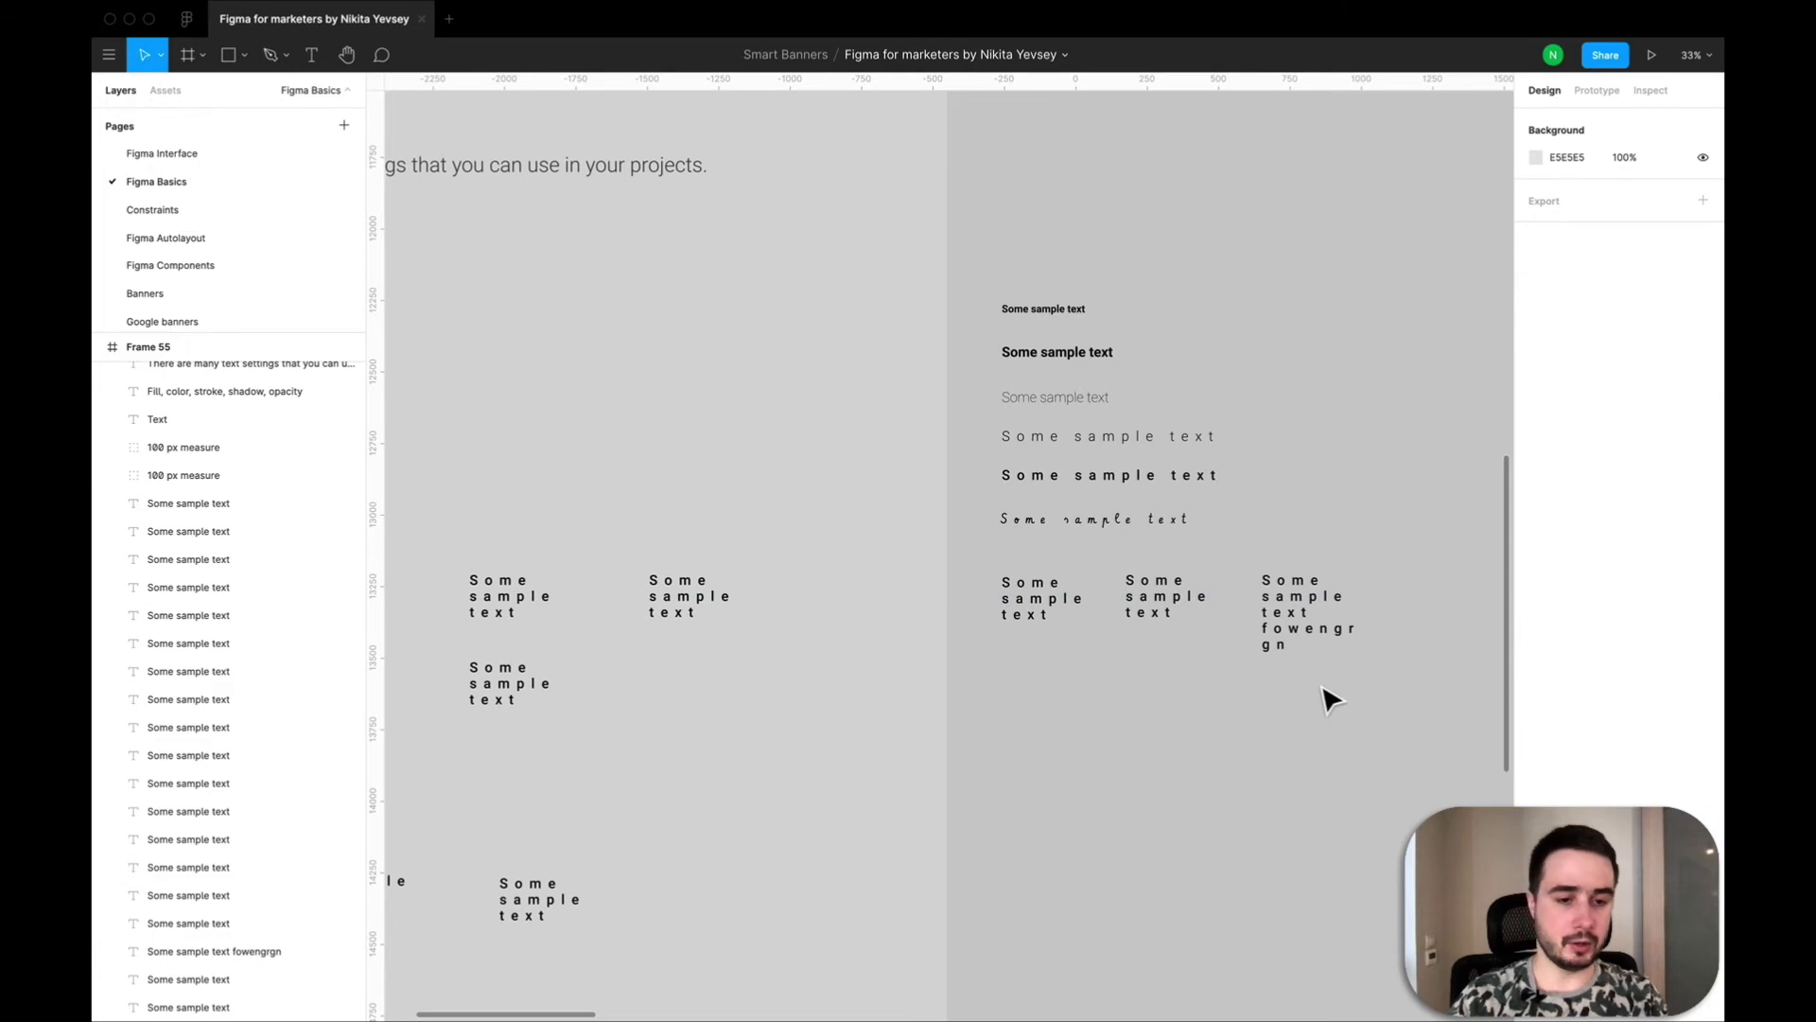
pyautogui.click(1279, 659)
pyautogui.doubleClick(1283, 649)
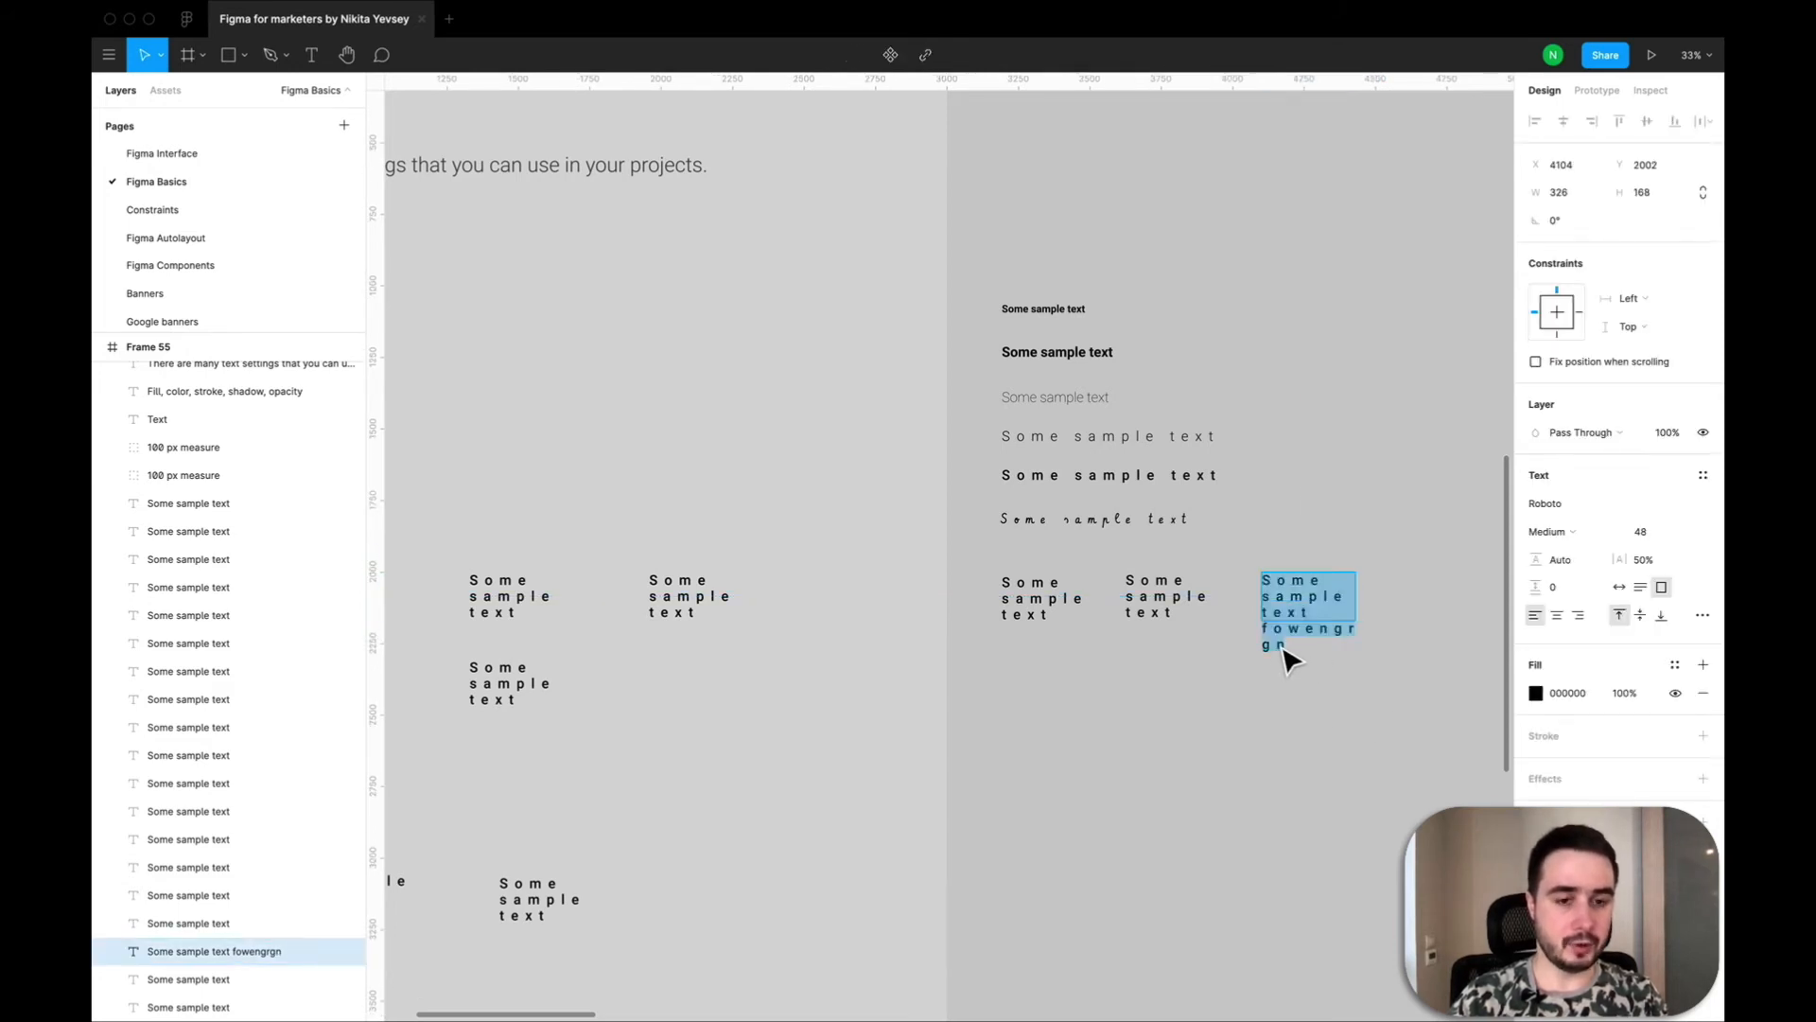
pyautogui.press('Escape')
pyautogui.doubleClick(1284, 650)
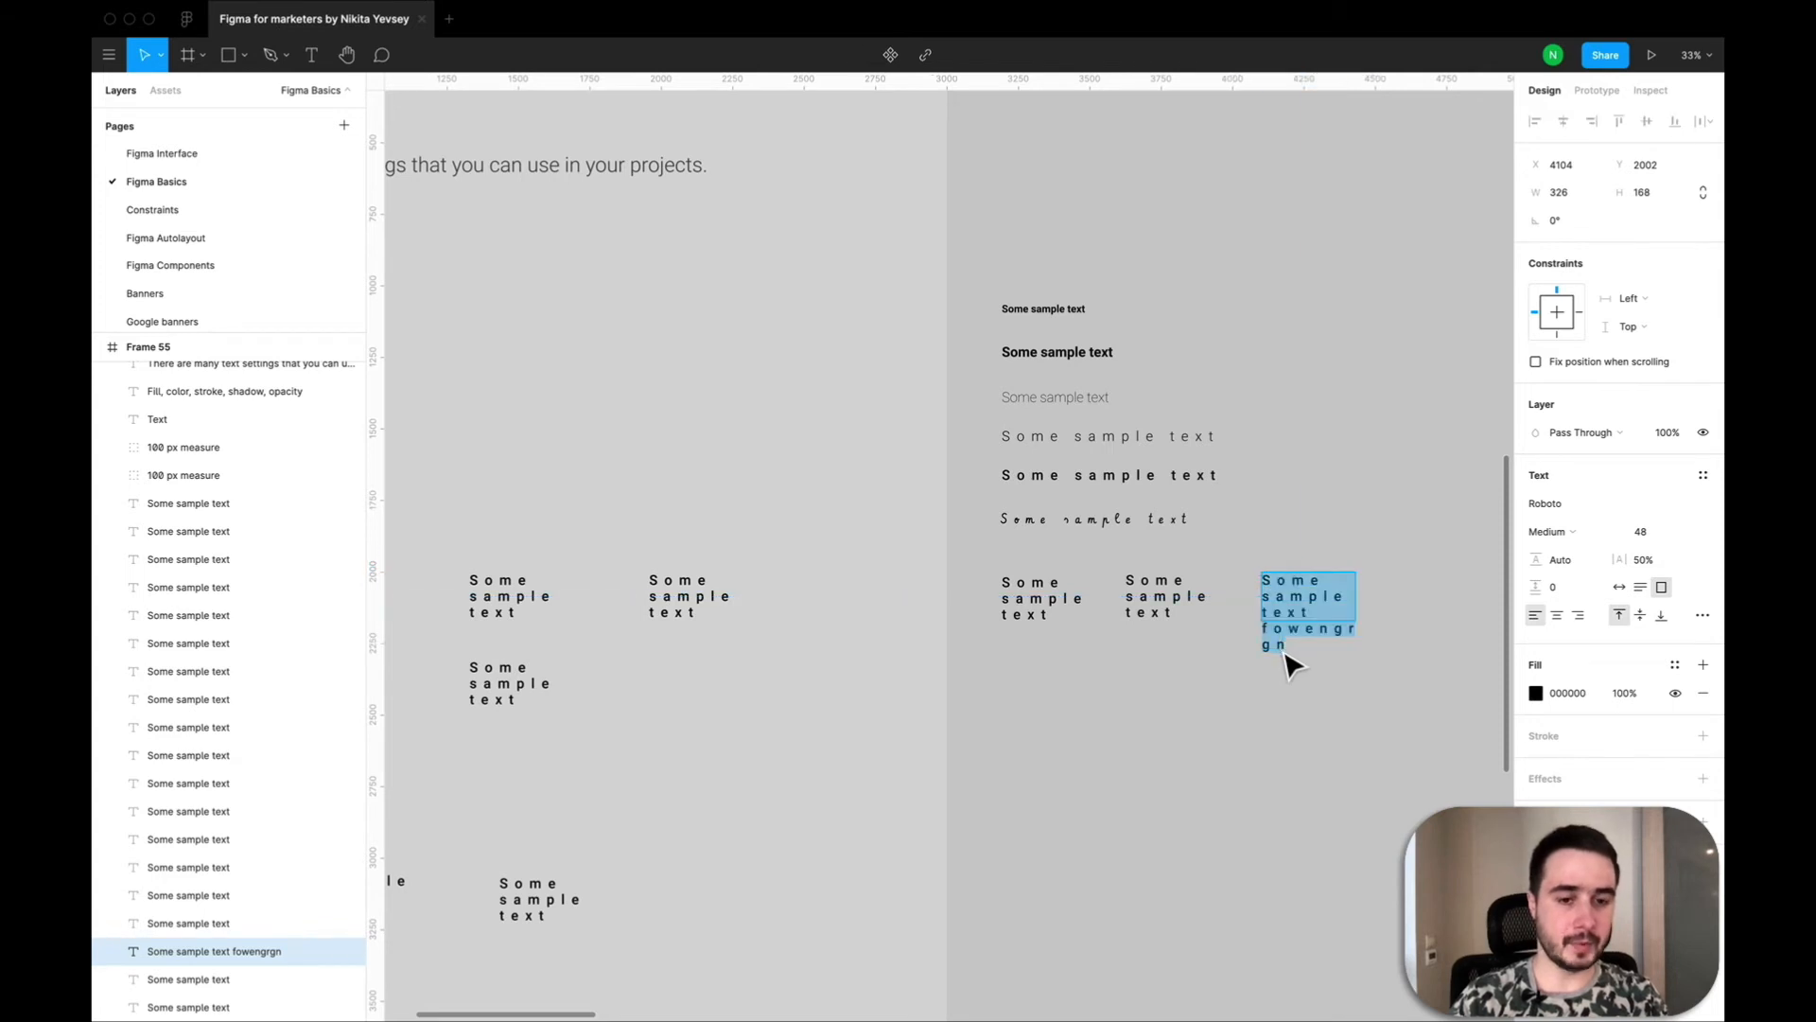
pyautogui.press('Escape')
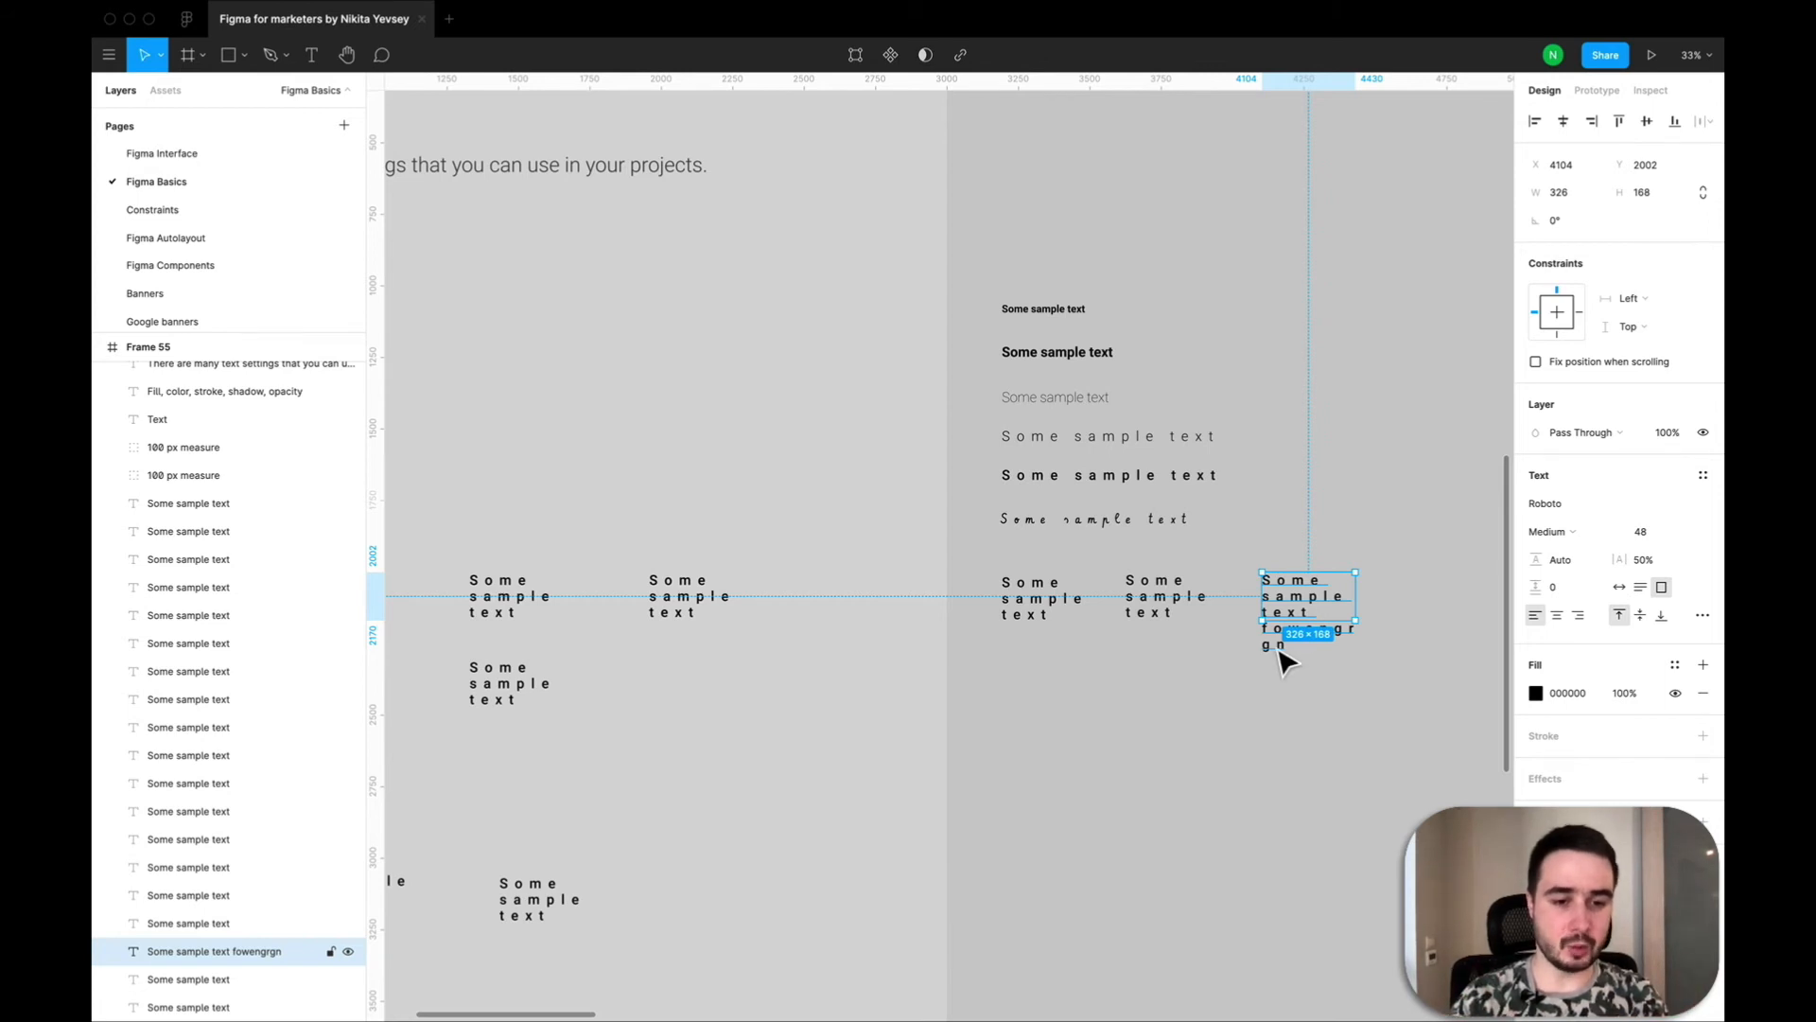
pyautogui.doubleClick(1288, 650)
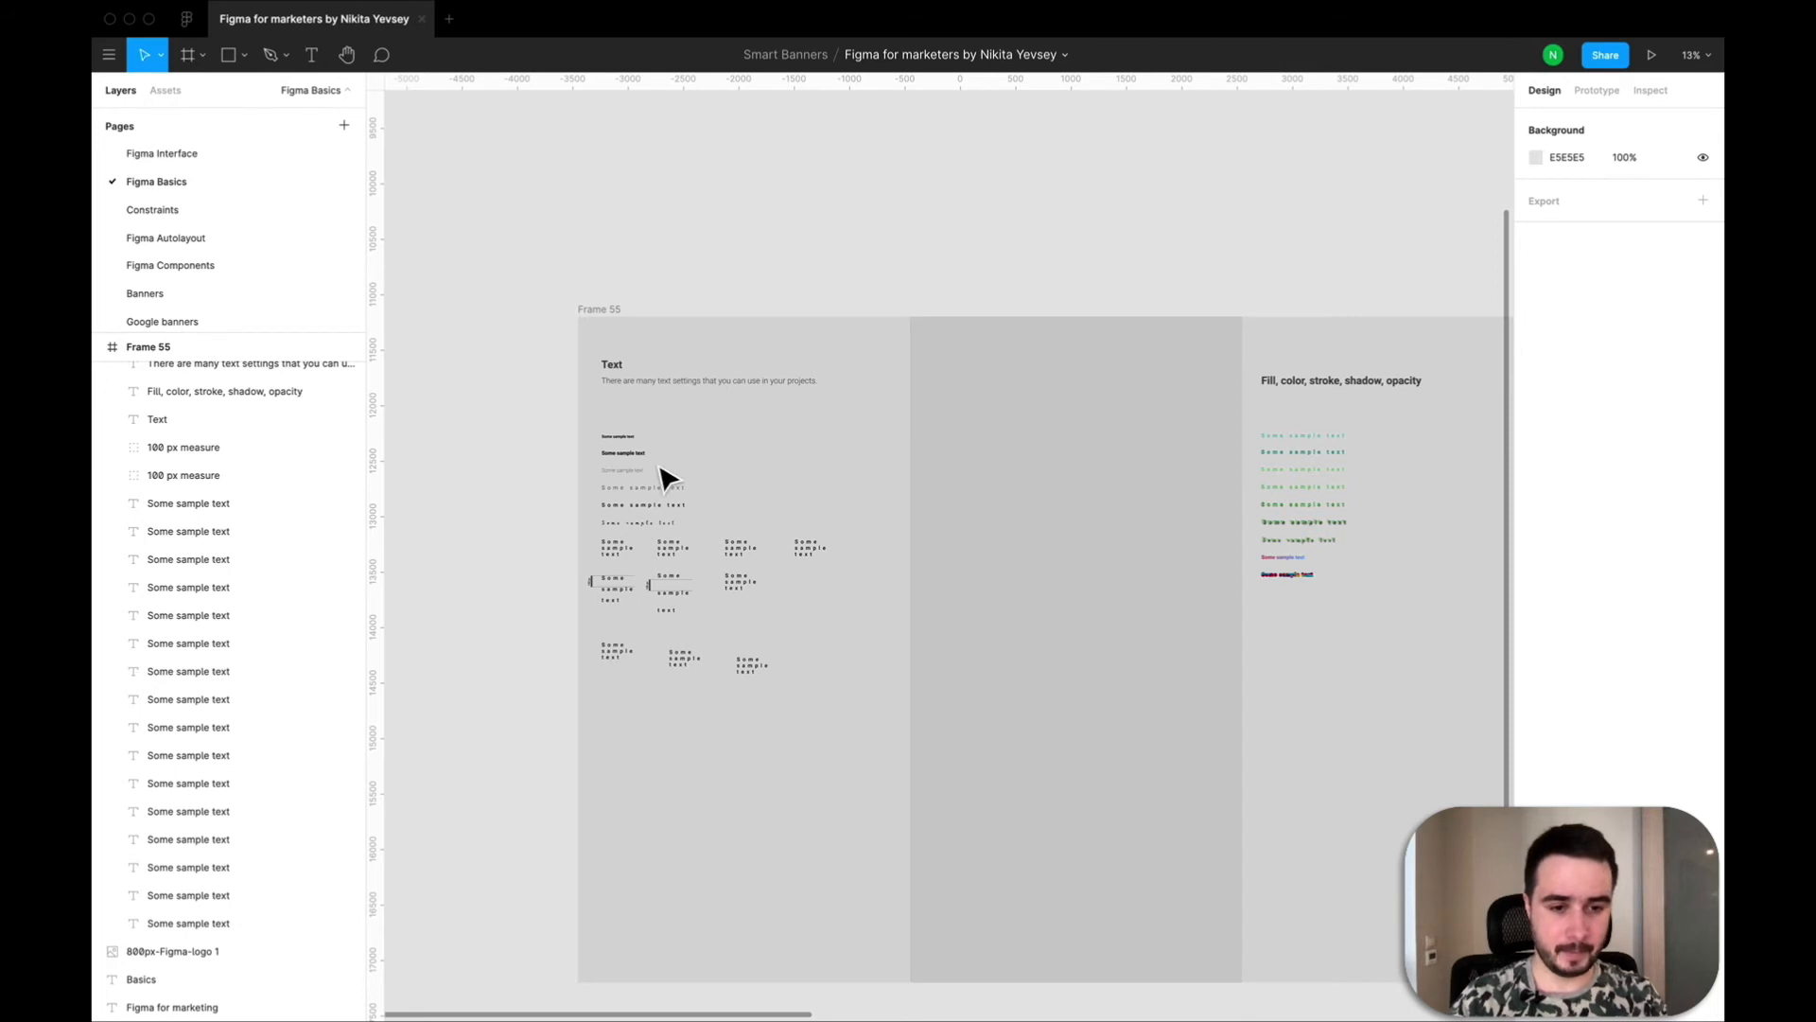
# Highlight the six single-line sample texts below the Text heading by selecting them together, and clear the selection.
pyautogui.scroll(5, 663, 476)
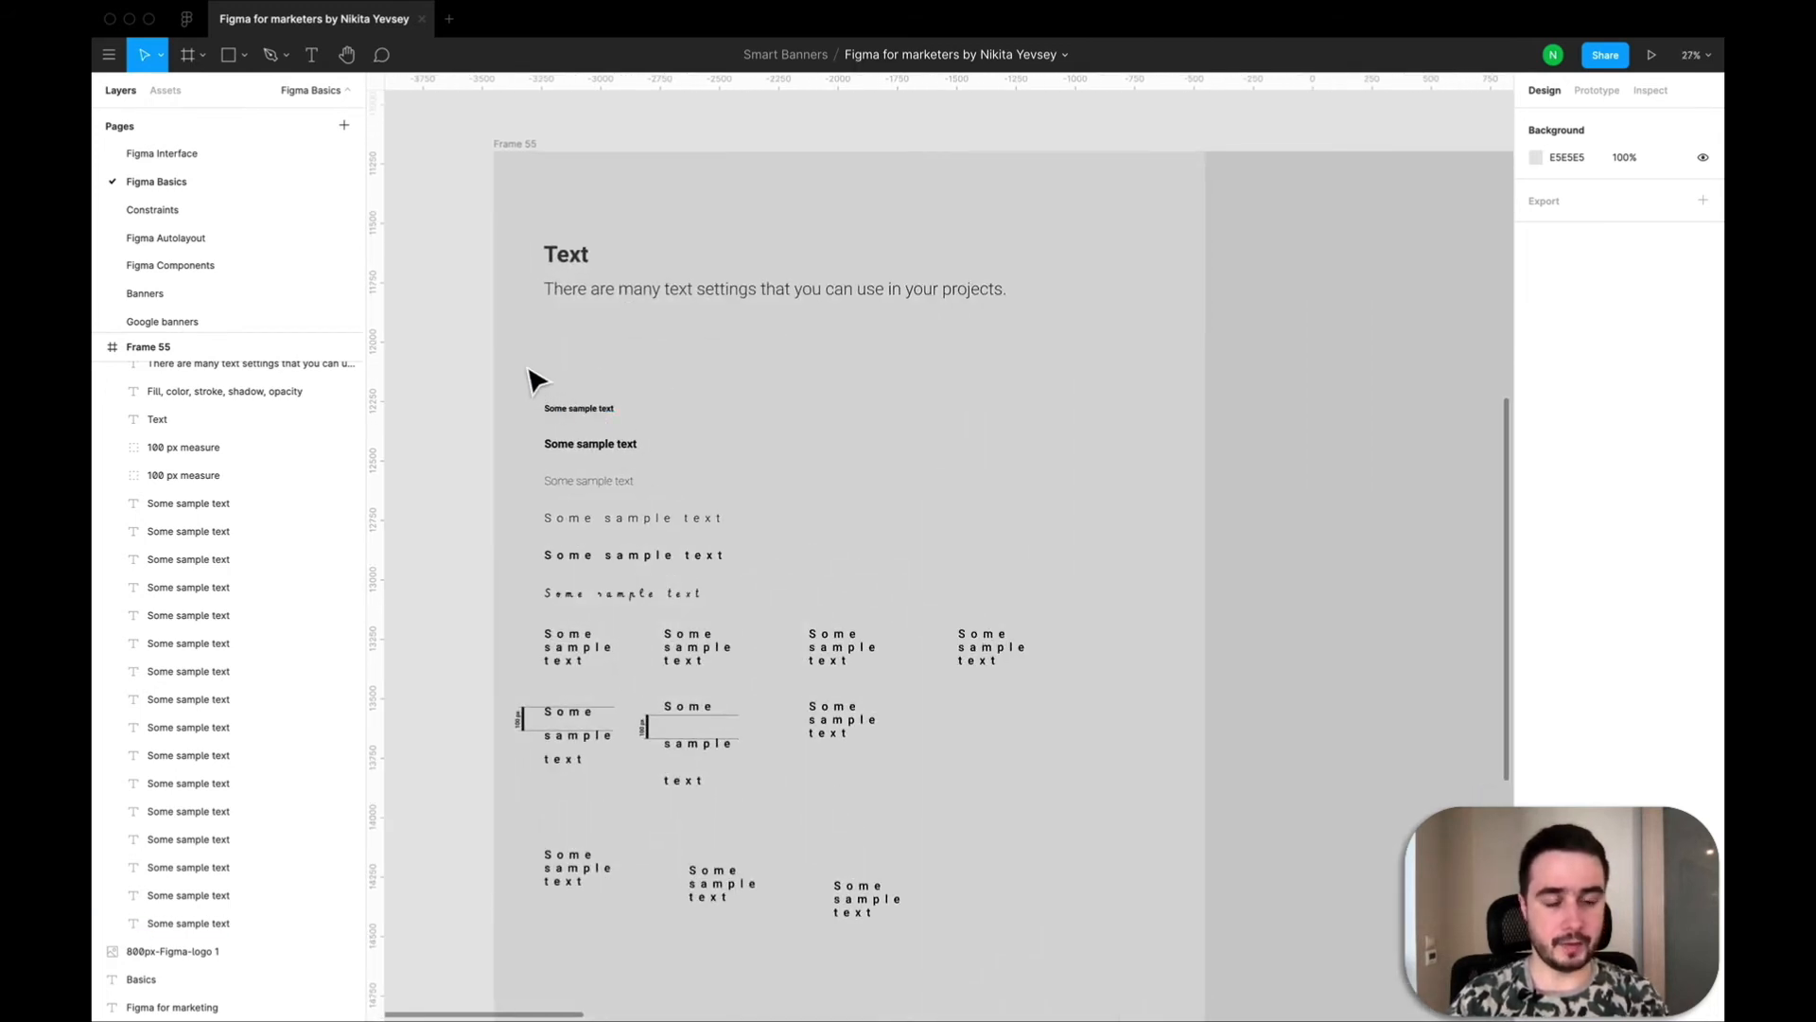
pyautogui.moveTo(531, 378); pyautogui.dragTo(788, 608)
pyautogui.click(793, 610)
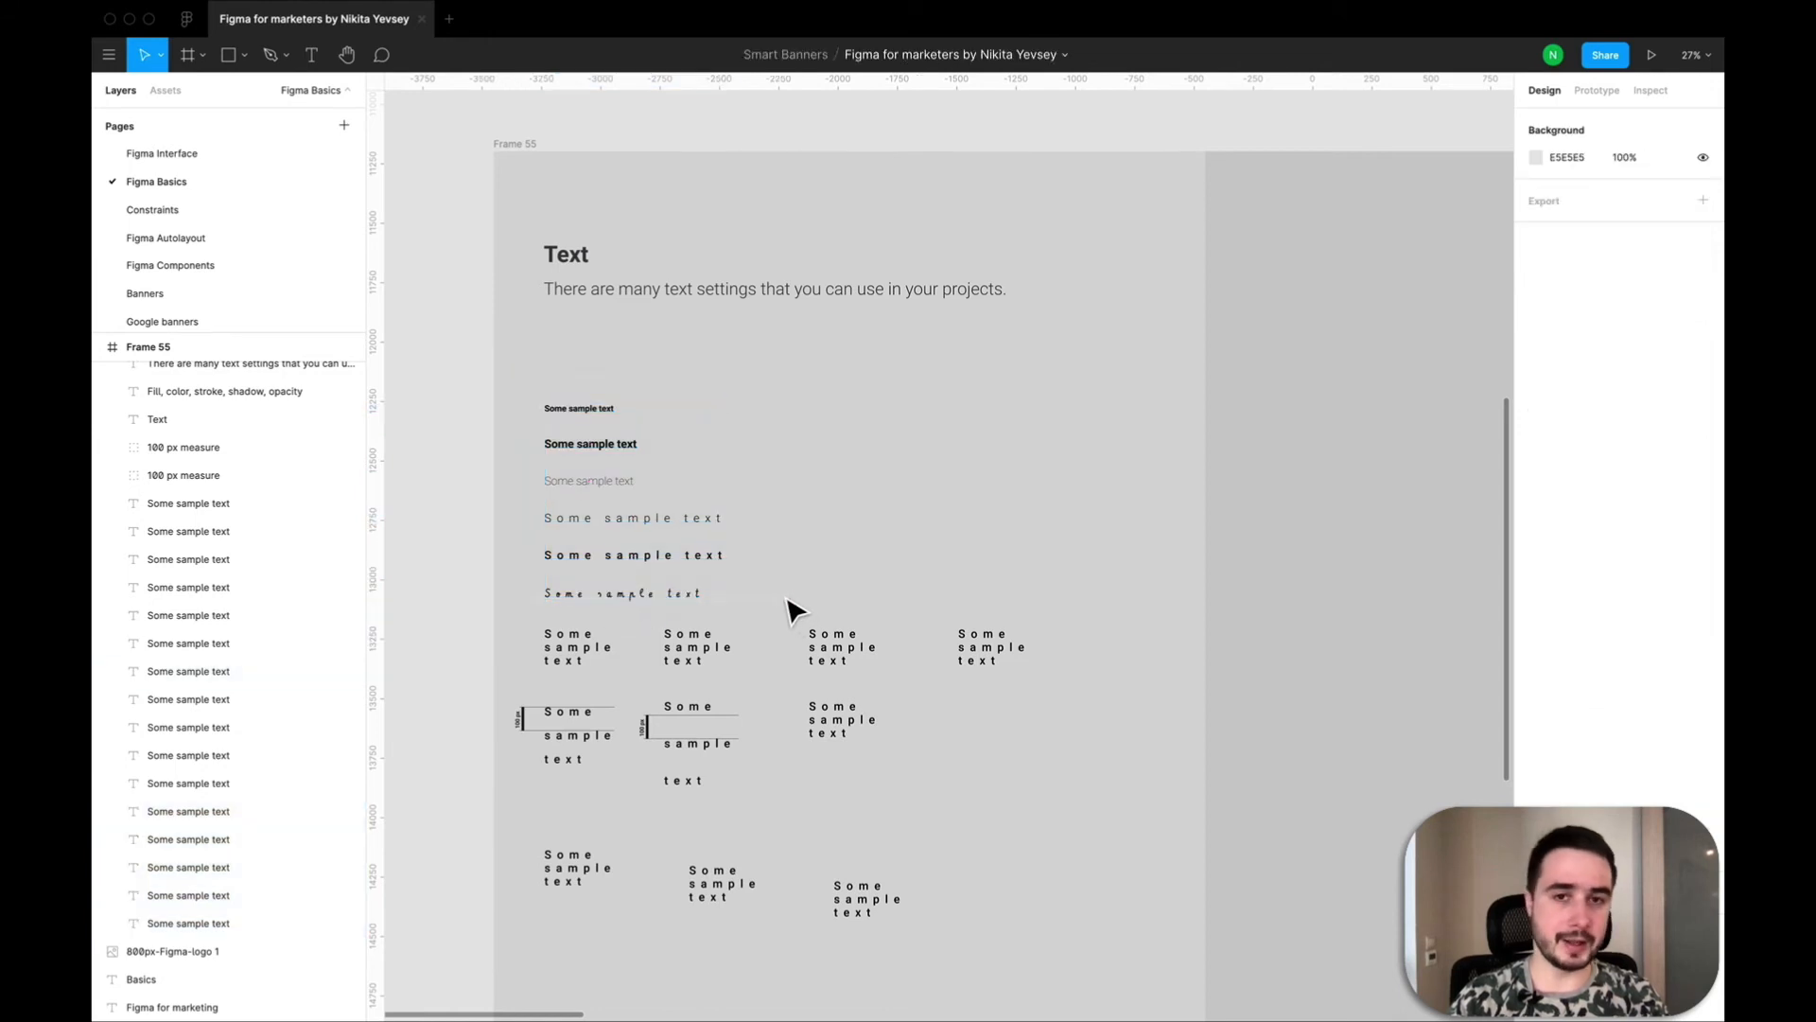
pyautogui.moveTo(516, 392); pyautogui.dragTo(793, 613)
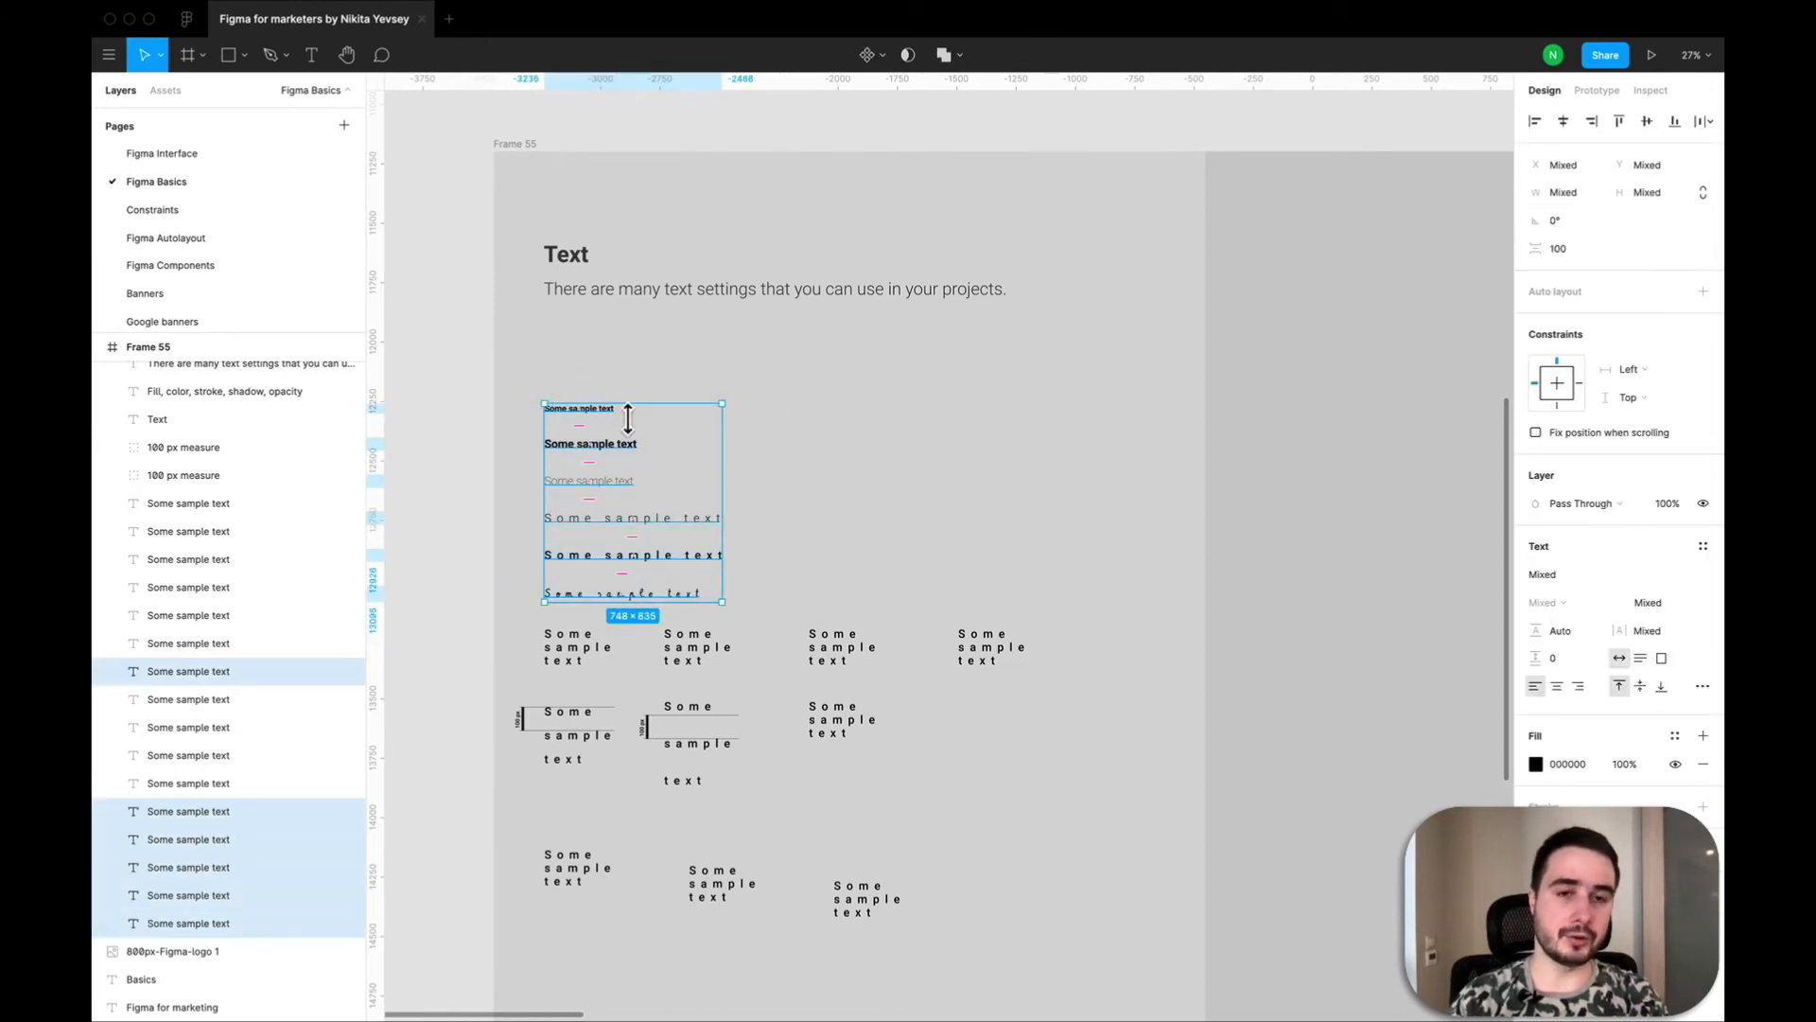
pyautogui.scroll(-3, 620, 433)
pyautogui.hscroll(2, 969, 414)
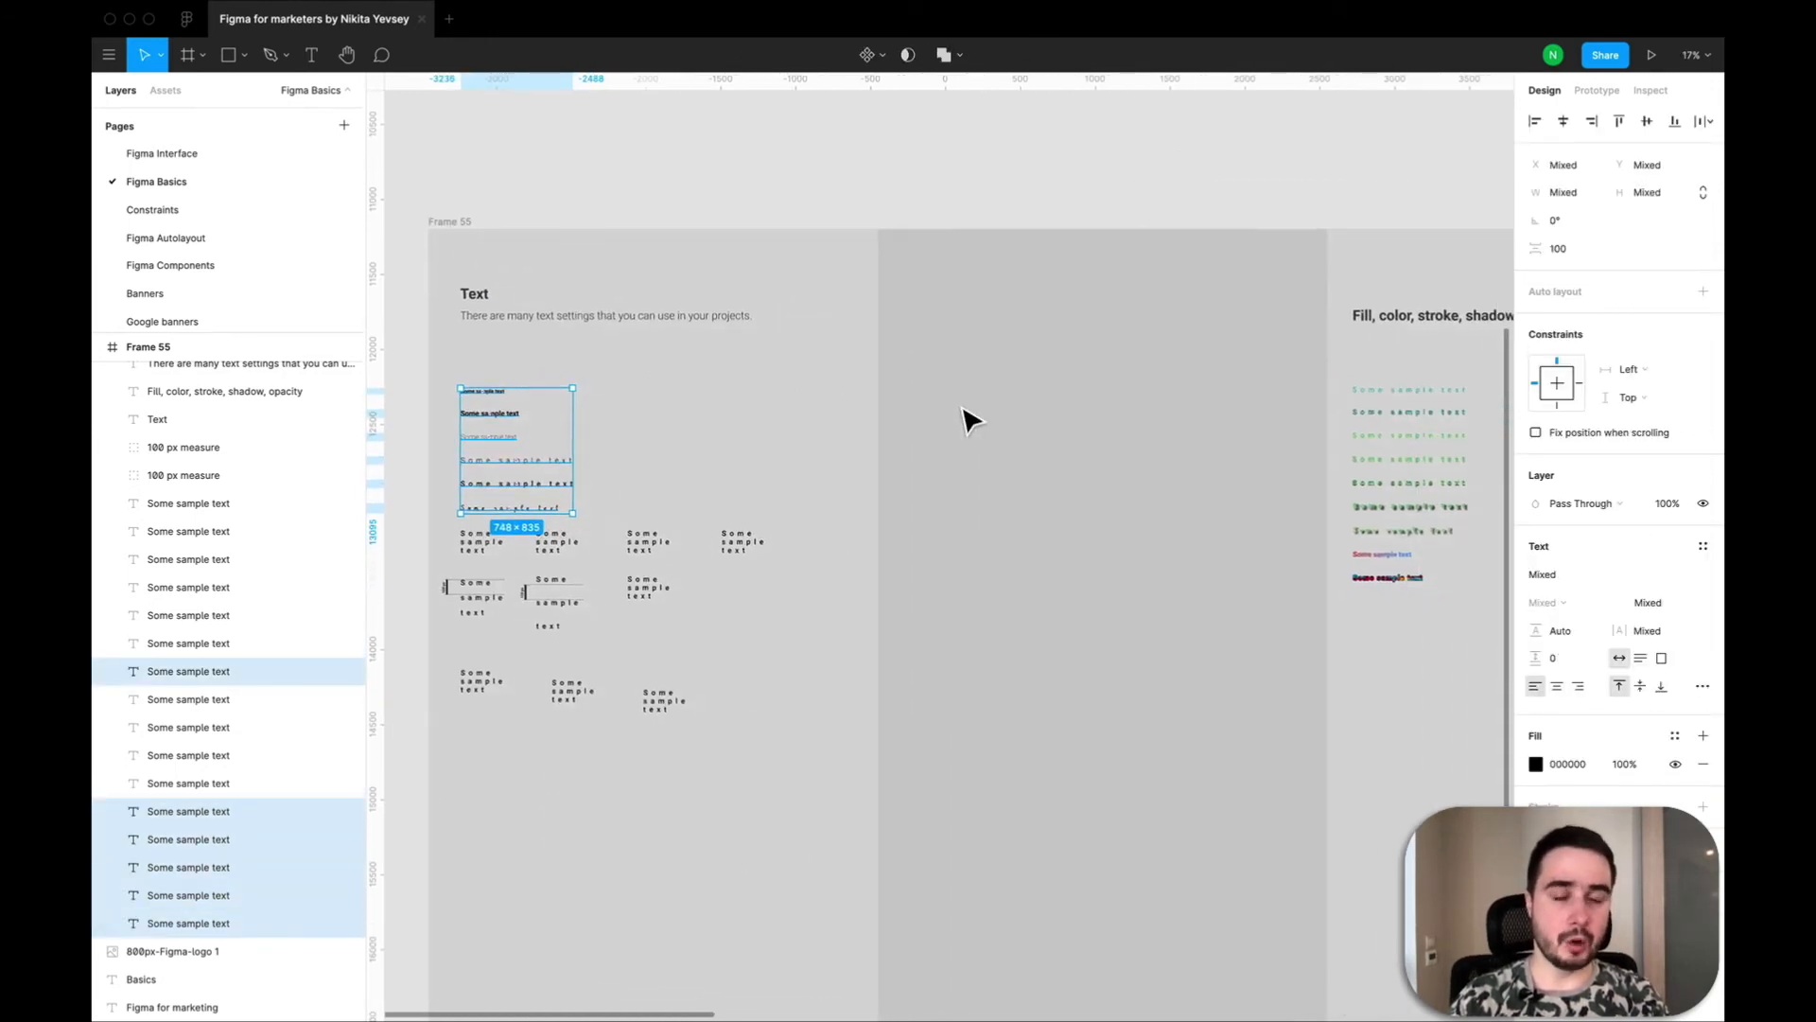
pyautogui.click(771, 450)
# Duplicate the first Roboto Bold 36 sample text into the empty column at X 3193, Y 1061.
pyautogui.click(485, 396)
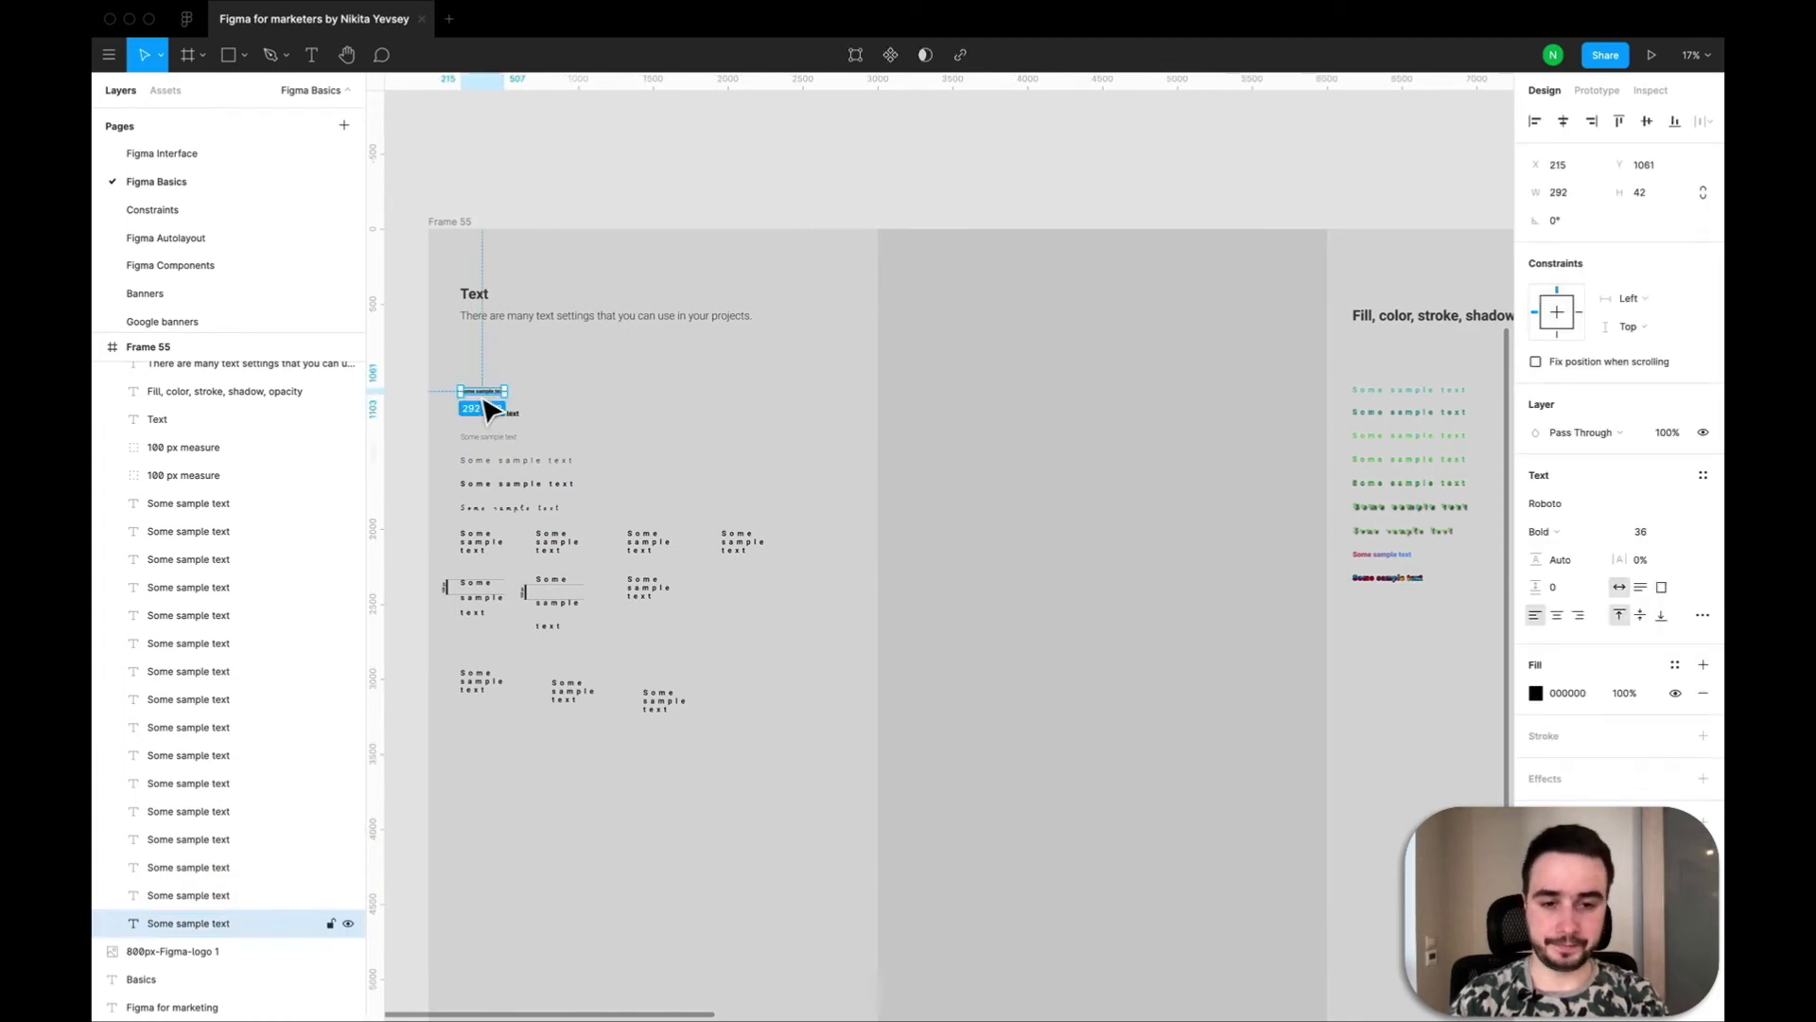
pyautogui.press('super+v')
pyautogui.moveTo(490, 409); pyautogui.dragTo(932, 409)
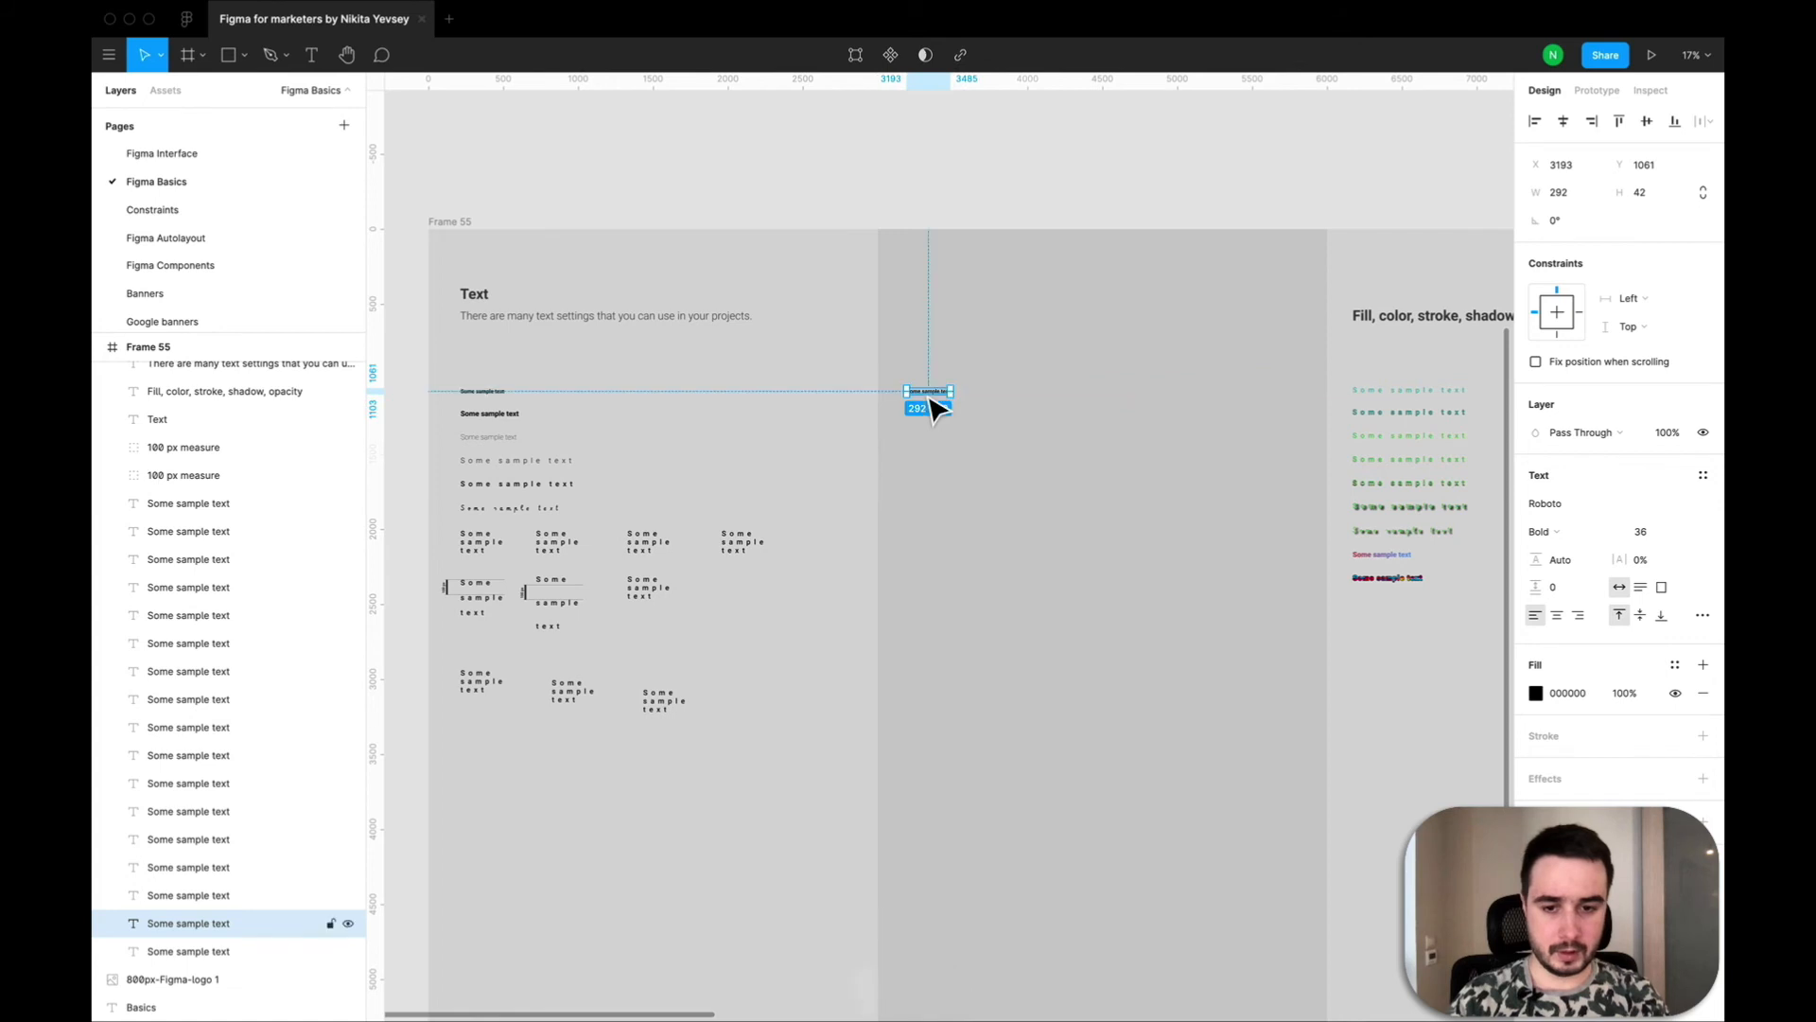
# Duplicate the new column's sample text and place the copy directly below it at X 3193, Y 1205.
pyautogui.scroll(5, 933, 408)
pyautogui.hscroll(-1, 933, 408)
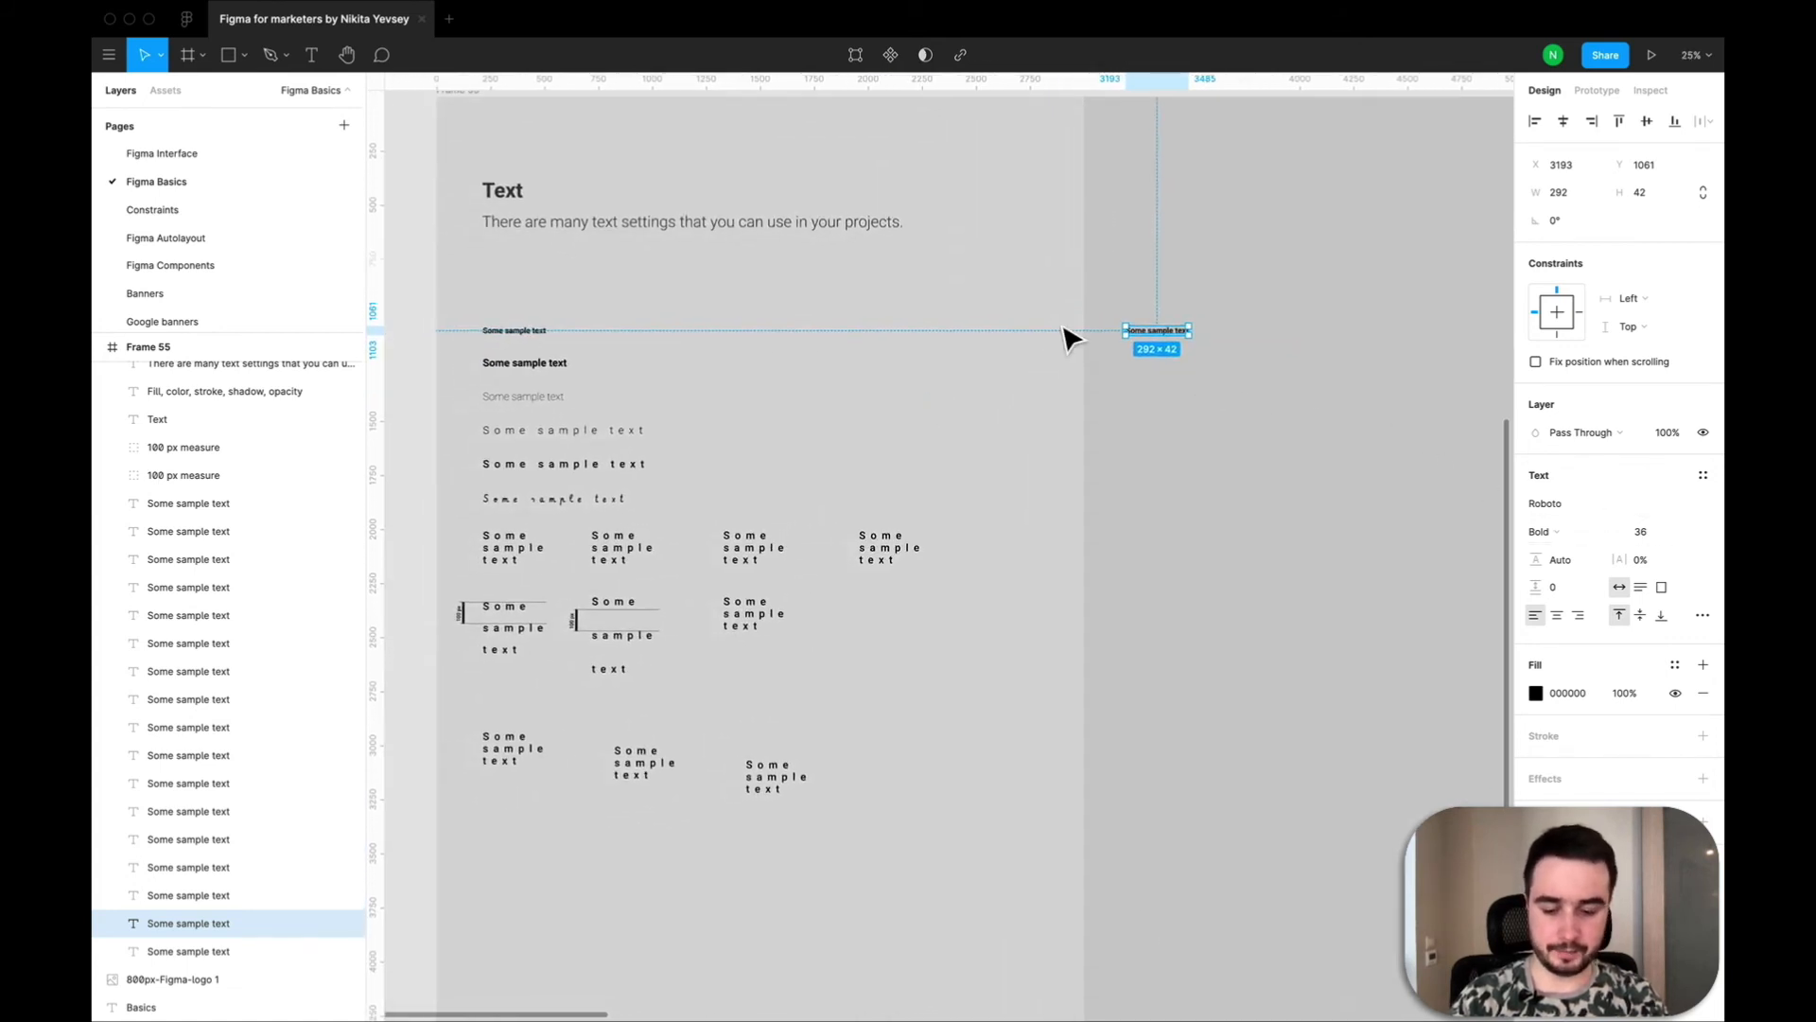
pyautogui.press('super+v')
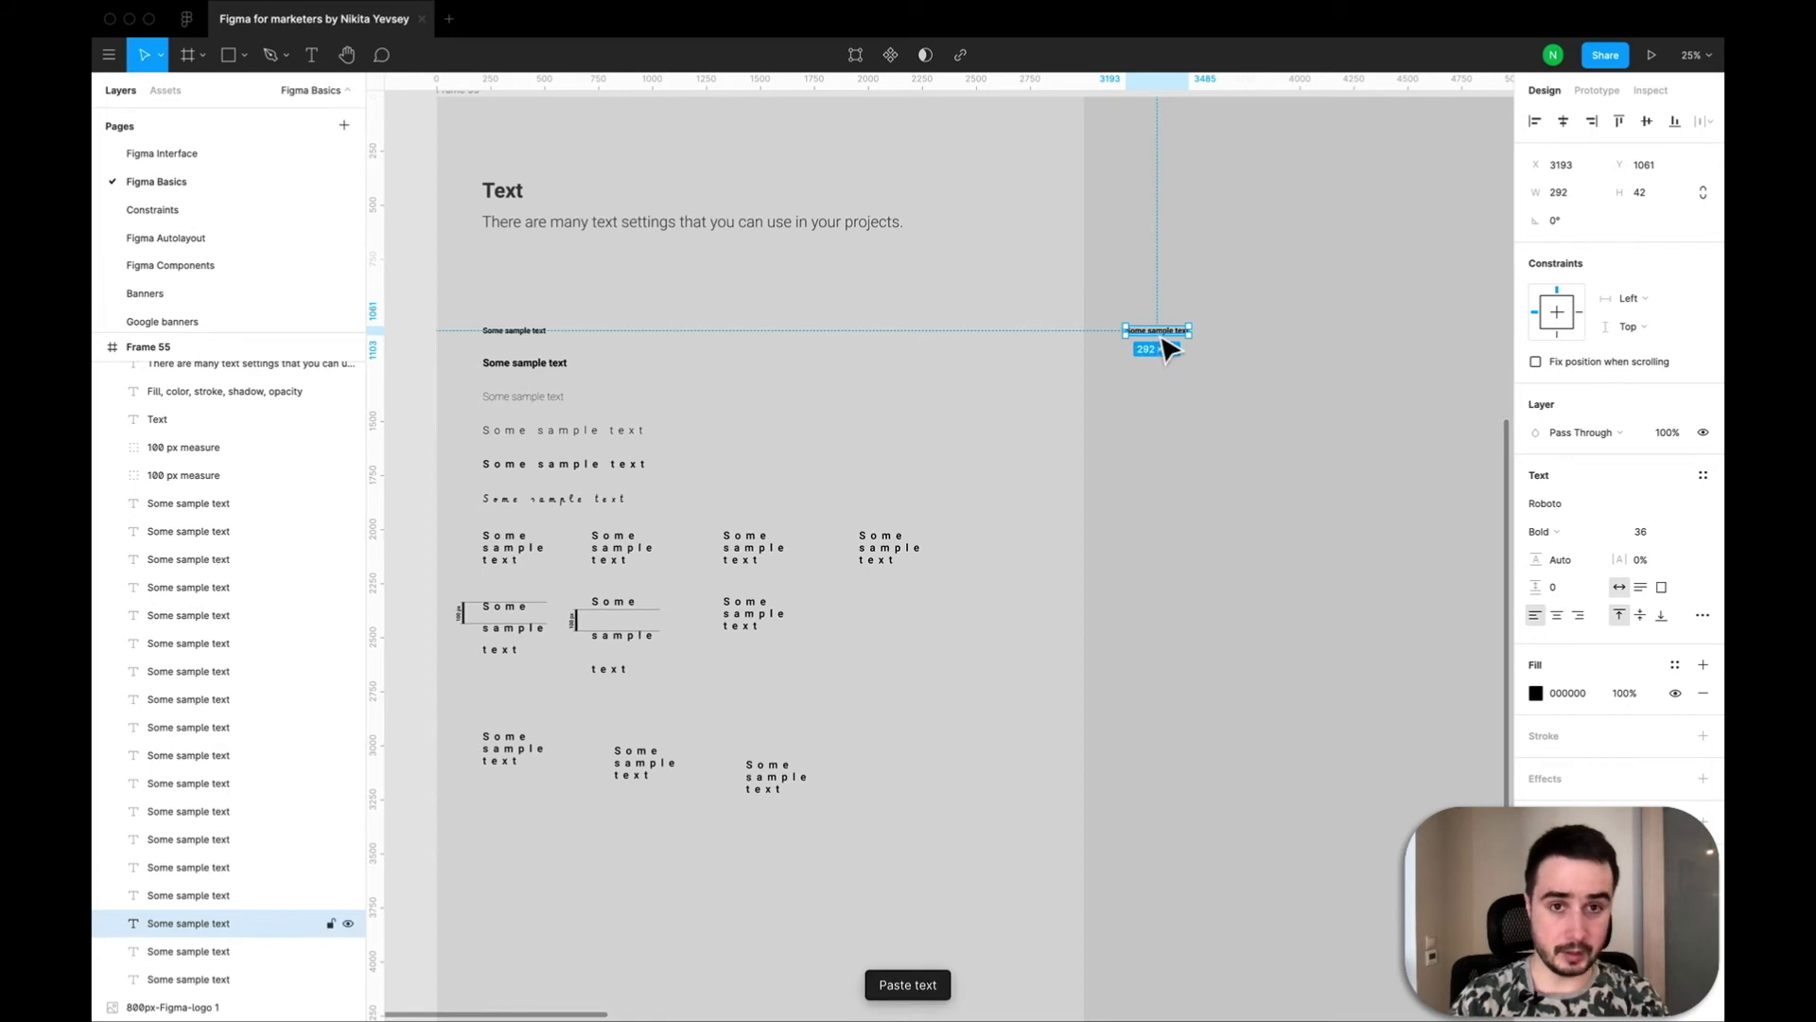
pyautogui.moveTo(1166, 350); pyautogui.dragTo(1171, 379)
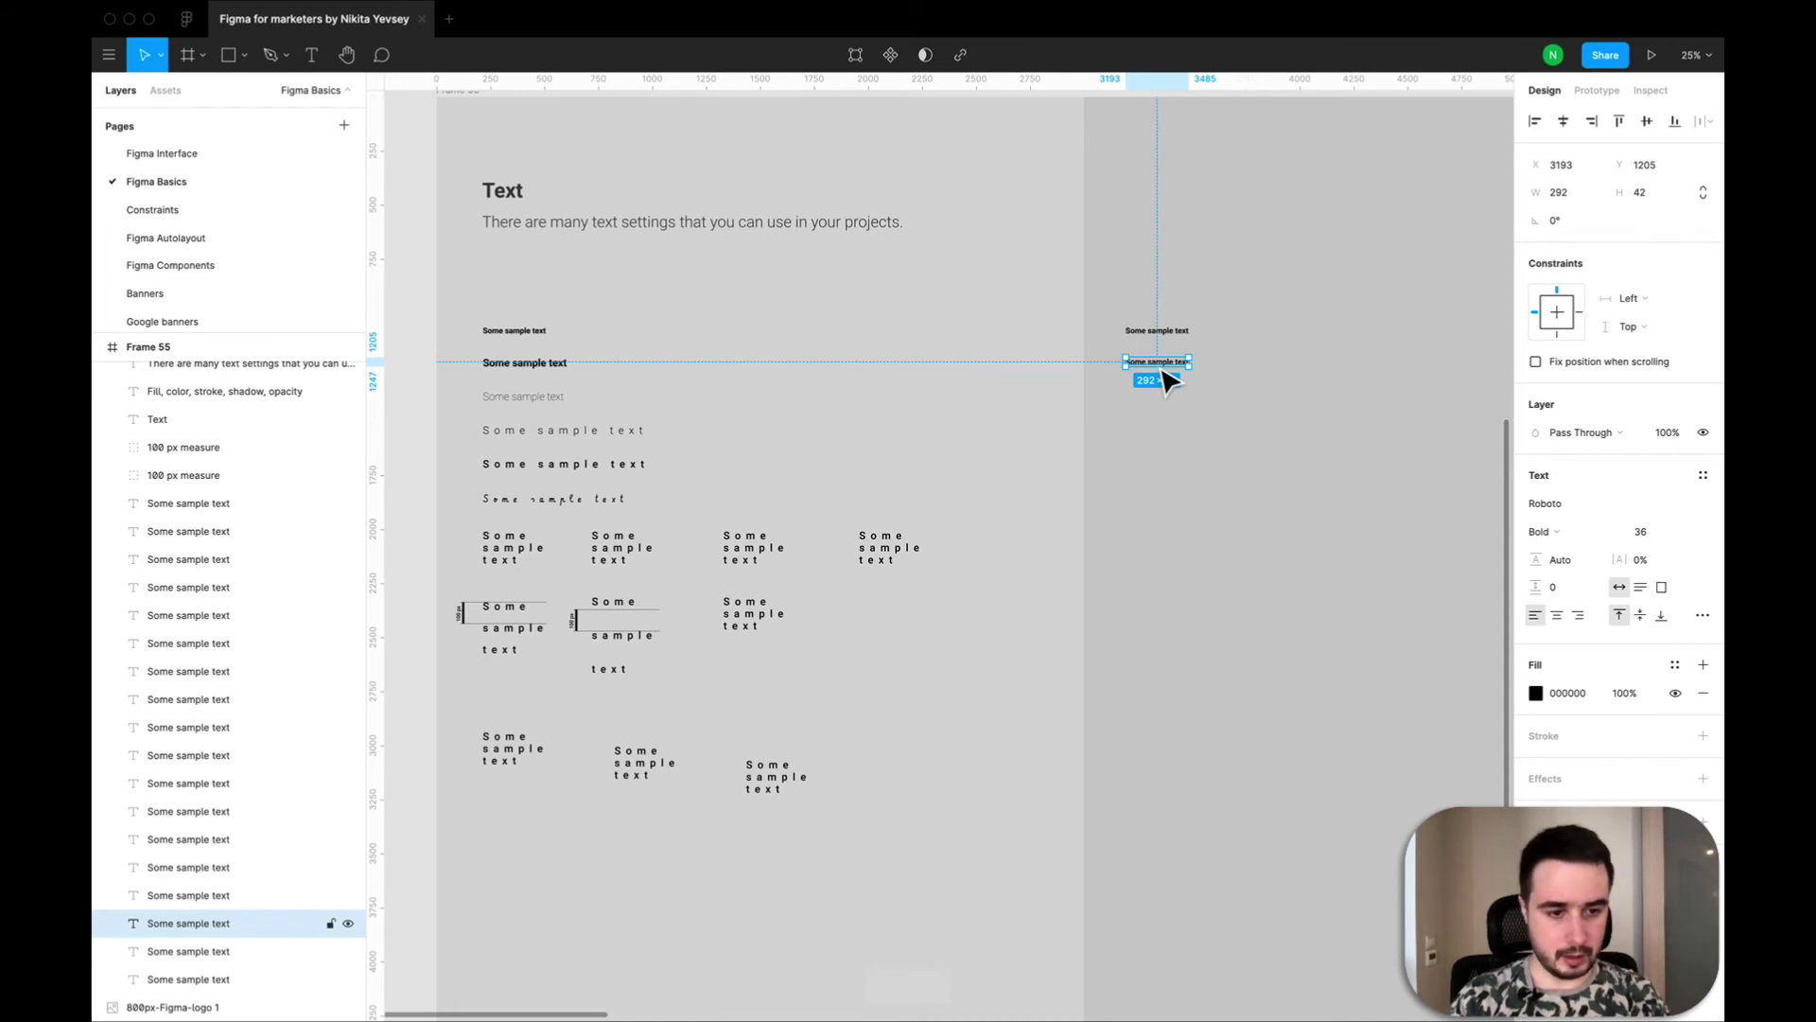
# Examine the type details of the new column's first text, including letter case, letterforms and stylistic sets.
pyautogui.moveTo(1170, 379); pyautogui.dragTo(1169, 348)
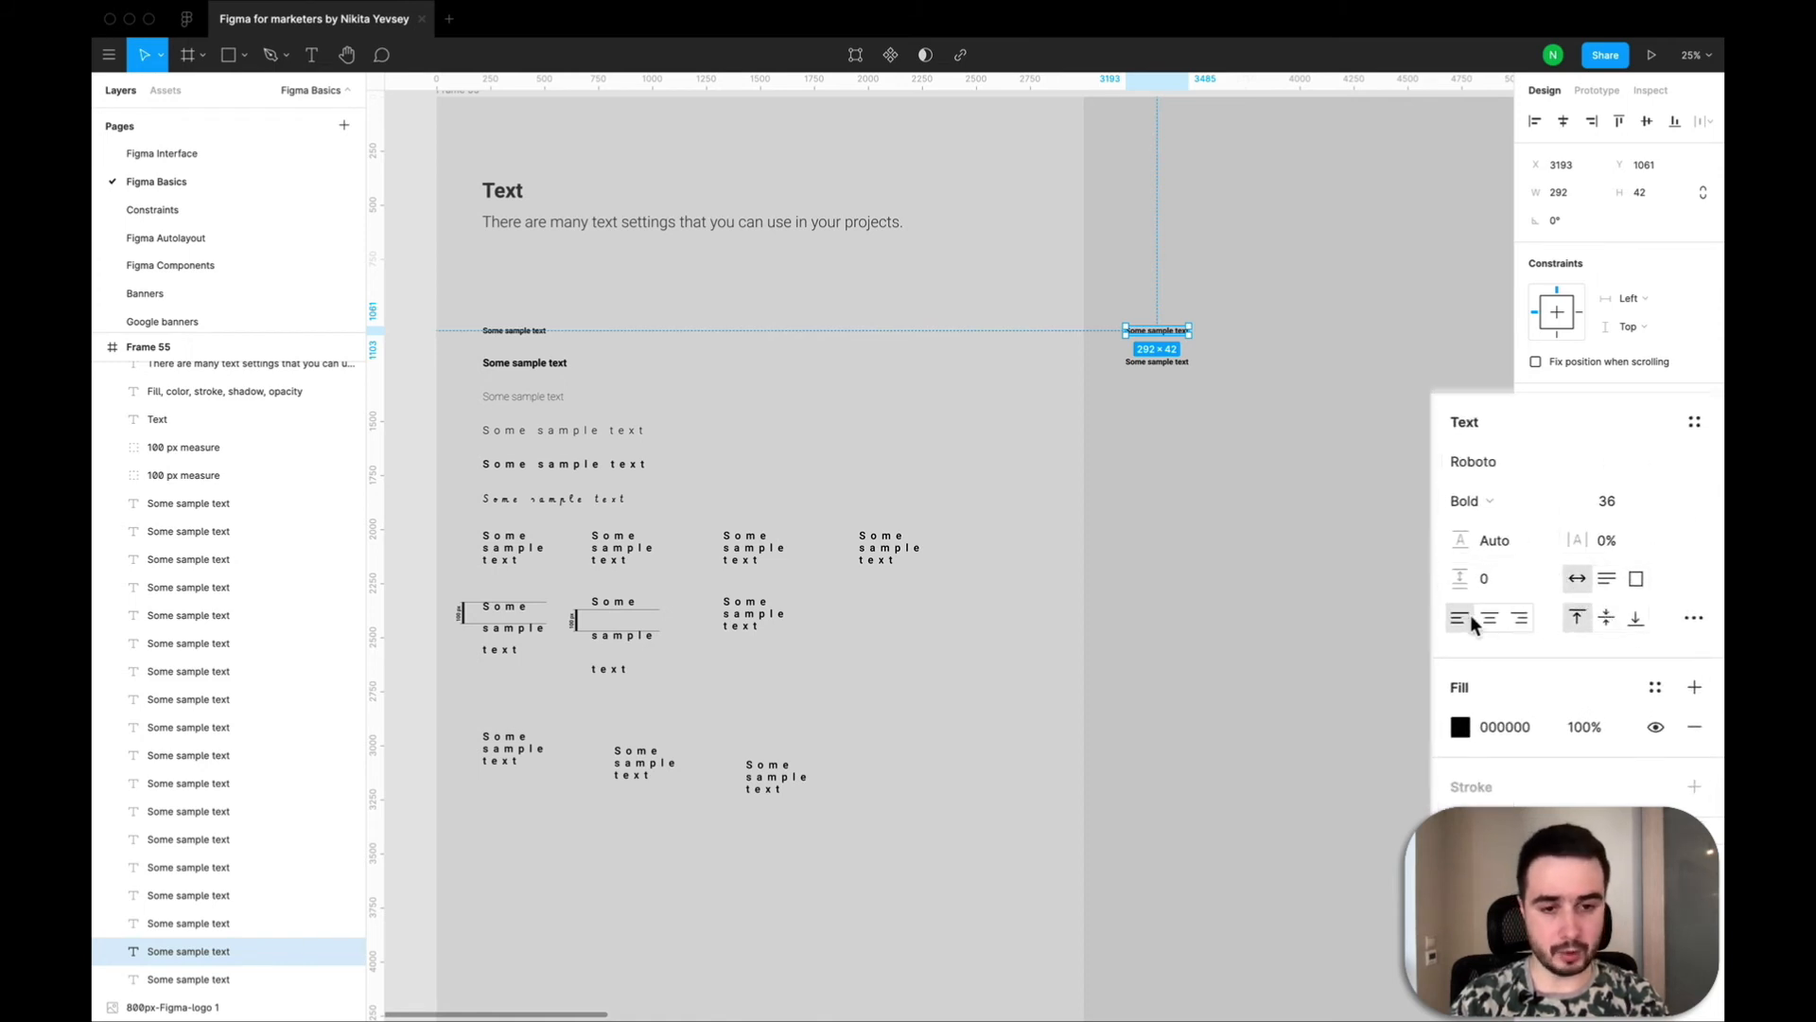
pyautogui.click(1695, 618)
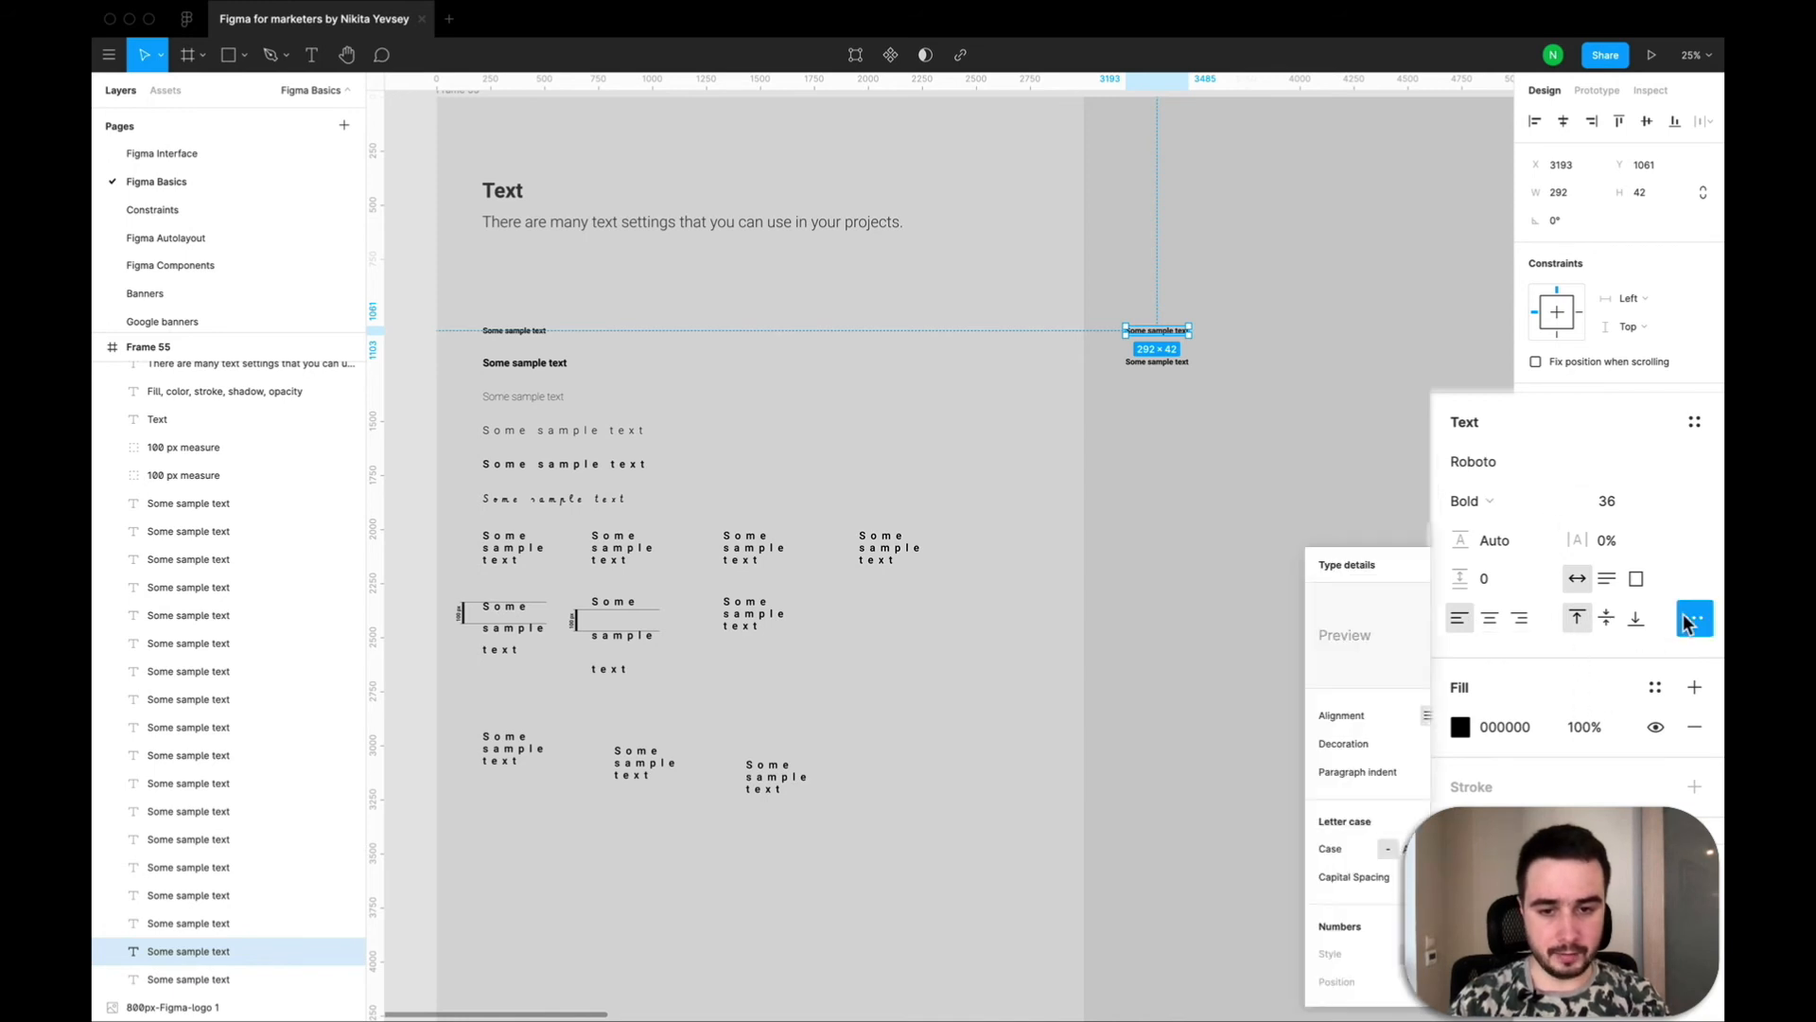
pyautogui.scroll(-10, 1416, 775)
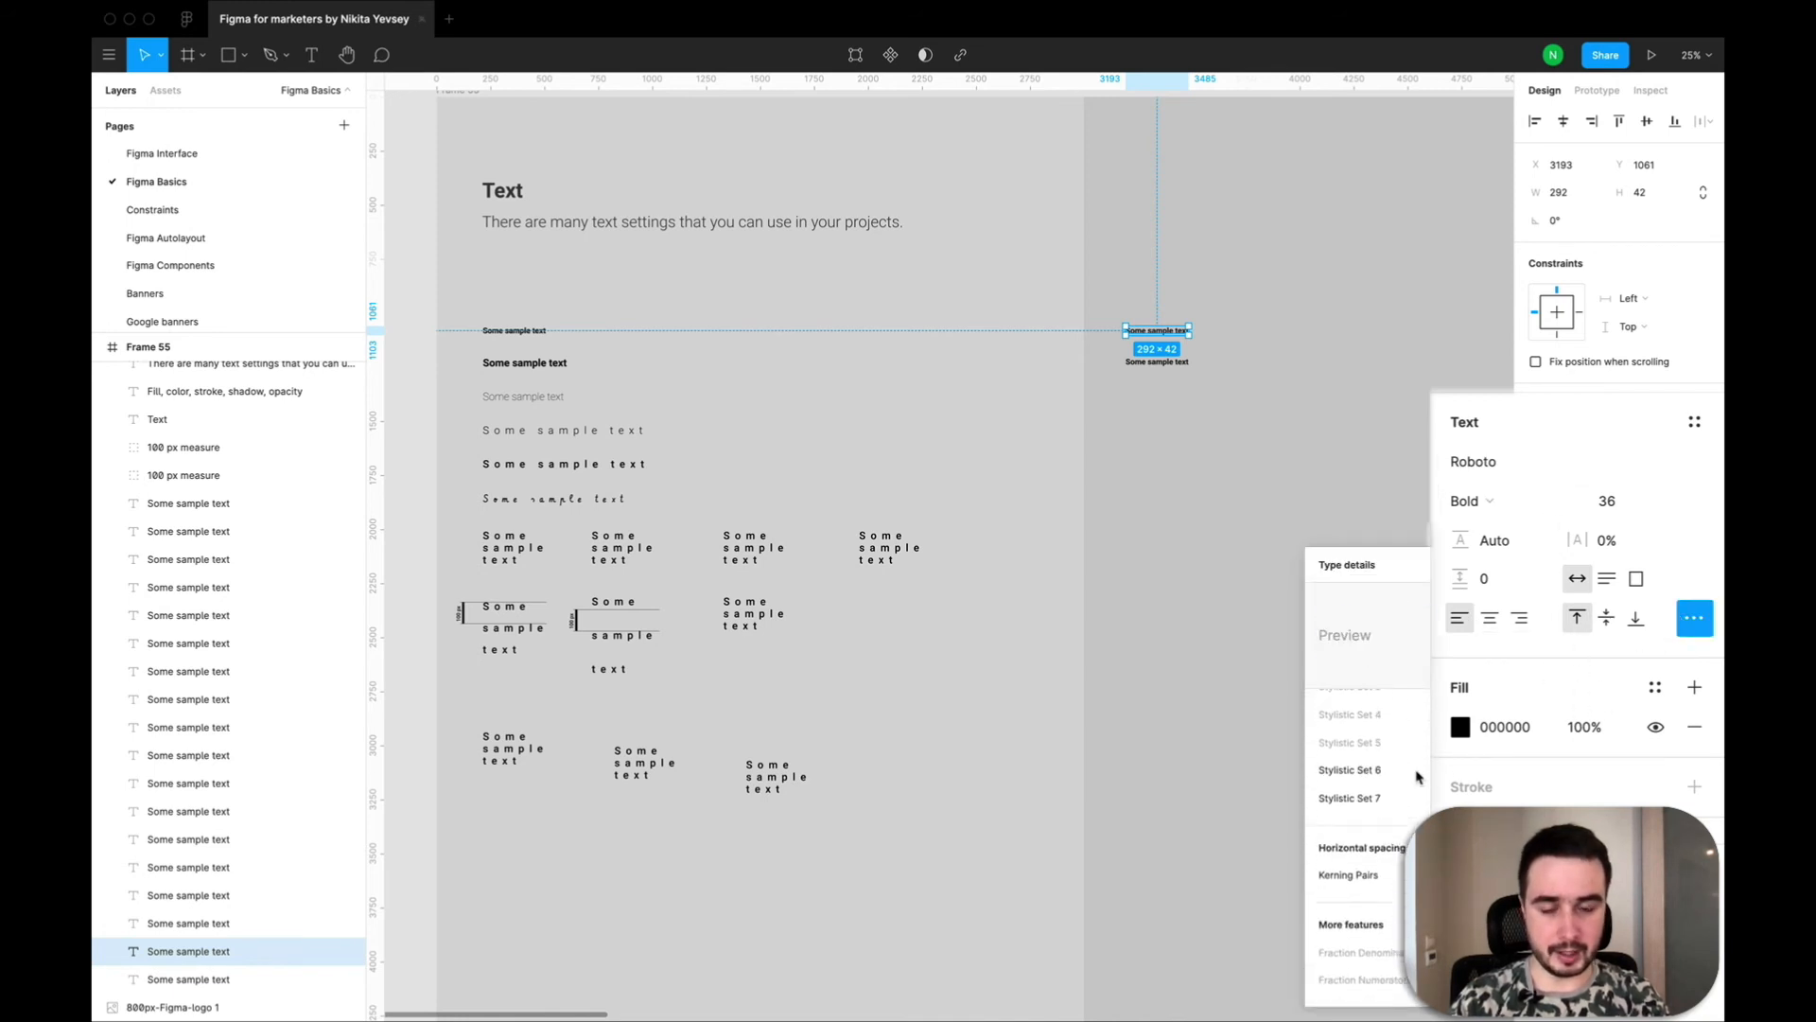
pyautogui.scroll(10, 1367, 776)
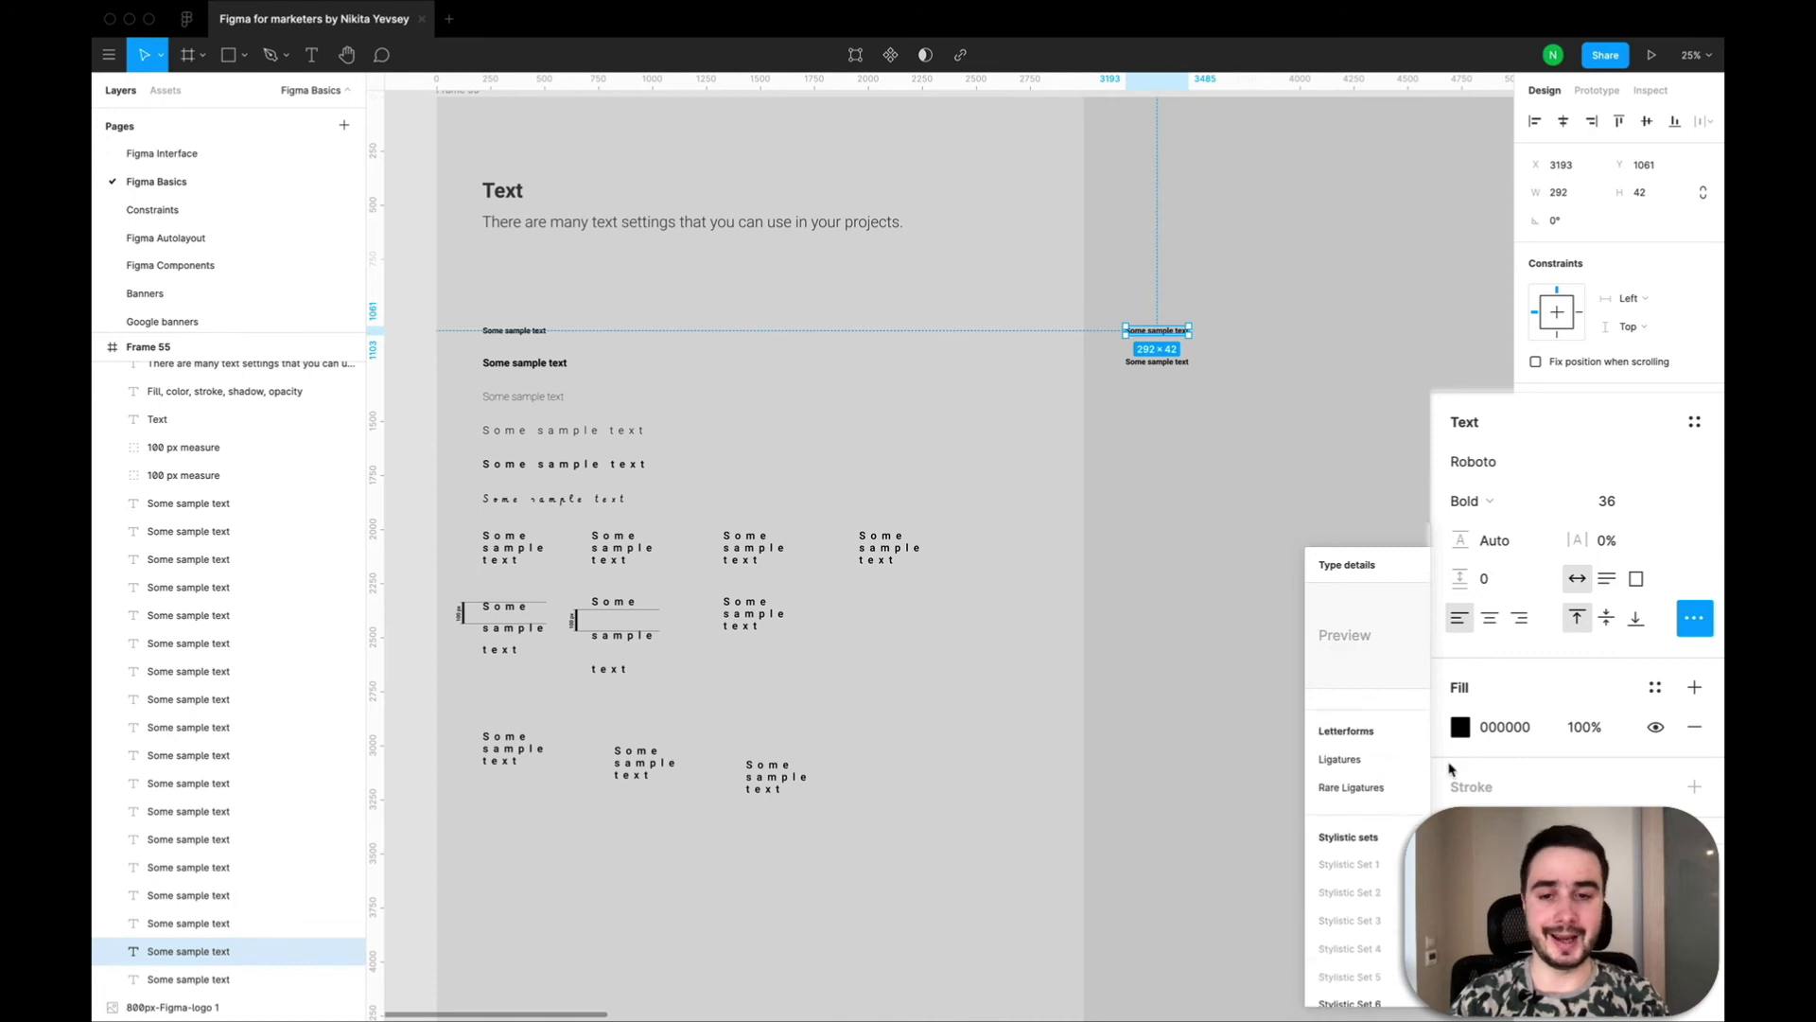
pyautogui.click(1497, 565)
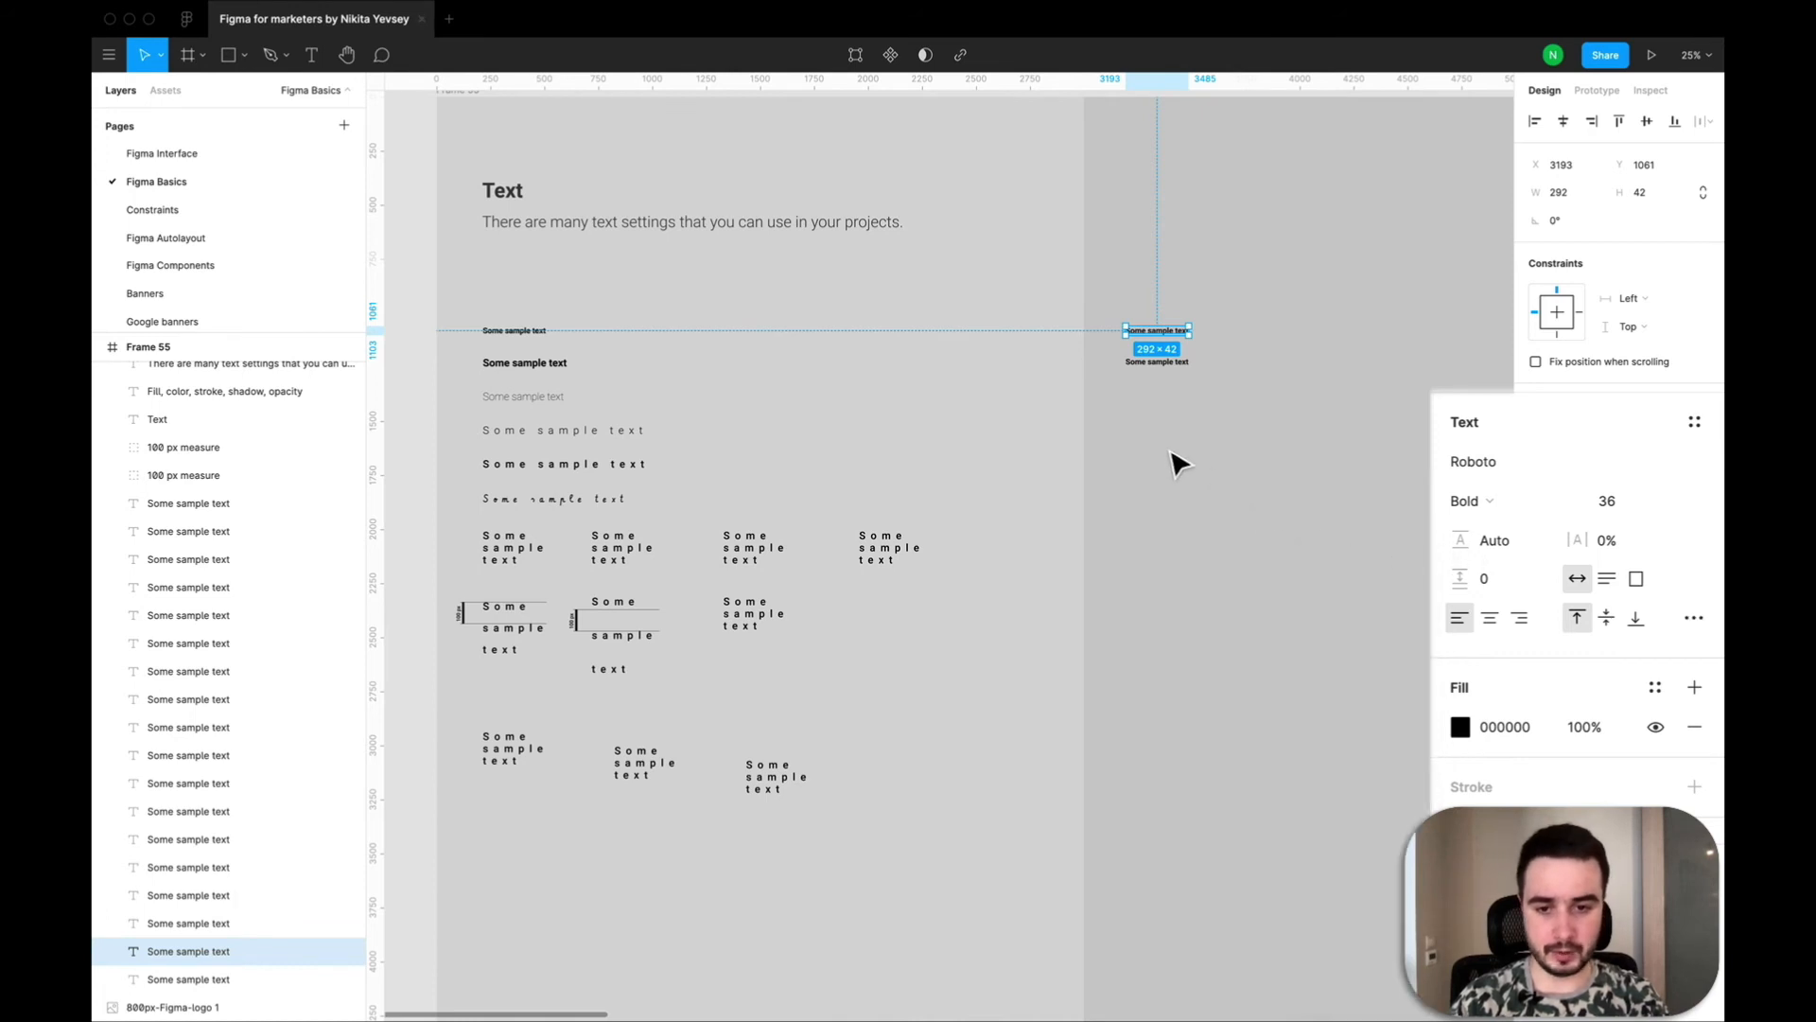
pyautogui.click(1170, 451)
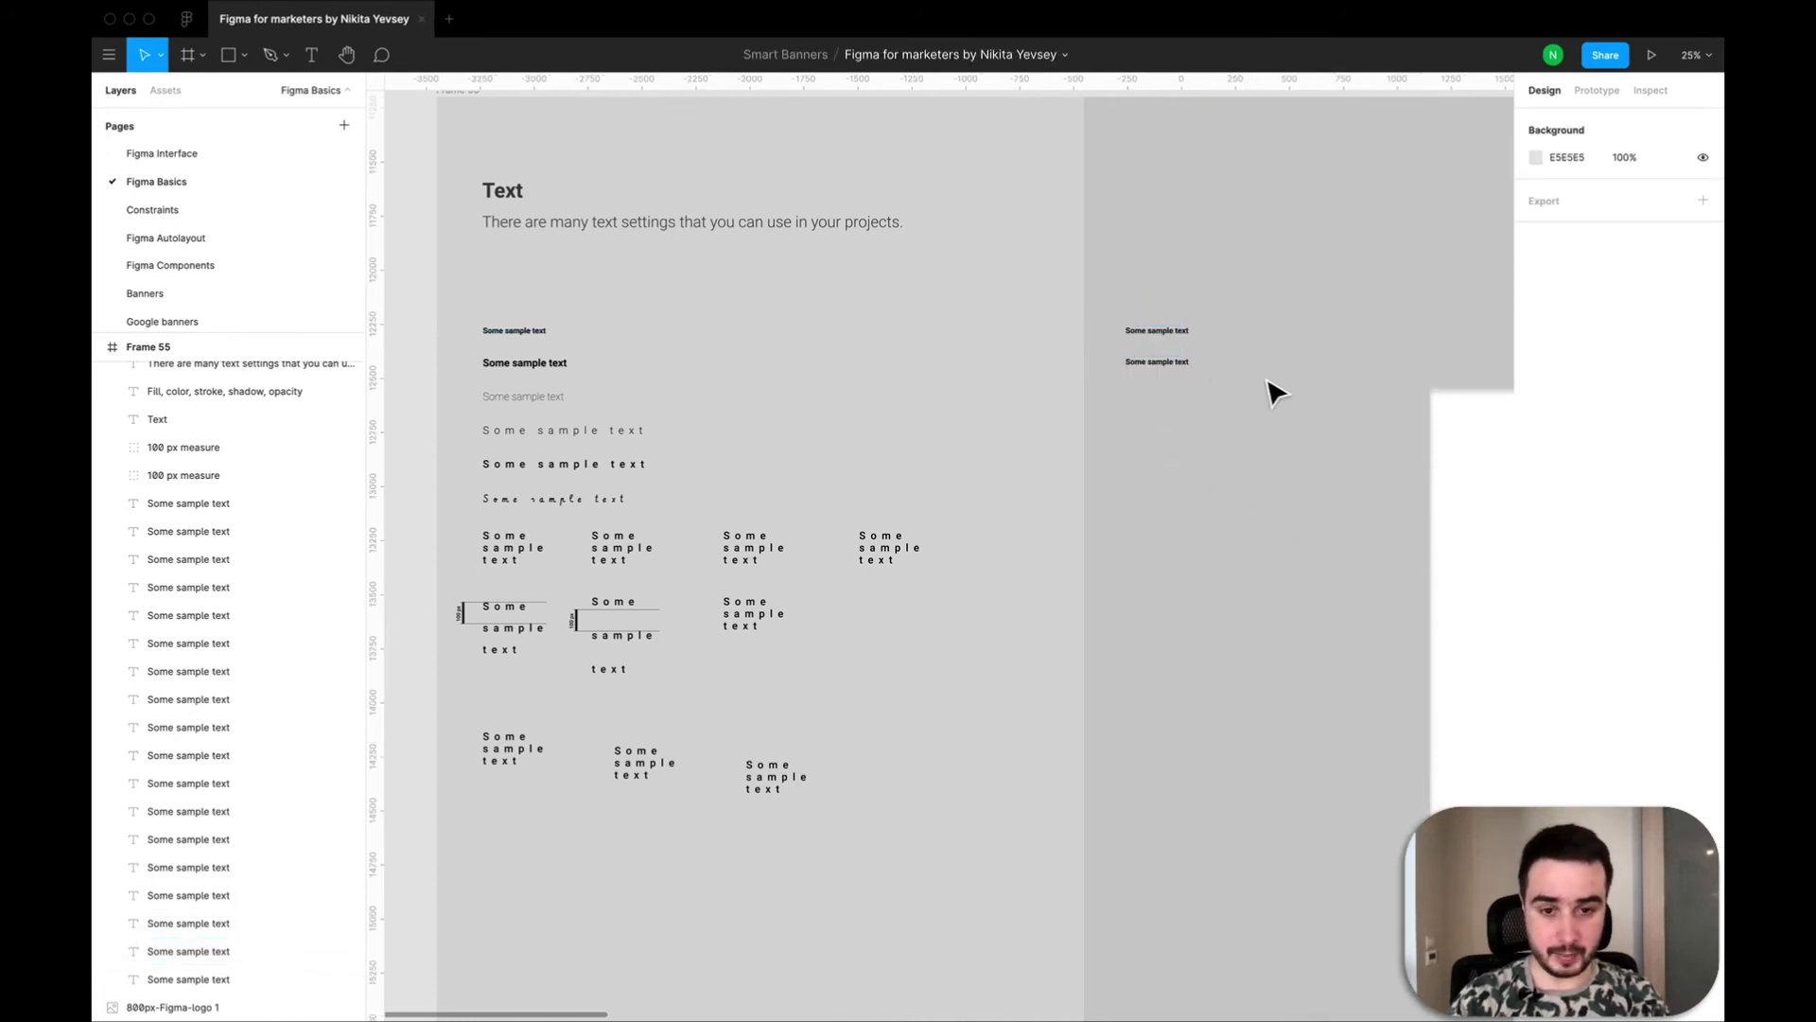
# Set the font size of the new column's second sample text to 48.
pyautogui.click(1175, 369)
pyautogui.click(1659, 498)
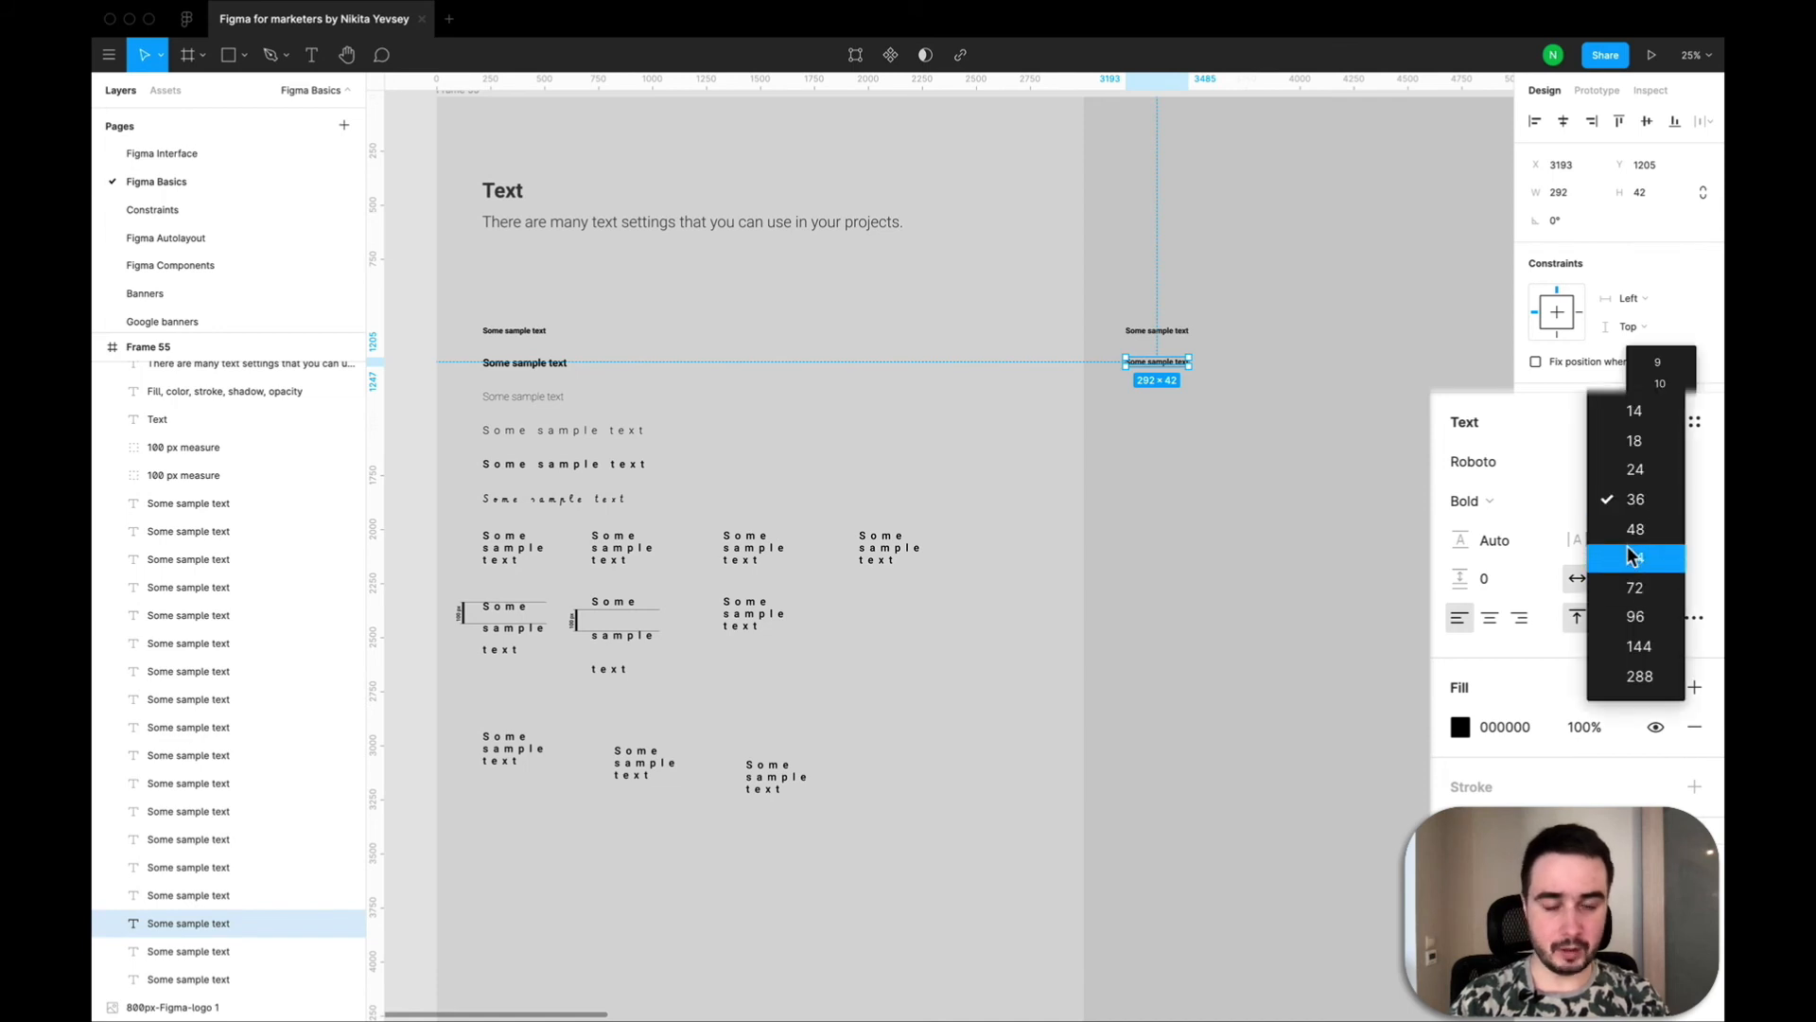
pyautogui.click(1637, 530)
pyautogui.click(1190, 513)
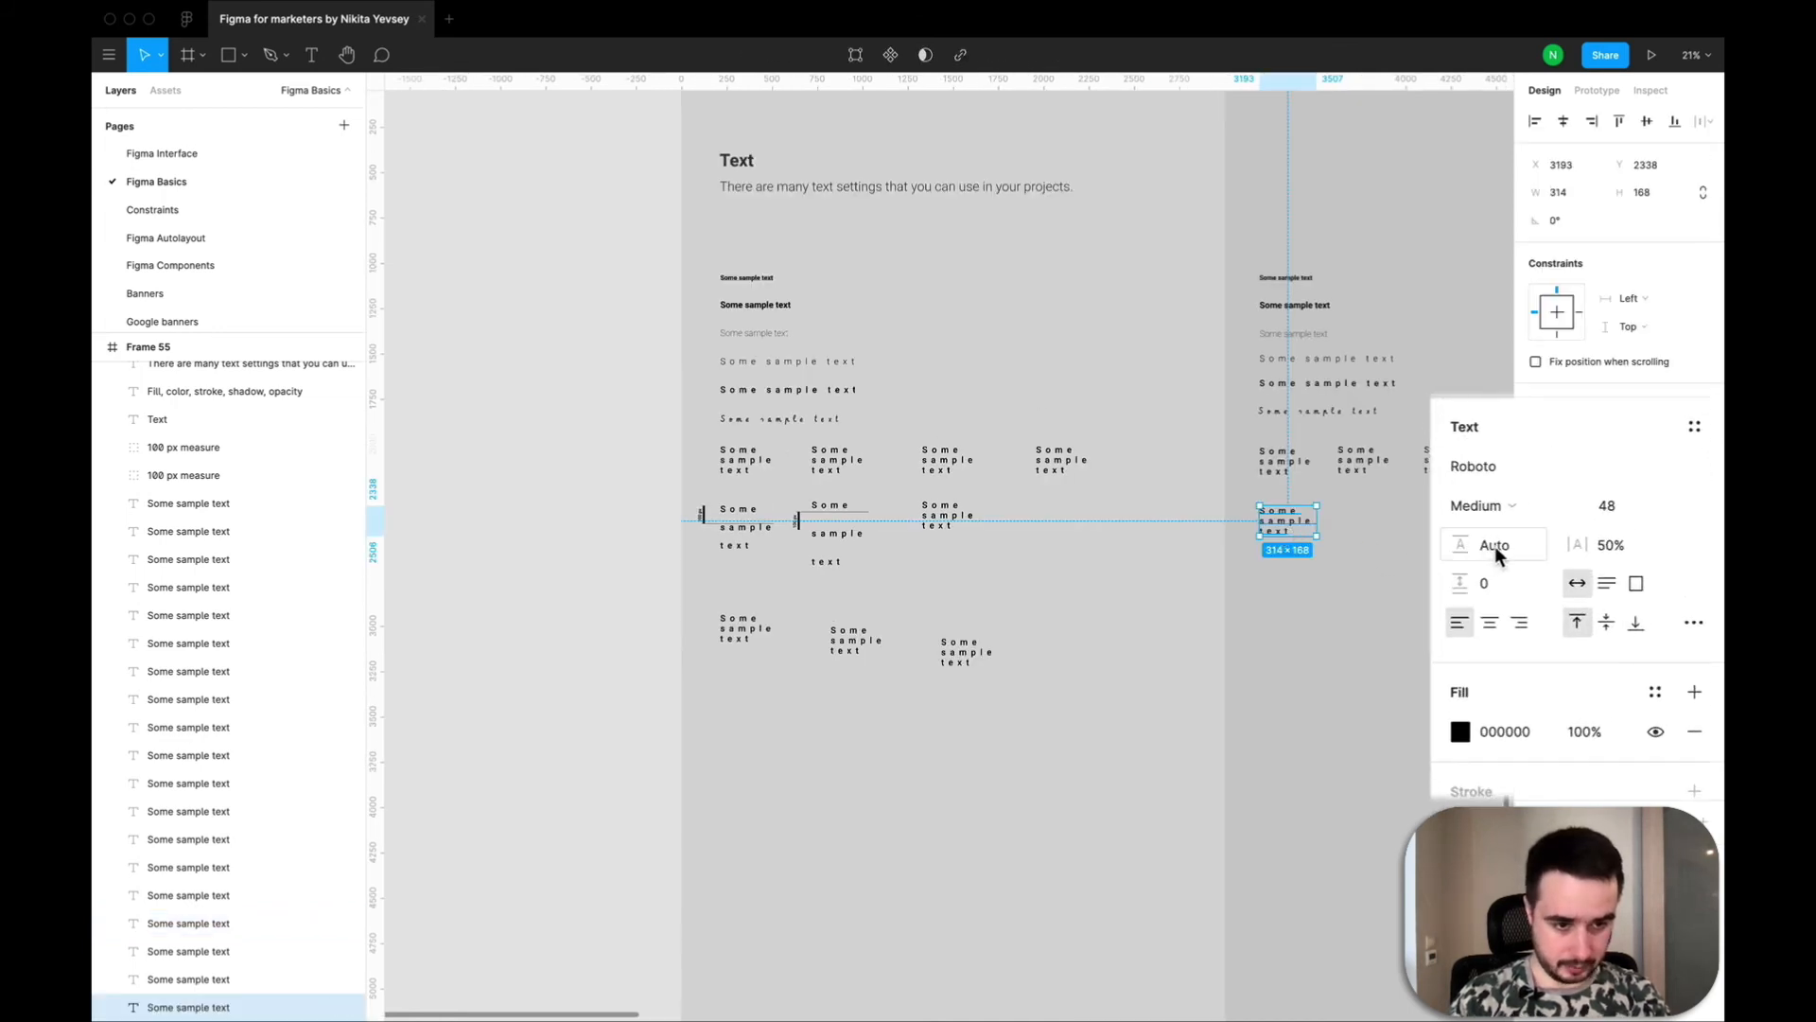
# Set the line height of the three-line text at X 3193, Y 2338 to 200.
pyautogui.click(1495, 547)
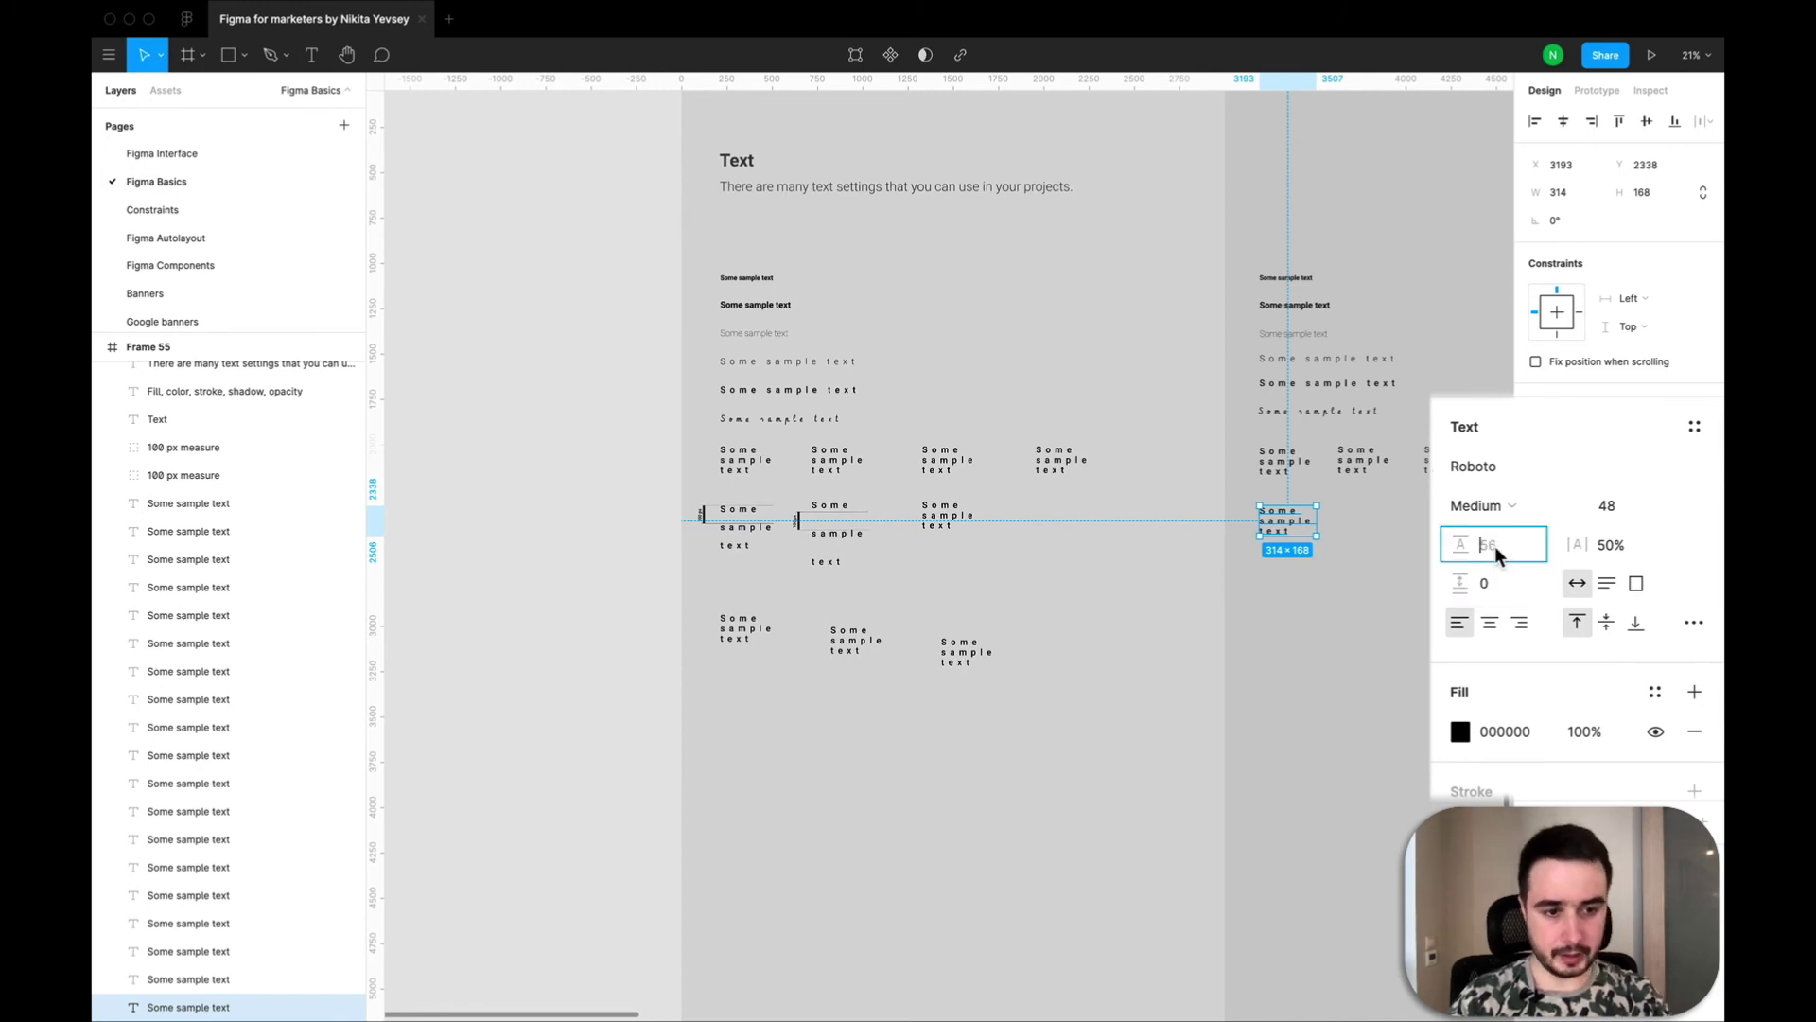
pyautogui.write('200')
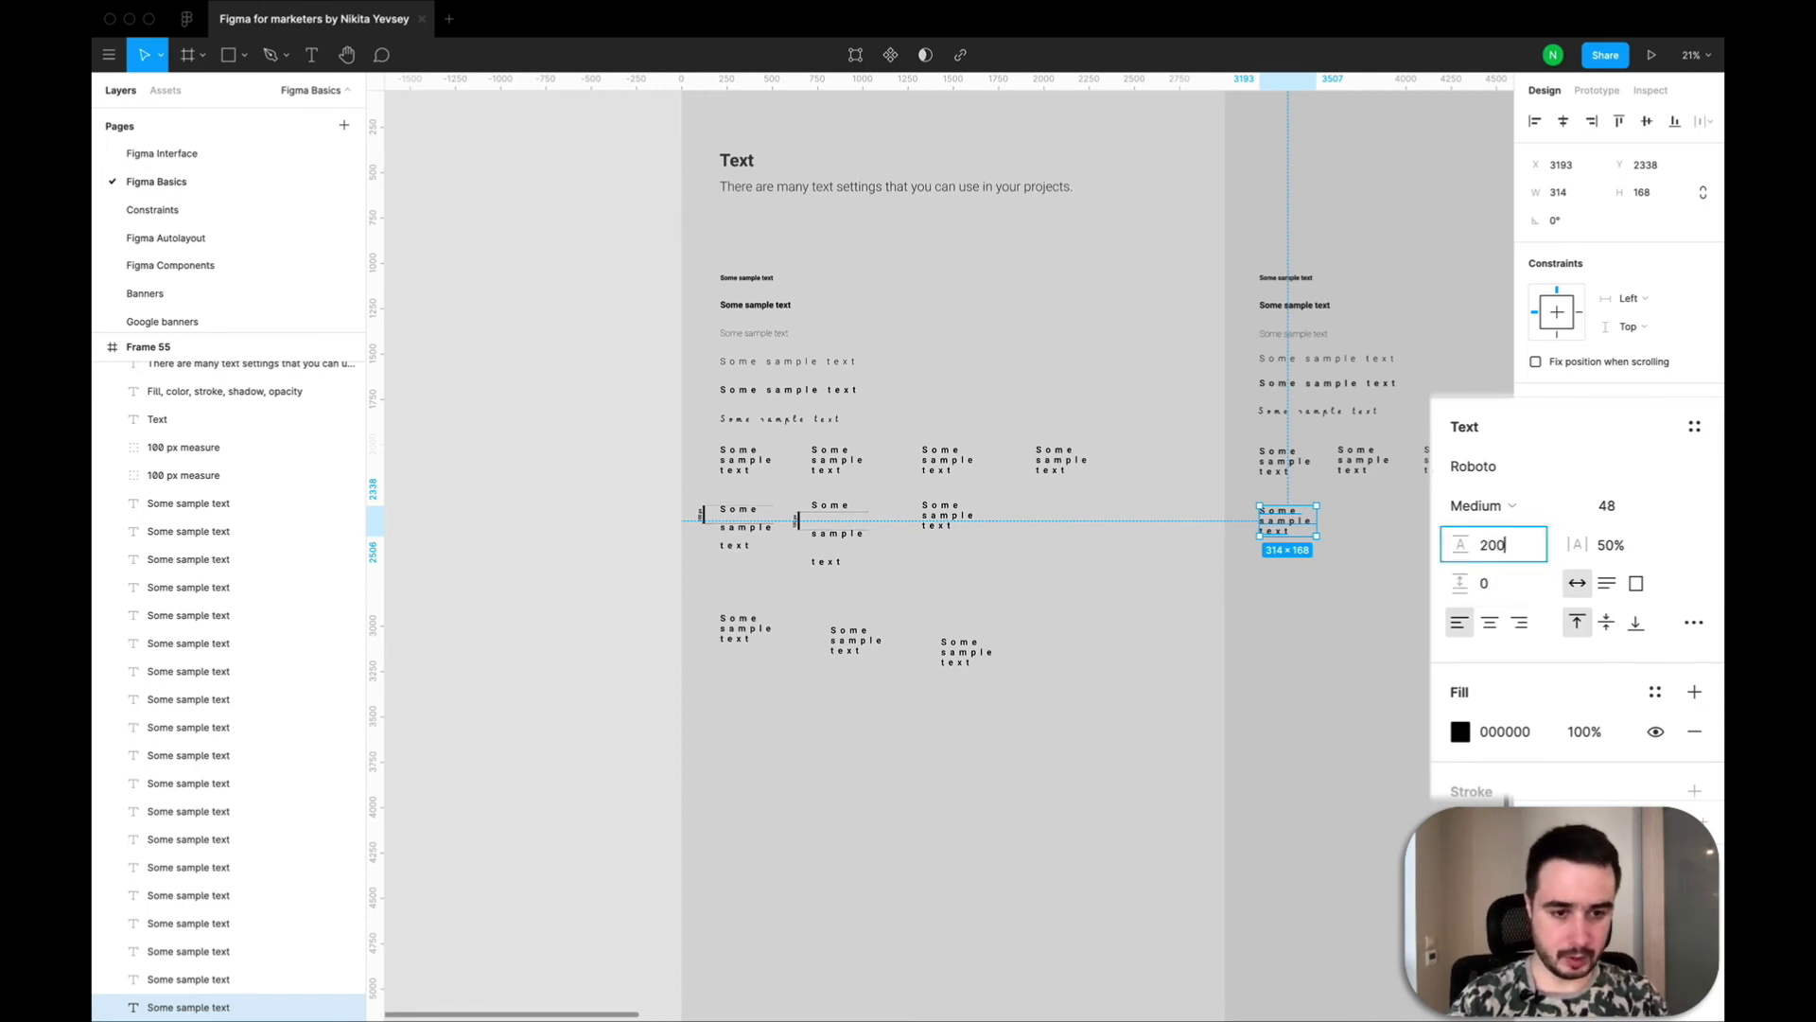
pyautogui.press('Return')
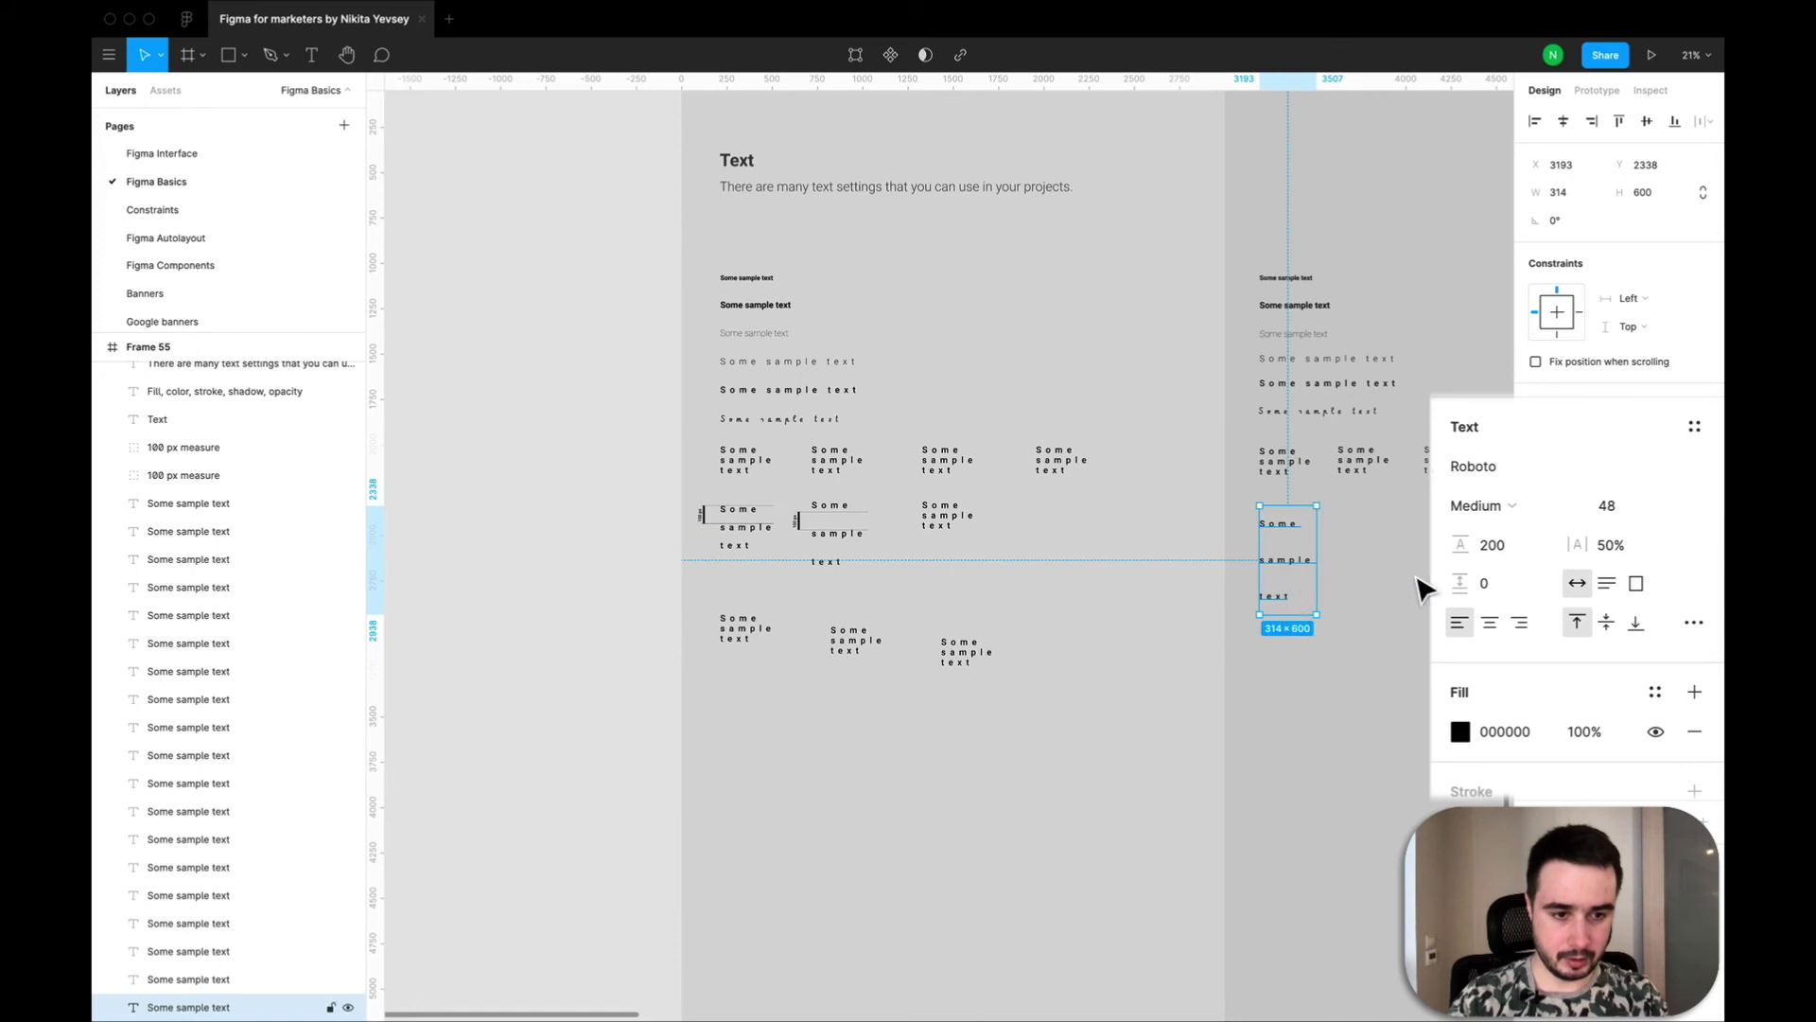
# Set the line height of the three-line text at X 3193, Y 2338 to 100.
pyautogui.click(1493, 549)
pyautogui.write('100')
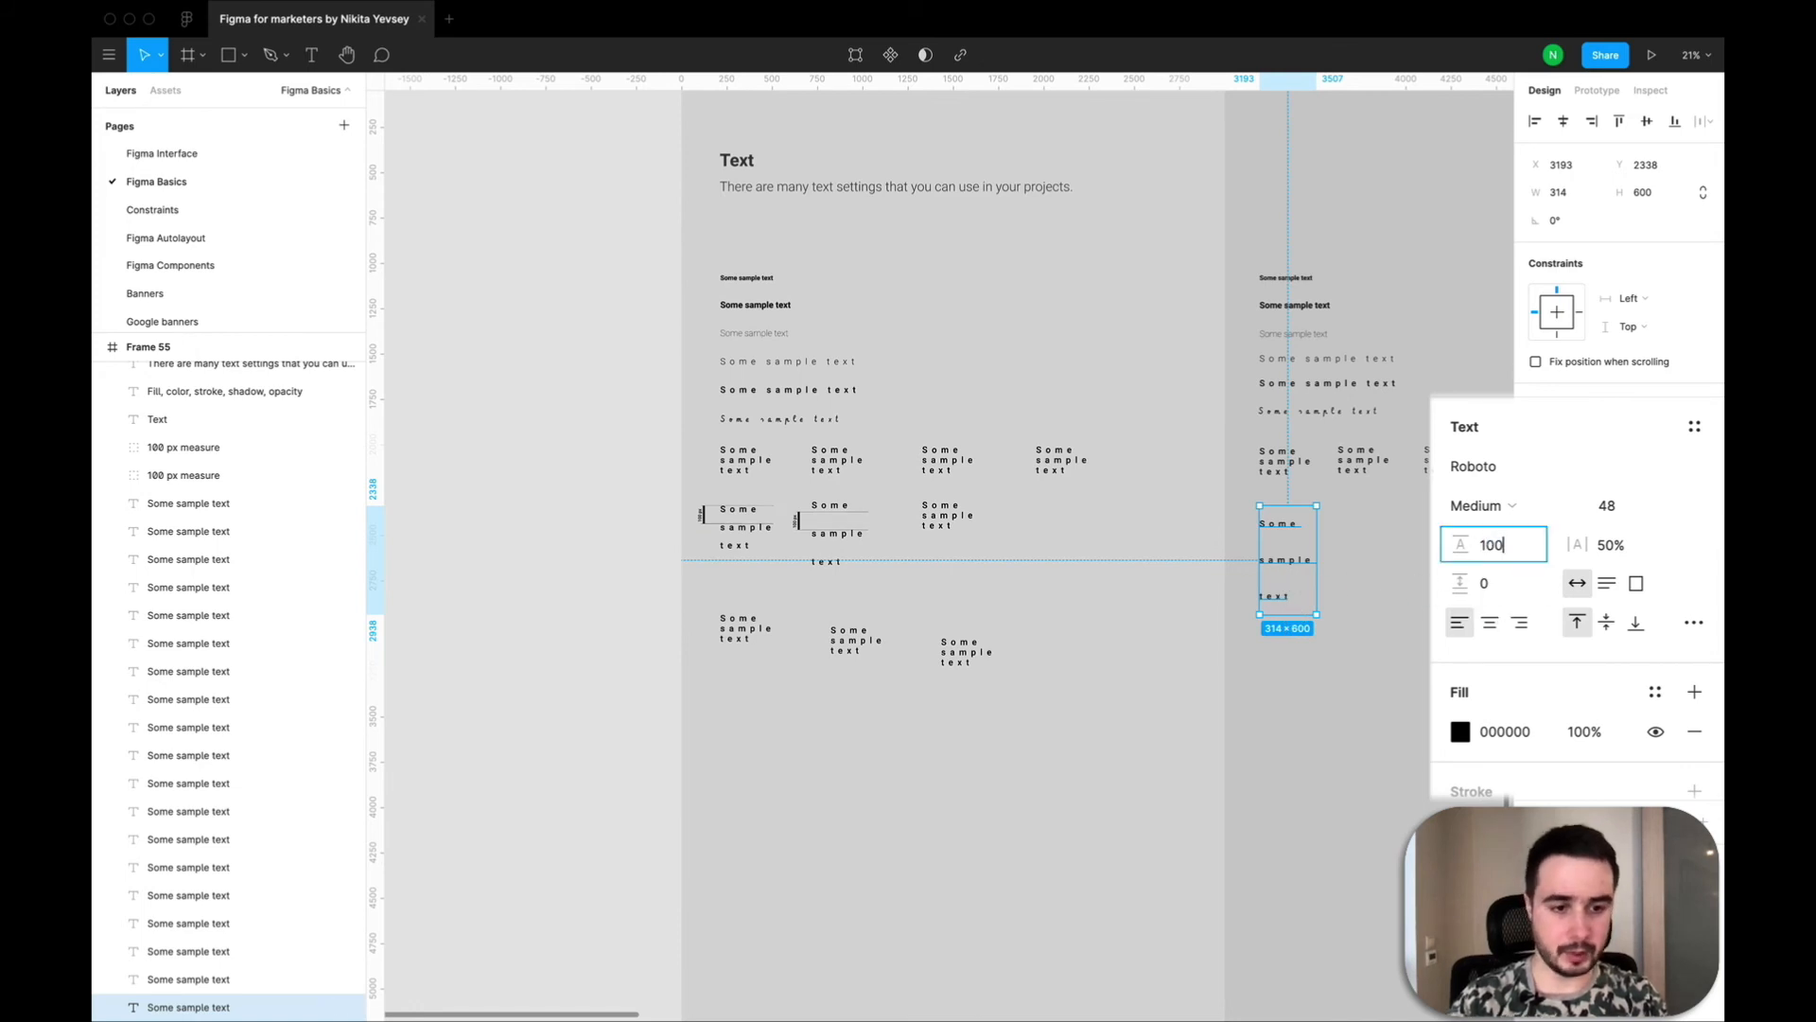
pyautogui.press('Return')
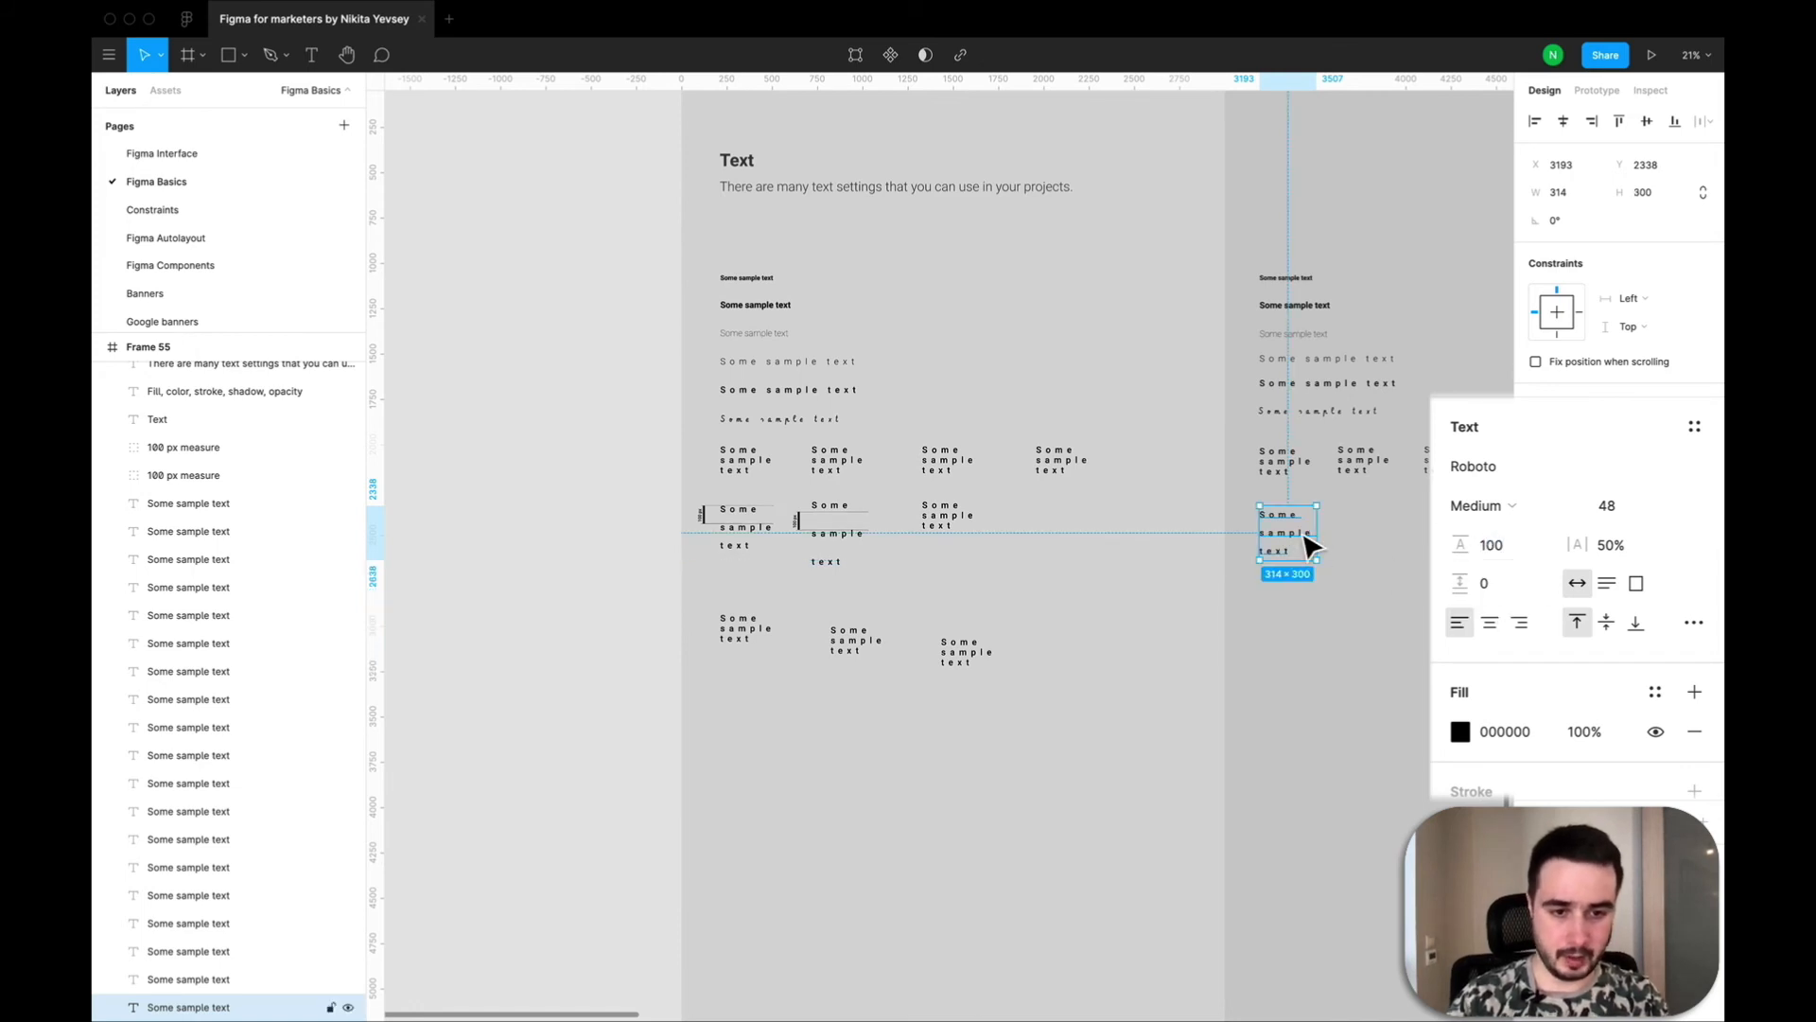
# Paste a copy of the three-line text, place it at X 3639, Y 2338, and set its line height to 0.
pyautogui.press('super+v')
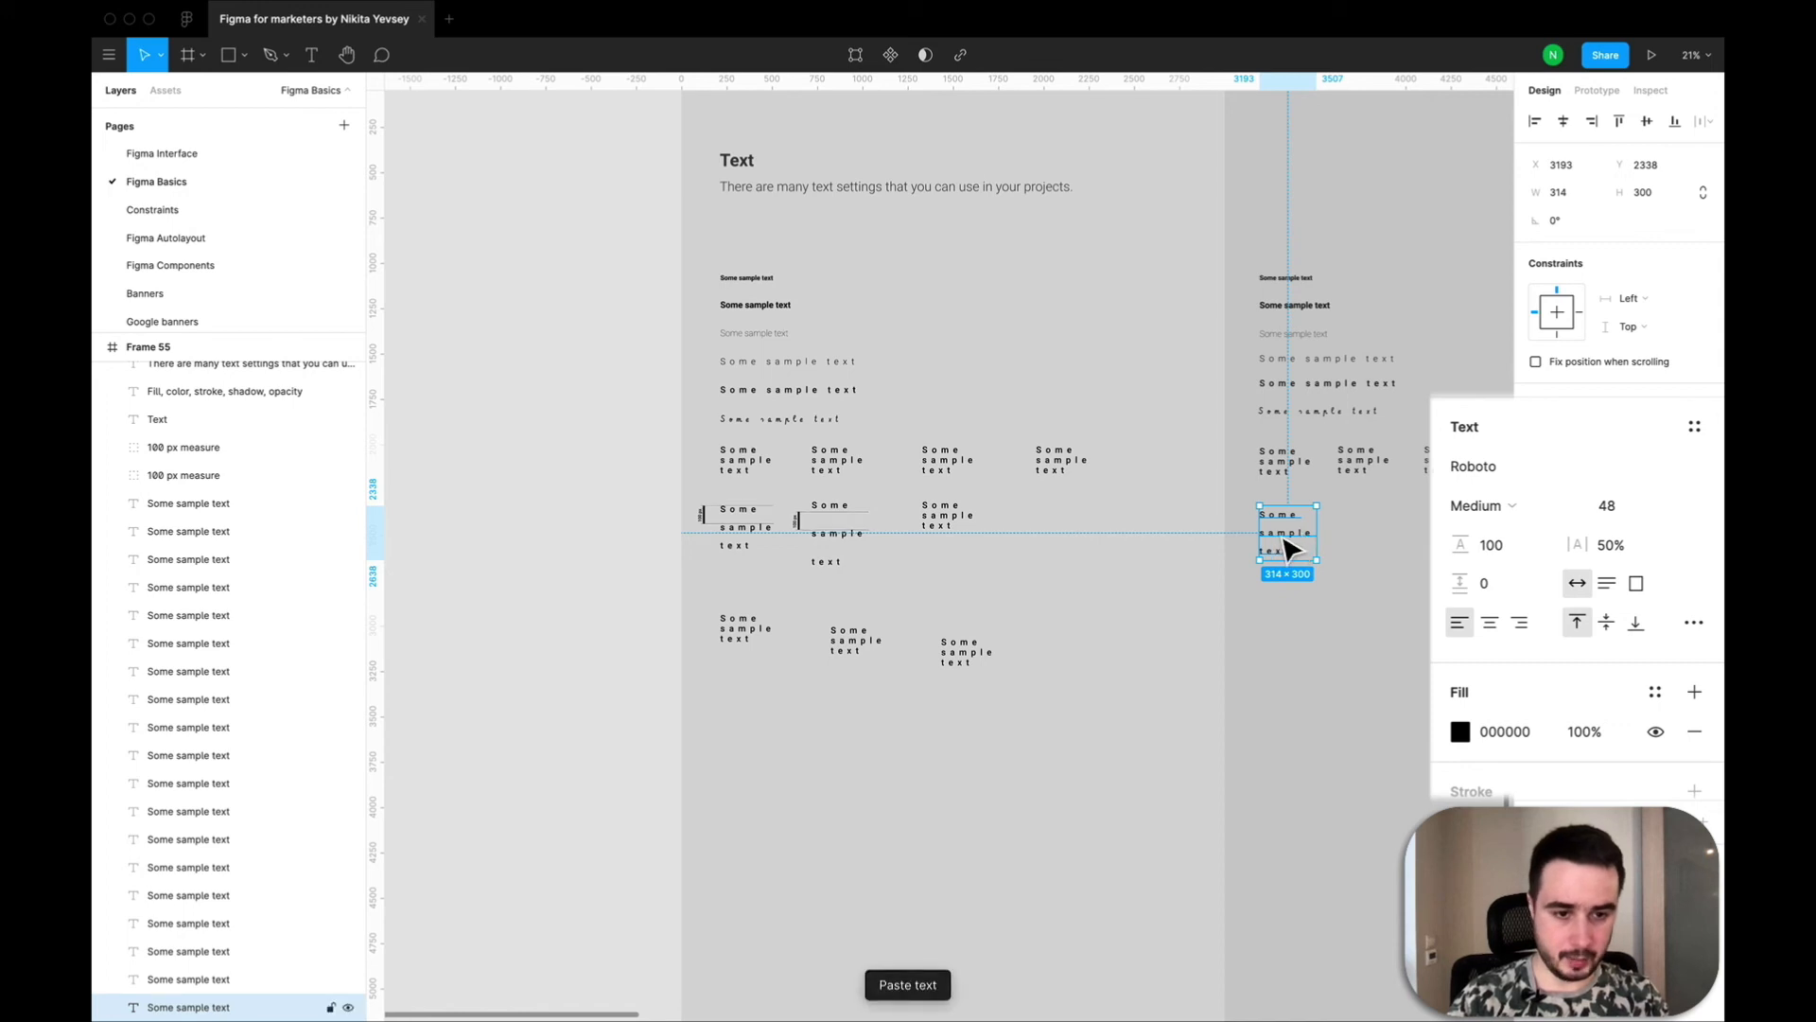
pyautogui.moveTo(1311, 546); pyautogui.dragTo(1366, 546)
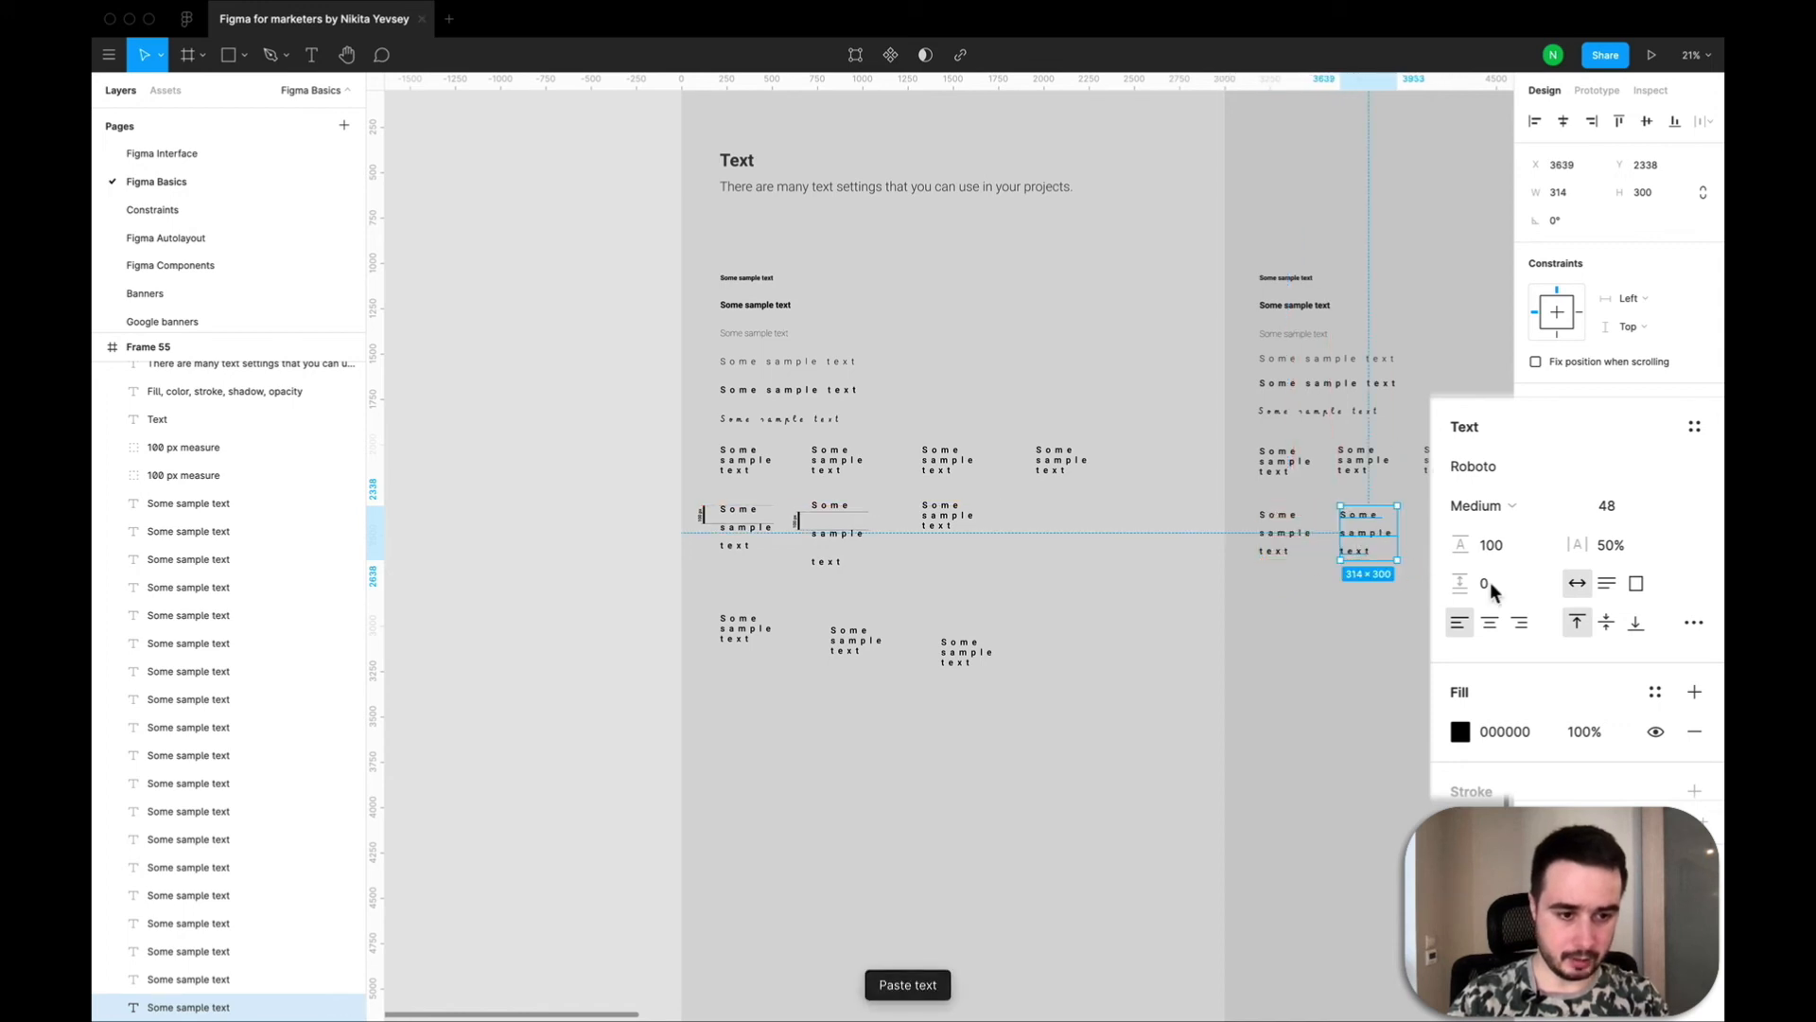
pyautogui.click(1491, 543)
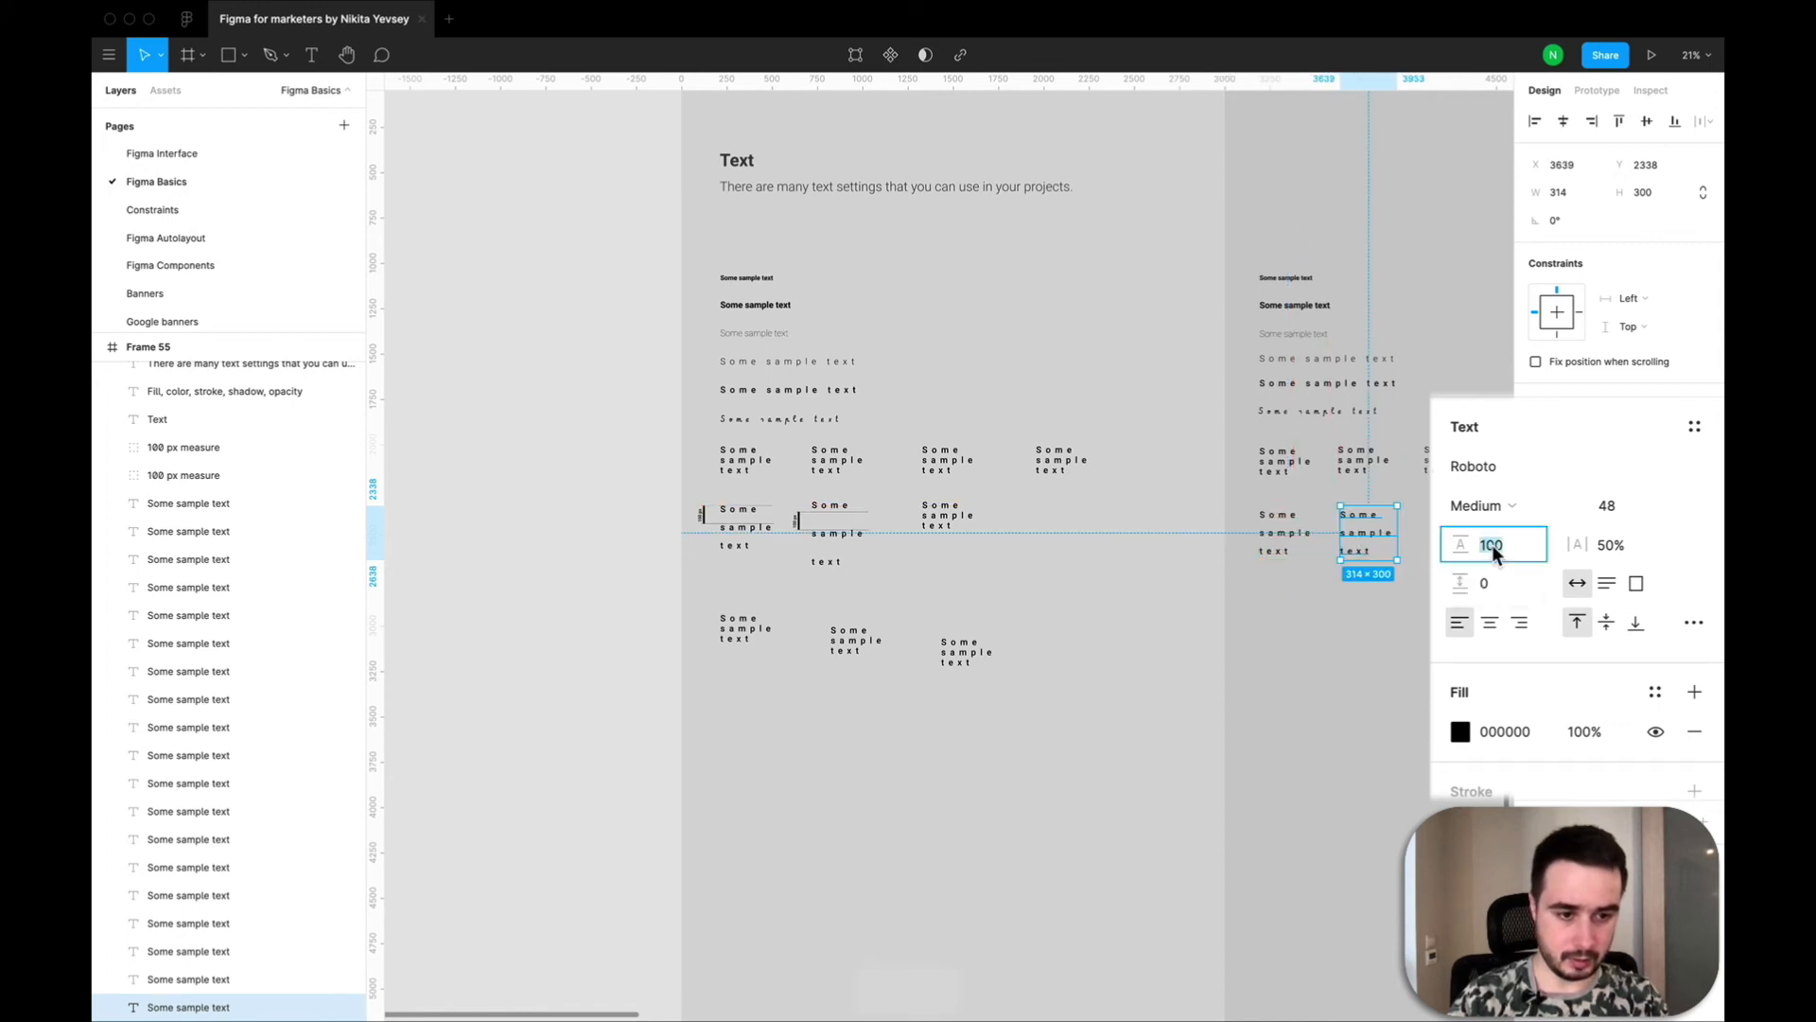
pyautogui.write('0')
# Set the paragraph spacing of the copied three-line text to 100.
pyautogui.click(1488, 583)
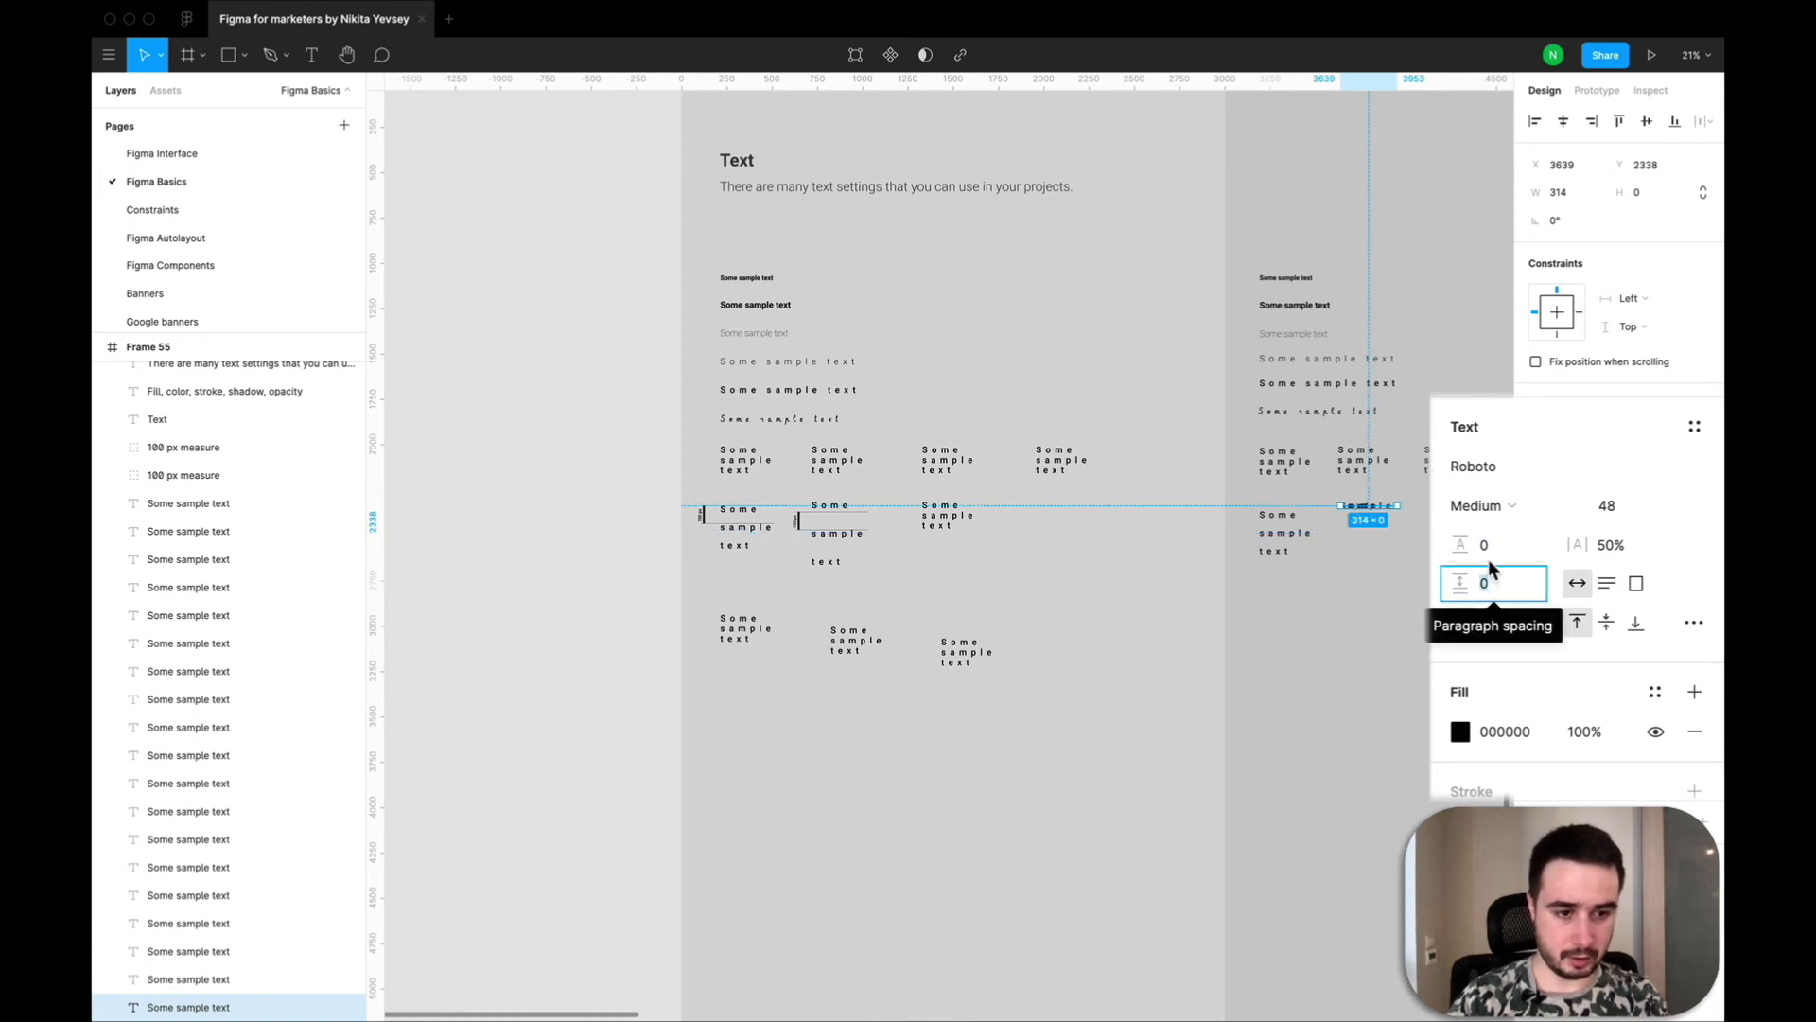
pyautogui.click(1483, 545)
pyautogui.click(1490, 581)
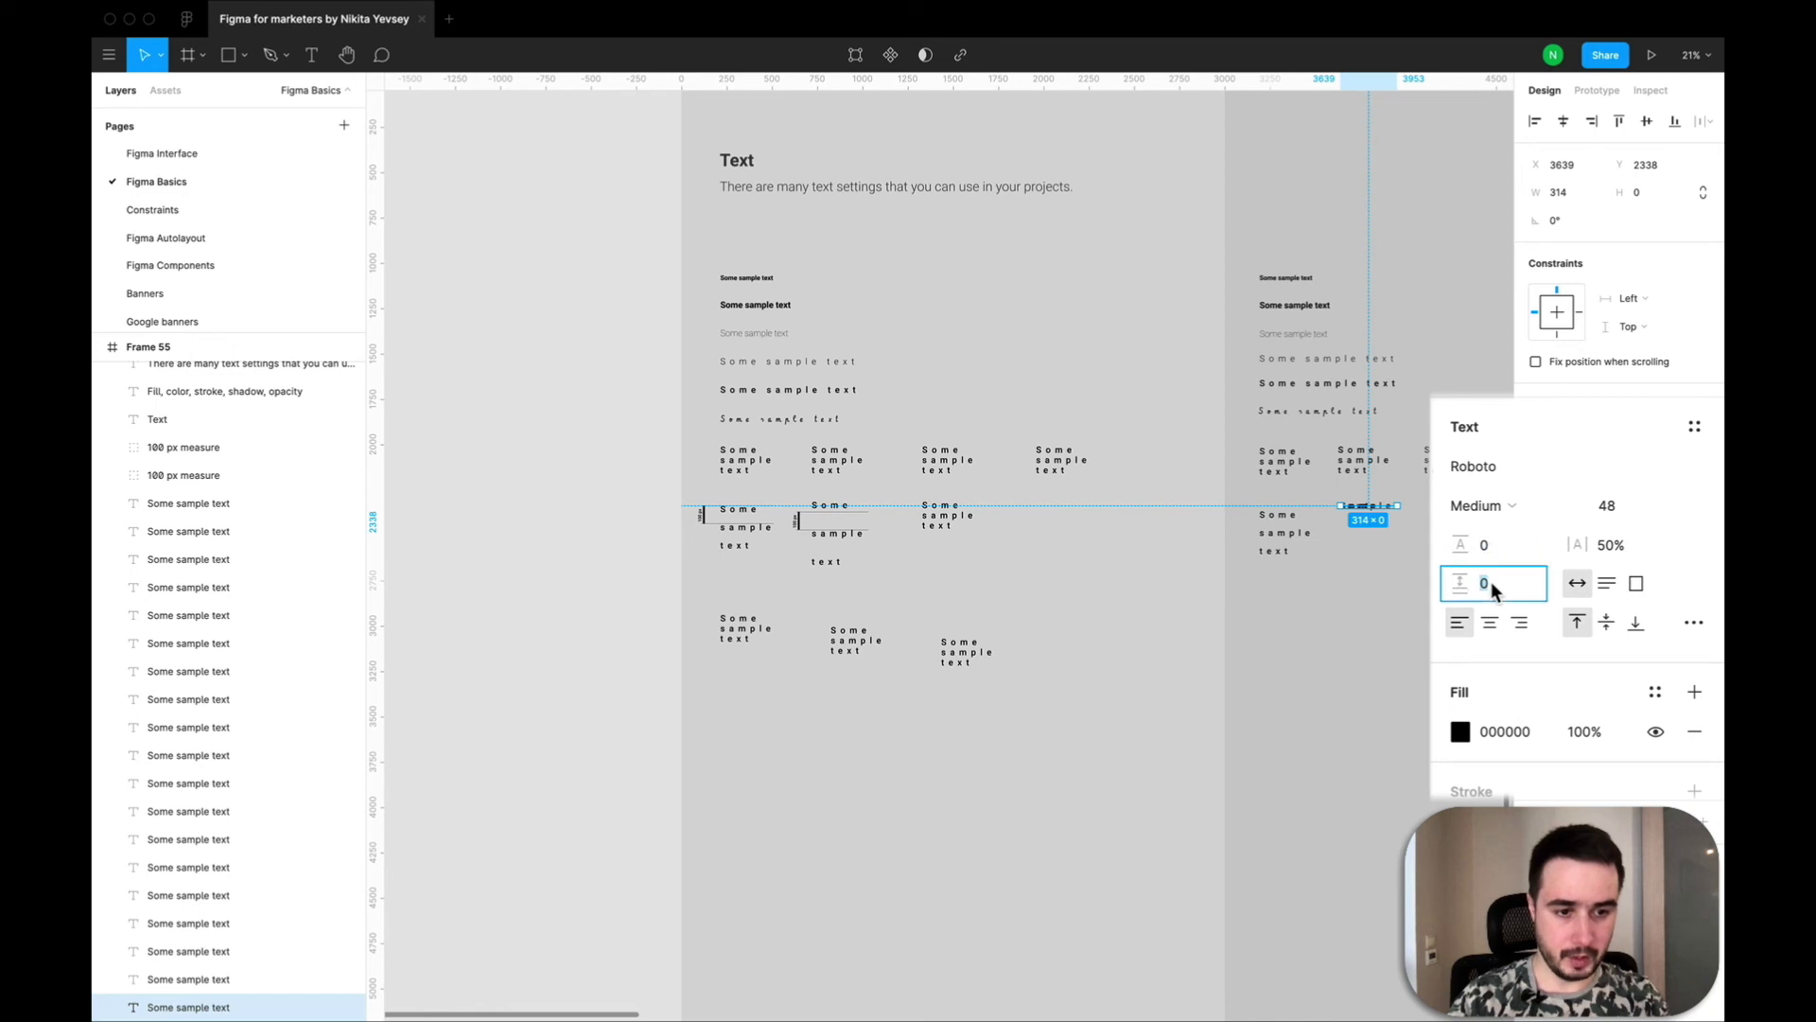
pyautogui.write('100')
pyautogui.press('Return')
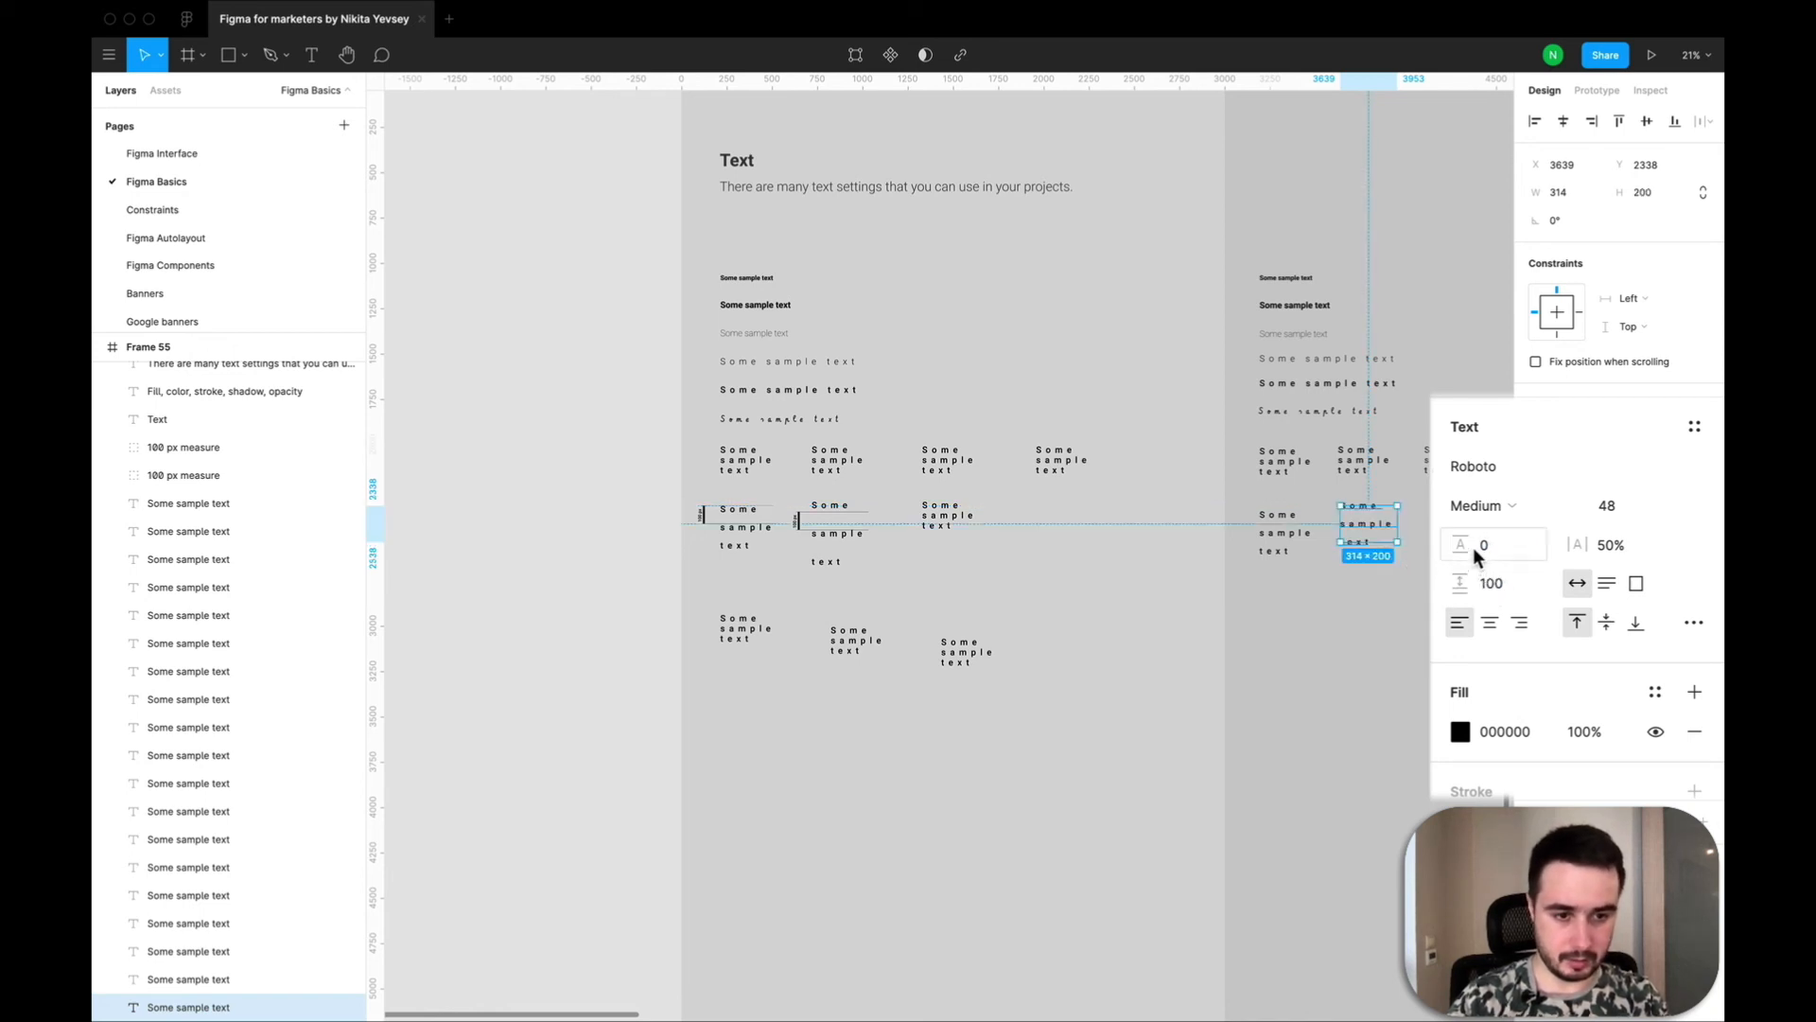
# Set the copied text's line height to Auto and shift the text slightly to X 3633.
pyautogui.click(1473, 547)
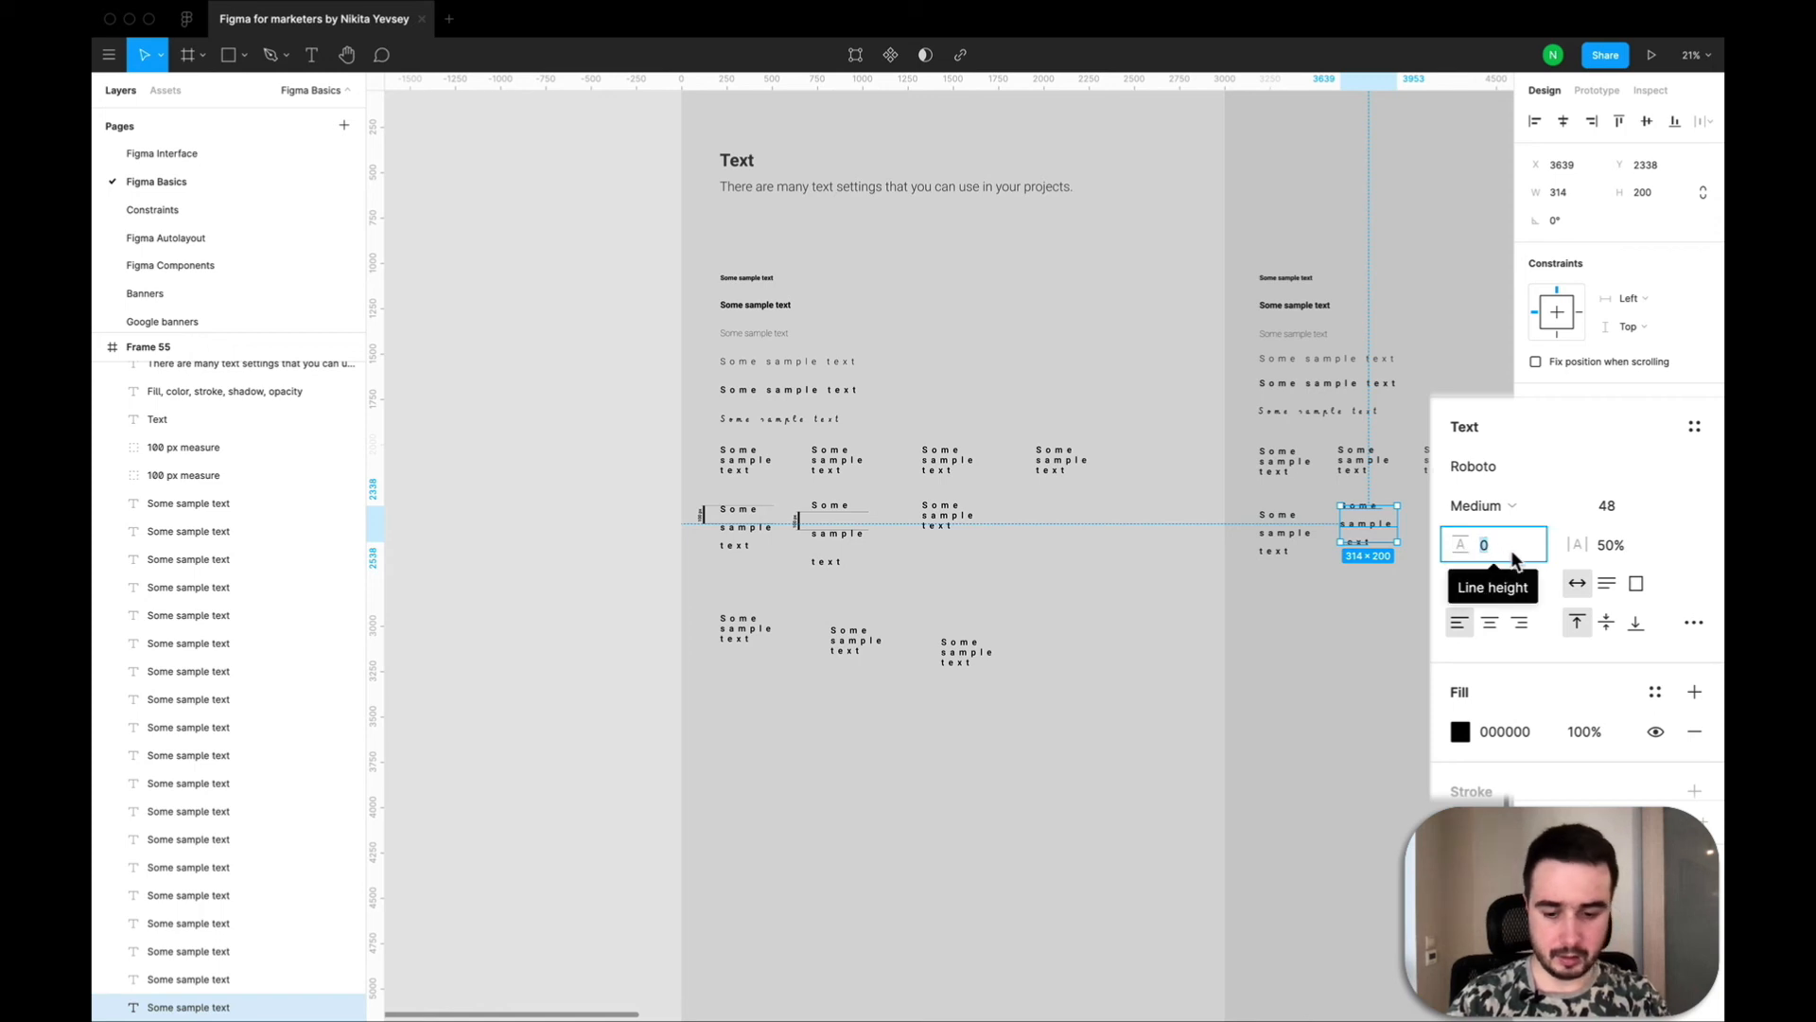
pyautogui.write('auto')
pyautogui.press('Return')
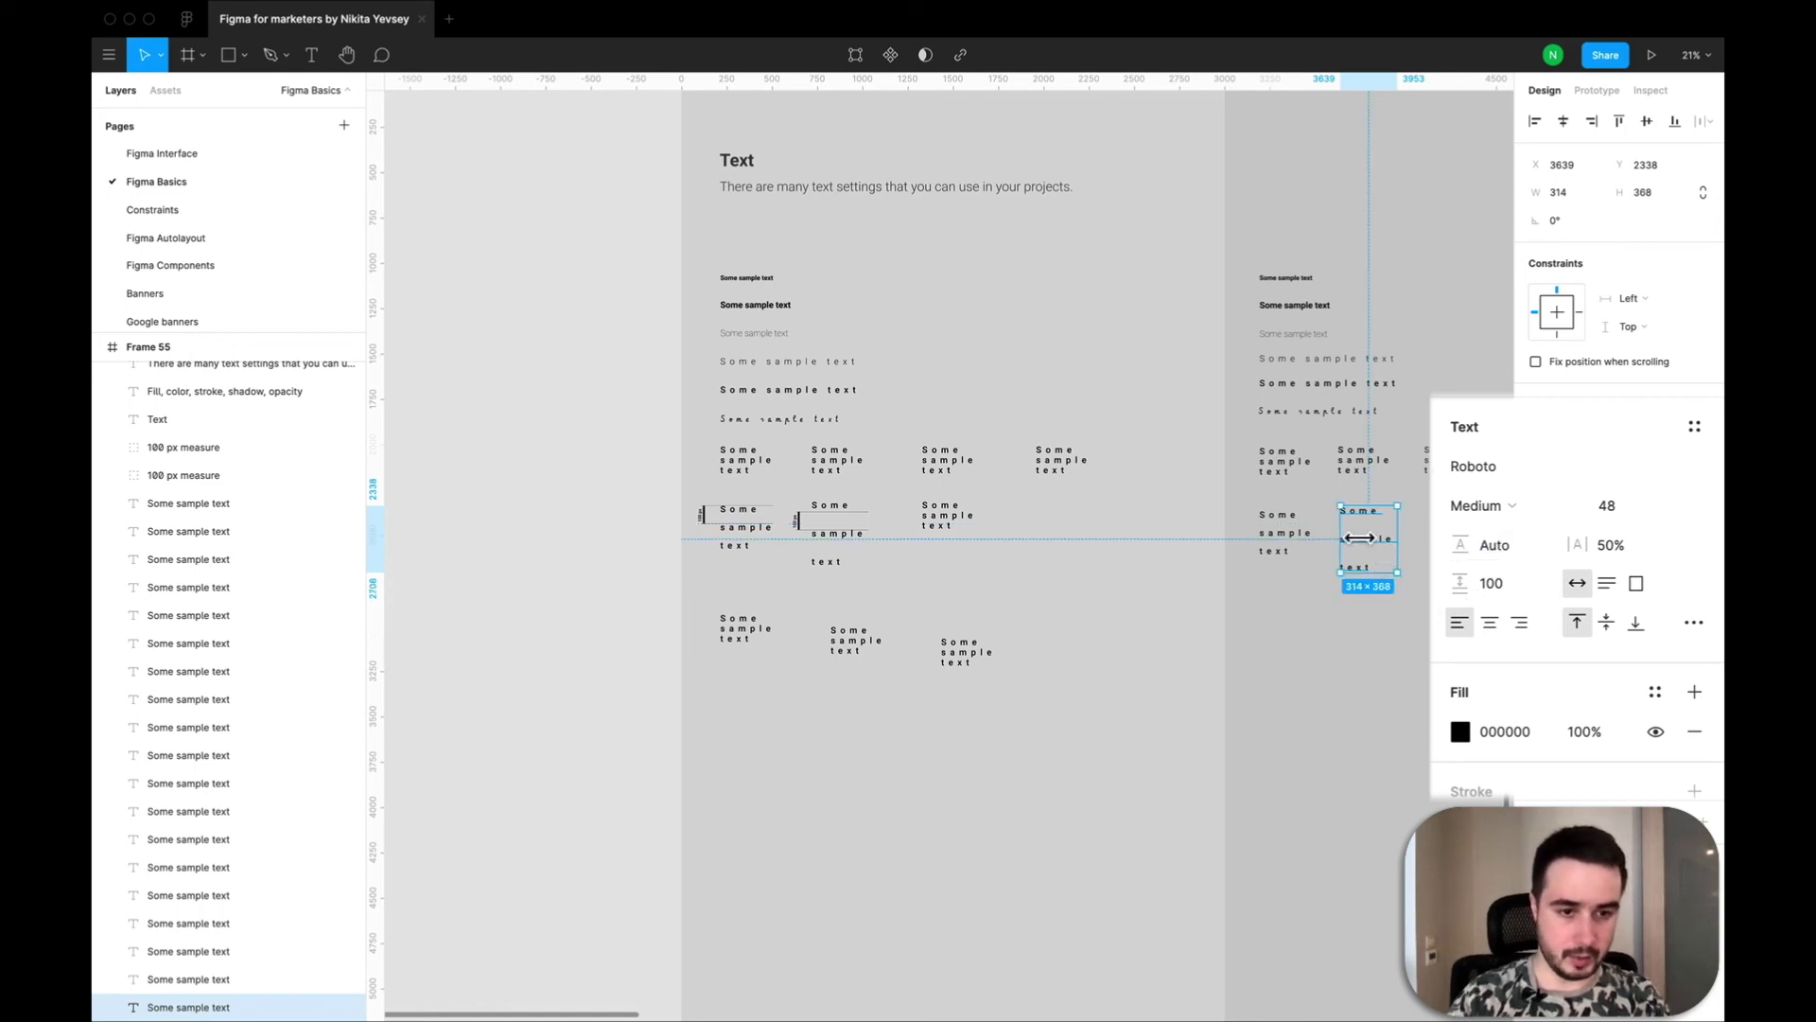
pyautogui.moveTo(1378, 559); pyautogui.dragTo(1378, 550)
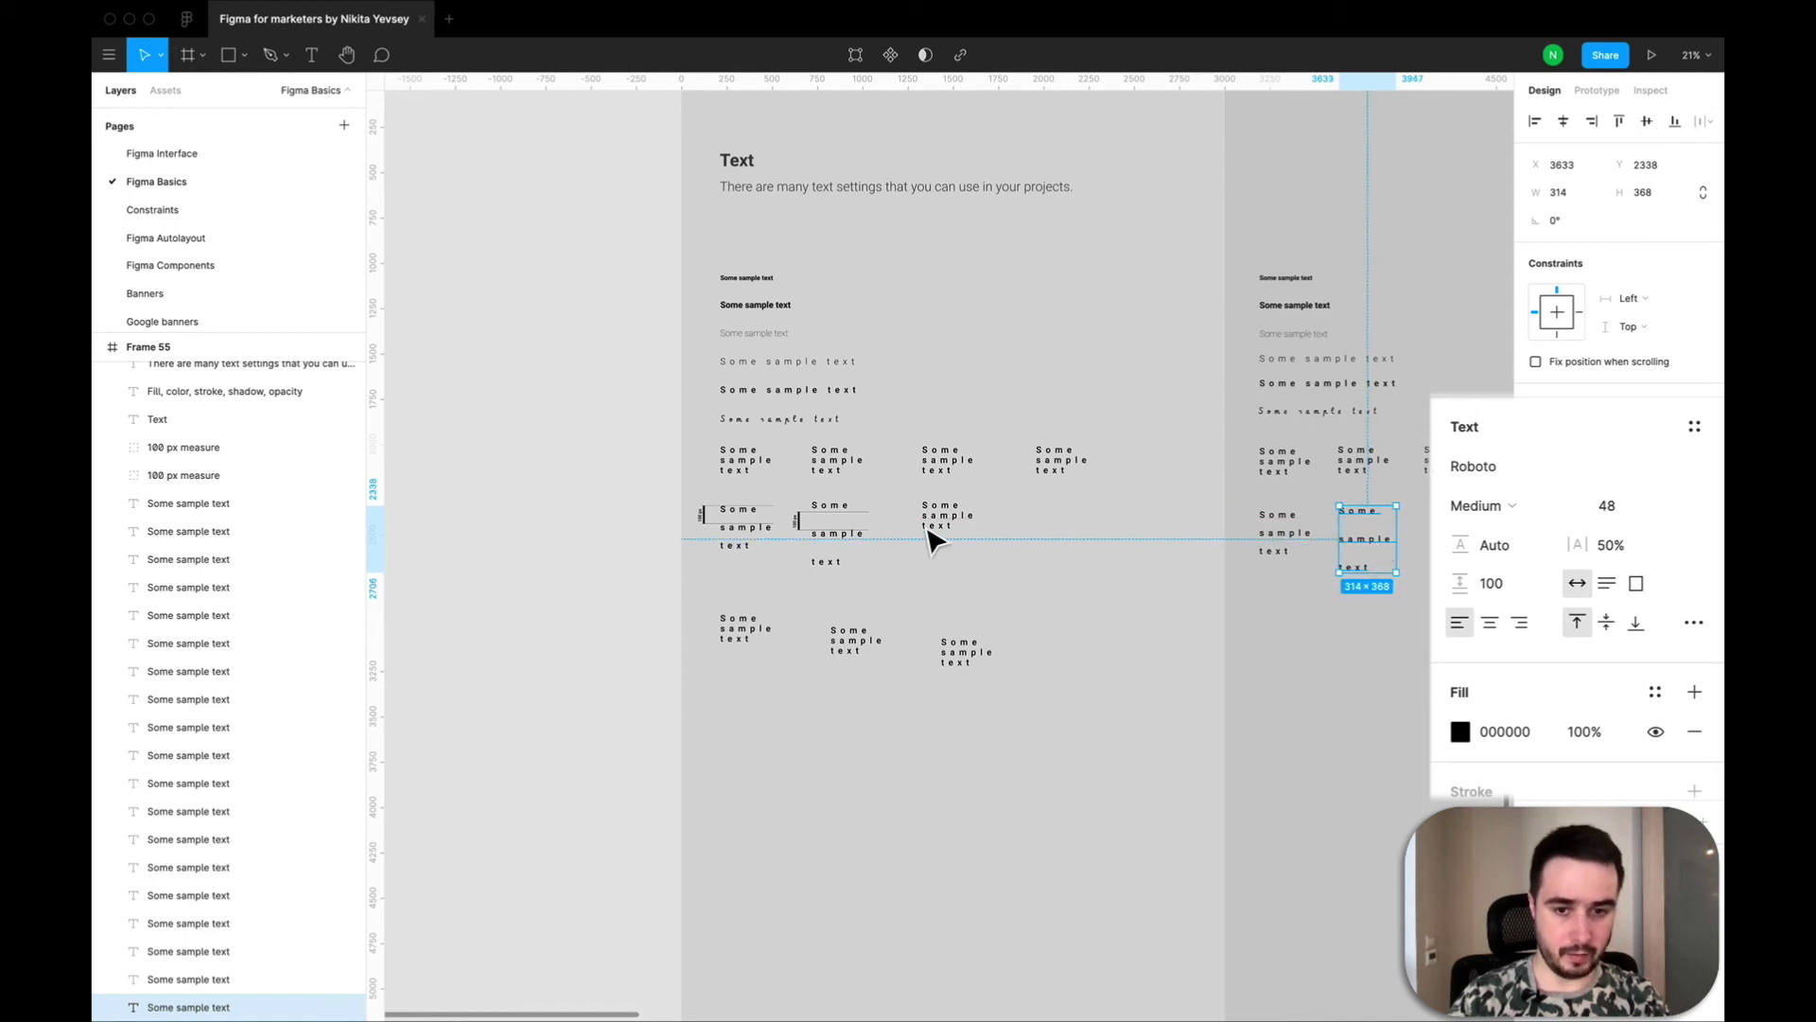
# Compare the original column's third line-height sample and the vertical alignment settings of the three fixed-size texts in the lowest row.
pyautogui.click(963, 526)
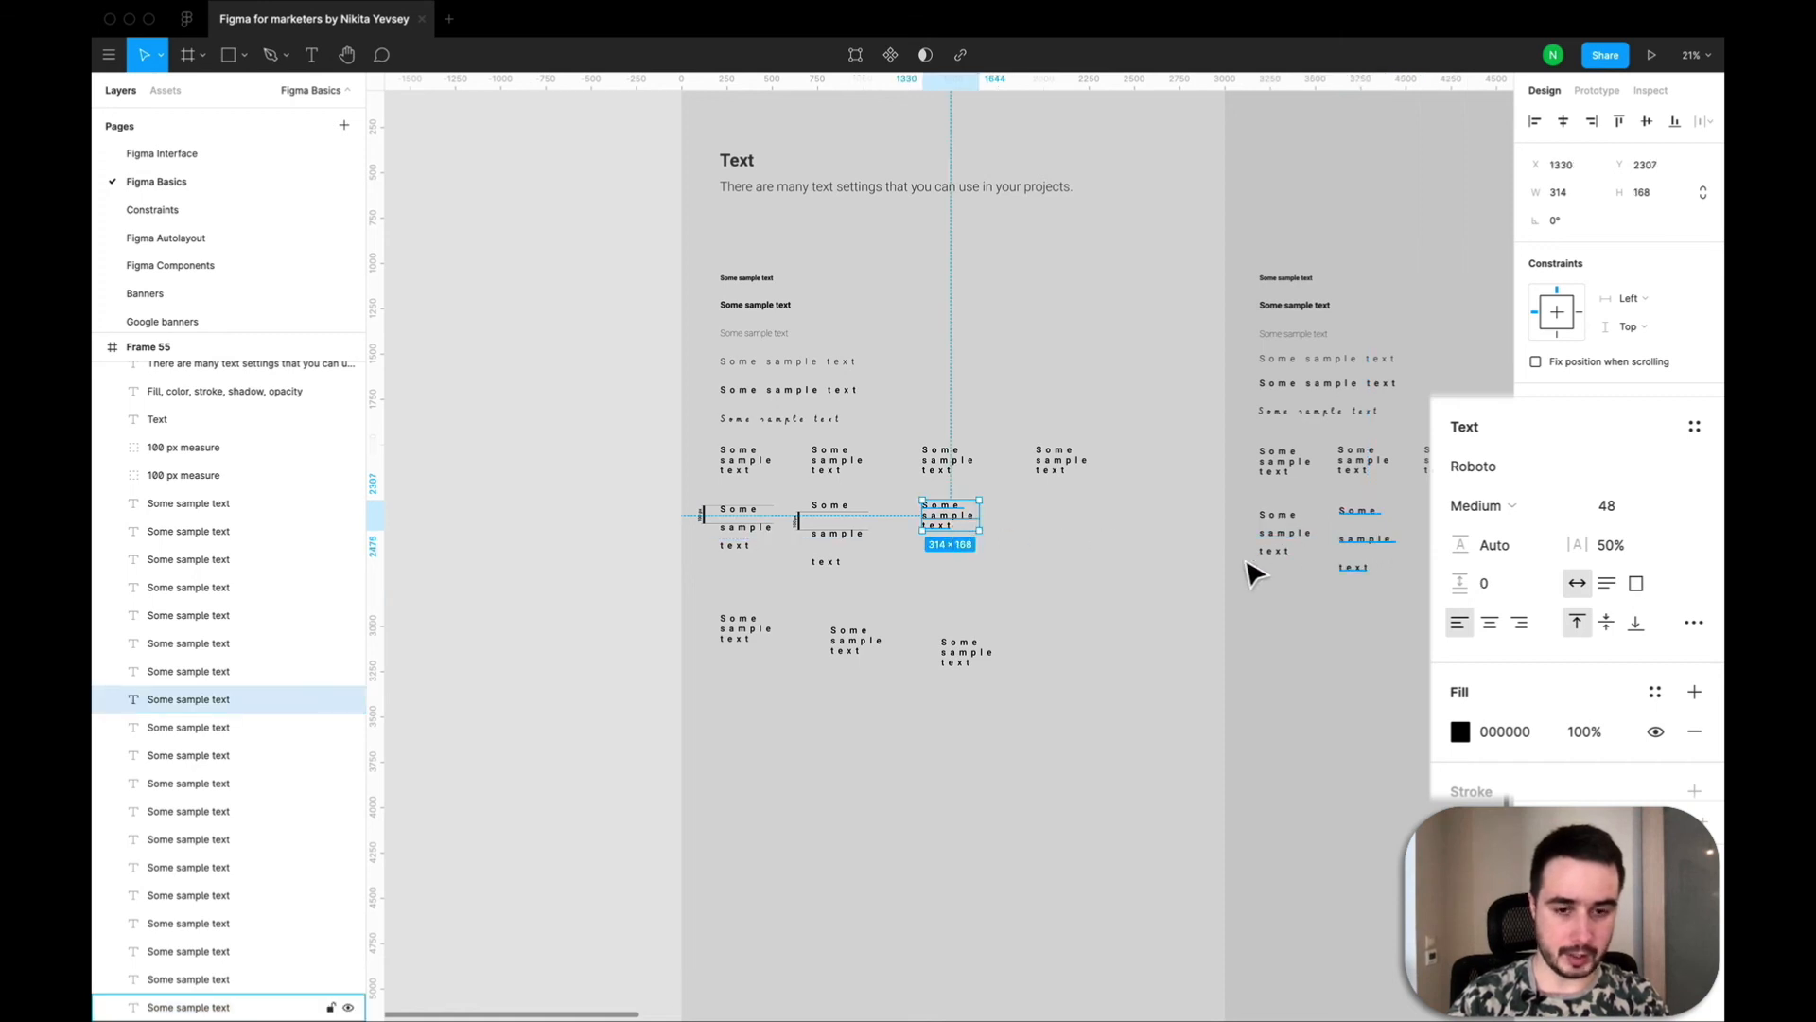
pyautogui.moveTo(1102, 758); pyautogui.dragTo(681, 616)
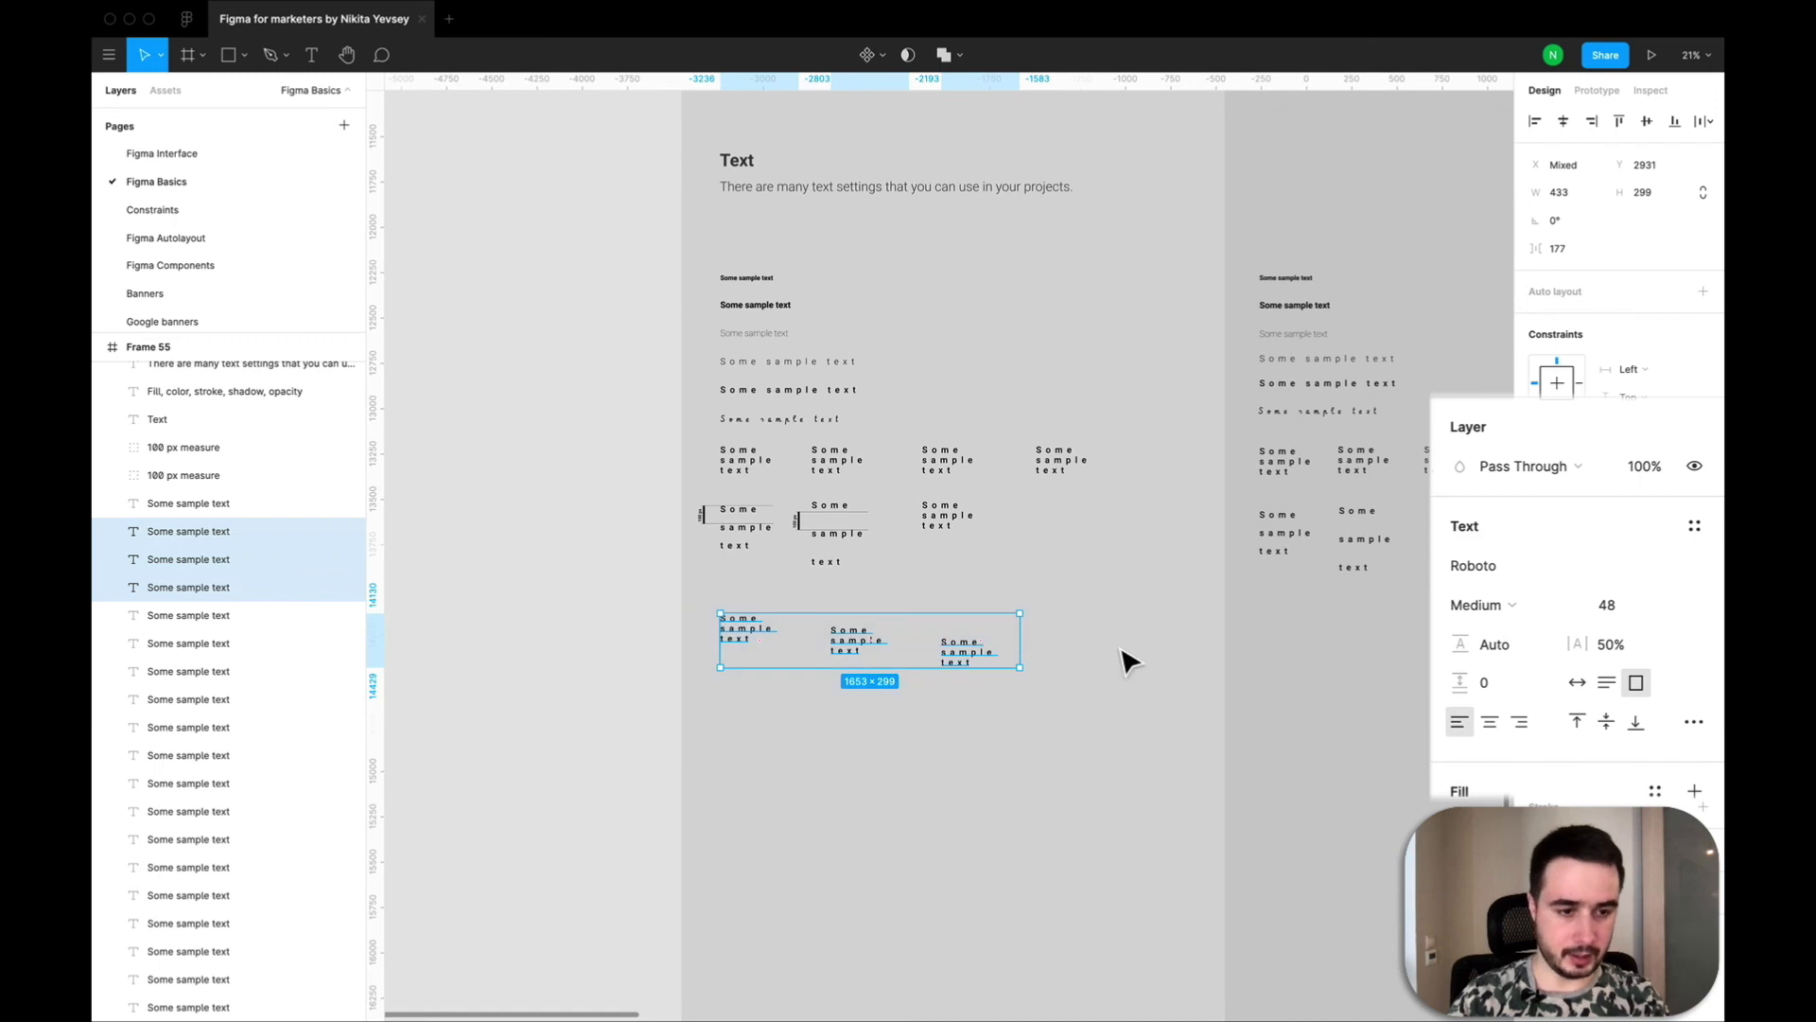
pyautogui.click(754, 671)
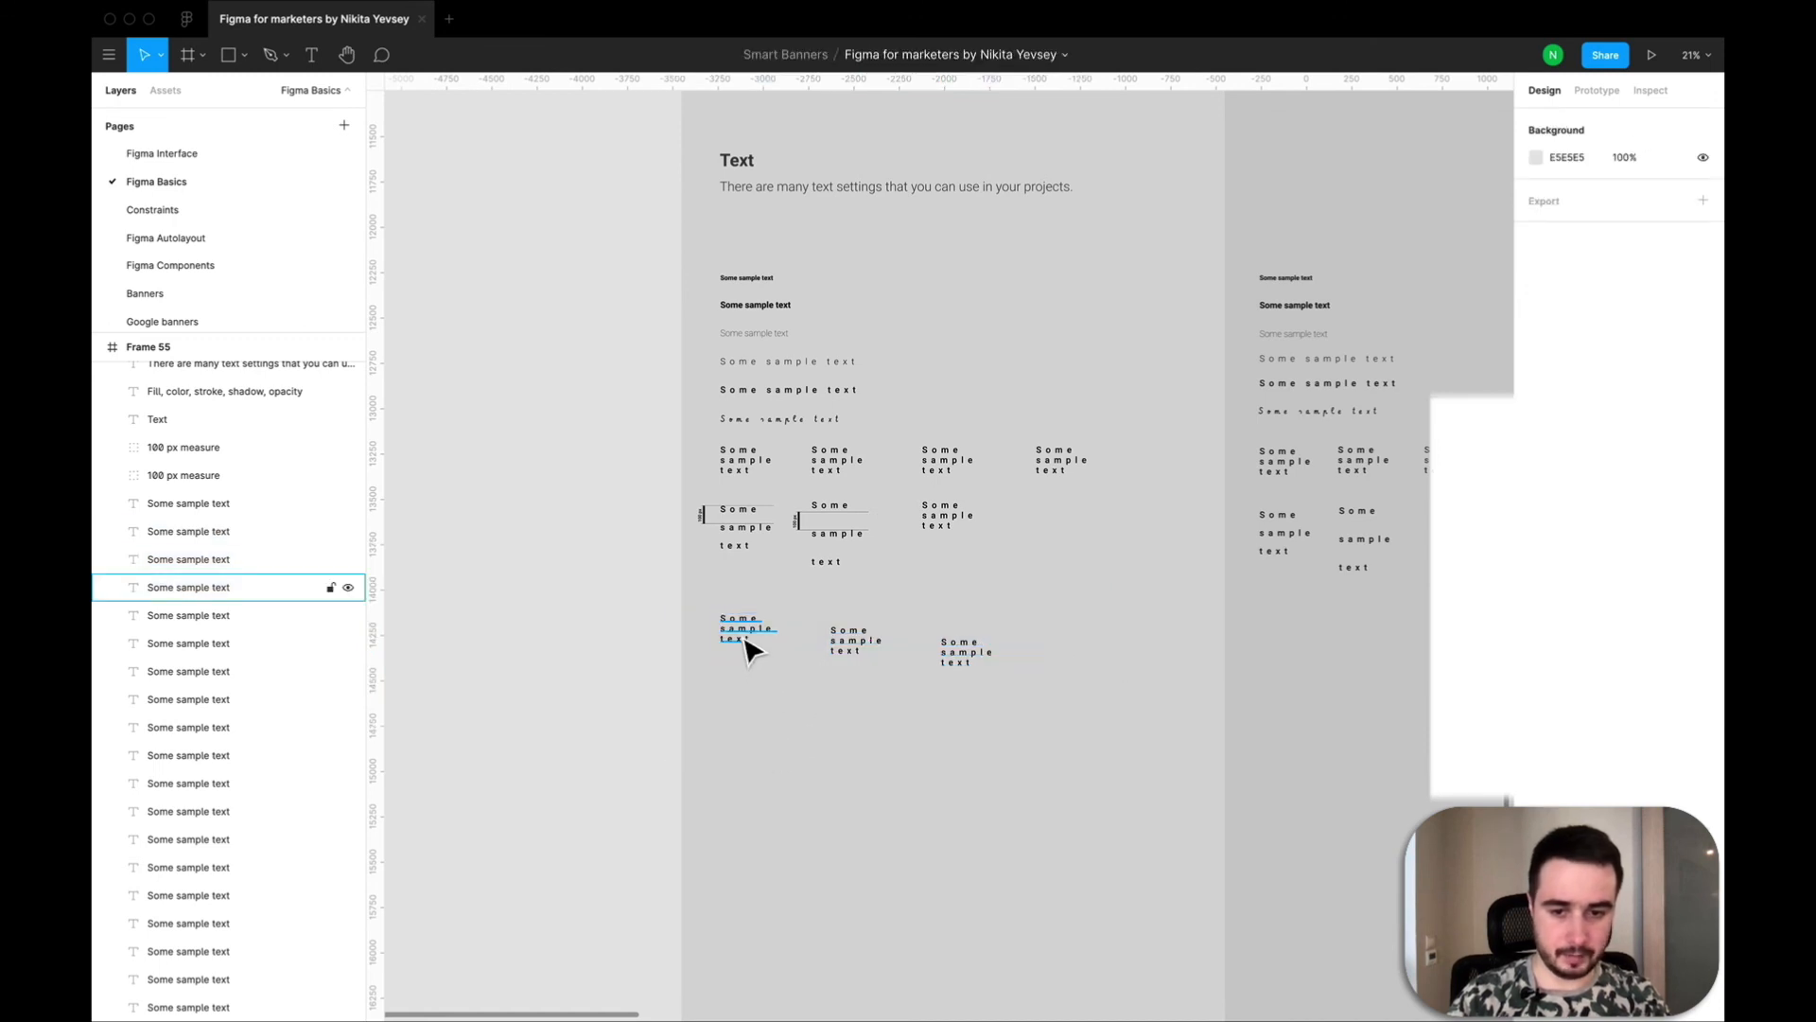
pyautogui.click(747, 649)
pyautogui.click(854, 645)
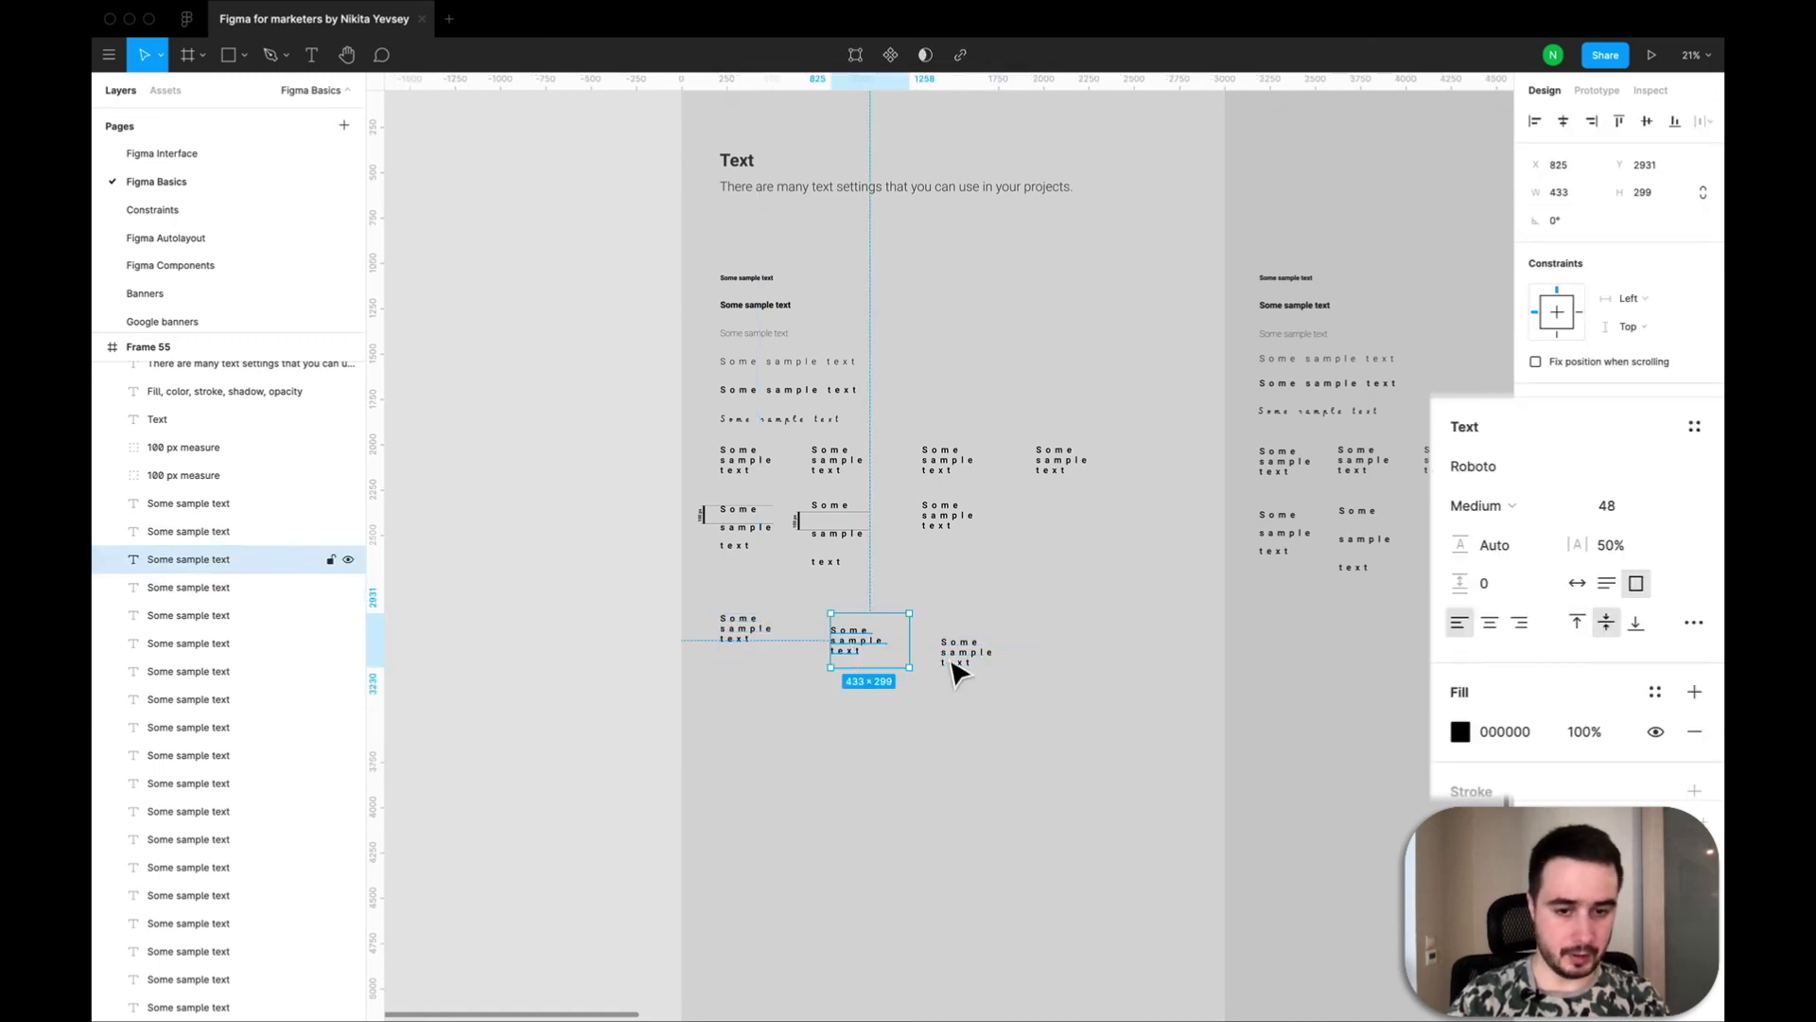
pyautogui.click(959, 664)
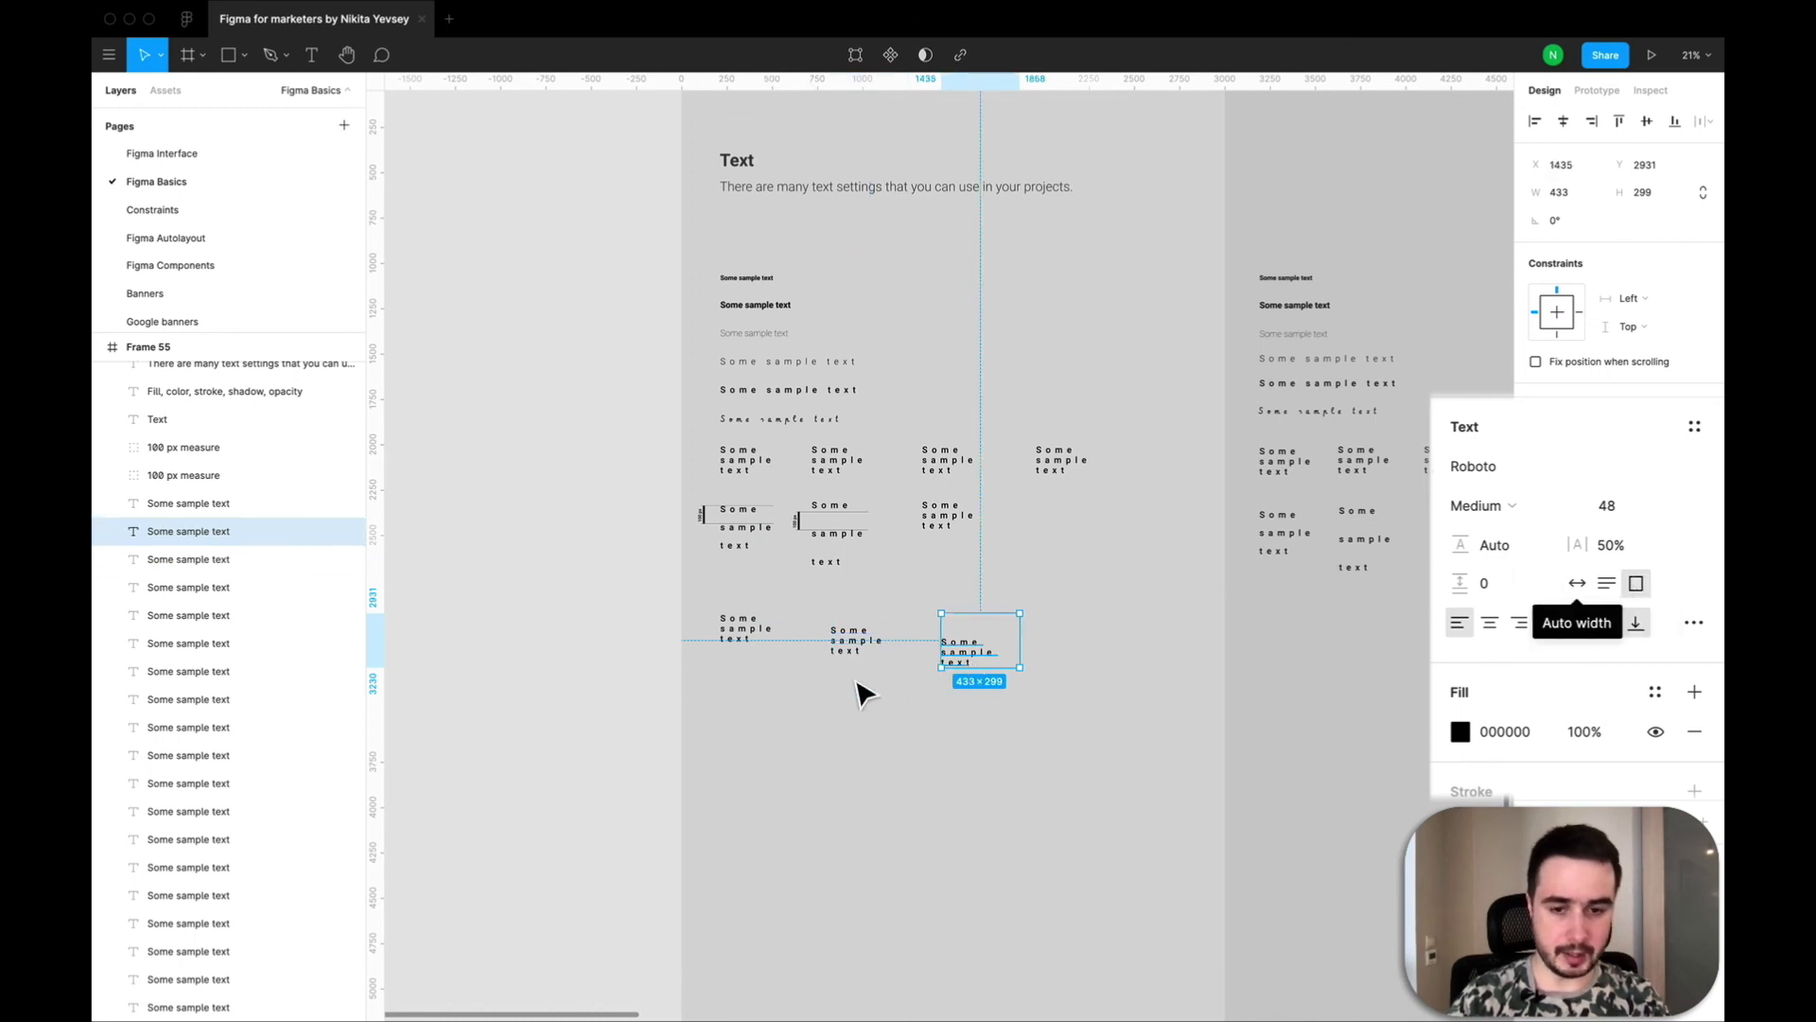
pyautogui.click(752, 639)
pyautogui.click(875, 658)
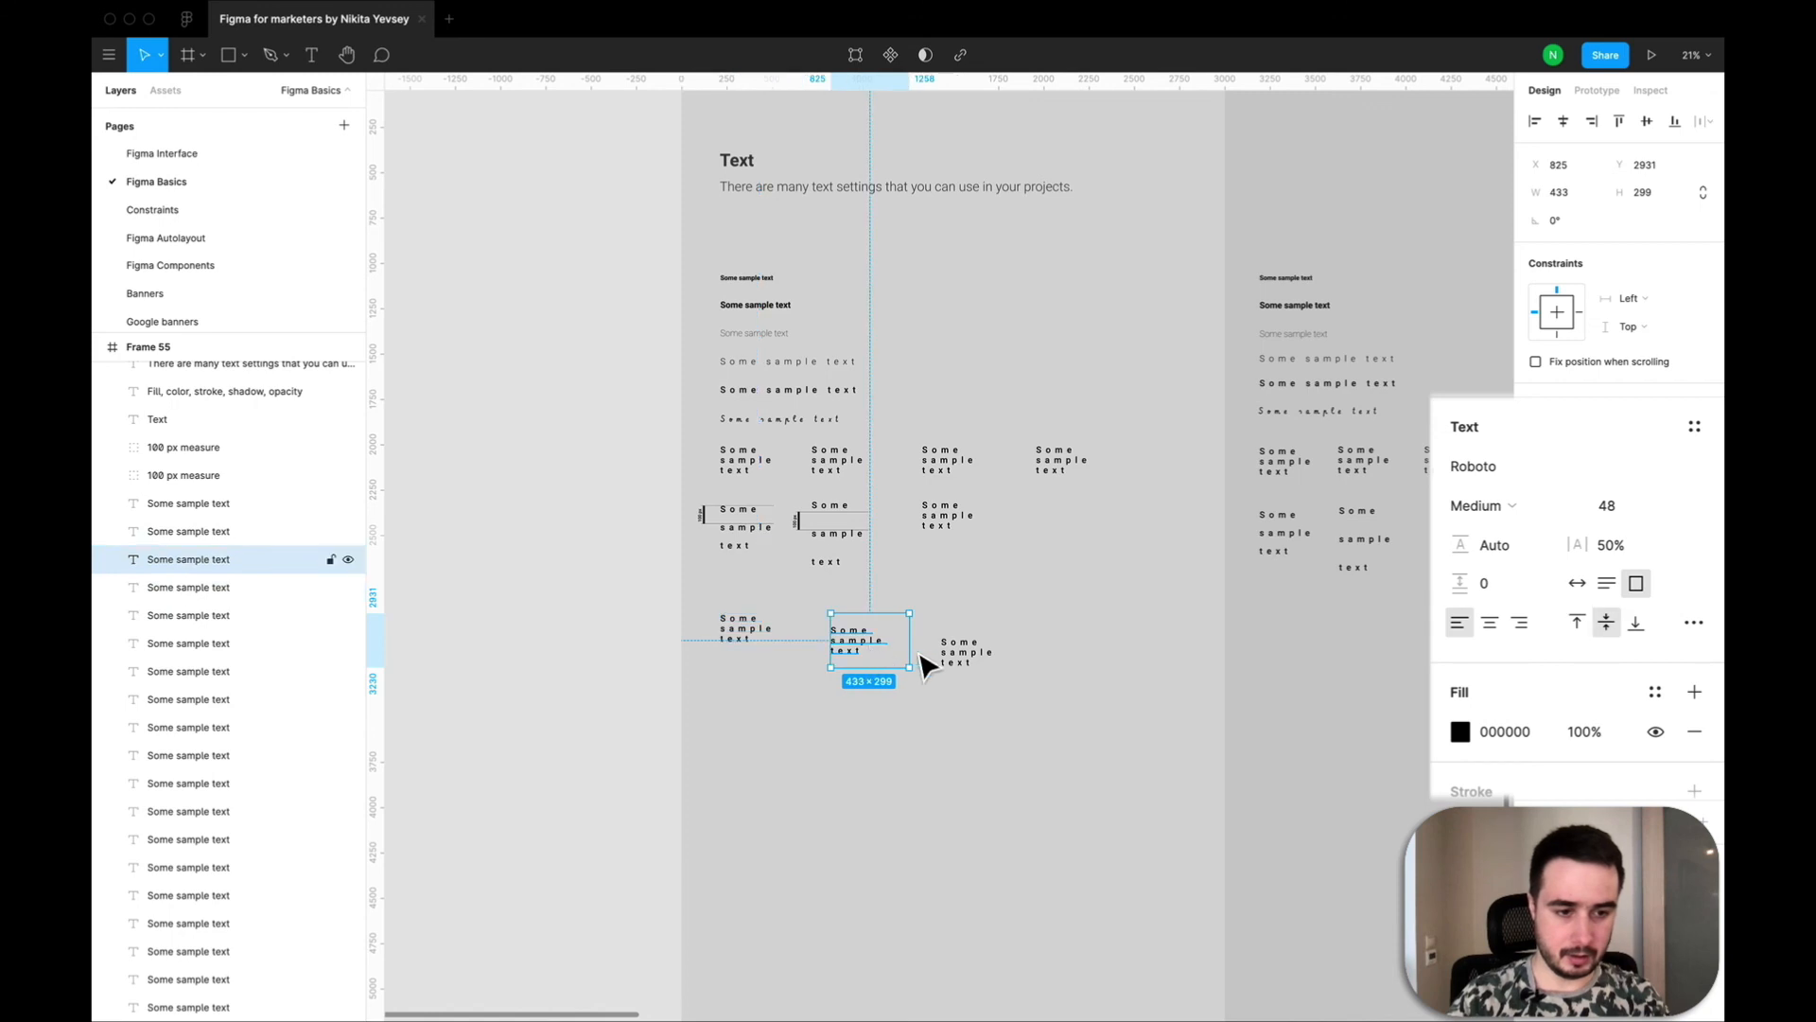
pyautogui.click(964, 660)
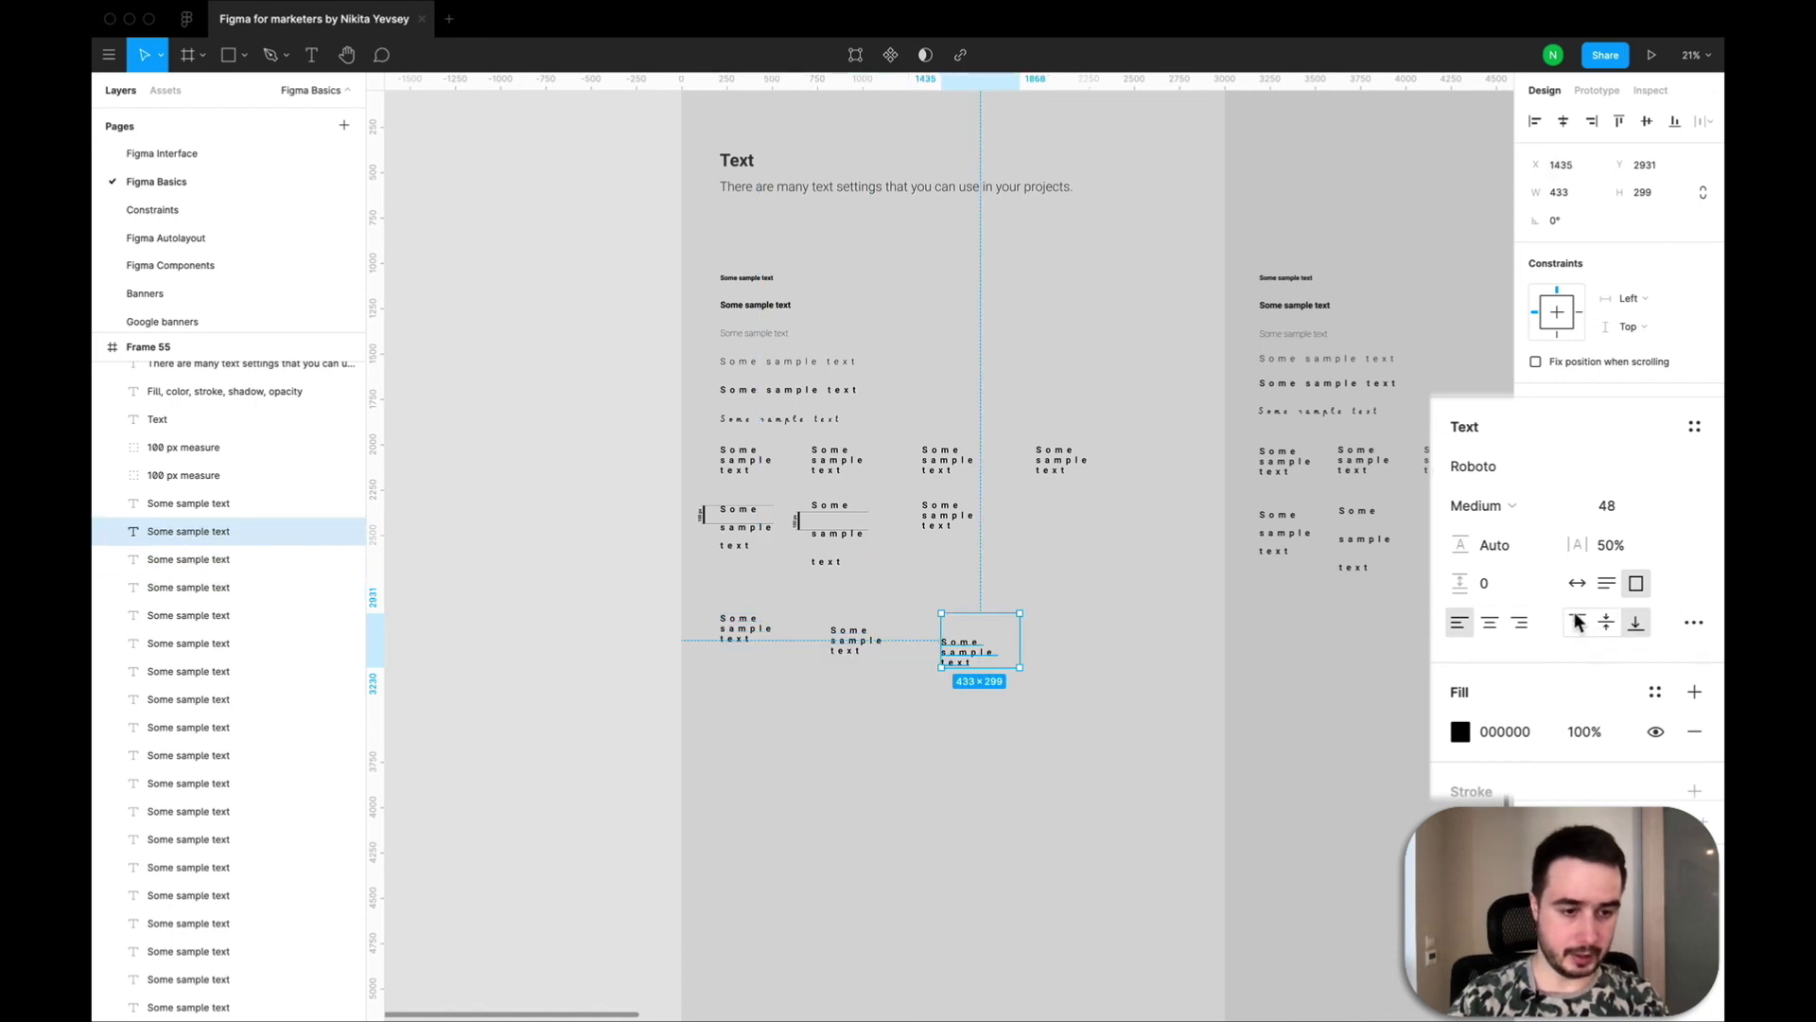
pyautogui.click(856, 651)
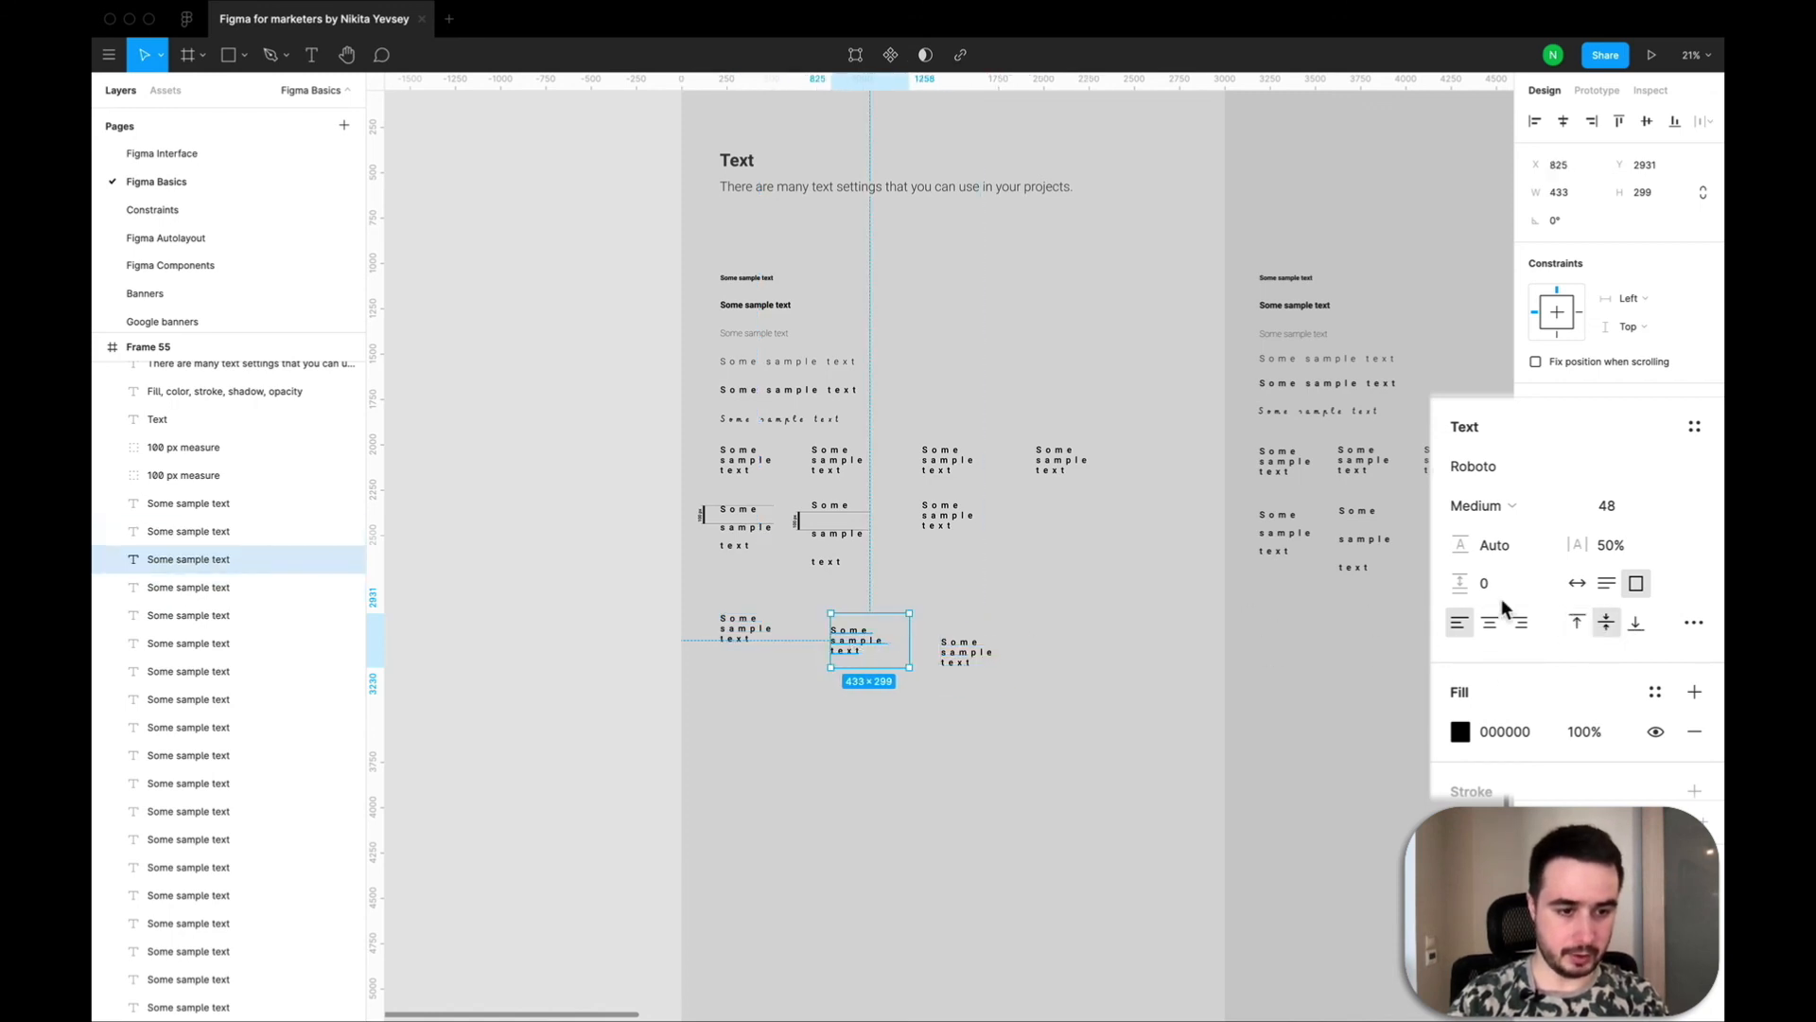
pyautogui.click(763, 635)
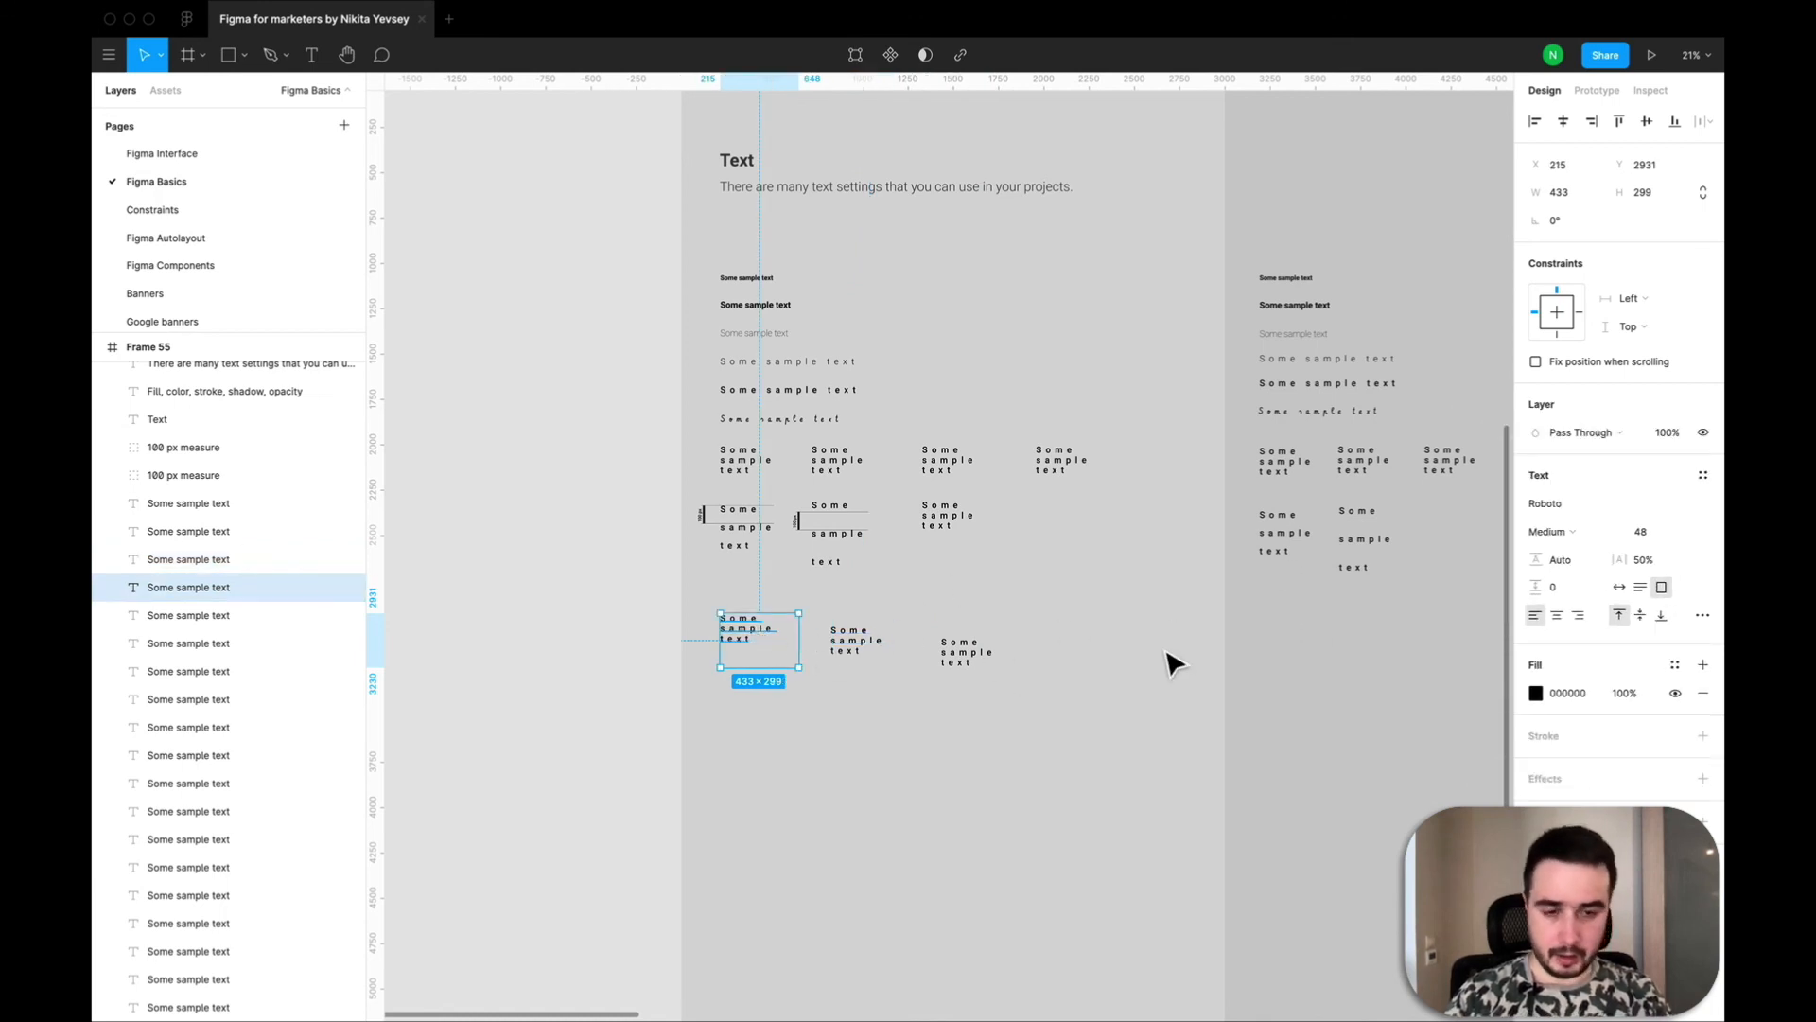
# Try strikethrough on the lowest row's first text in the type details and switch its decoration to underline.
pyautogui.scroll(1, 1166, 650)
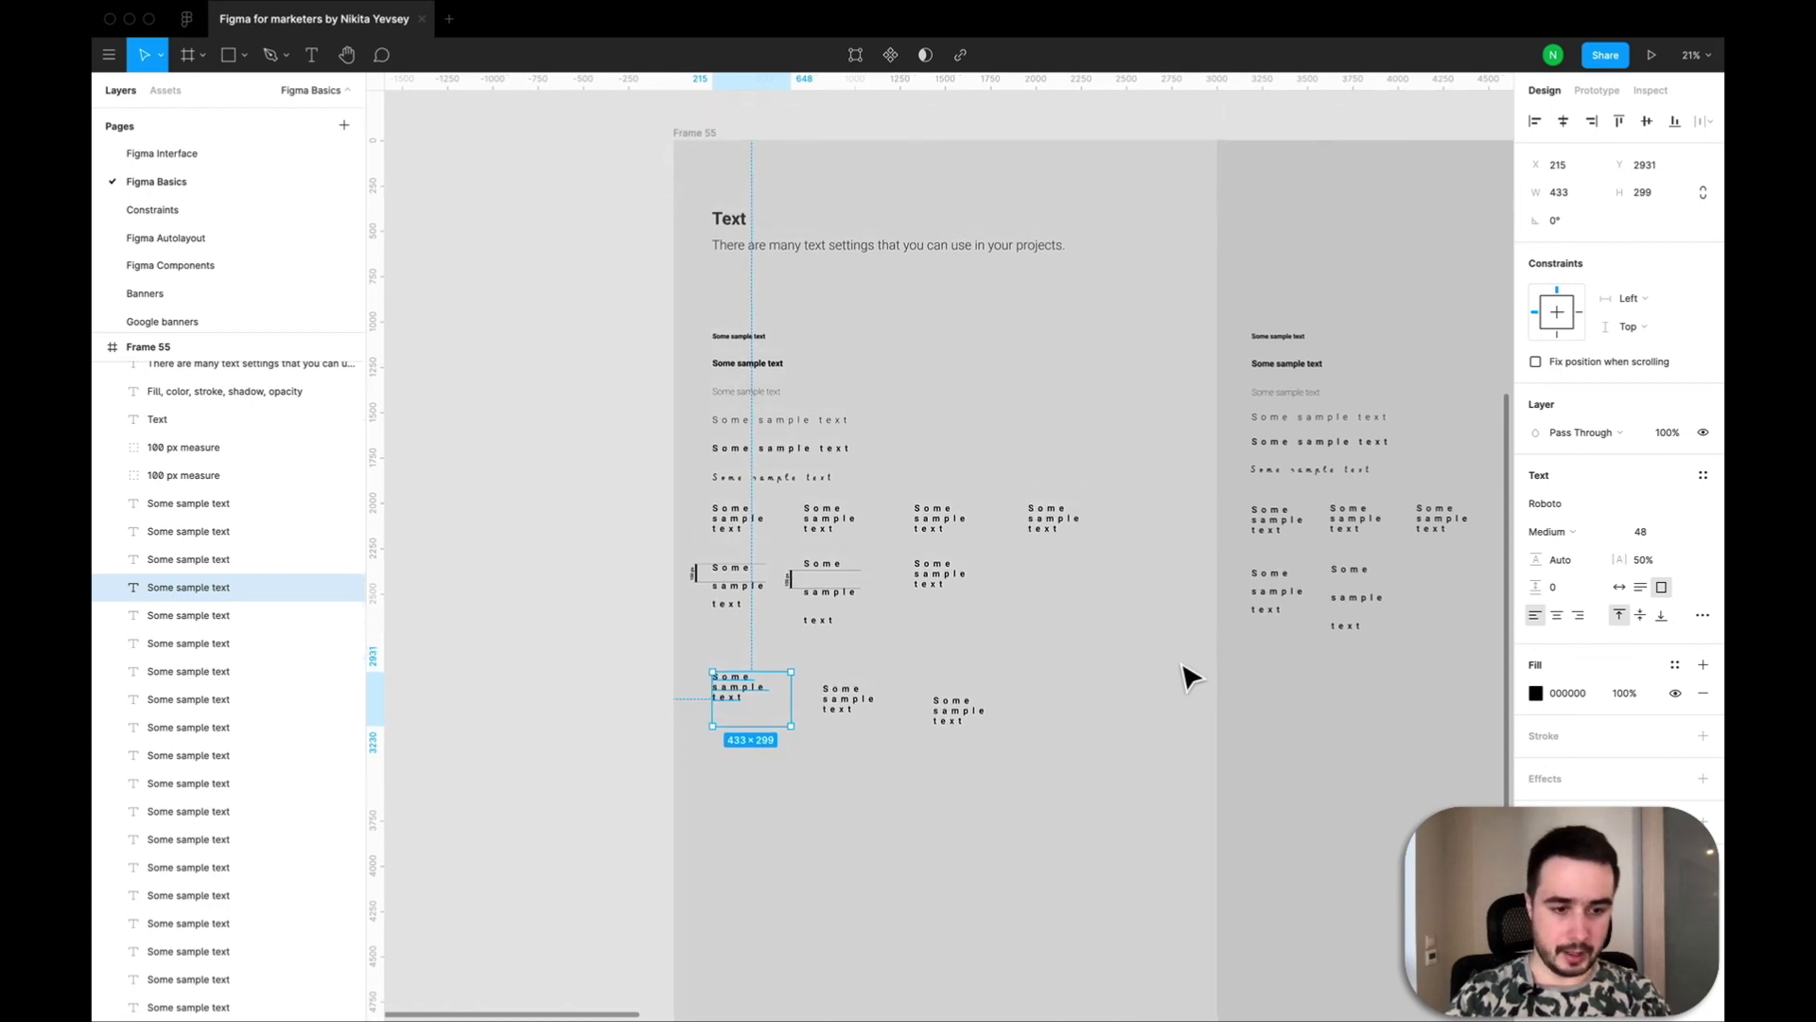
pyautogui.scroll(-1, 1182, 665)
pyautogui.scroll(-1, 1190, 676)
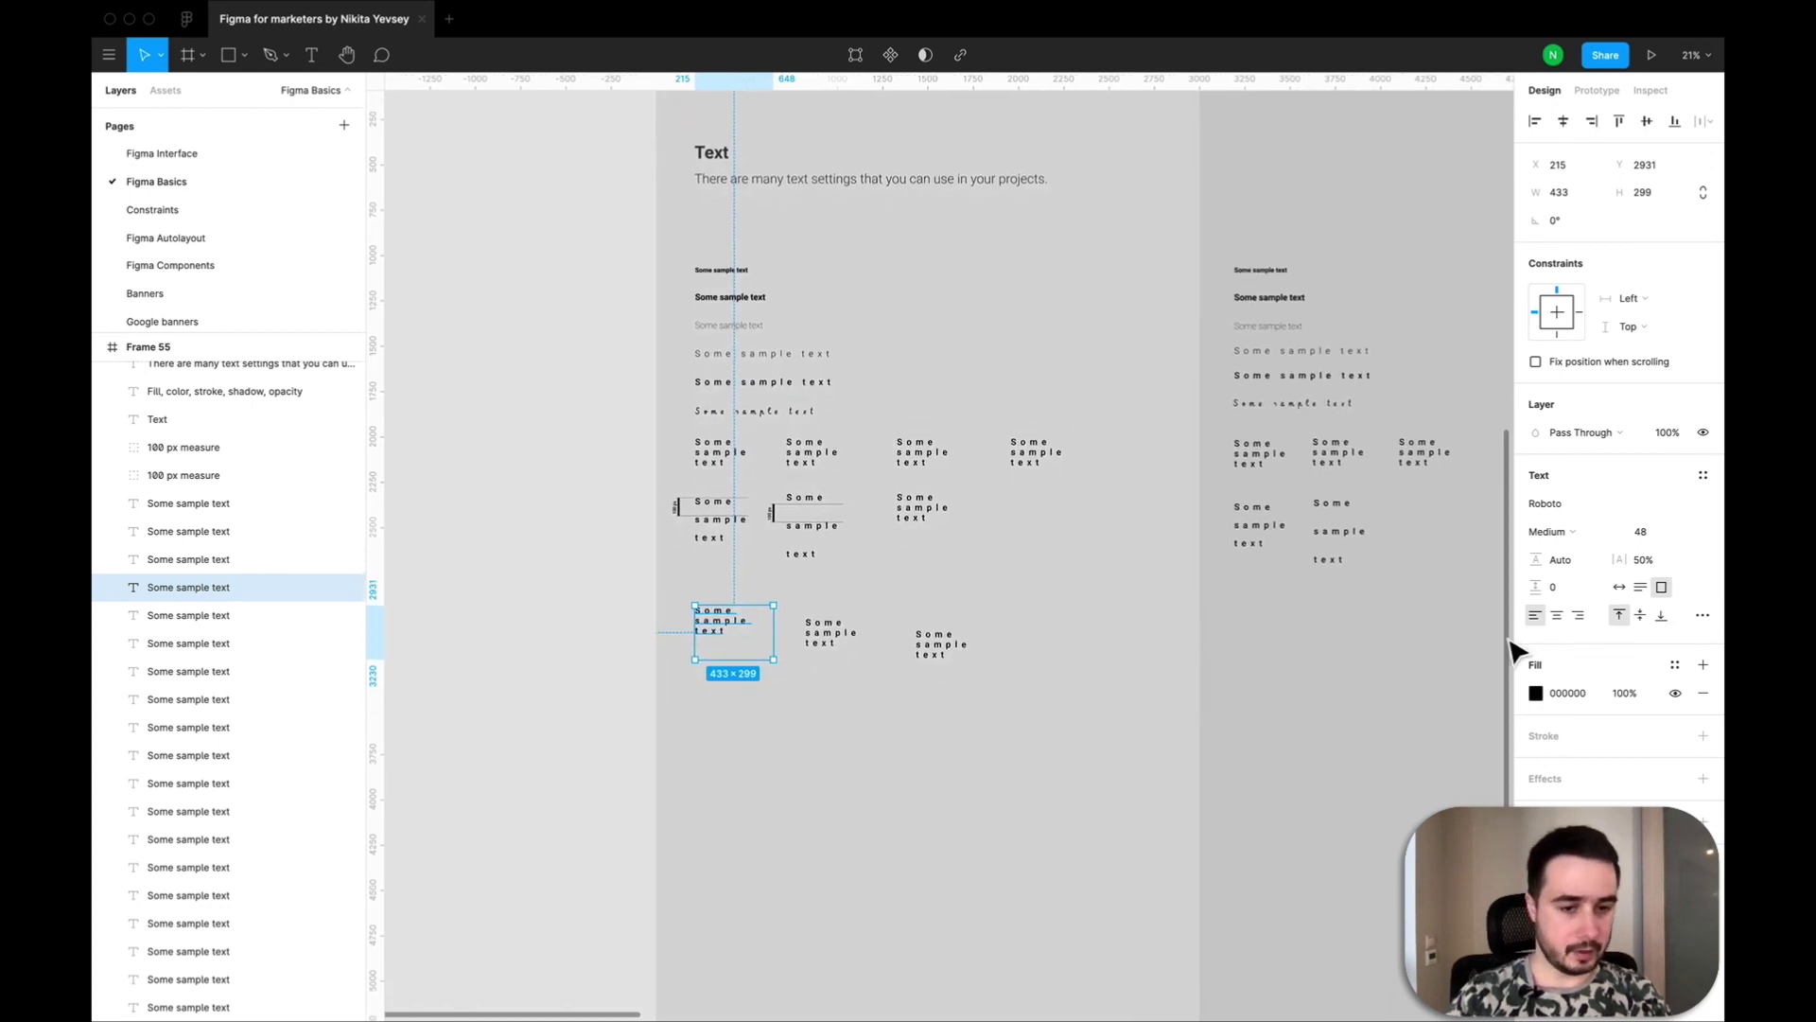
pyautogui.click(1700, 615)
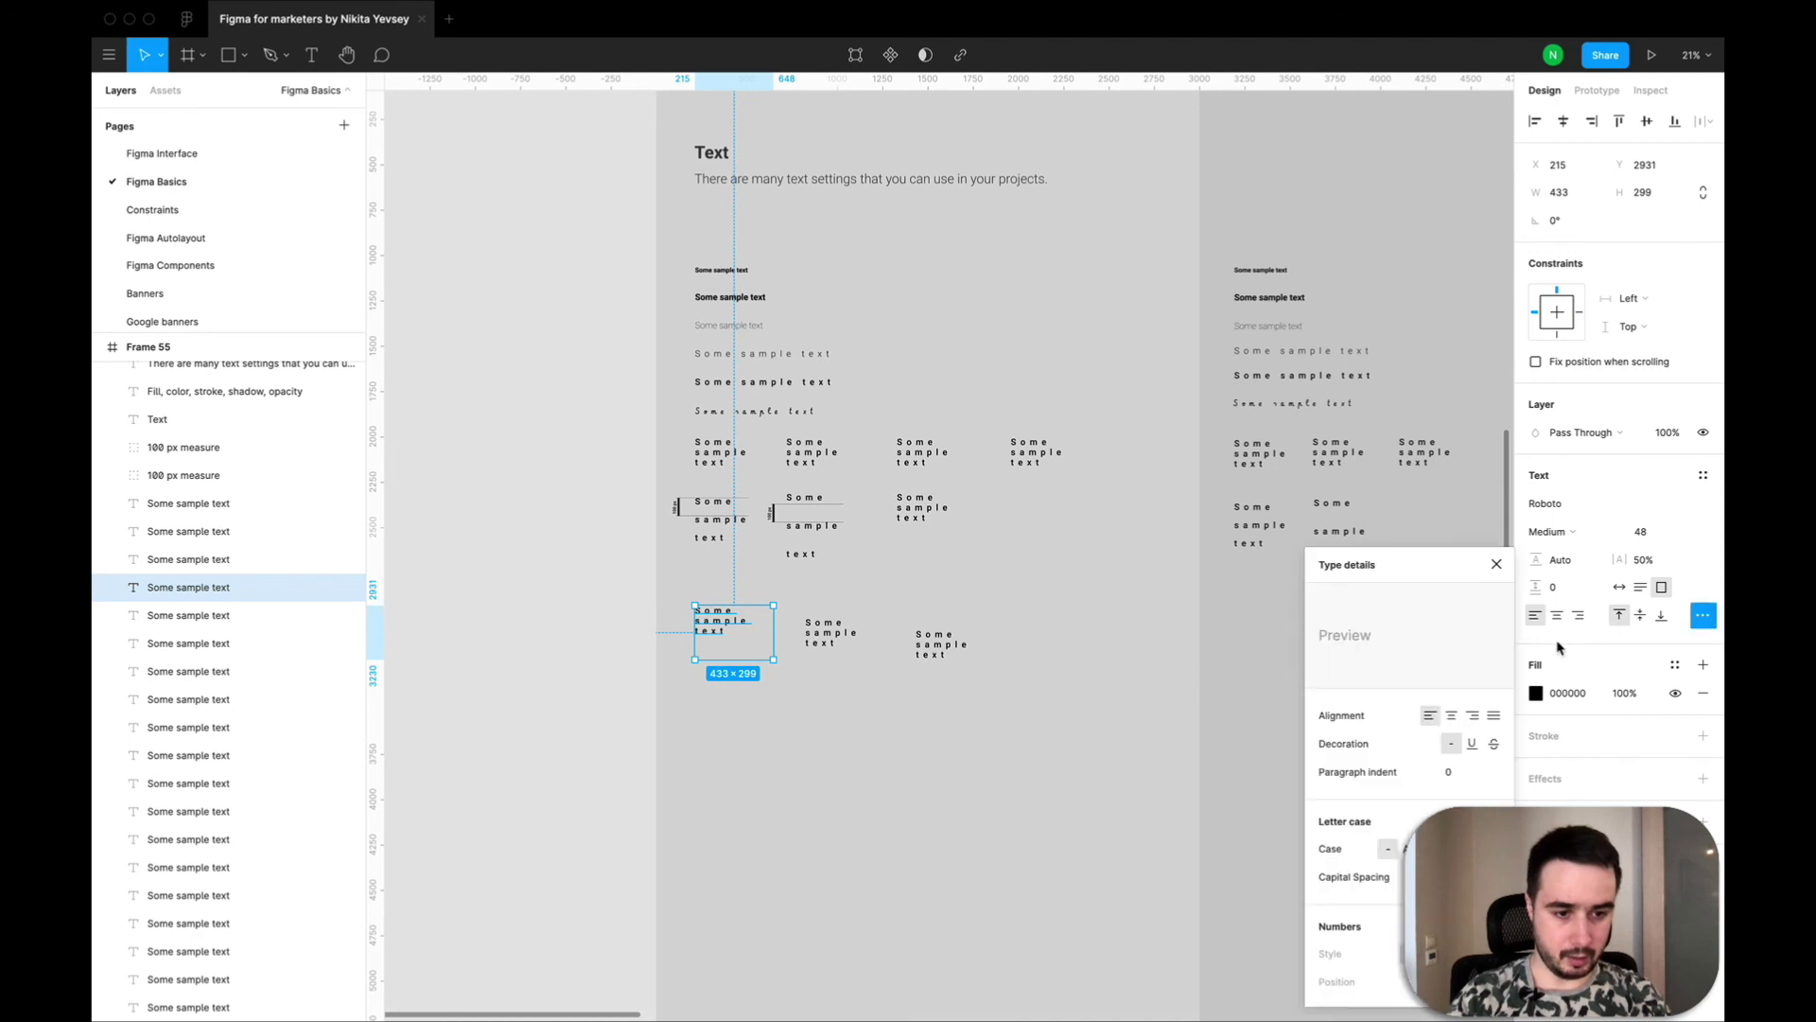
pyautogui.click(1472, 743)
pyautogui.click(1494, 745)
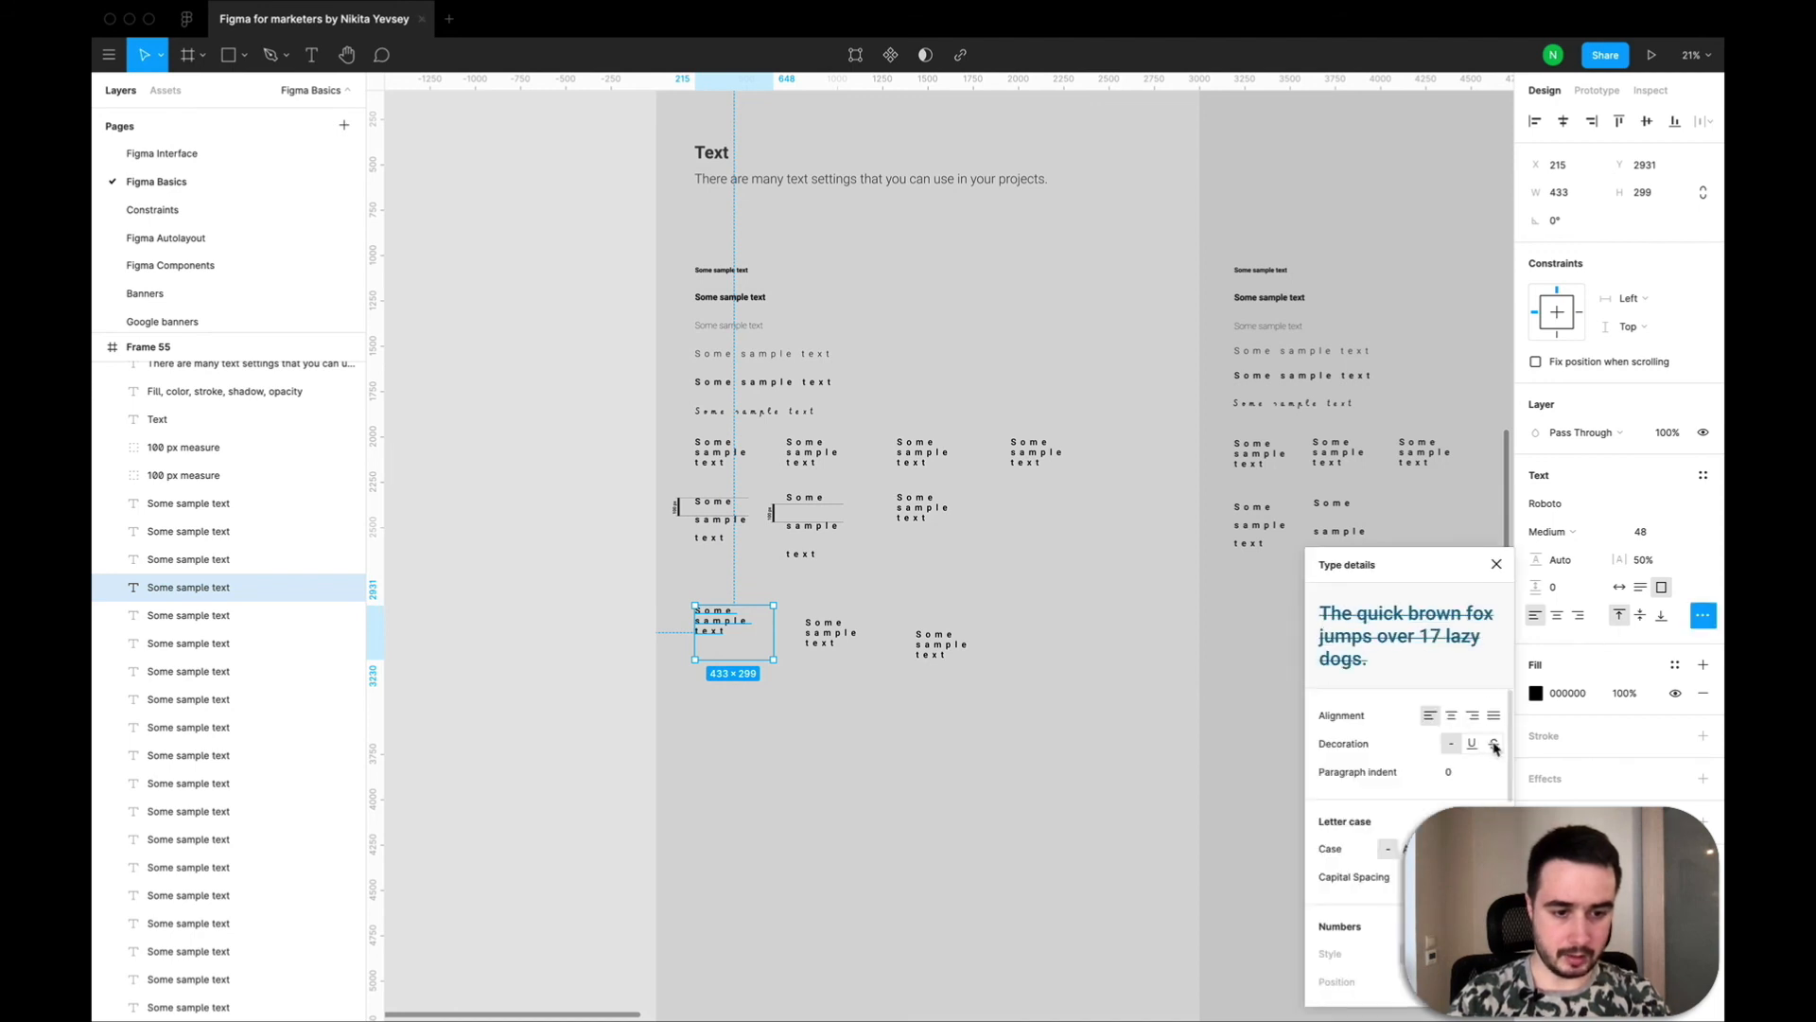
pyautogui.click(1472, 745)
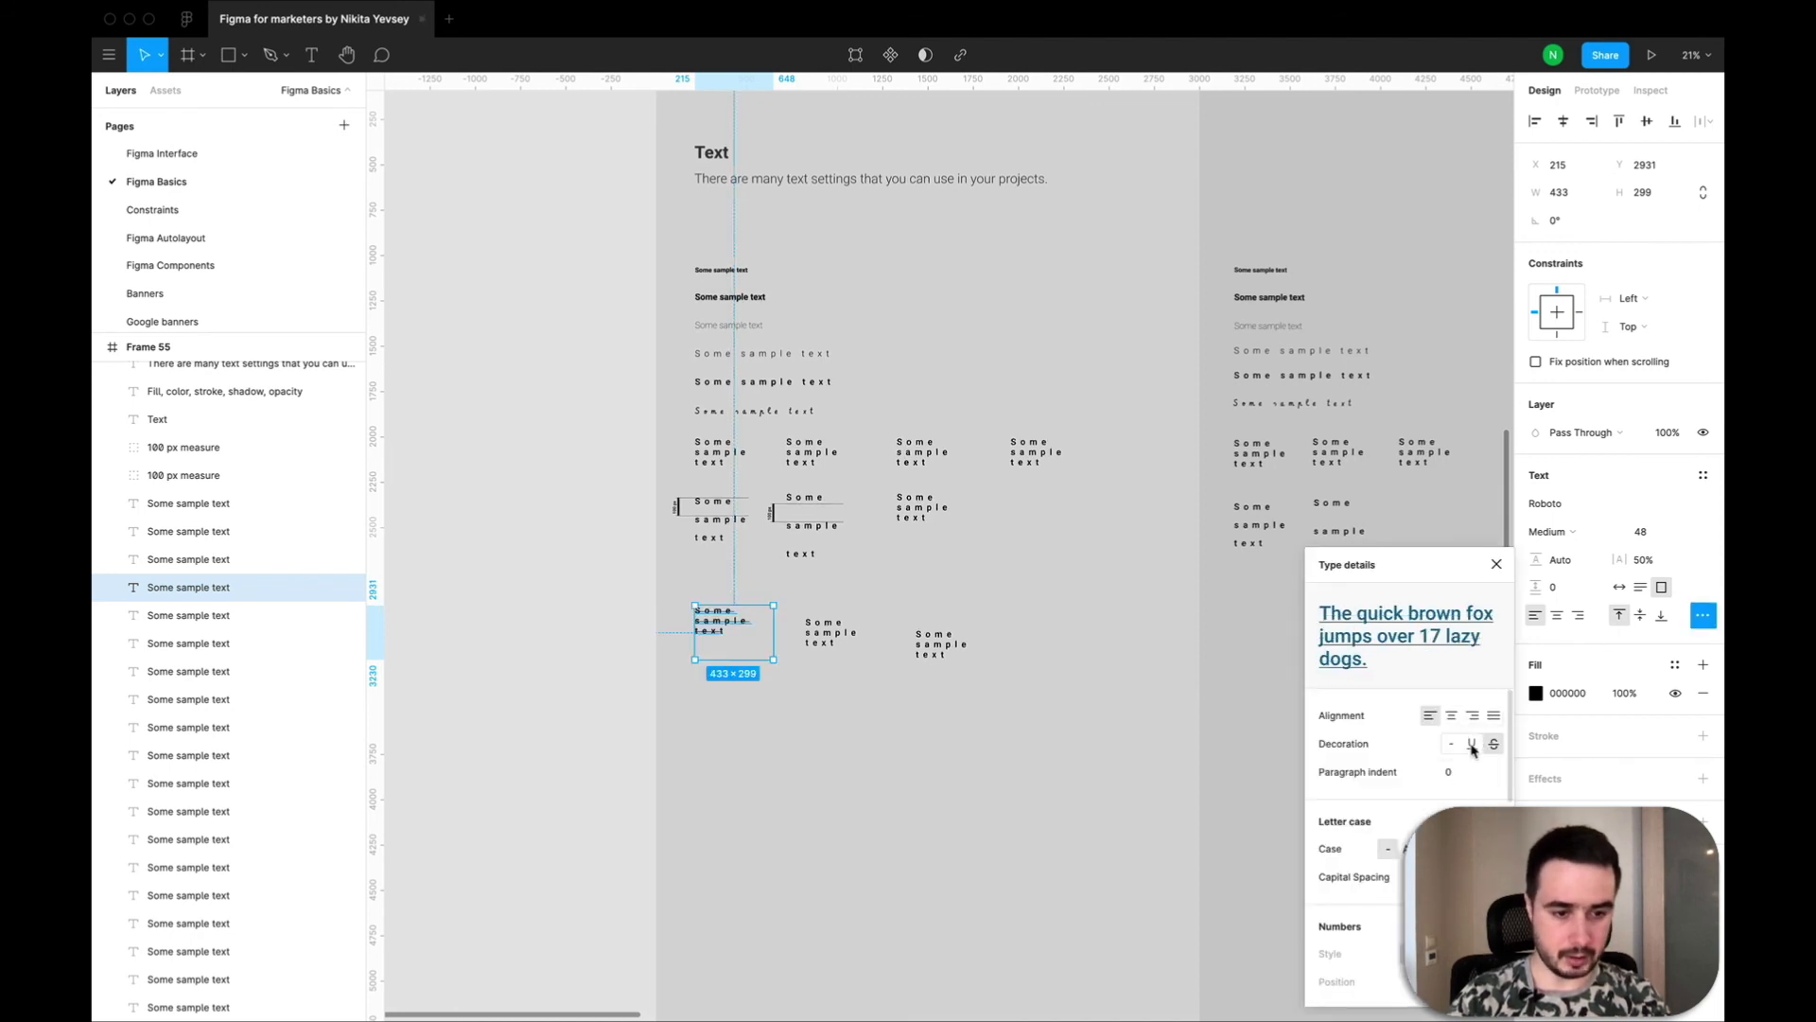
# Review the number, letterform and stylistic set options in the type details, close them and deselect the text.
pyautogui.scroll(-3, 1424, 799)
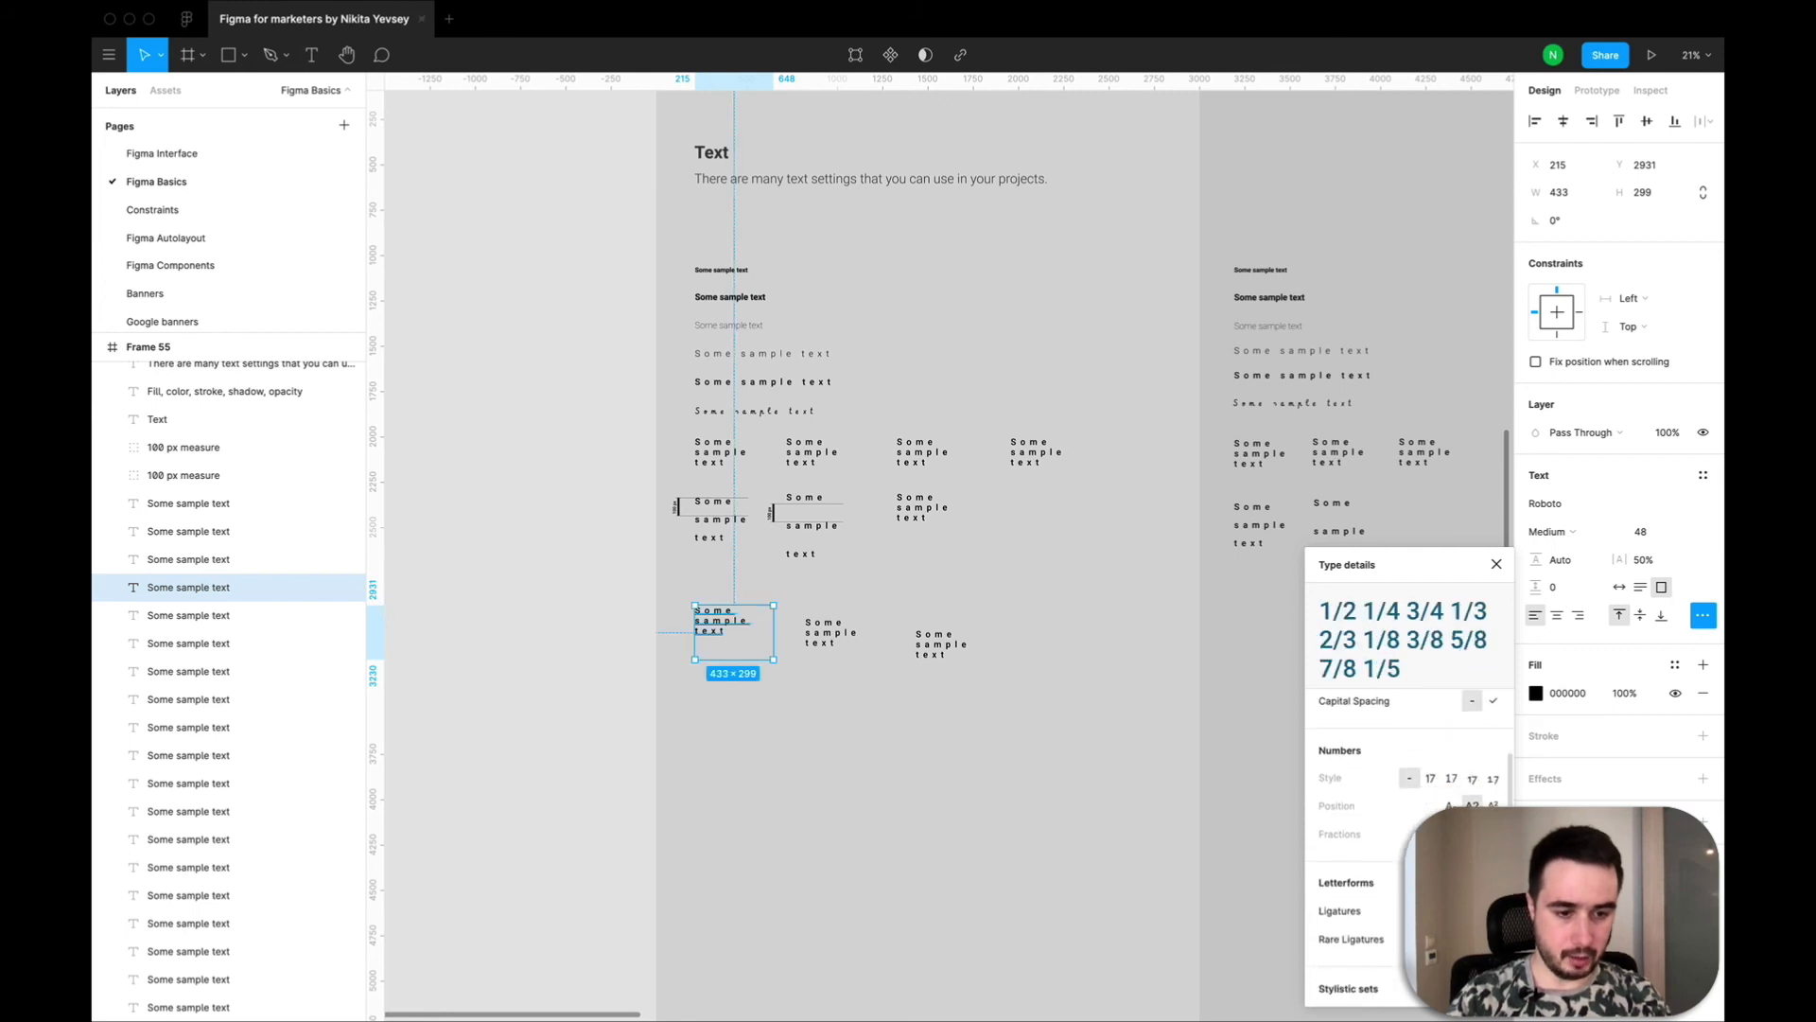
pyautogui.scroll(-2, 1410, 804)
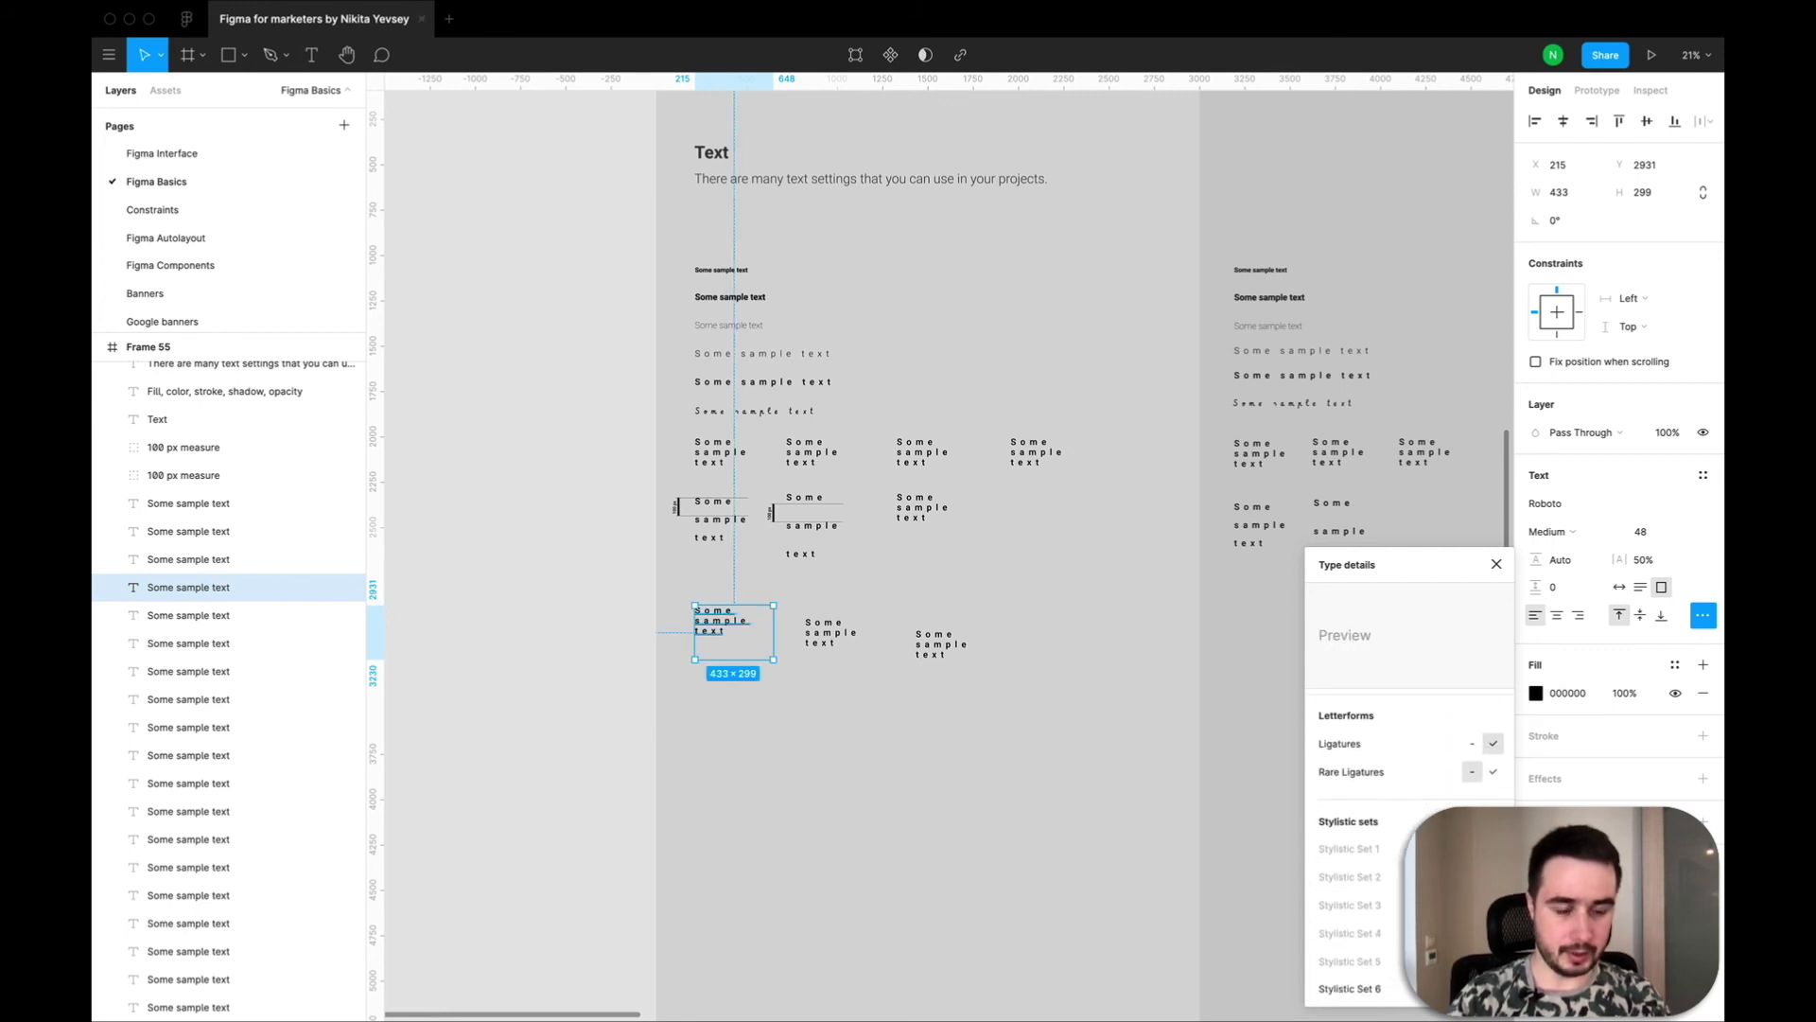
pyautogui.scroll(-1, 1409, 804)
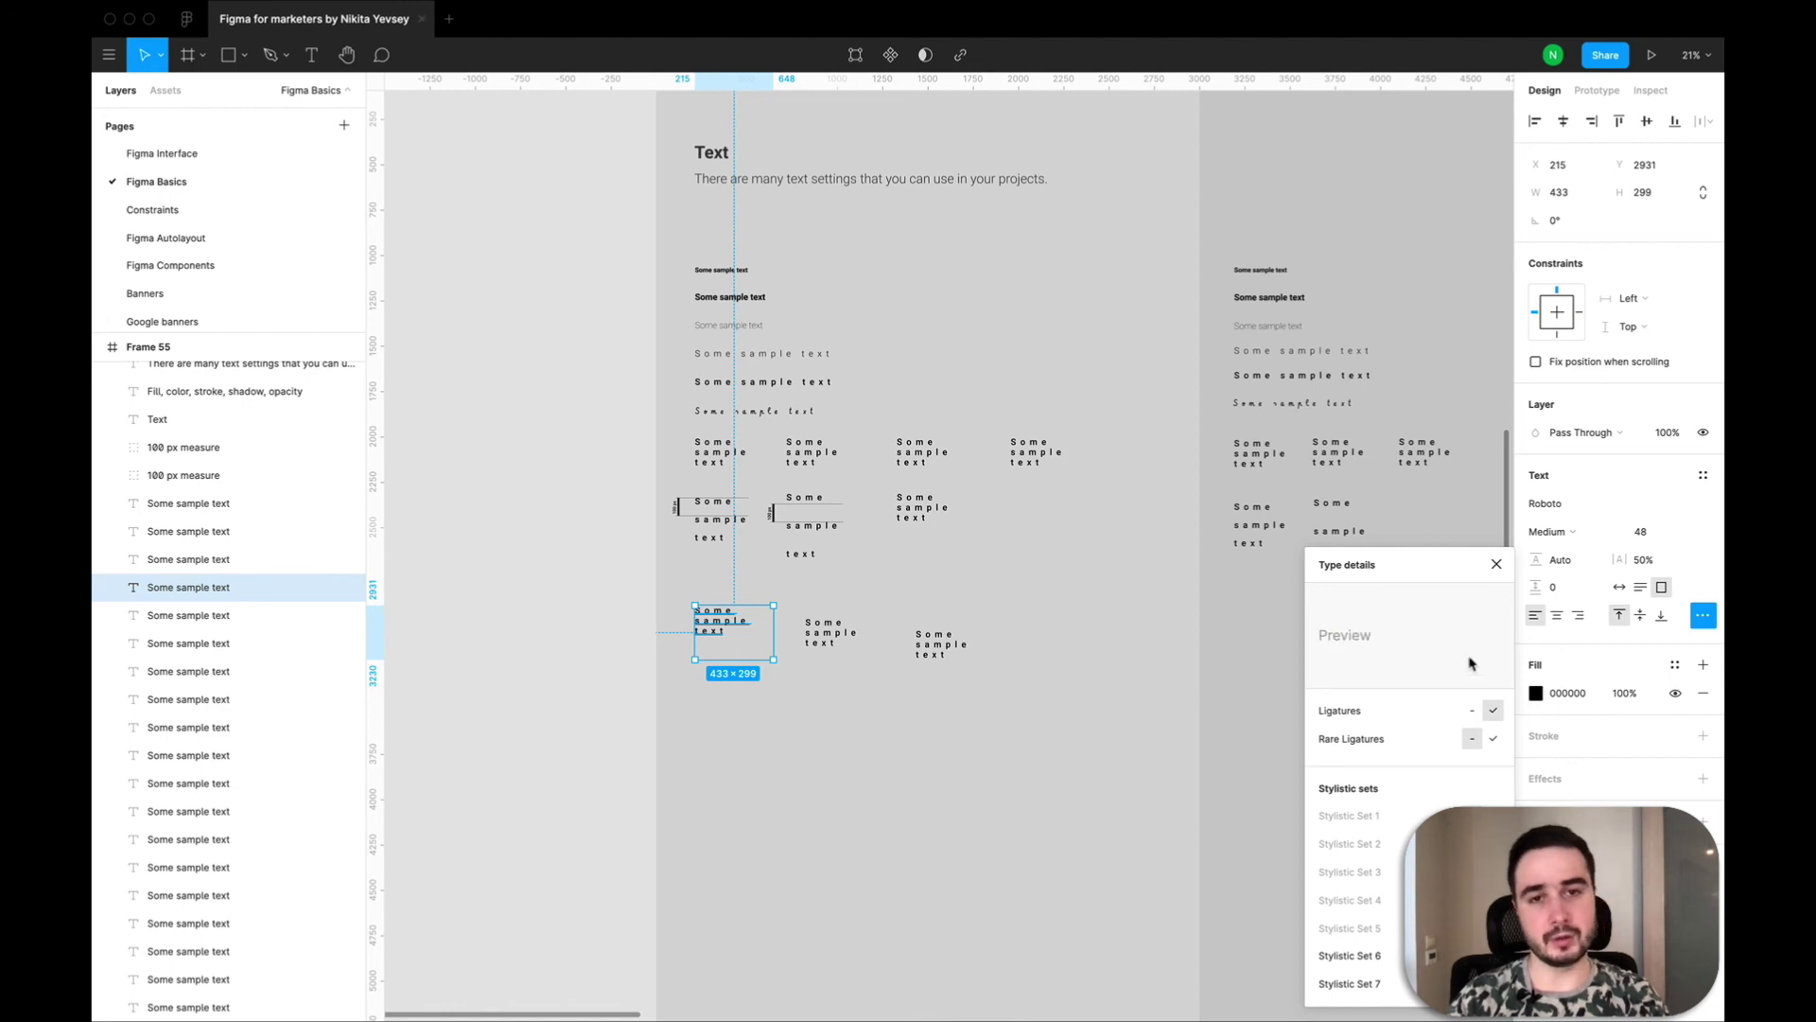
pyautogui.click(1495, 565)
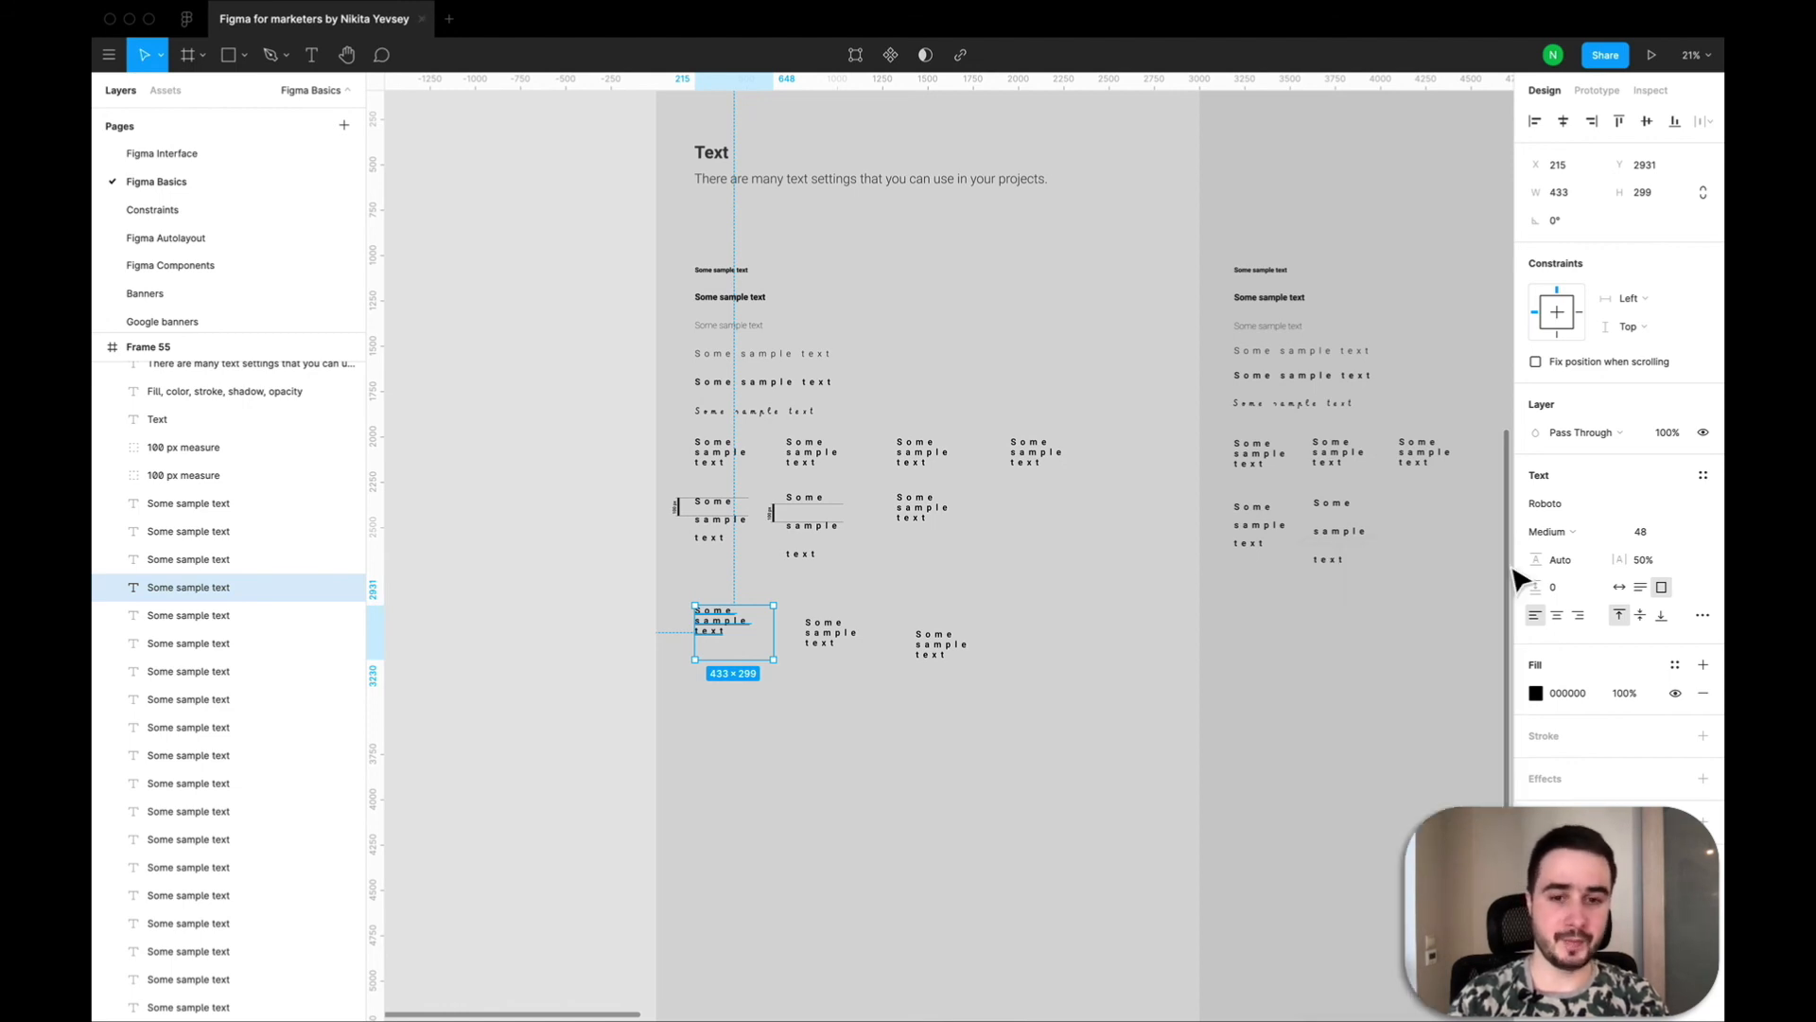
pyautogui.click(1008, 724)
pyautogui.scroll(-3, 1007, 724)
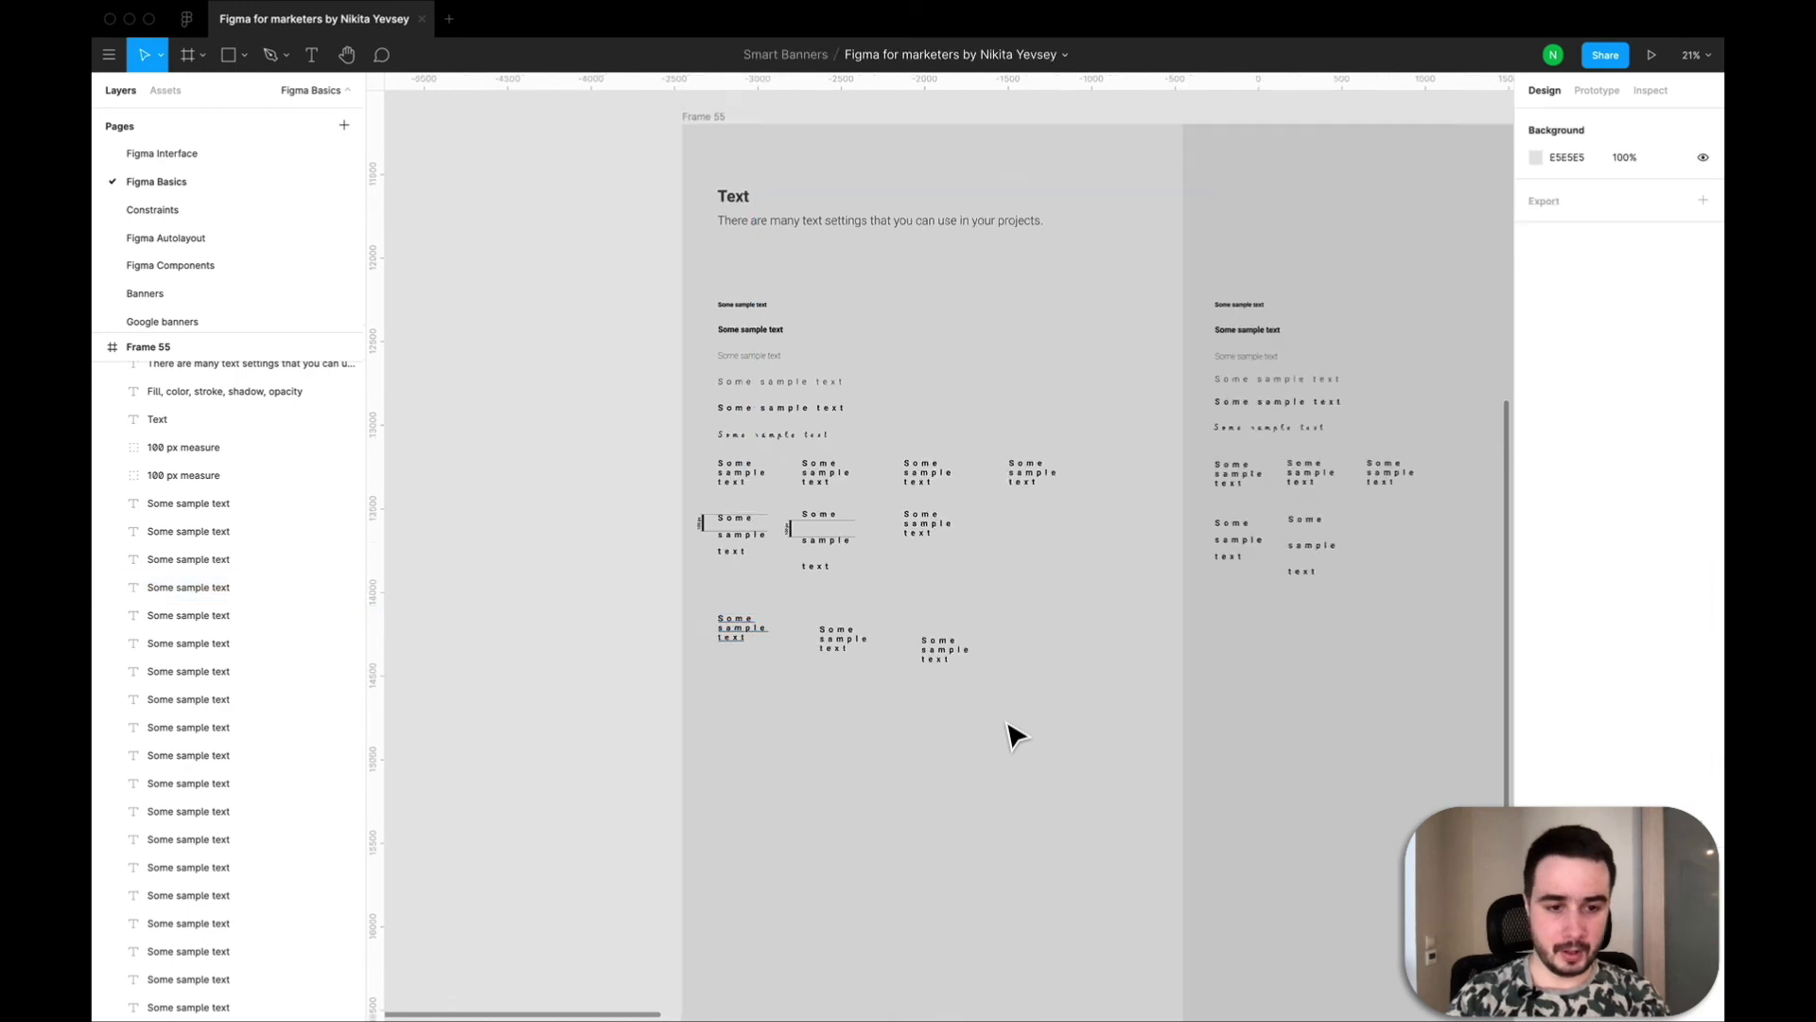